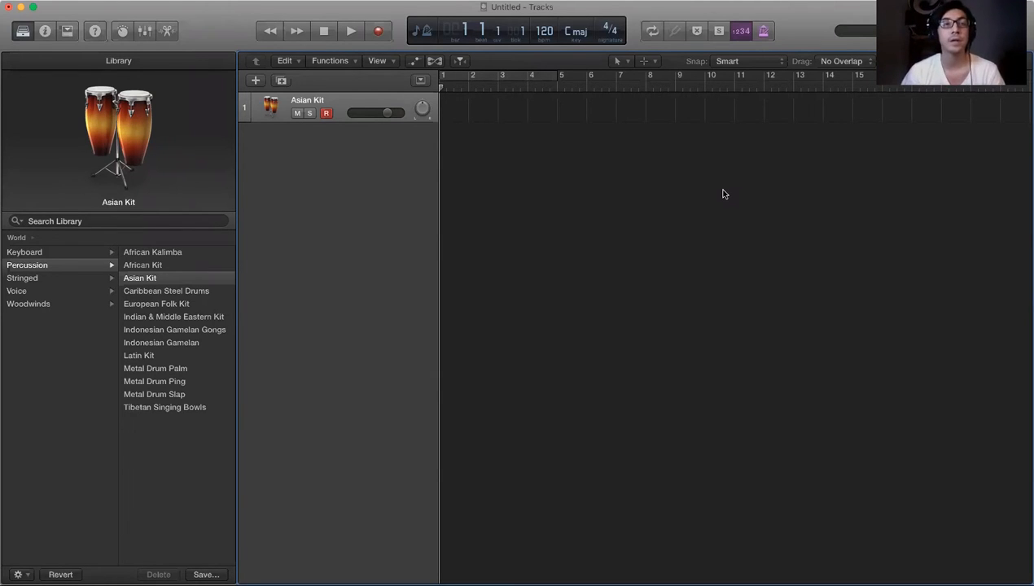
View the audio device preferences, then close the preferences window
{"action": "left_click", "coordinate": [57, 0]}
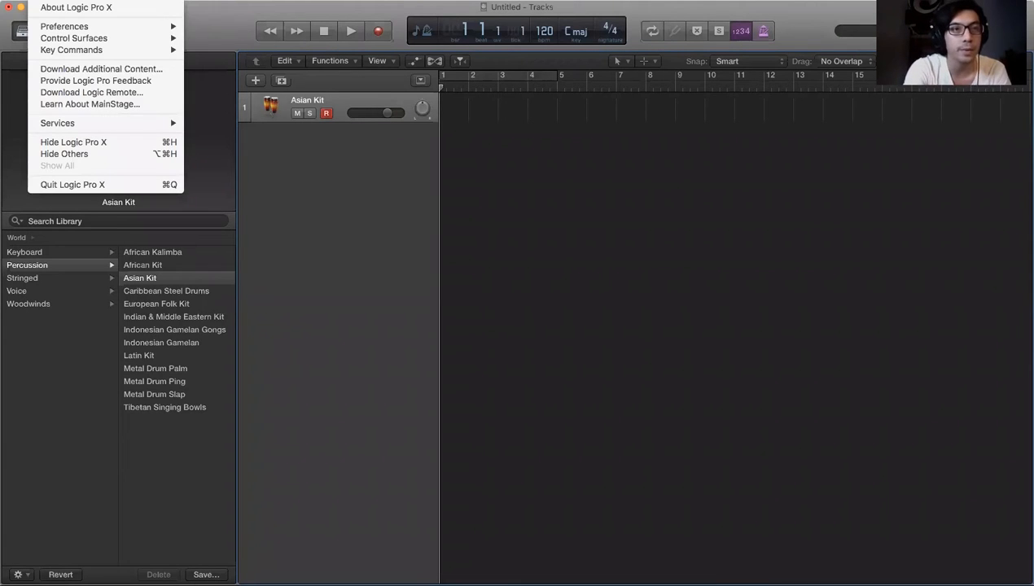
{"action": "mouse_move", "coordinate": [65, 29]}
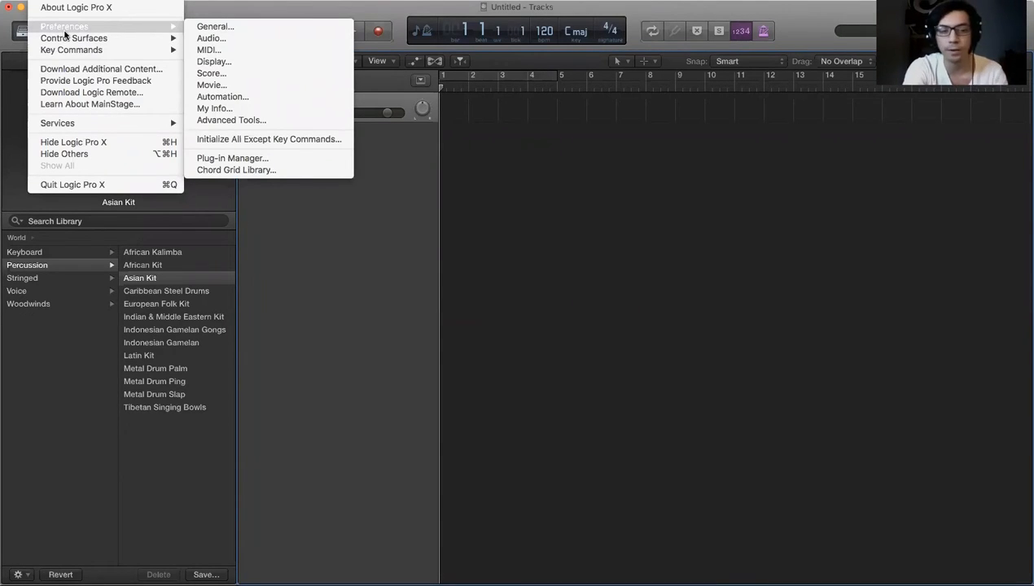
{"action": "left_click", "coordinate": [234, 36]}
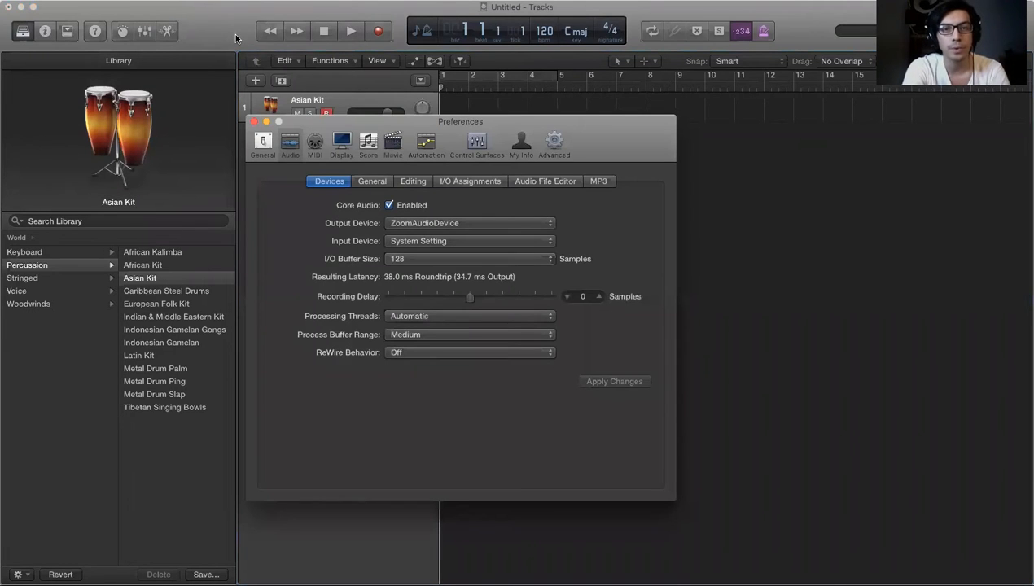
{"action": "left_click", "coordinate": [253, 122]}
Reopen the audio device preferences, check the available input devices while keeping System Setting, and close the window
{"action": "left_click", "coordinate": [57, 0]}
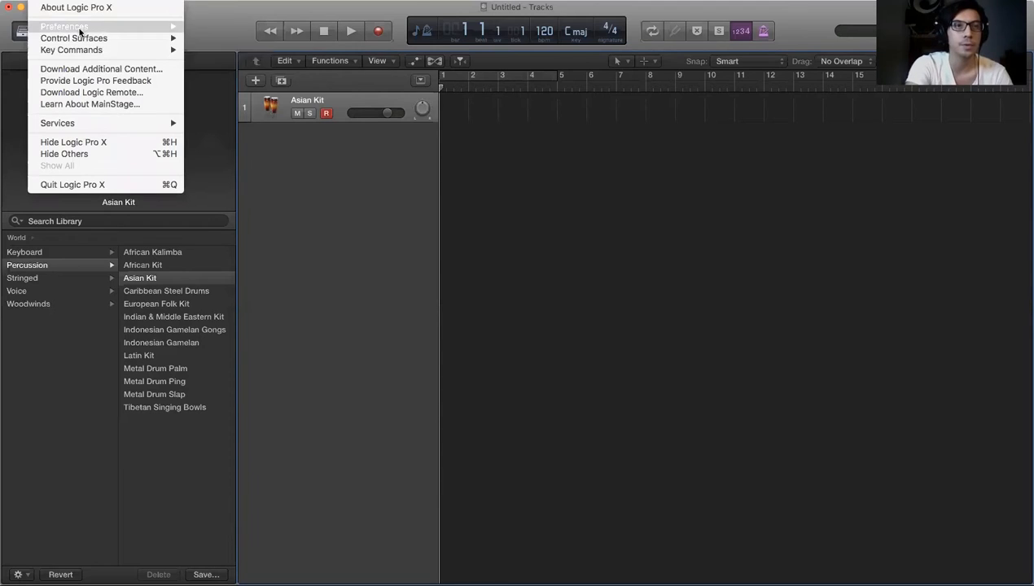
{"action": "mouse_move", "coordinate": [78, 27]}
{"action": "left_click", "coordinate": [266, 39]}
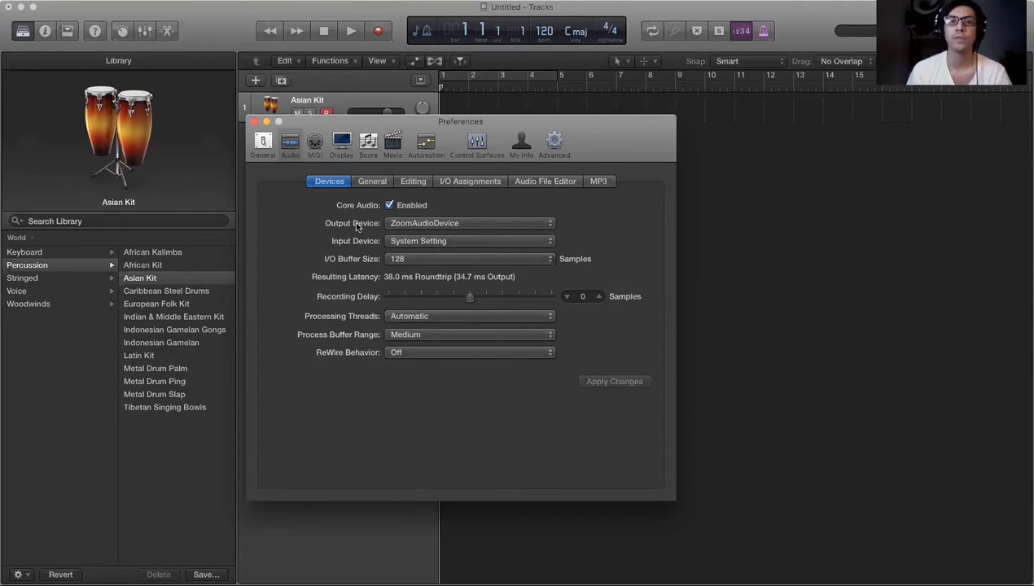
{"action": "left_click", "coordinate": [445, 243]}
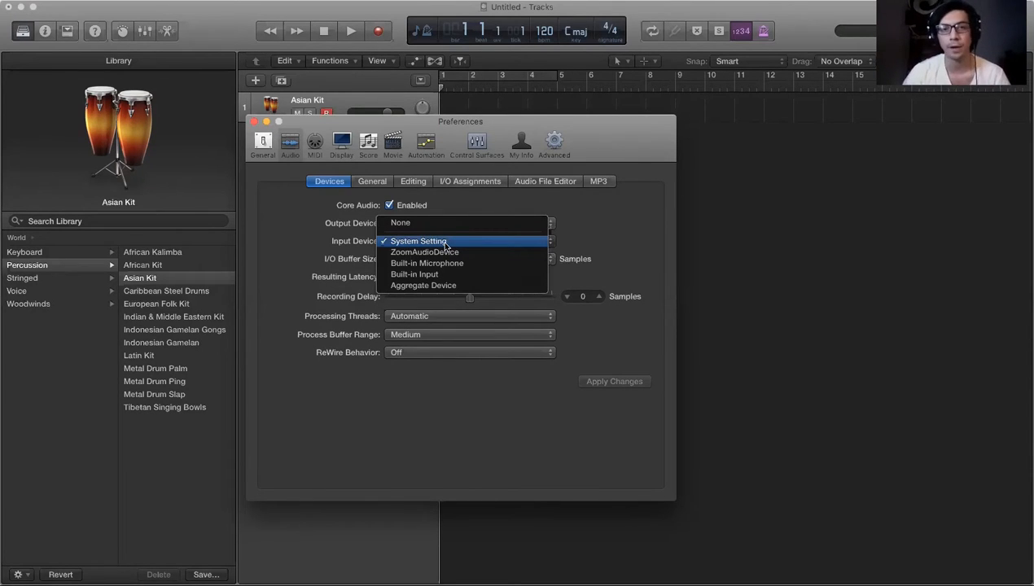
{"action": "left_click", "coordinate": [445, 245]}
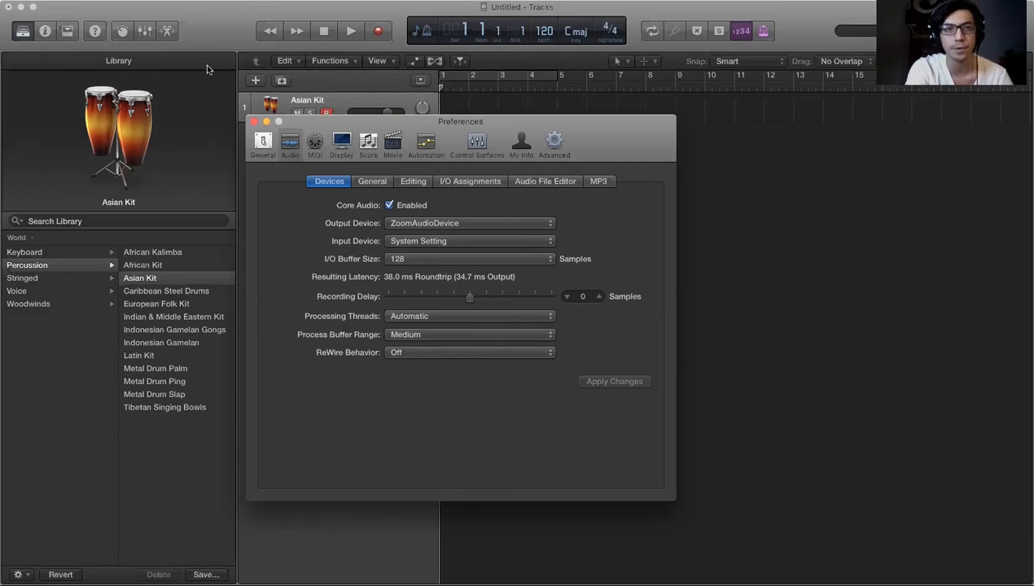
{"action": "left_click", "coordinate": [254, 122]}
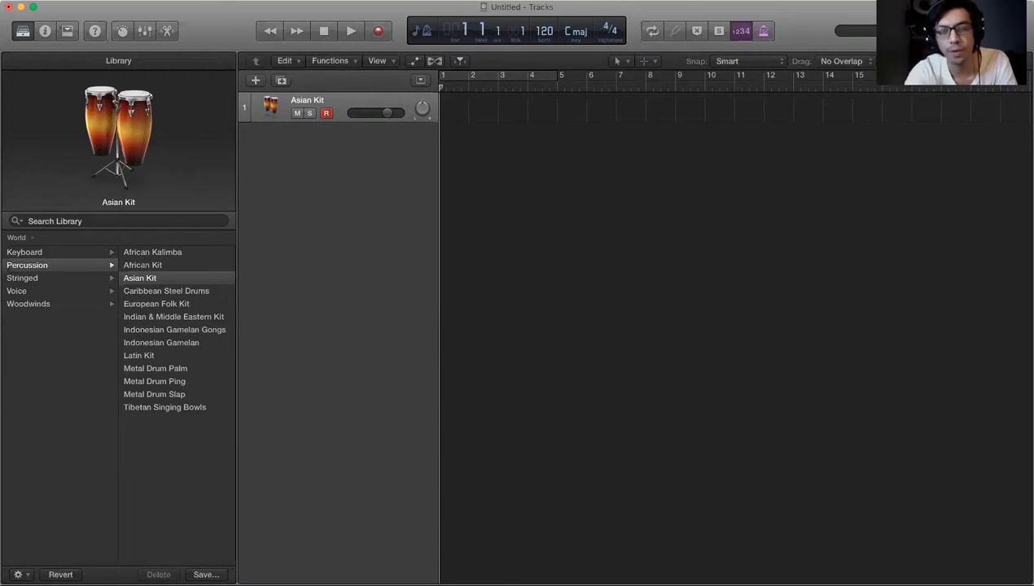
Toggle the metronome click, leaving it switched on
{"action": "left_click", "coordinate": [764, 35]}
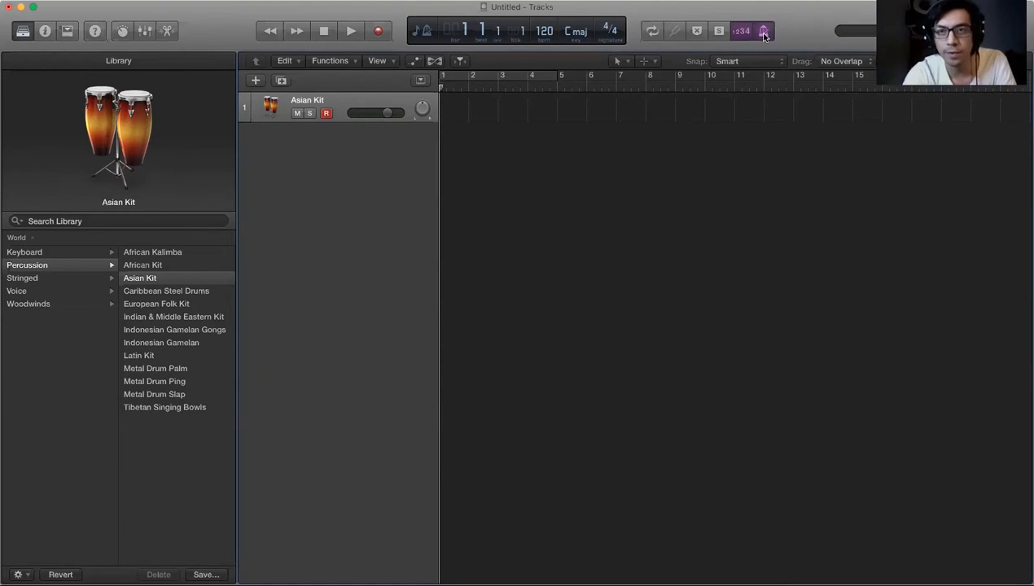
{"action": "left_click", "coordinate": [763, 35]}
{"action": "left_click", "coordinate": [764, 35]}
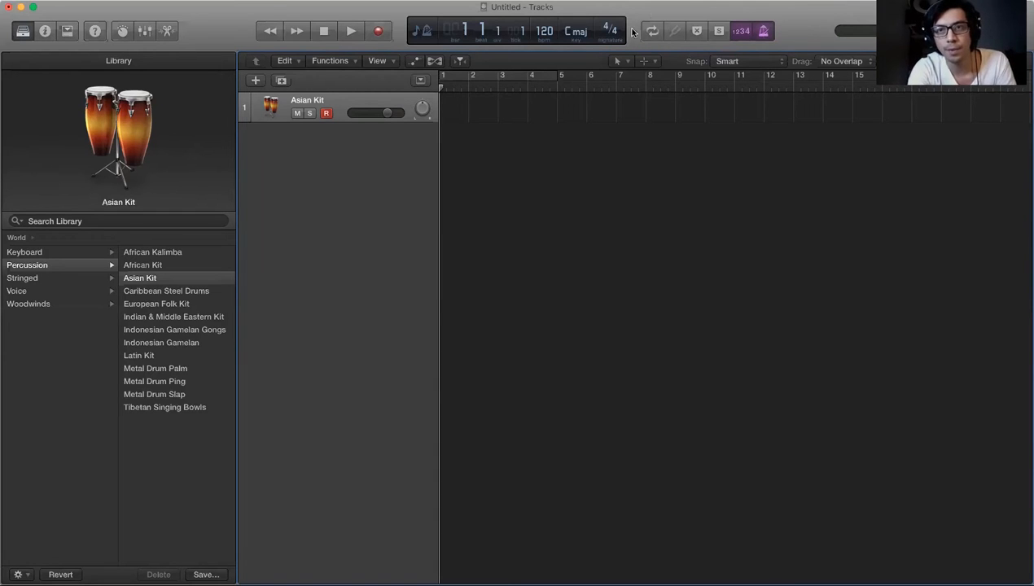
Search the help for "metr" to locate the metronome settings, then dismiss the search
{"action": "left_click", "coordinate": [387, 1]}
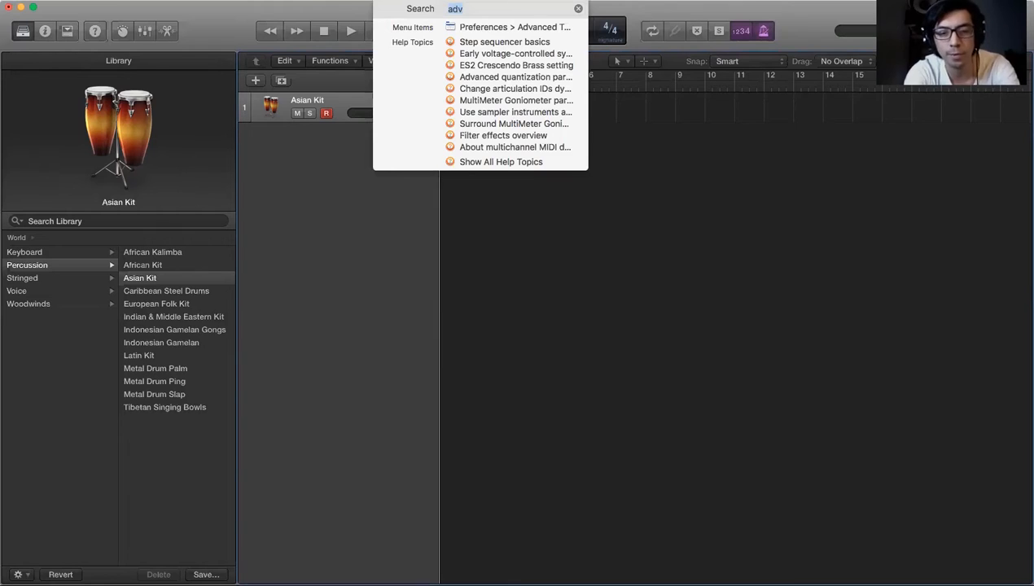
{"action": "type", "text": "met"}
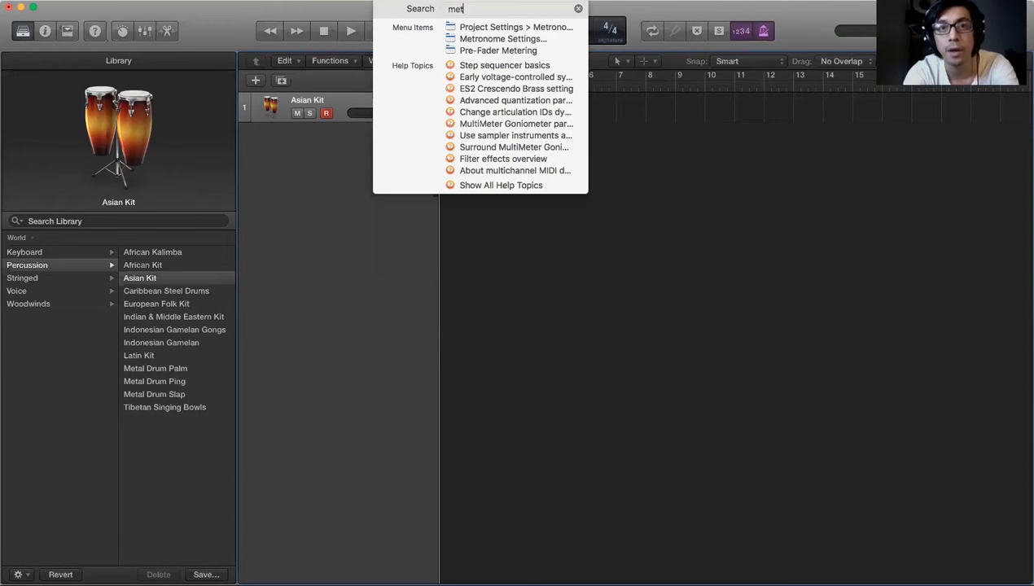
{"action": "key", "text": "BackSpace"}
{"action": "type", "text": "tr"}
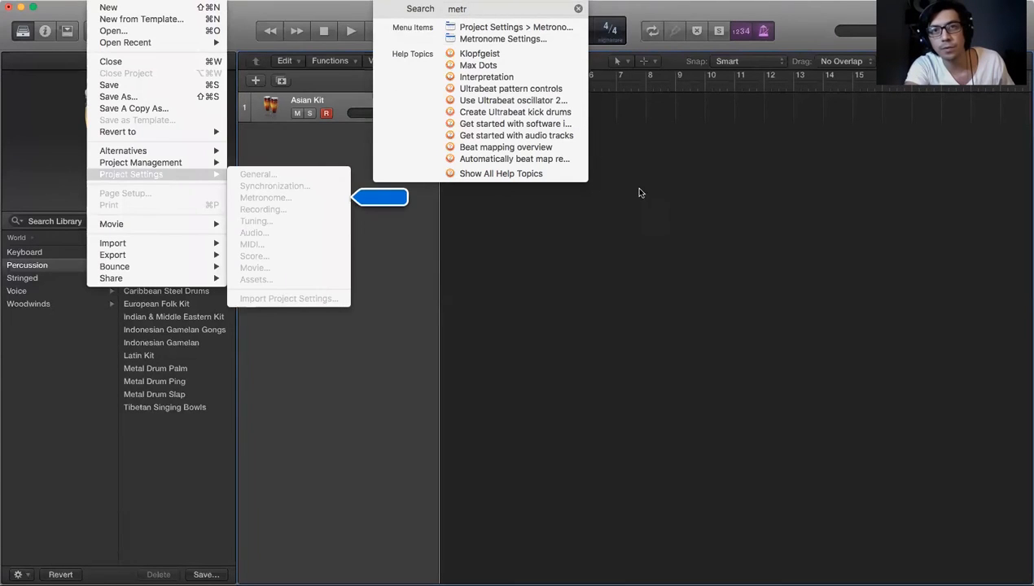
{"action": "left_click", "coordinate": [686, 176]}
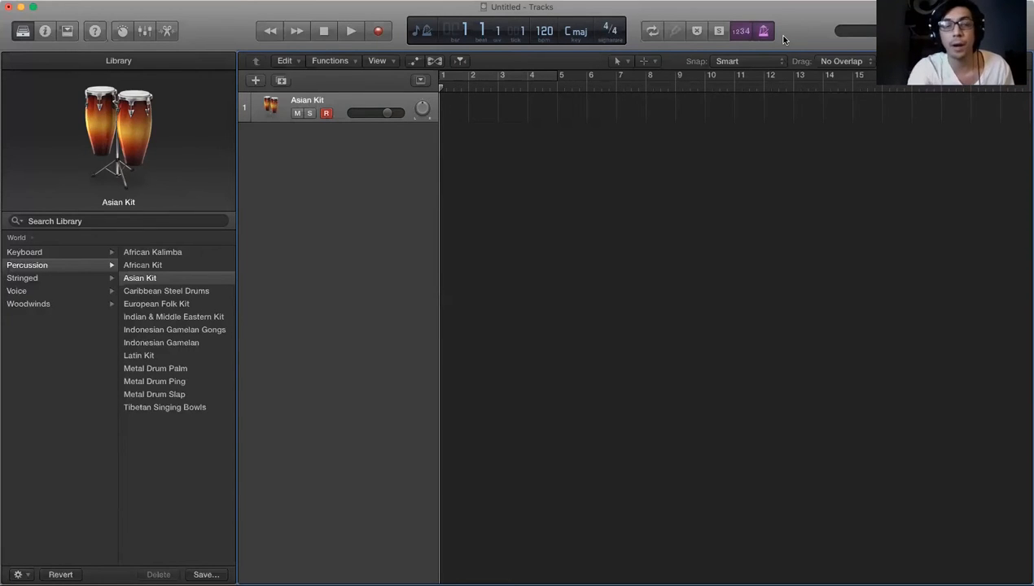
Play the empty project to hear the metronome click, then stop and return the playhead to bar 1
{"action": "left_click", "coordinate": [349, 32]}
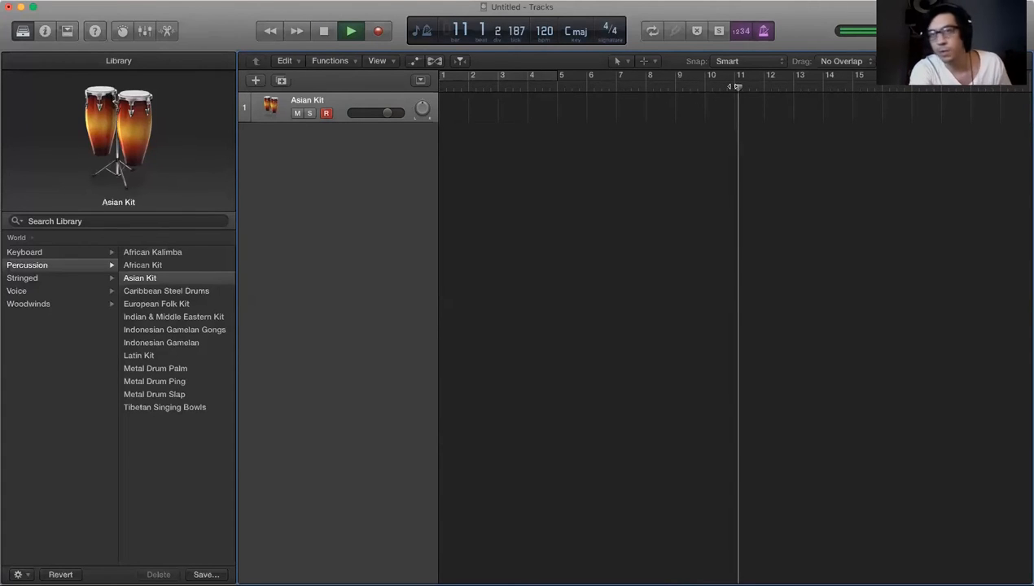
{"action": "key", "text": "space"}
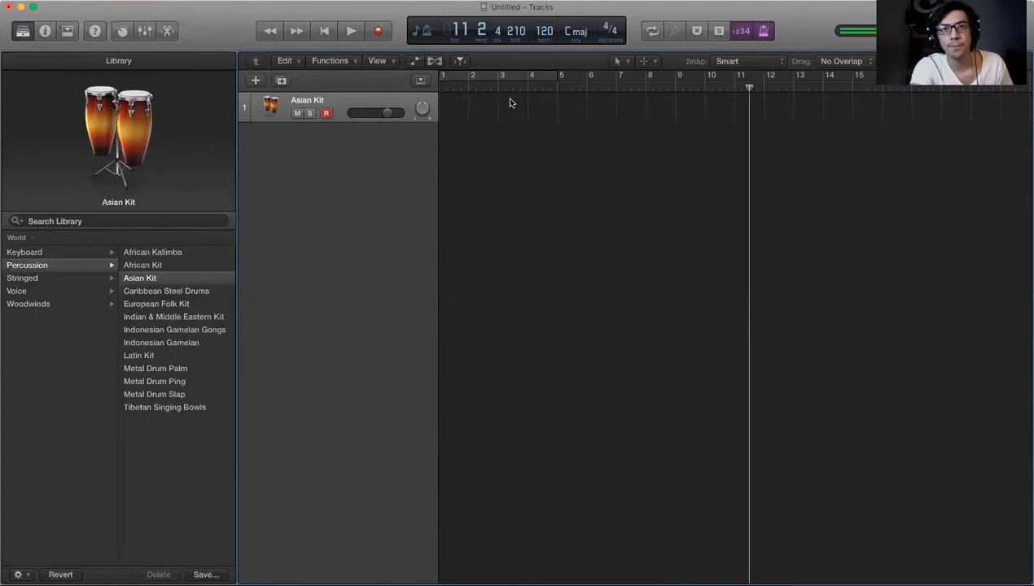
{"action": "left_click", "coordinate": [329, 36]}
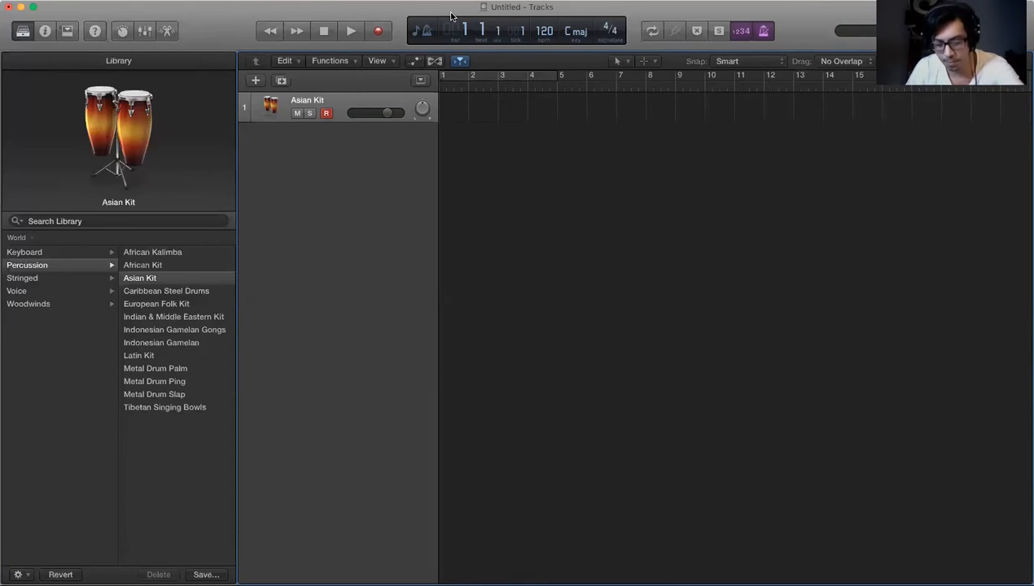
Record four C2 hits in bar 1 on the Asian Kit track, then end recording and stop playback
{"action": "key", "text": "r"}
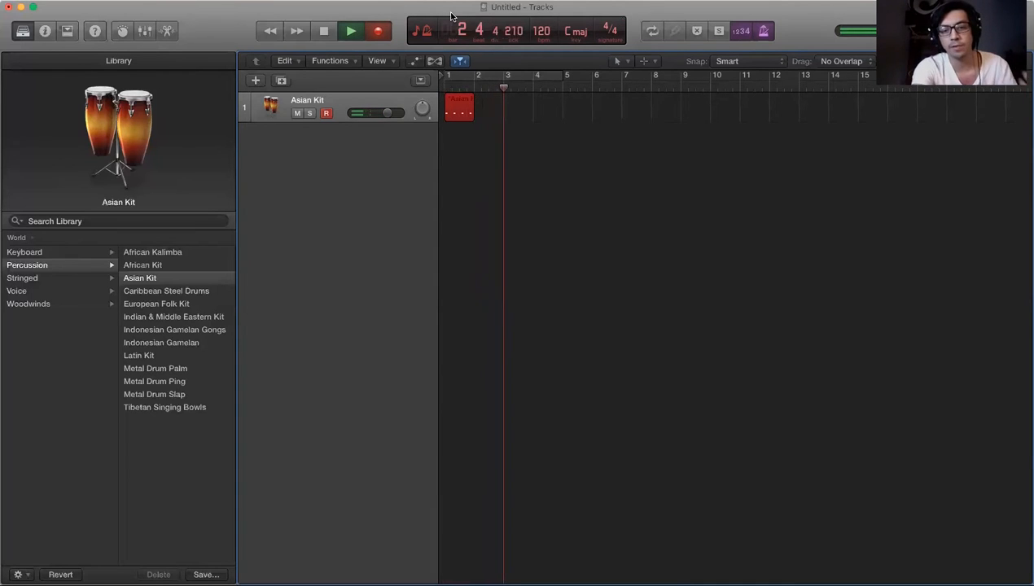
{"action": "left_click", "coordinate": [378, 31]}
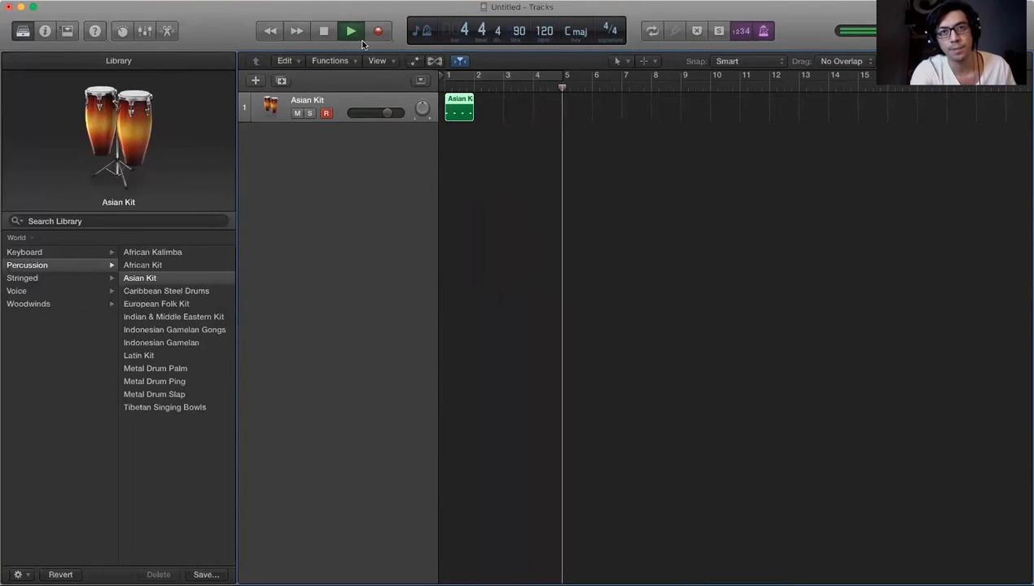
{"action": "left_click", "coordinate": [355, 34]}
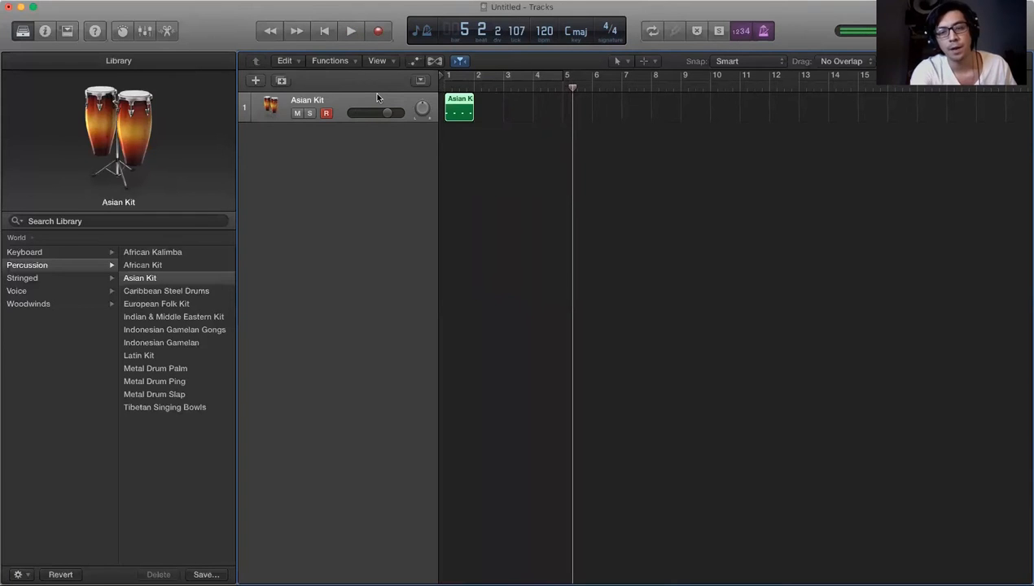
Show the recorded region in the Score editor and start and stop playback
{"action": "key", "text": "n"}
{"action": "key", "text": "space"}
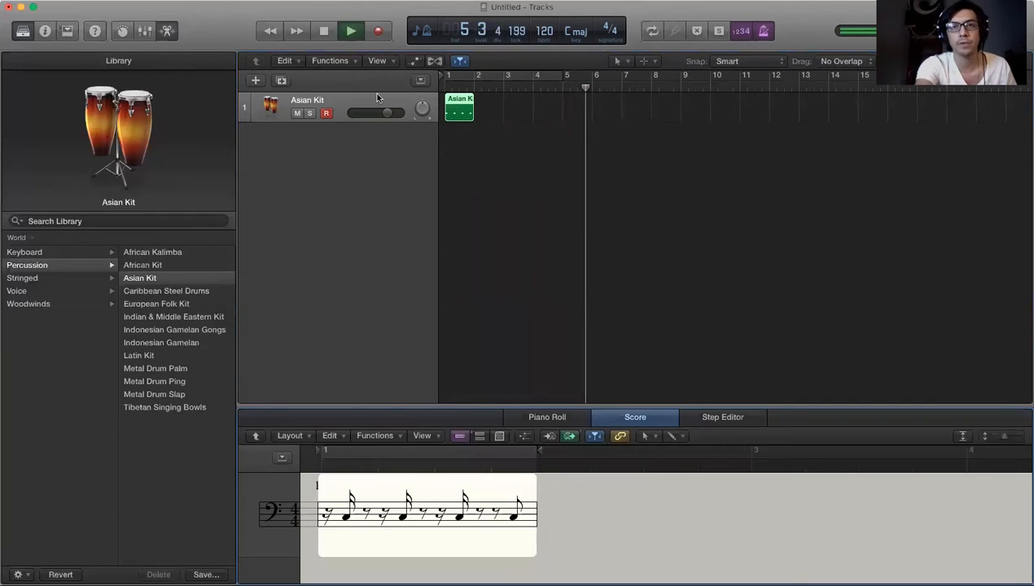
{"action": "key", "text": "space"}
{"action": "key", "text": "space"}
{"action": "key", "text": "space"}
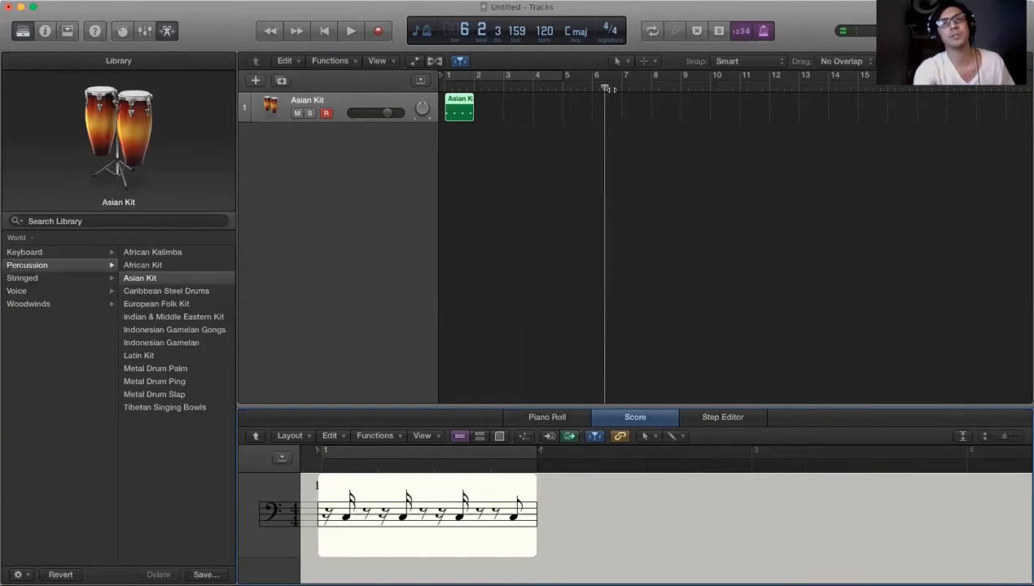
Move the playhead back to the start of bar 1
{"action": "left_click_drag", "start_coordinate": [604, 88], "coordinate": [577, 88]}
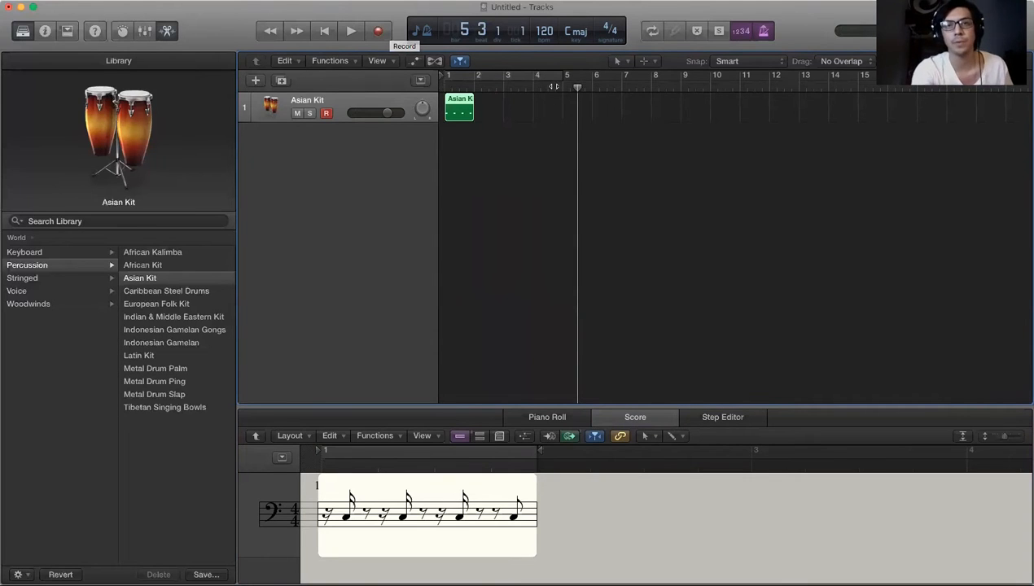
{"action": "left_click_drag", "start_coordinate": [575, 86], "coordinate": [444, 88]}
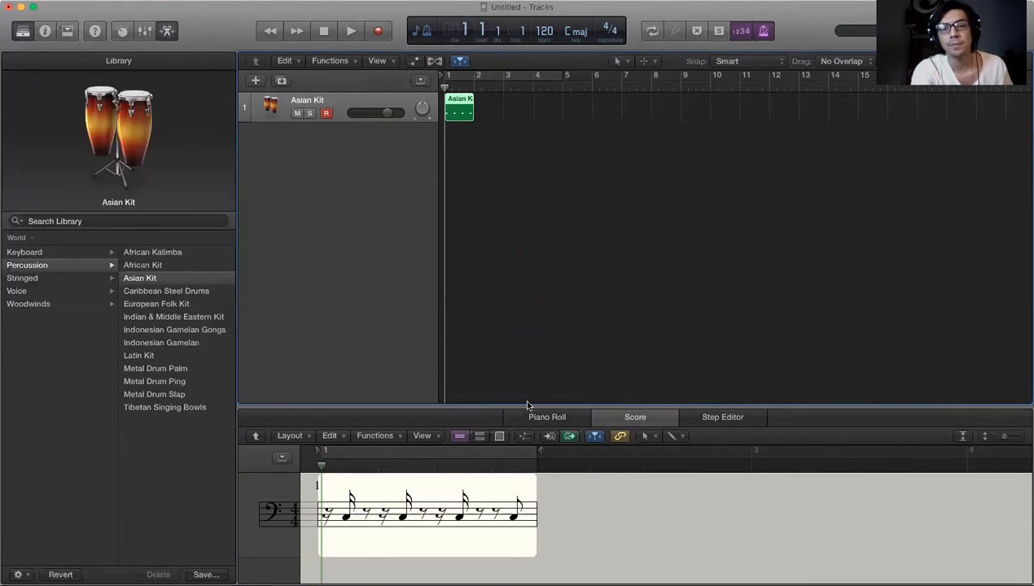
Show and hide the editor area below the tracks repeatedly, leaving it closed
{"action": "key", "text": "b"}
{"action": "key", "text": "e"}
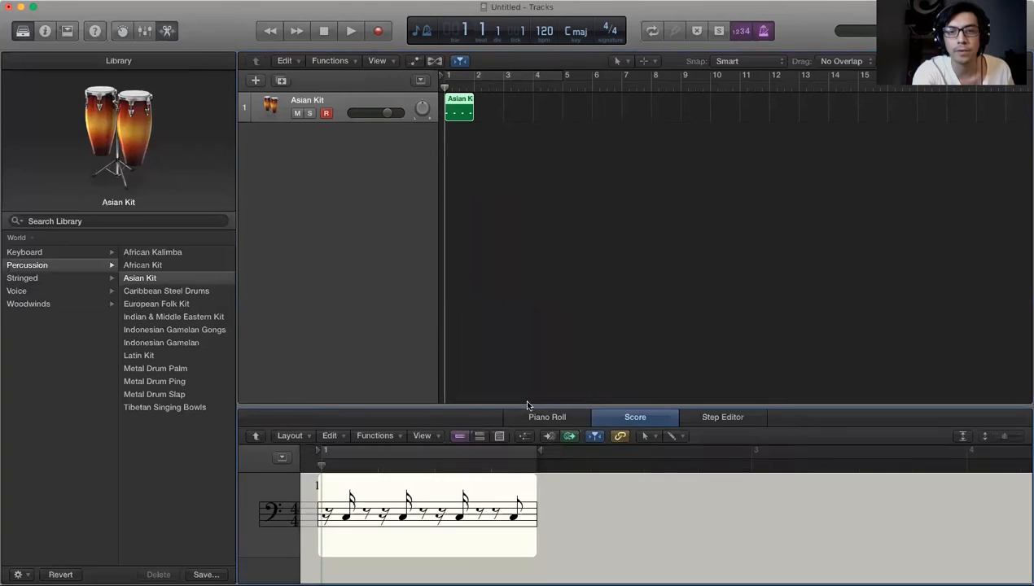
{"action": "key", "text": "b"}
{"action": "key", "text": "b"}
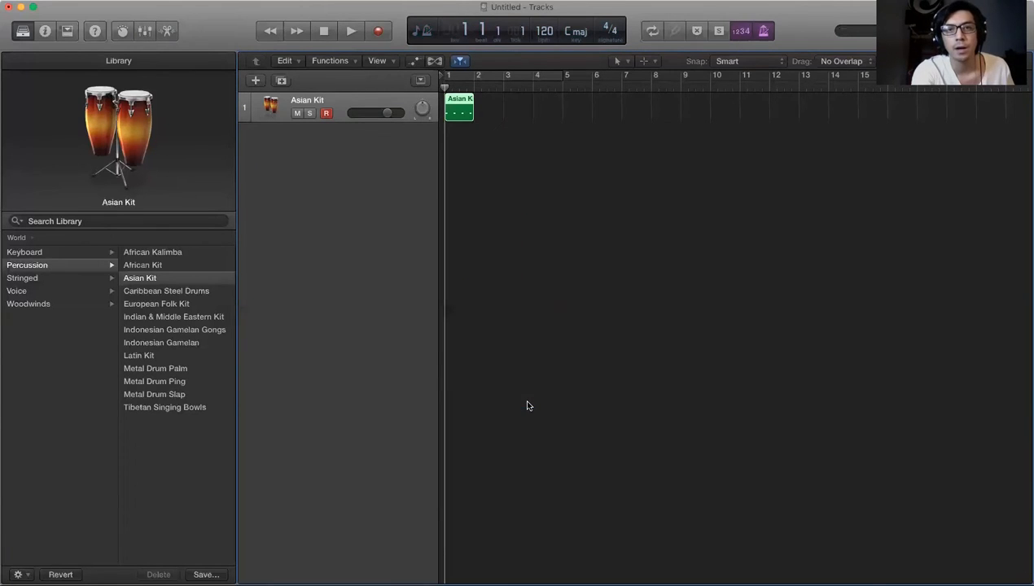
{"action": "key", "text": "b"}
{"action": "key", "text": "b"}
{"action": "key", "text": "b"}
{"action": "key", "text": "b"}
{"action": "key", "text": "e"}
{"action": "key", "text": "e"}
{"action": "key", "text": "e"}
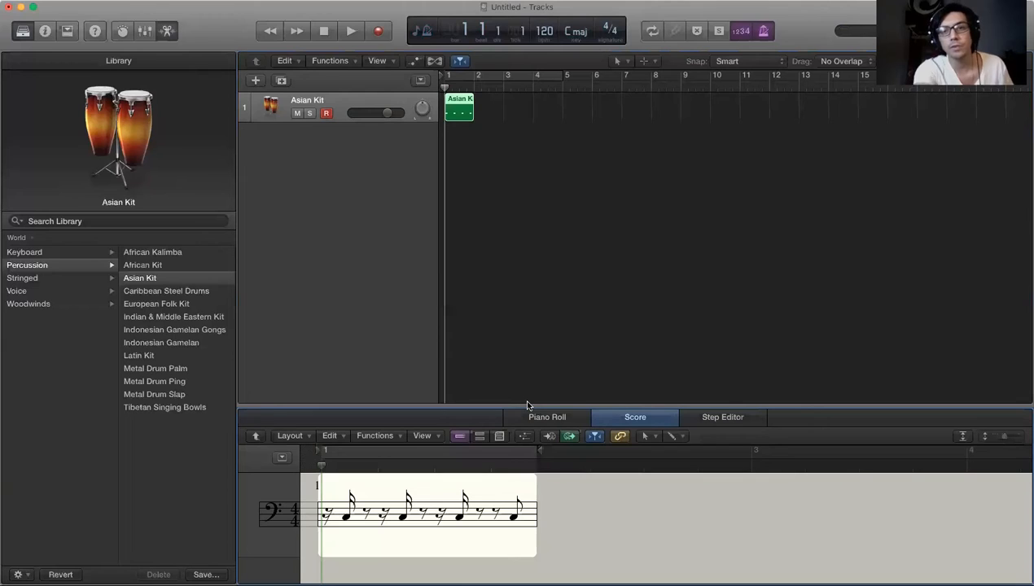
{"action": "key", "text": "e"}
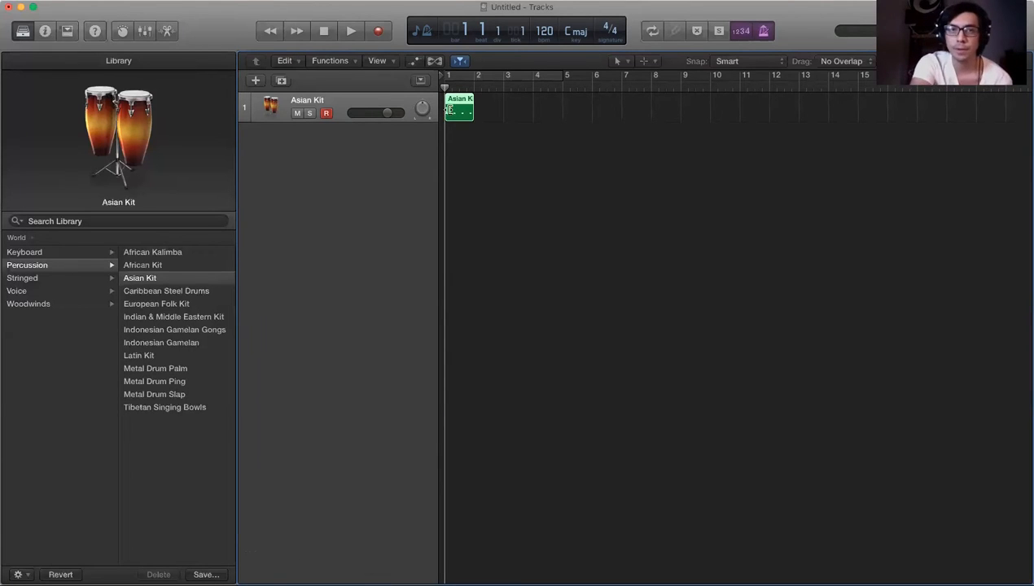
Open the recorded Asian Kit region in the Piano Roll and enlarge the editor area
{"action": "double_click", "coordinate": [457, 113]}
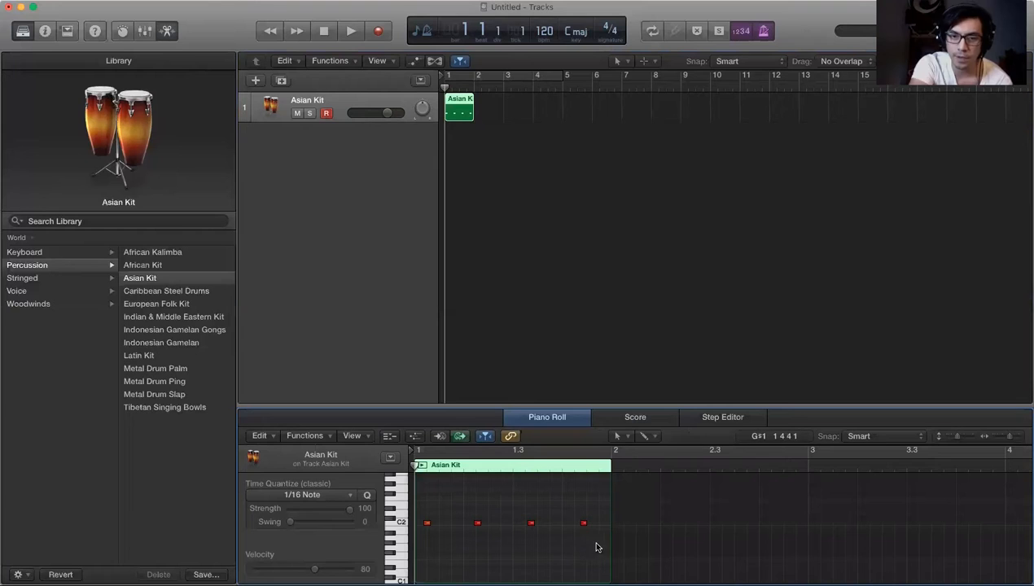
{"action": "left_click", "coordinate": [597, 402]}
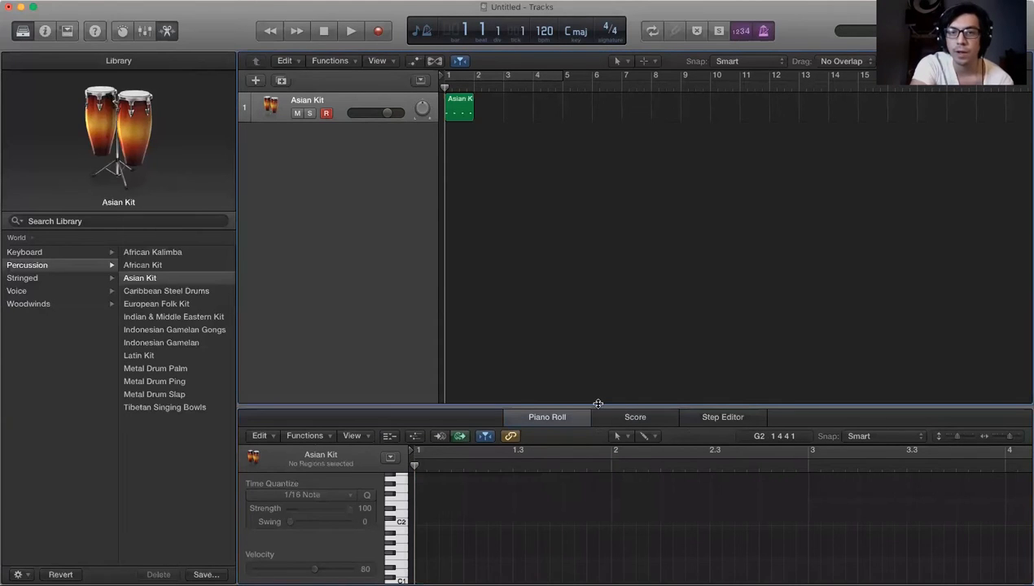
{"action": "left_click", "coordinate": [465, 99]}
{"action": "left_click_drag", "start_coordinate": [576, 405], "coordinate": [572, 281]}
Select all four notes in the Piano Roll and set their velocity to 113
{"action": "left_click_drag", "start_coordinate": [589, 412], "coordinate": [427, 389]}
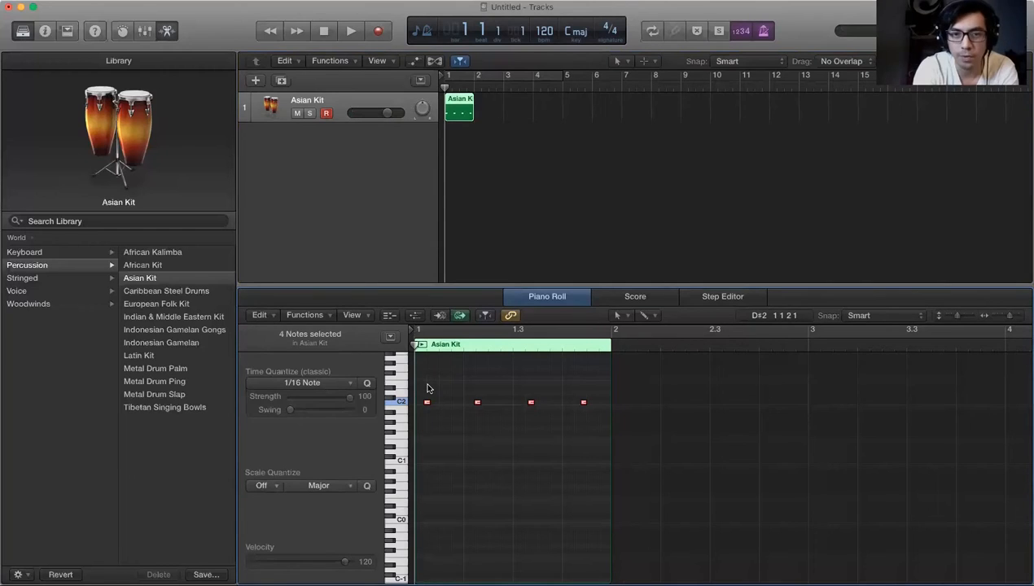
{"action": "left_click_drag", "start_coordinate": [345, 561], "coordinate": [317, 573]}
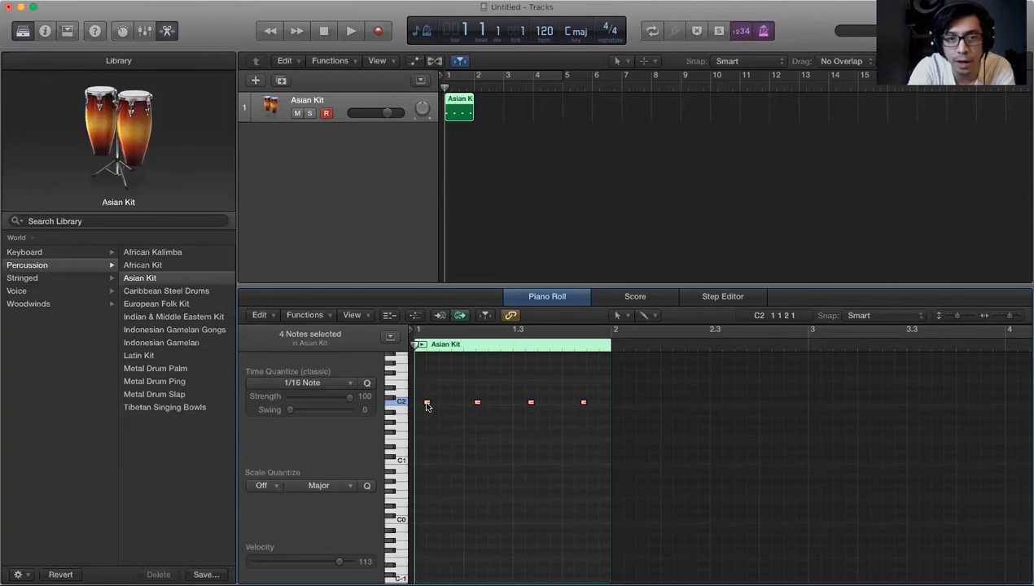
Move the four notes earlier to the start of bar 1 and quantize them to 1/16 notes
{"action": "left_click_drag", "start_coordinate": [427, 405], "coordinate": [417, 404]}
{"action": "left_click", "coordinate": [486, 430]}
{"action": "left_click_drag", "start_coordinate": [579, 421], "coordinate": [420, 388]}
{"action": "left_click", "coordinate": [367, 383]}
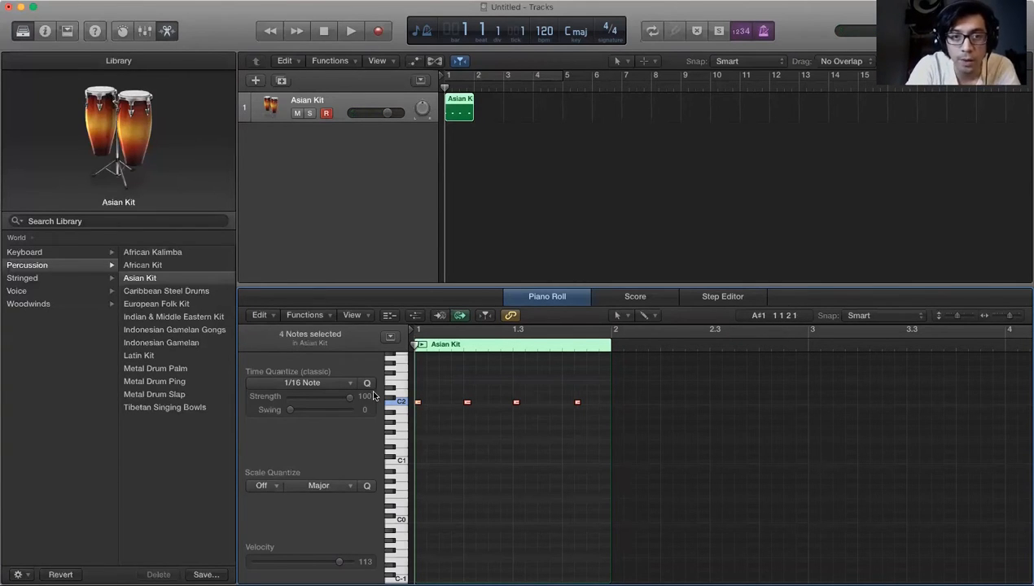
Undo the quantization and the move of the notes, with all four notes selected again
{"action": "key", "text": "super+z"}
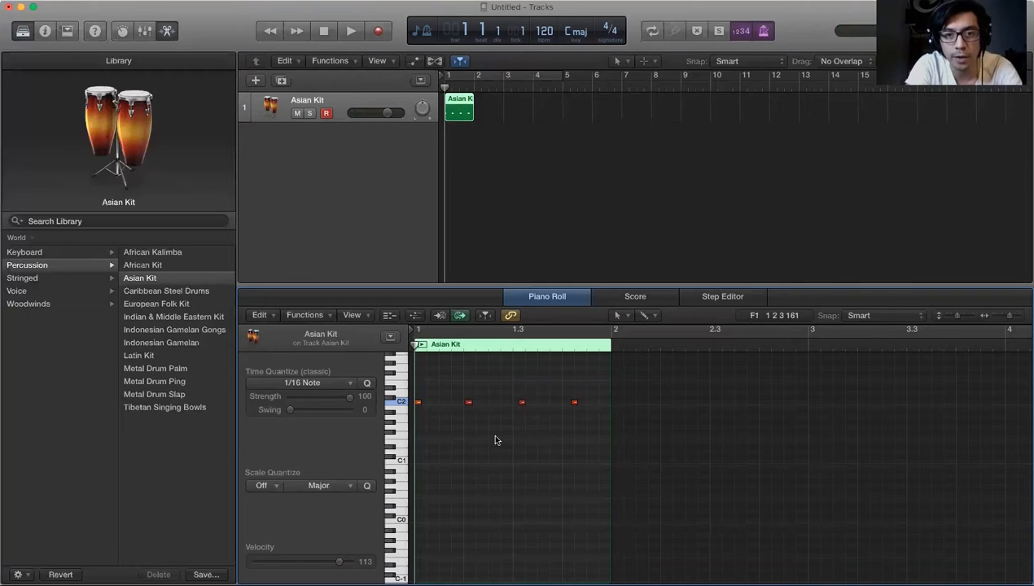
{"action": "left_click_drag", "start_coordinate": [595, 420], "coordinate": [423, 395]}
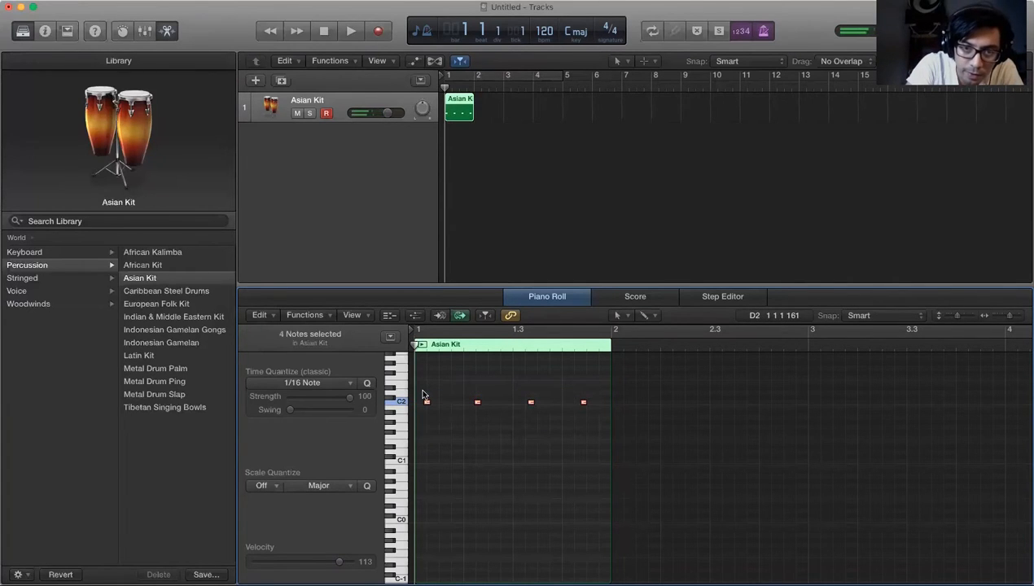
Clear the selection, add each of the four C2 notes to a new selection one at a time, and deselect them
{"action": "left_click", "coordinate": [452, 421]}
{"action": "left_click", "coordinate": [425, 404]}
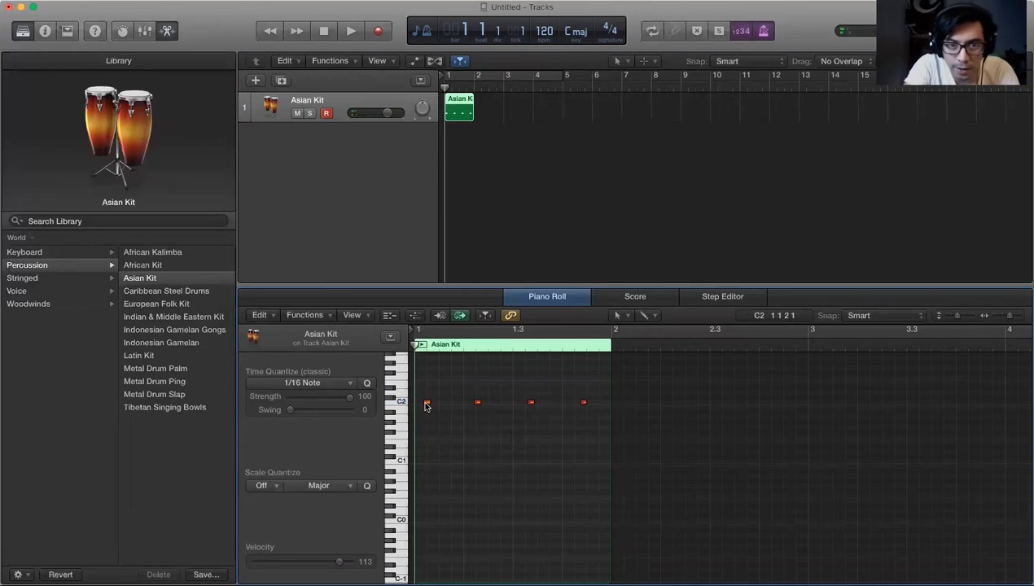
{"action": "left_click", "coordinate": [478, 403], "text": "shift"}
{"action": "left_click", "coordinate": [535, 404], "text": "shift"}
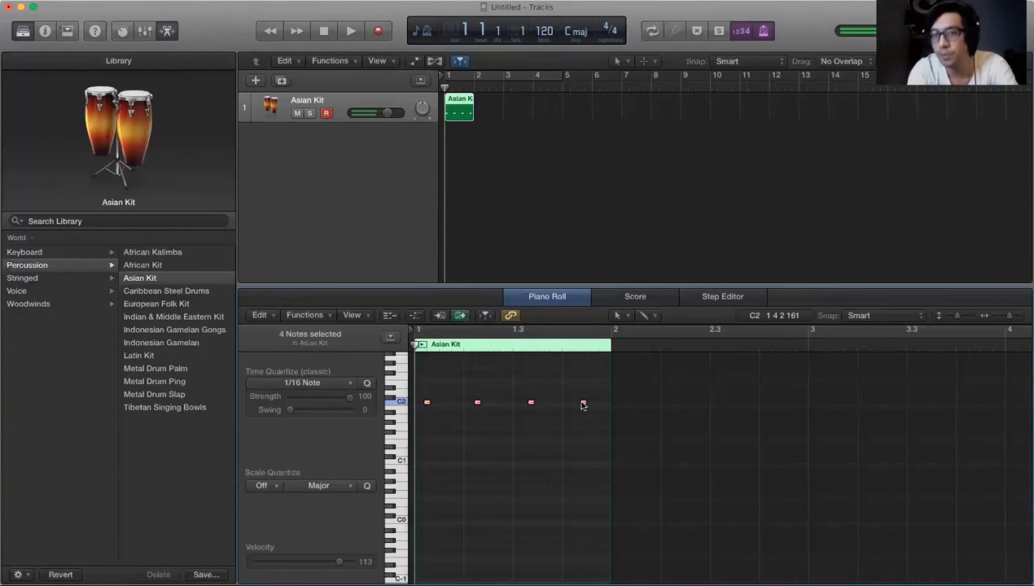
{"action": "left_click", "coordinate": [573, 454]}
Try a marquee selection over the notes, select only the second and fourth notes together, and clear the selection
{"action": "left_click_drag", "start_coordinate": [600, 413], "coordinate": [468, 379]}
{"action": "left_click", "coordinate": [496, 462]}
{"action": "left_click", "coordinate": [584, 402]}
{"action": "left_click", "coordinate": [477, 403], "text": "shift"}
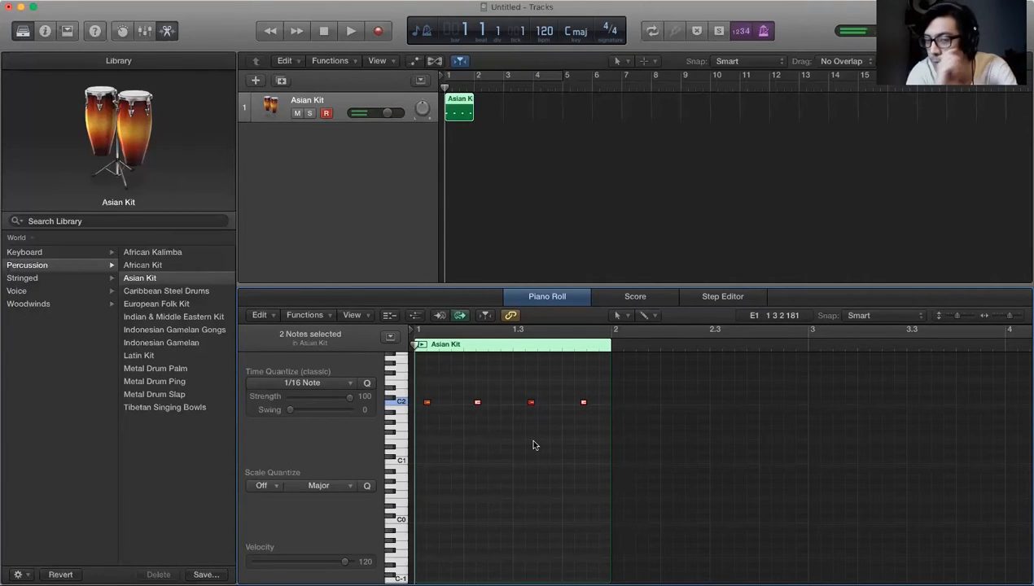
{"action": "left_click", "coordinate": [534, 445]}
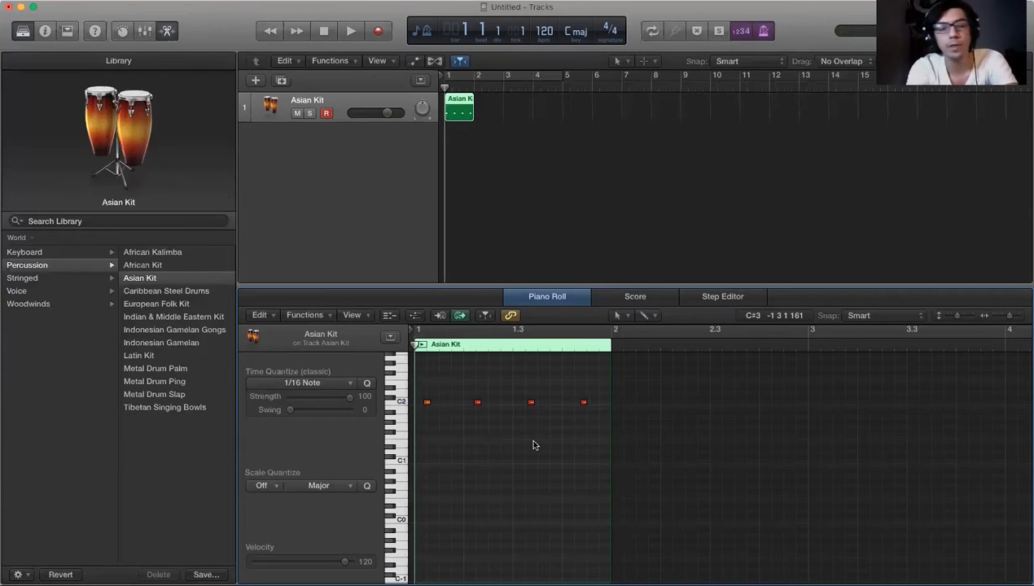
Select all four notes and quantize them to 1/4 notes
{"action": "key", "text": "super+a"}
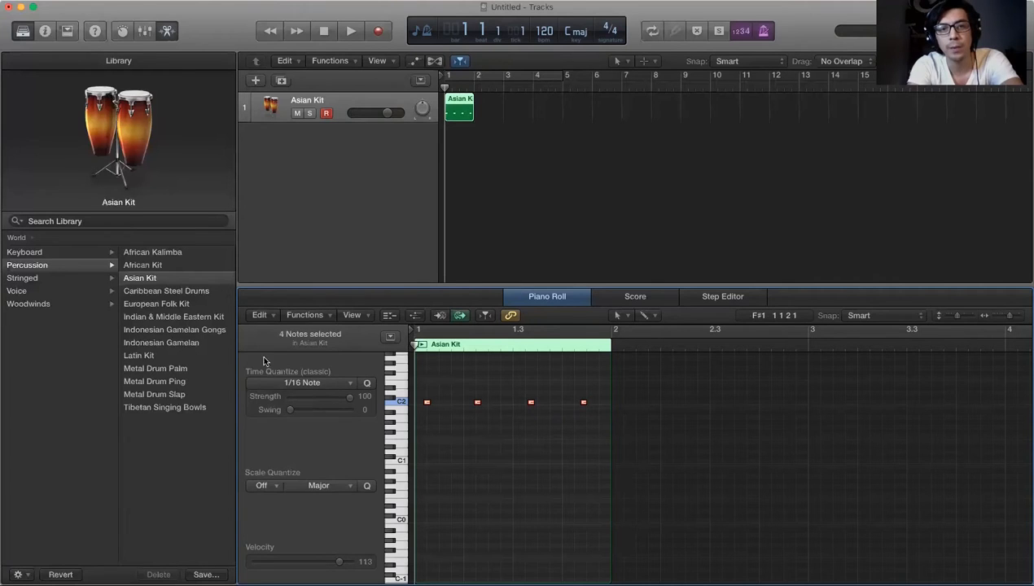
{"action": "left_click", "coordinate": [340, 383]}
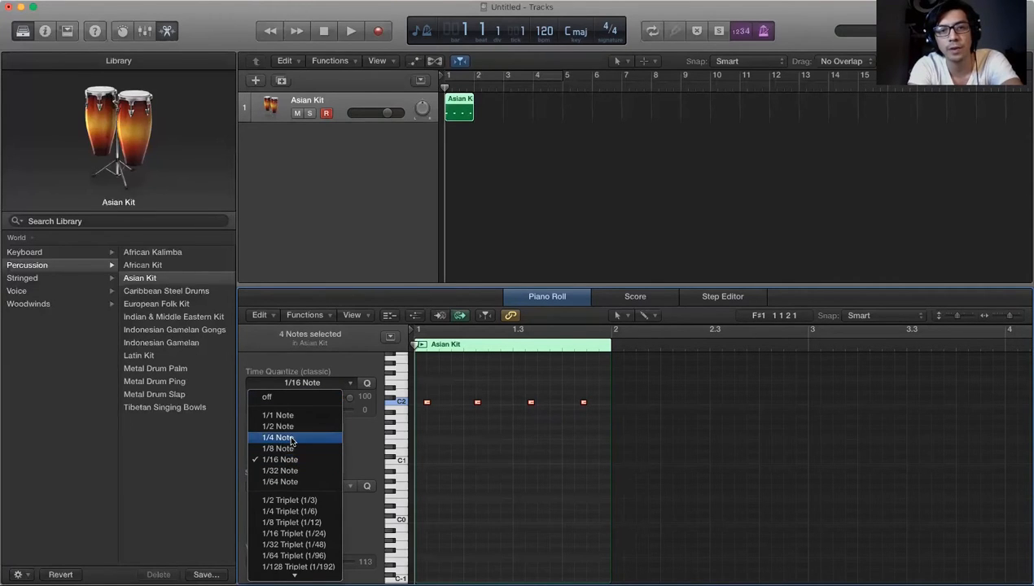
{"action": "left_click", "coordinate": [292, 438]}
{"action": "left_click", "coordinate": [368, 384]}
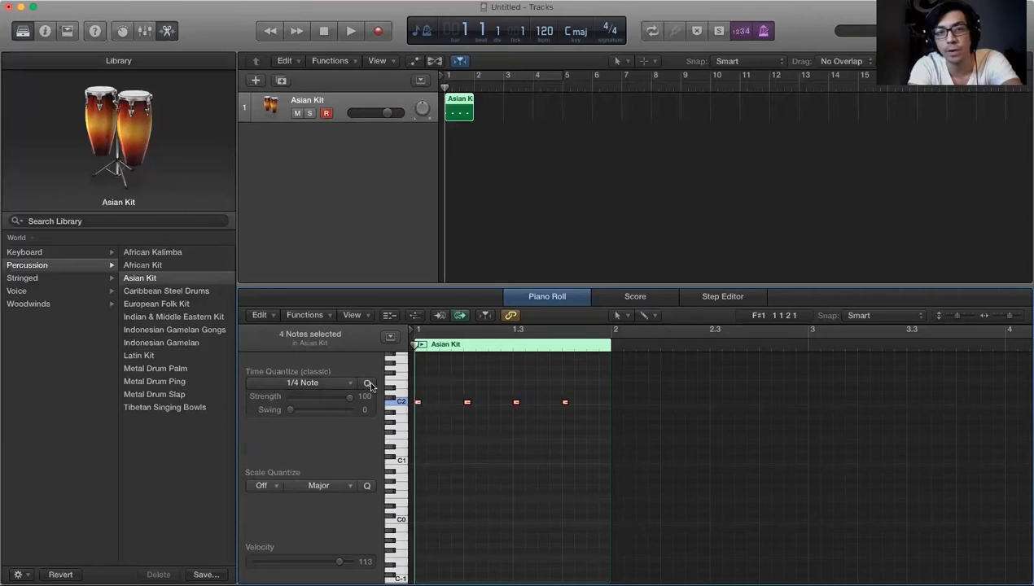
Undo the 1/4-note quantization of the four notes
{"action": "left_click", "coordinate": [325, 381]}
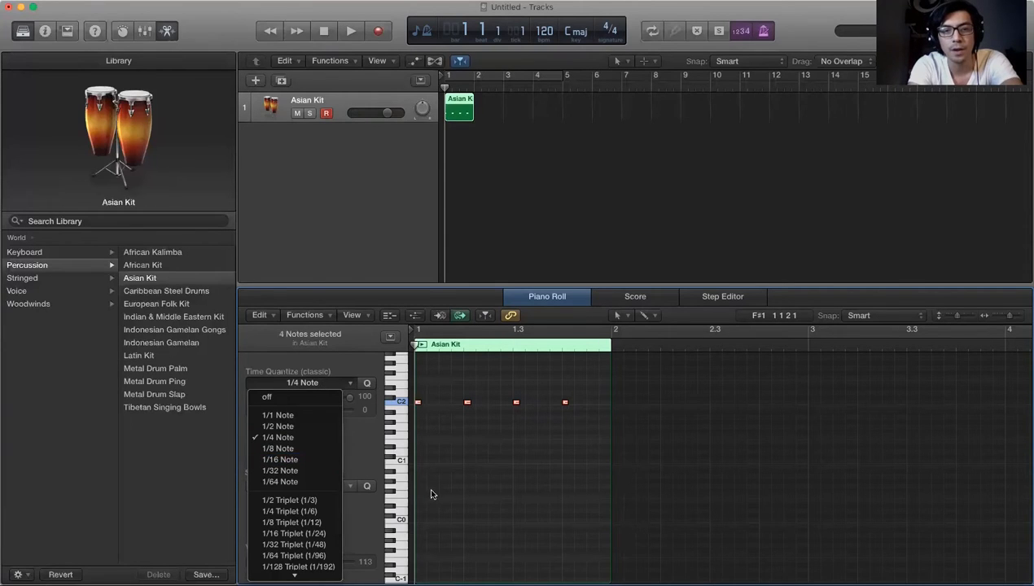
{"action": "left_click", "coordinate": [462, 492]}
{"action": "key", "text": "super+z"}
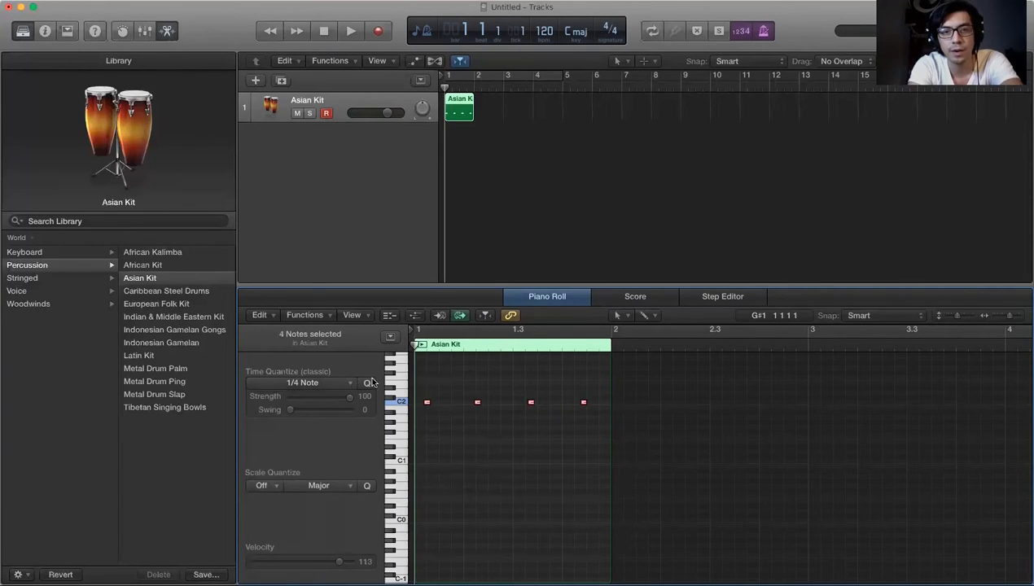
Try quantizing the four notes to 1/32 notes and undo it
{"action": "left_click", "coordinate": [347, 383]}
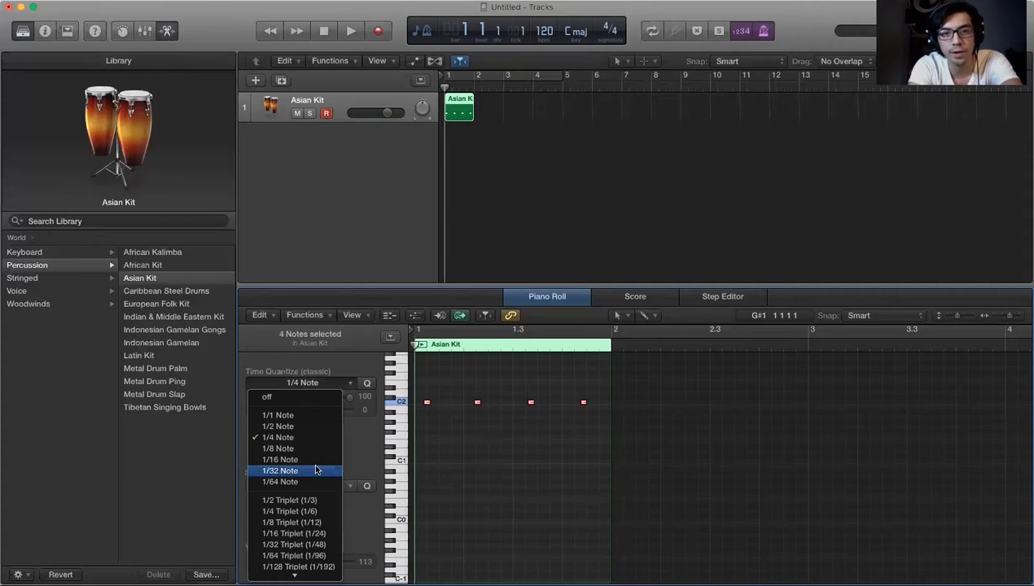
{"action": "left_click", "coordinate": [317, 471]}
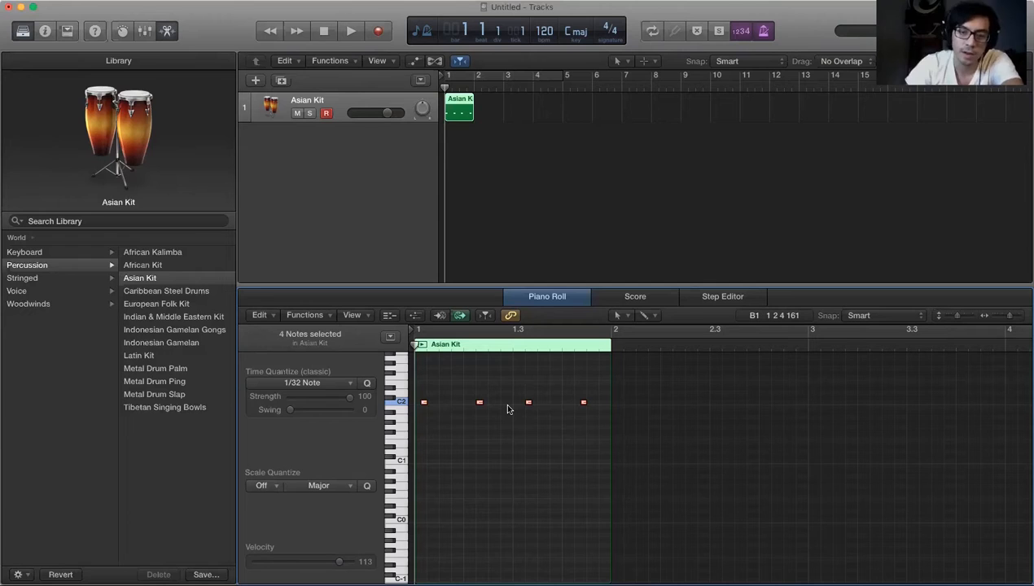
{"action": "key", "text": "super+z"}
Quantize all four notes to 1/8 notes and raise their velocity to 120
{"action": "left_click_drag", "start_coordinate": [585, 422], "coordinate": [419, 371]}
{"action": "left_click", "coordinate": [348, 385]}
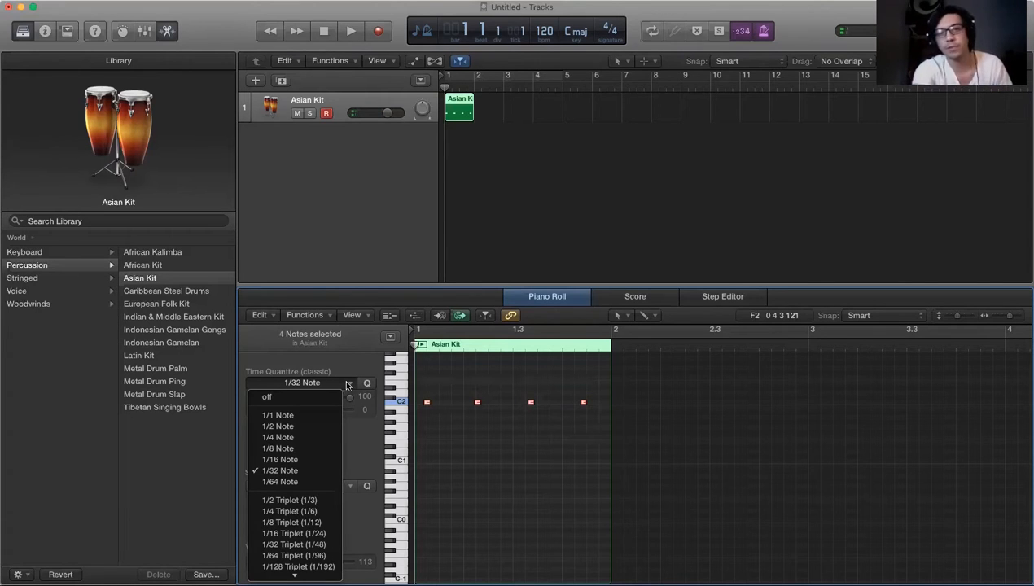
{"action": "left_click", "coordinate": [294, 453]}
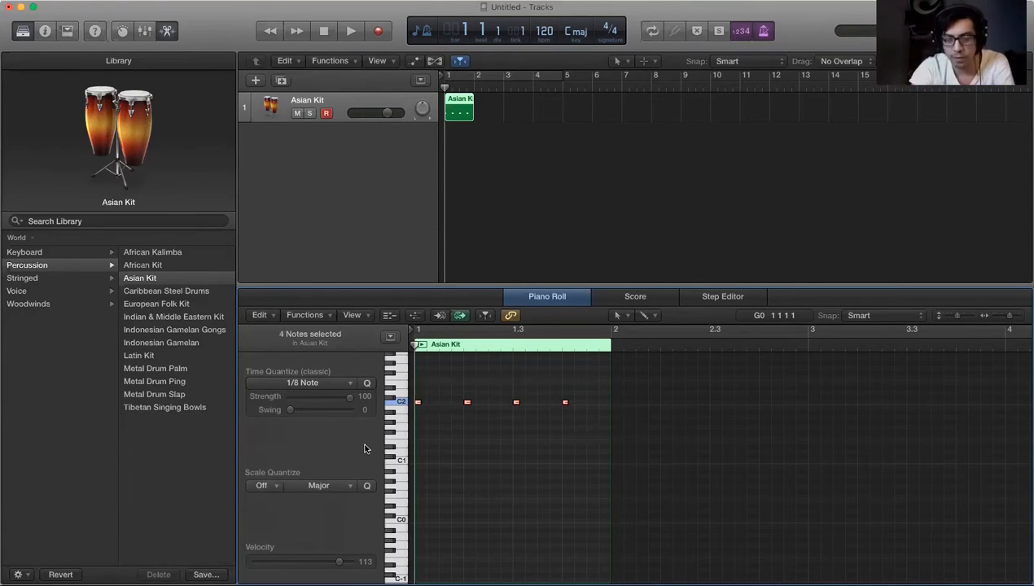
{"action": "left_click_drag", "start_coordinate": [339, 561], "coordinate": [364, 568]}
{"action": "left_click", "coordinate": [437, 432]}
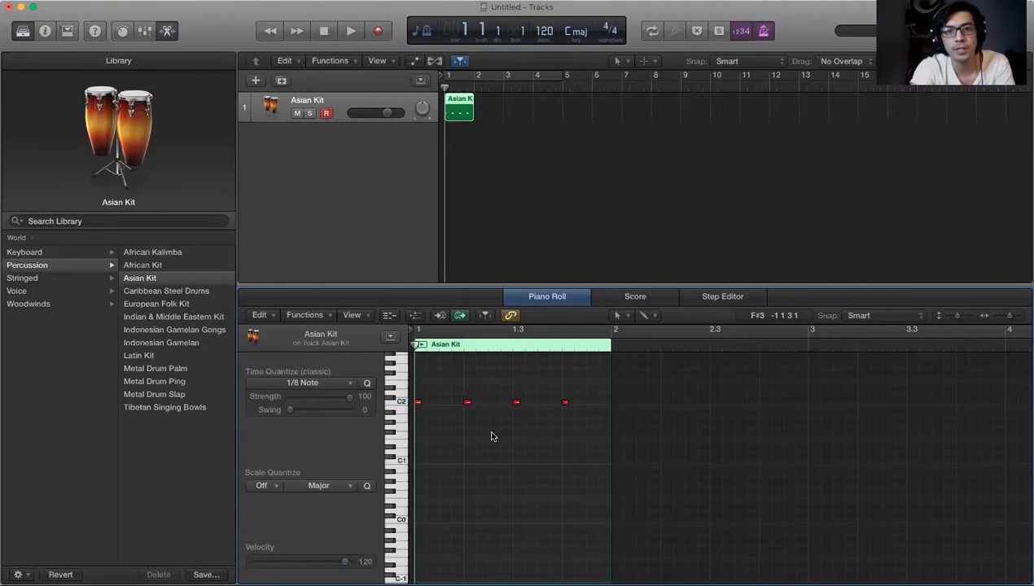
Lengthen the four notes, making the first one longest, and set the first note's velocity to 111
{"action": "left_click_drag", "start_coordinate": [573, 425], "coordinate": [556, 402]}
{"action": "left_click_drag", "start_coordinate": [423, 419], "coordinate": [449, 407]}
{"action": "left_click", "coordinate": [433, 403]}
{"action": "mouse_move", "coordinate": [348, 569]}
{"action": "left_mouse_down"}
{"action": "mouse_move", "coordinate": [301, 564]}
{"action": "mouse_move", "coordinate": [342, 569]}
{"action": "left_mouse_up"}
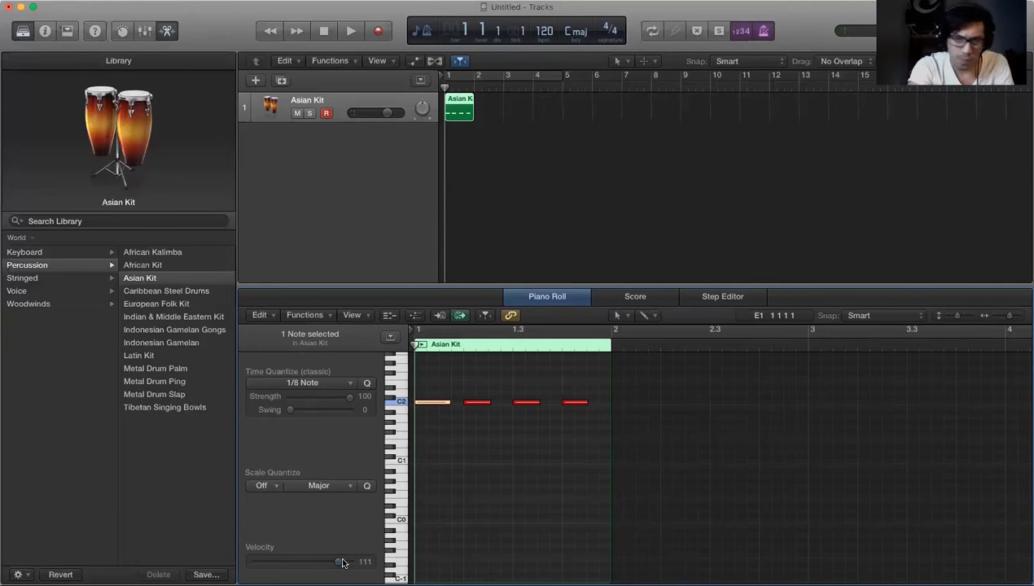
{"action": "left_click", "coordinate": [477, 487]}
{"action": "left_click_drag", "start_coordinate": [591, 419], "coordinate": [505, 414]}
{"action": "key", "text": "Right"}
{"action": "left_click", "coordinate": [510, 439]}
Select all four notes, show the MIDI Draw area with Note Velocity, and raise the first note's velocity to 119
{"action": "left_click_drag", "start_coordinate": [591, 423], "coordinate": [425, 378]}
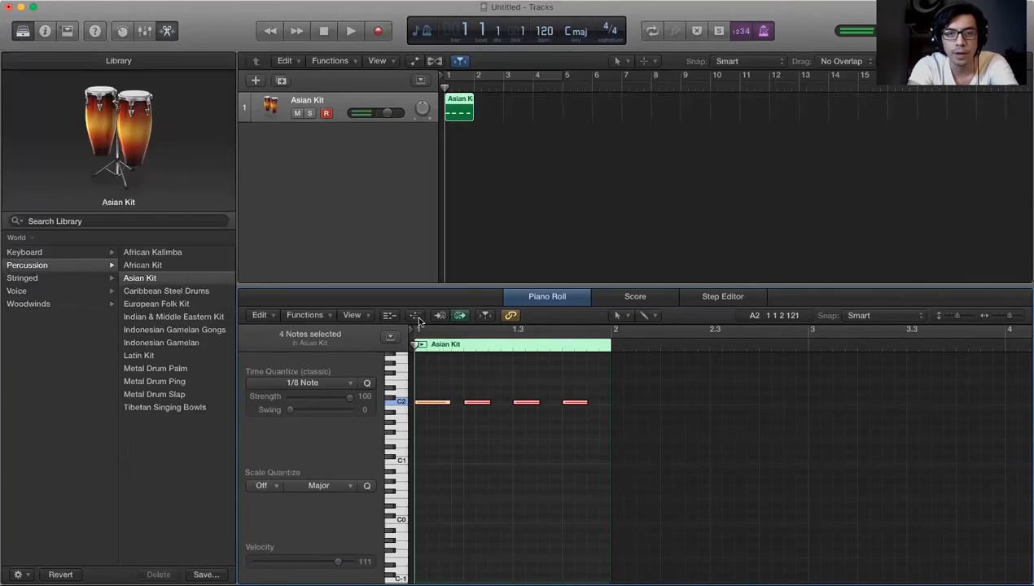
{"action": "left_click", "coordinate": [416, 317]}
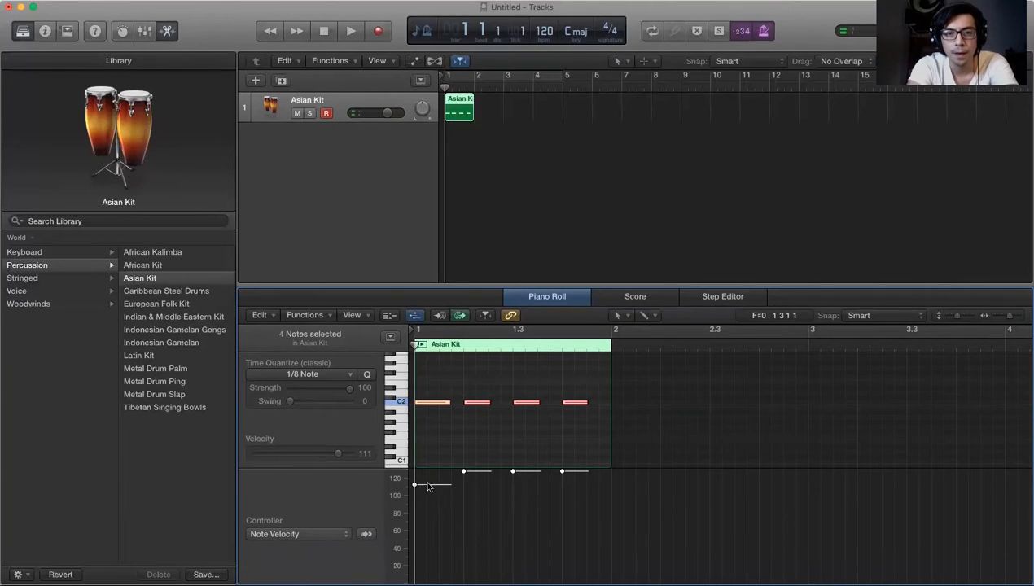
{"action": "left_click_drag", "start_coordinate": [429, 486], "coordinate": [430, 478]}
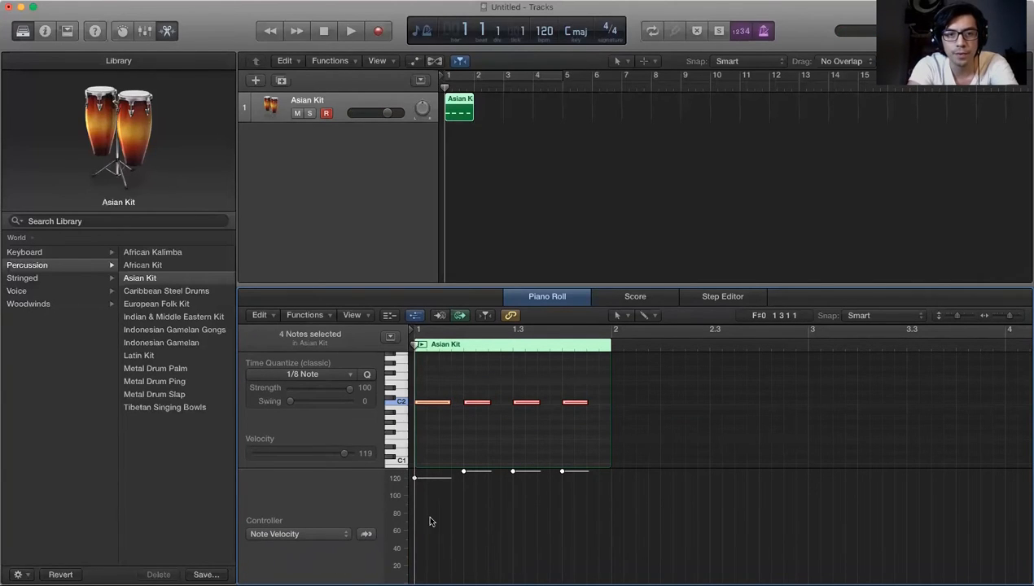
Draw a velocity line across all four notes at about 83 and look through the other available controller types
{"action": "left_click_drag", "start_coordinate": [604, 513], "coordinate": [412, 511]}
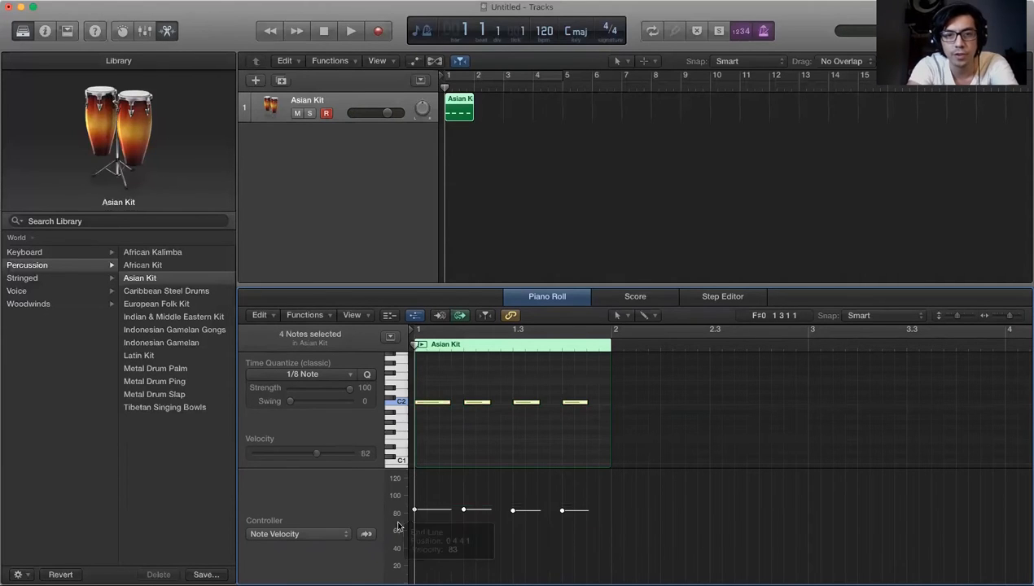
{"action": "left_click", "coordinate": [328, 533]}
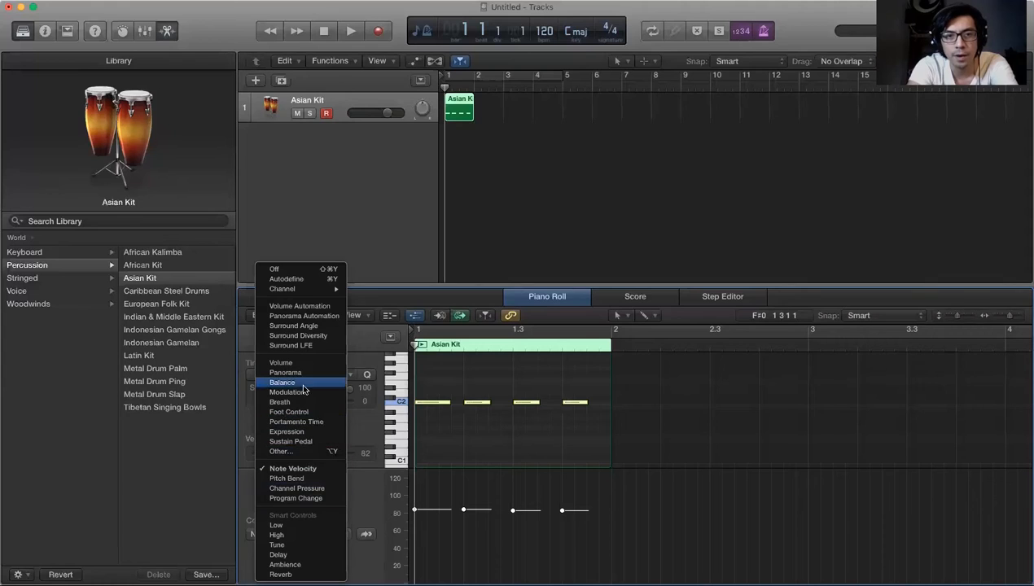
{"action": "left_click", "coordinate": [482, 552]}
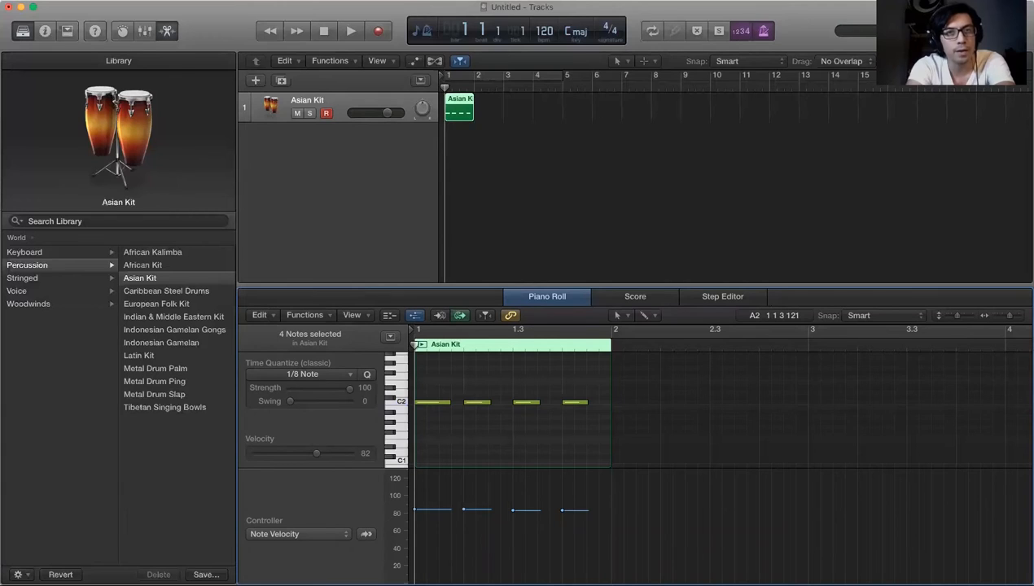
Search the application's help for "adva" to locate the Advanced Tools preferences
{"action": "key", "text": "shift+super+slash"}
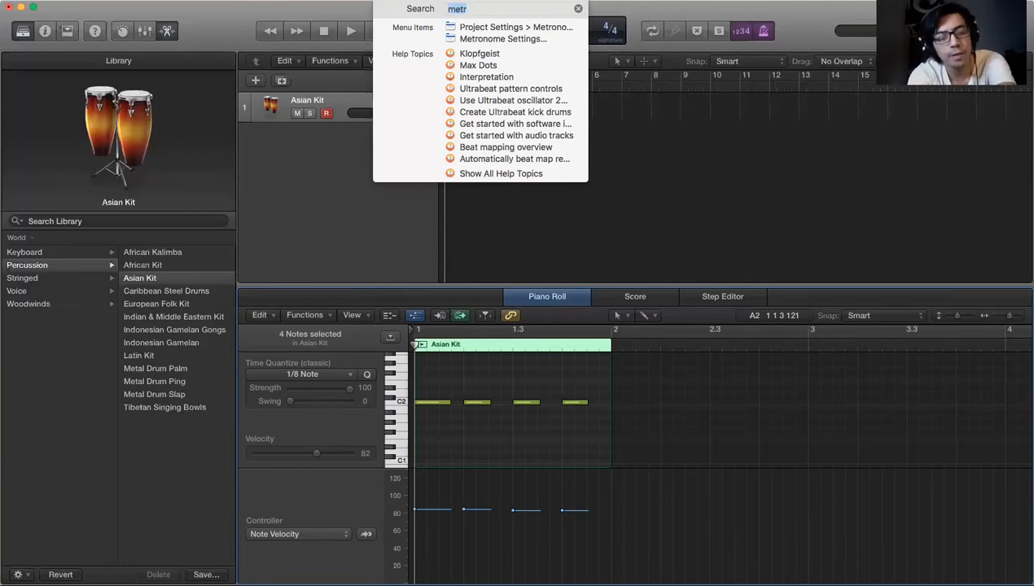
{"action": "key", "text": "BackSpace"}
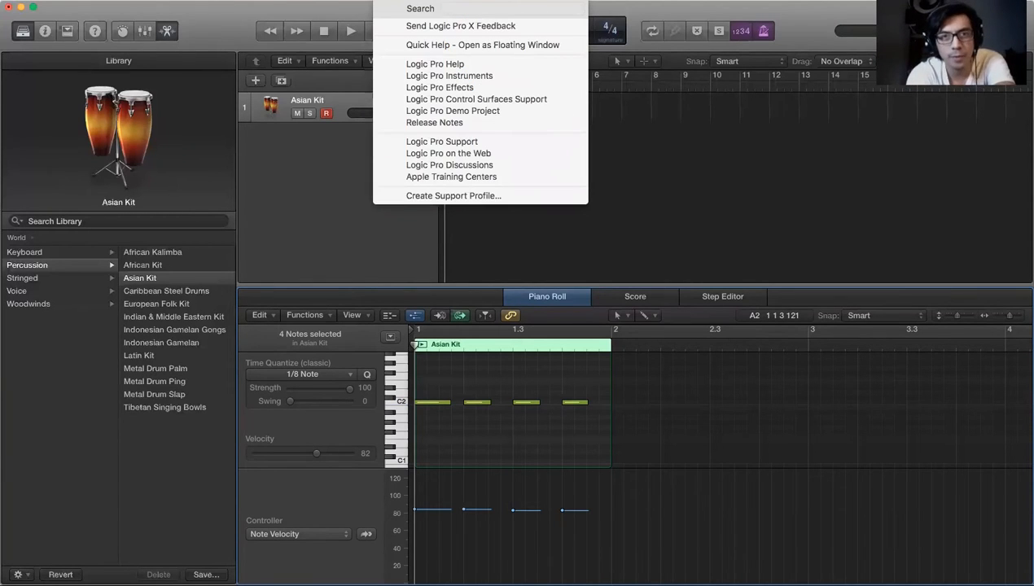
{"action": "type", "text": "adva"}
{"action": "key", "text": "Escape"}
{"action": "key", "text": "super+shift+slash"}
{"action": "mouse_move", "coordinate": [422, 24]}
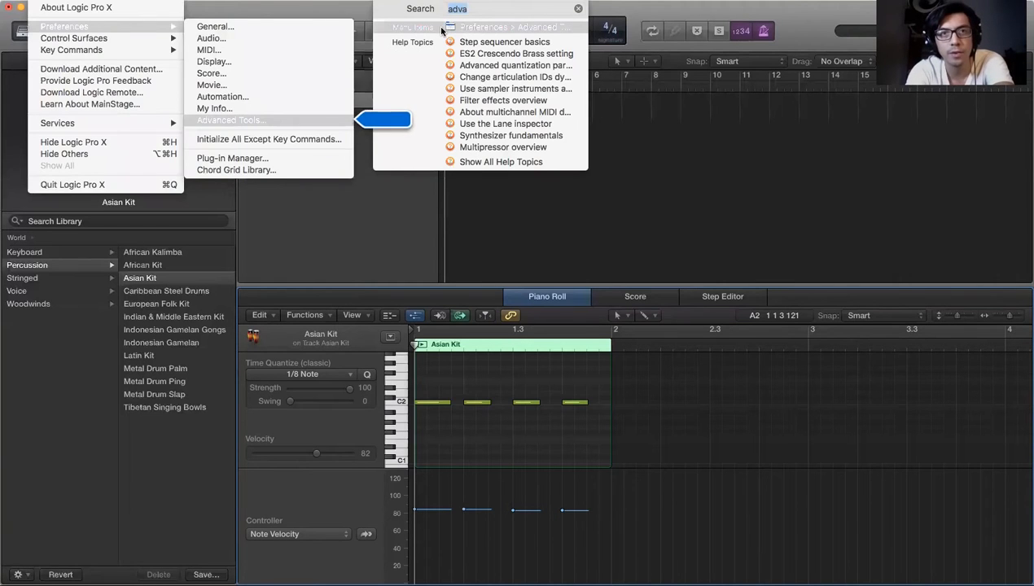
{"action": "key", "text": "Escape"}
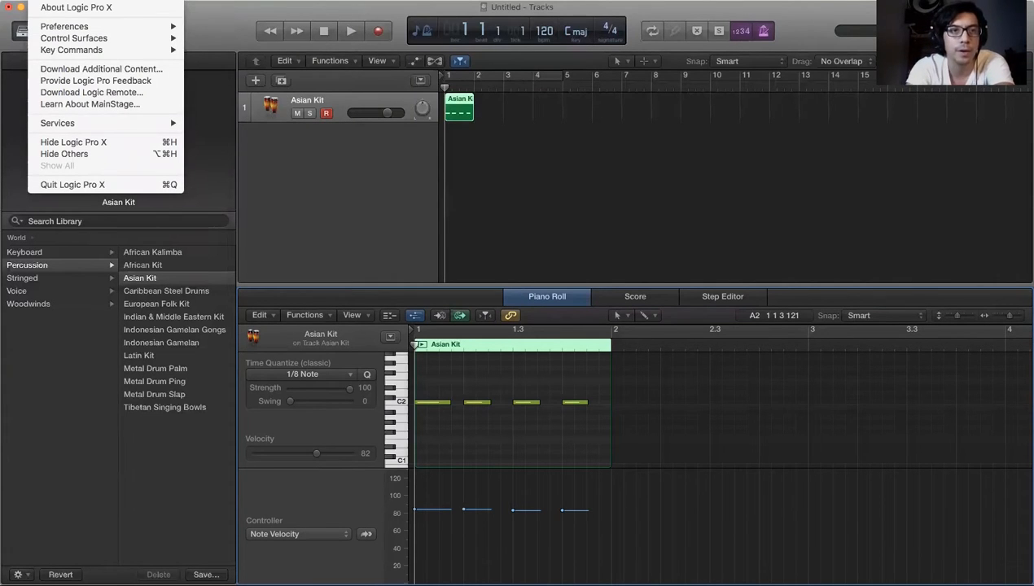
Open the Advanced Tools preferences, review Show Advanced Tools and the additional options, and close the window
{"action": "mouse_move", "coordinate": [72, 26]}
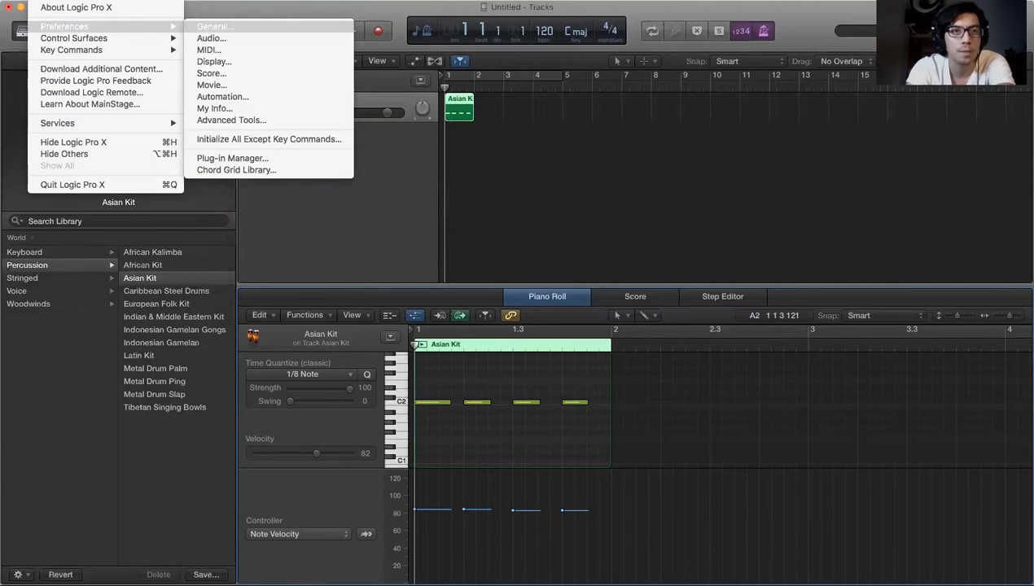
{"action": "key", "text": "Escape"}
{"action": "key", "text": "super+shift+slash"}
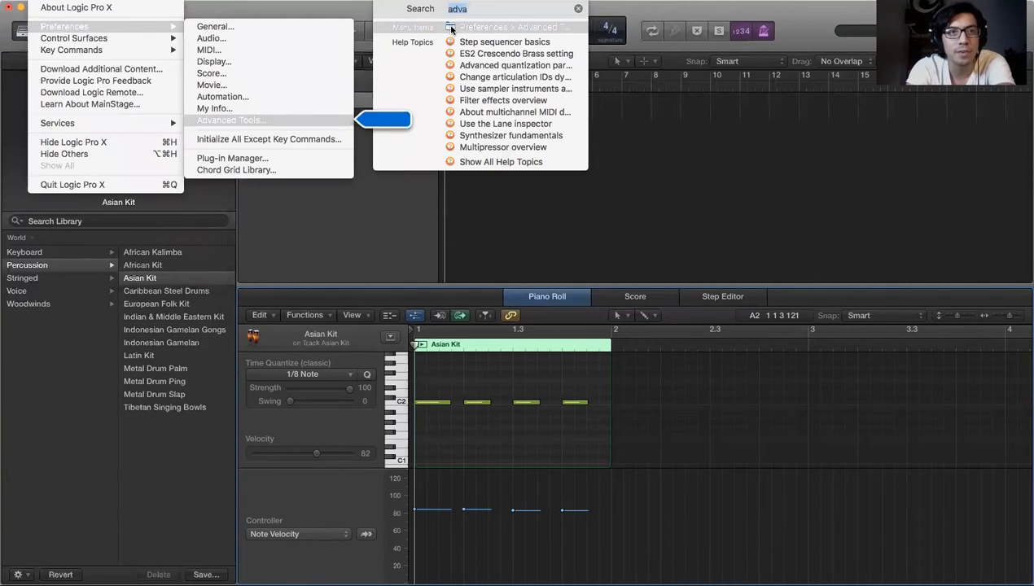
{"action": "left_click", "coordinate": [300, 122]}
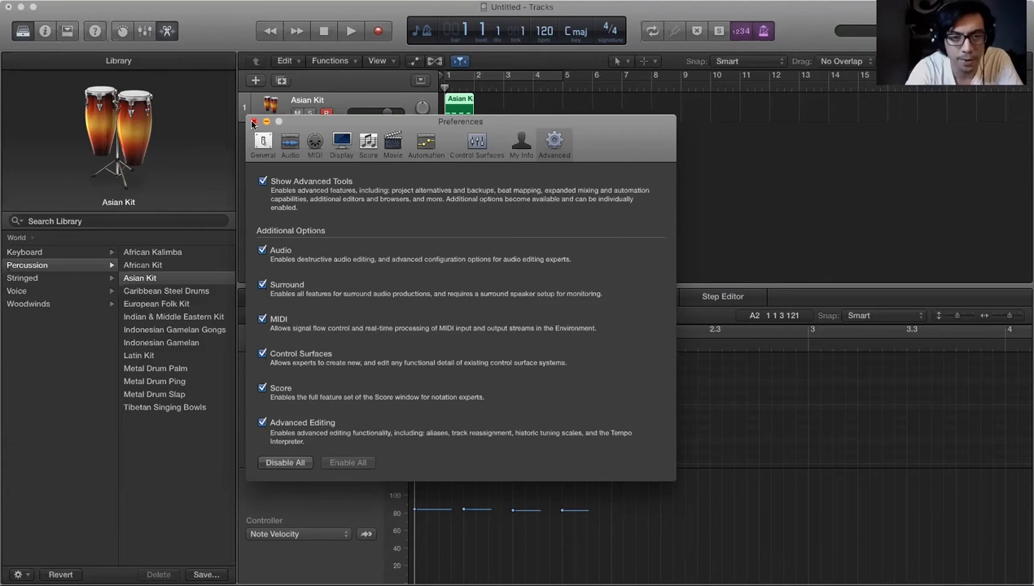
{"action": "left_click", "coordinate": [252, 123]}
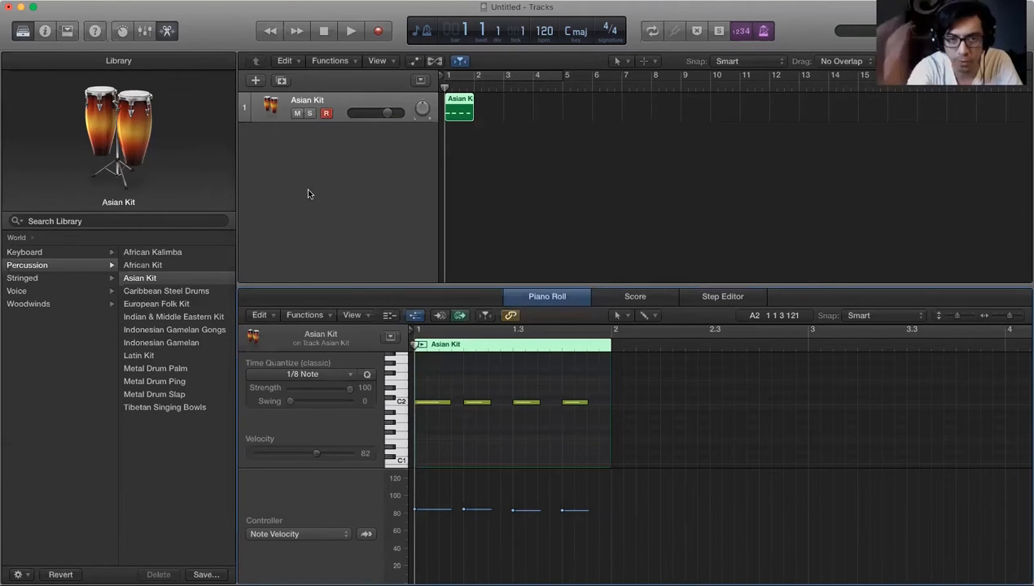
Hide the MIDI Draw area and set the first note's velocity to 112
{"action": "left_click", "coordinate": [413, 316]}
{"action": "left_click", "coordinate": [414, 316]}
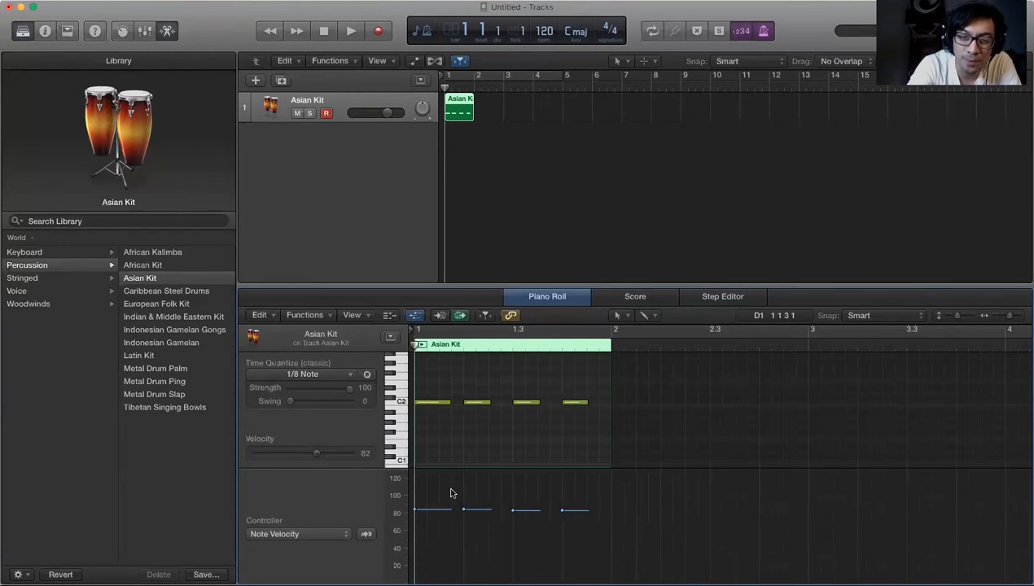
{"action": "left_click", "coordinate": [414, 317]}
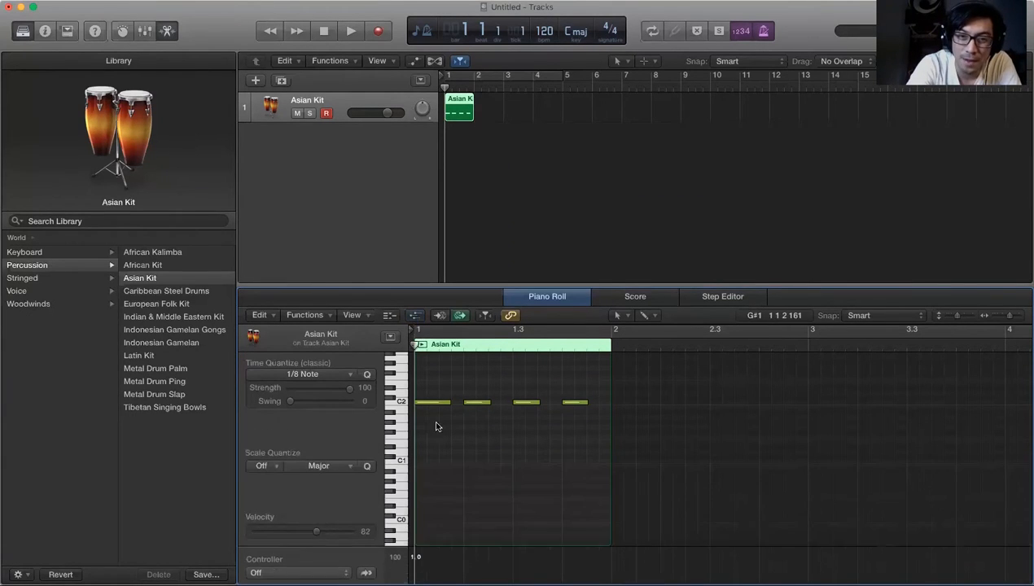
{"action": "left_click", "coordinate": [432, 401]}
{"action": "left_click_drag", "start_coordinate": [316, 568], "coordinate": [339, 568]}
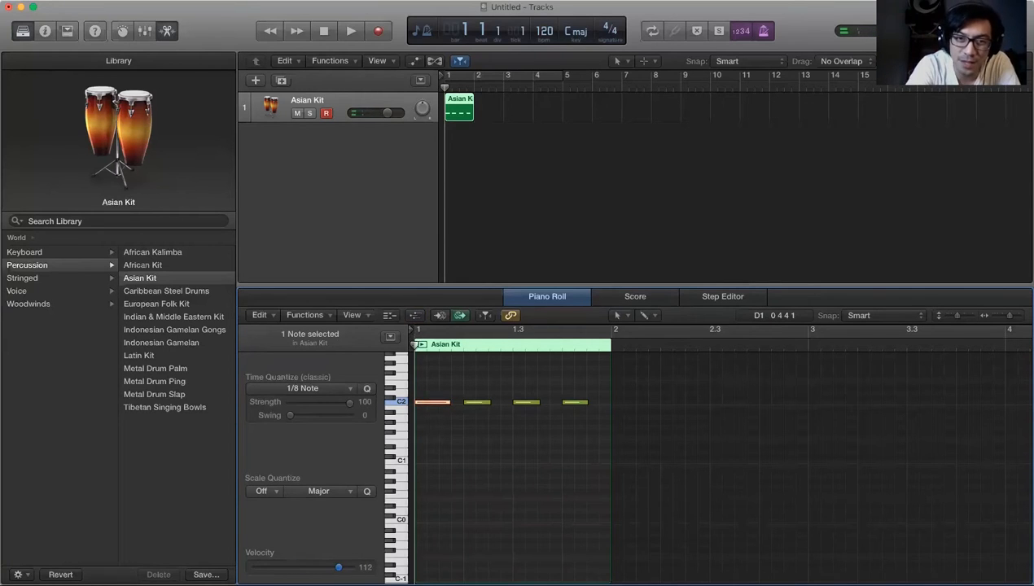
Show the MIDI Draw area again and draw a level velocity line across all four notes at about 104
{"action": "left_click", "coordinate": [496, 545]}
{"action": "left_click", "coordinate": [416, 316]}
{"action": "mouse_move", "coordinate": [417, 539]}
{"action": "left_mouse_down"}
{"action": "mouse_move", "coordinate": [606, 492]}
{"action": "mouse_move", "coordinate": [397, 496]}
{"action": "mouse_move", "coordinate": [407, 491]}
{"action": "left_mouse_up"}
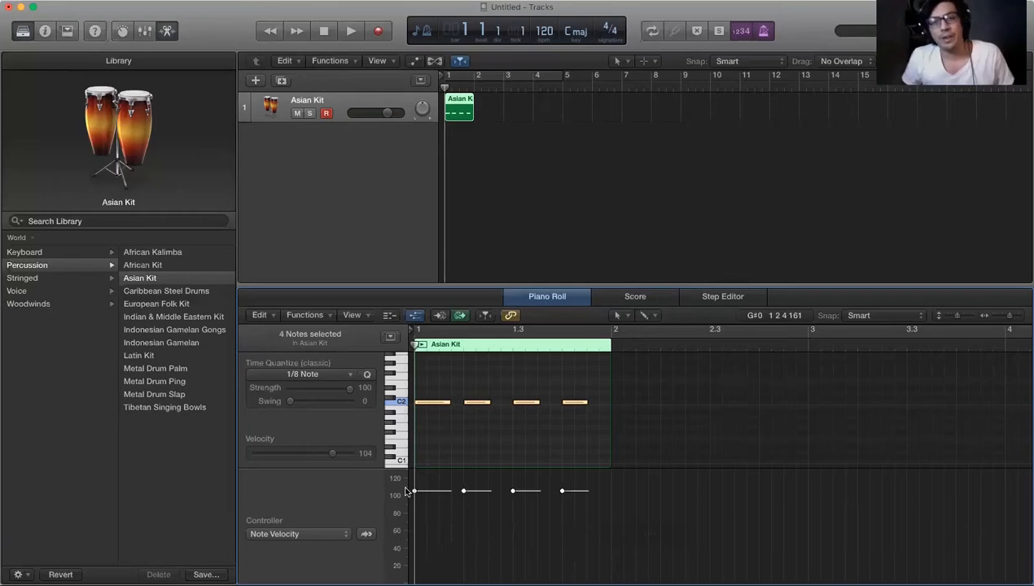
Try lowering the second note's velocity to about 50 and the fourth's to about 73, and undo both changes
{"action": "left_click", "coordinate": [503, 517]}
{"action": "left_click_drag", "start_coordinate": [465, 494], "coordinate": [464, 541]}
{"action": "left_click_drag", "start_coordinate": [562, 493], "coordinate": [562, 526]}
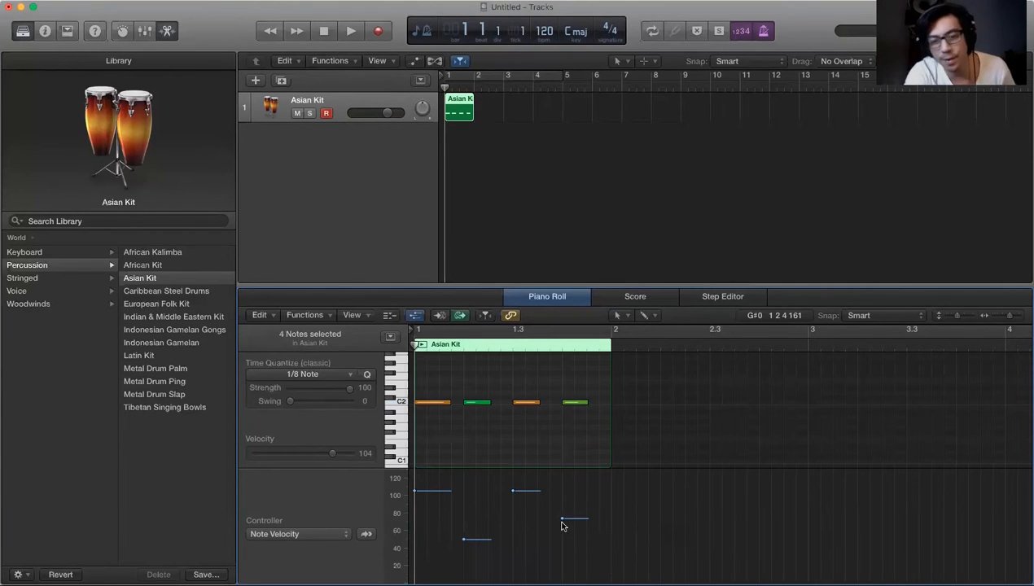
{"action": "key", "text": "super+z"}
{"action": "key", "text": "super+z"}
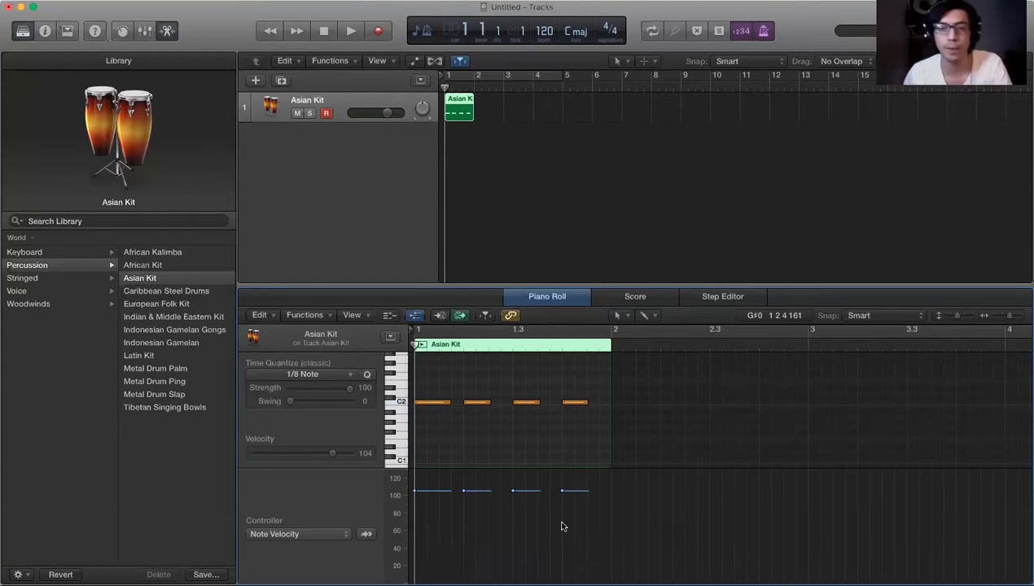
Hide and show the MIDI Draw area several times, leaving it shown
{"action": "left_click", "coordinate": [415, 316]}
{"action": "left_click", "coordinate": [415, 317]}
{"action": "left_click", "coordinate": [415, 317]}
{"action": "left_click", "coordinate": [414, 317]}
{"action": "left_click", "coordinate": [415, 317]}
{"action": "left_click", "coordinate": [414, 317]}
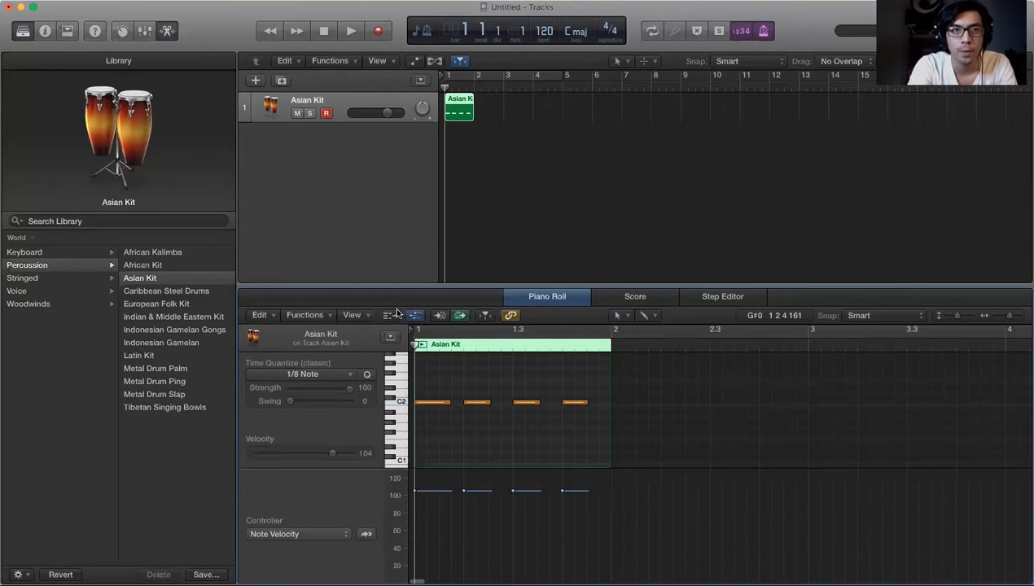
Hide the editor pane and reopen the Asian Kit region in the Piano Roll
{"action": "left_click", "coordinate": [168, 31]}
{"action": "left_click", "coordinate": [170, 31]}
{"action": "left_click", "coordinate": [170, 31]}
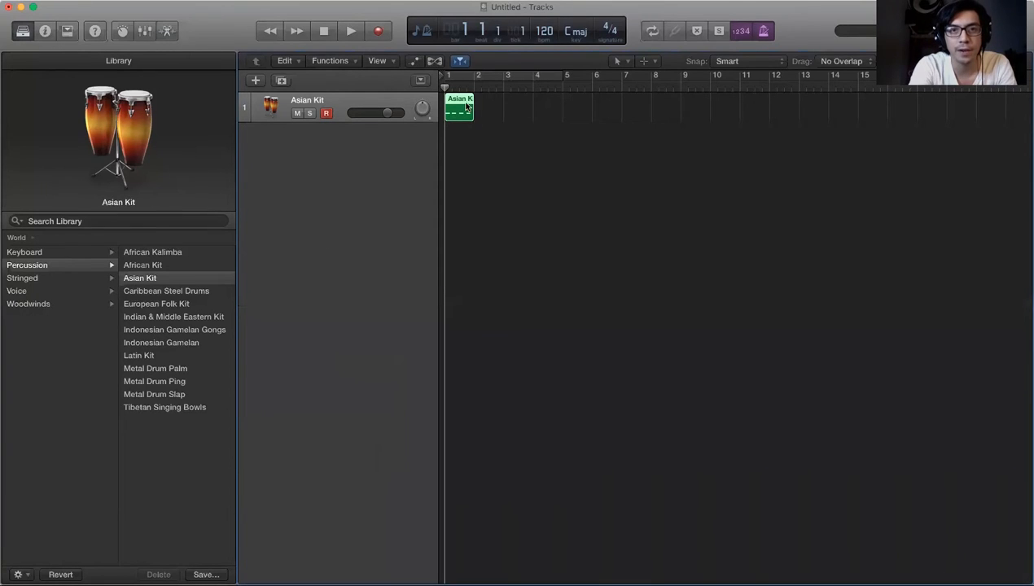
{"action": "double_click", "coordinate": [465, 106]}
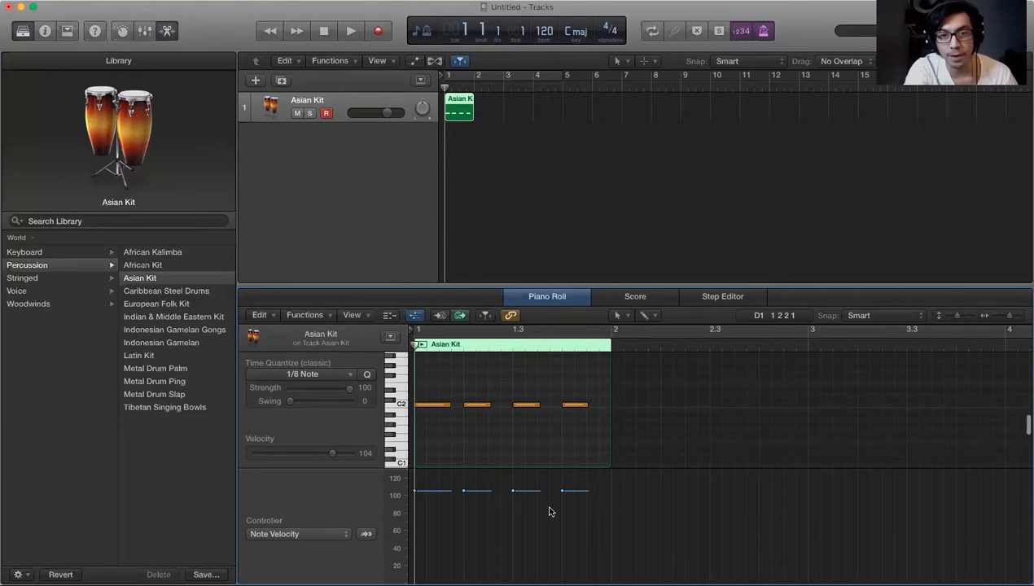
Zoom the Piano Roll out to about four bars and review the secondary tool choices, keeping the Pencil Tool
{"action": "scroll", "coordinate": [551, 512], "scroll_direction": "down", "scroll_amount": 2}
{"action": "scroll", "coordinate": [551, 511], "scroll_direction": "up", "scroll_amount": 2}
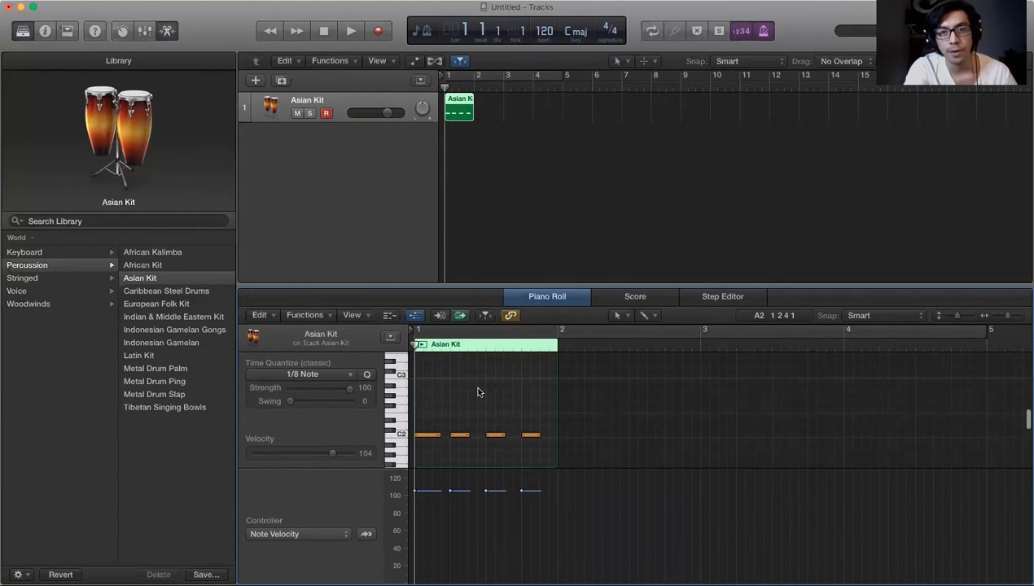
{"action": "scroll", "coordinate": [474, 384], "scroll_direction": "down", "scroll_amount": 2}
{"action": "scroll", "coordinate": [489, 364], "scroll_direction": "up", "scroll_amount": 1}
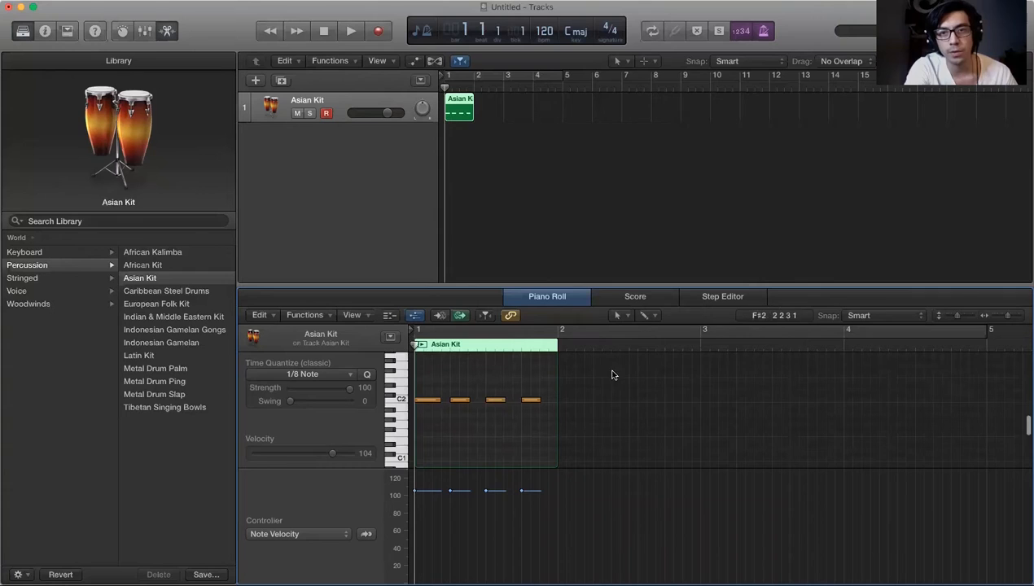
{"action": "left_click", "coordinate": [646, 316]}
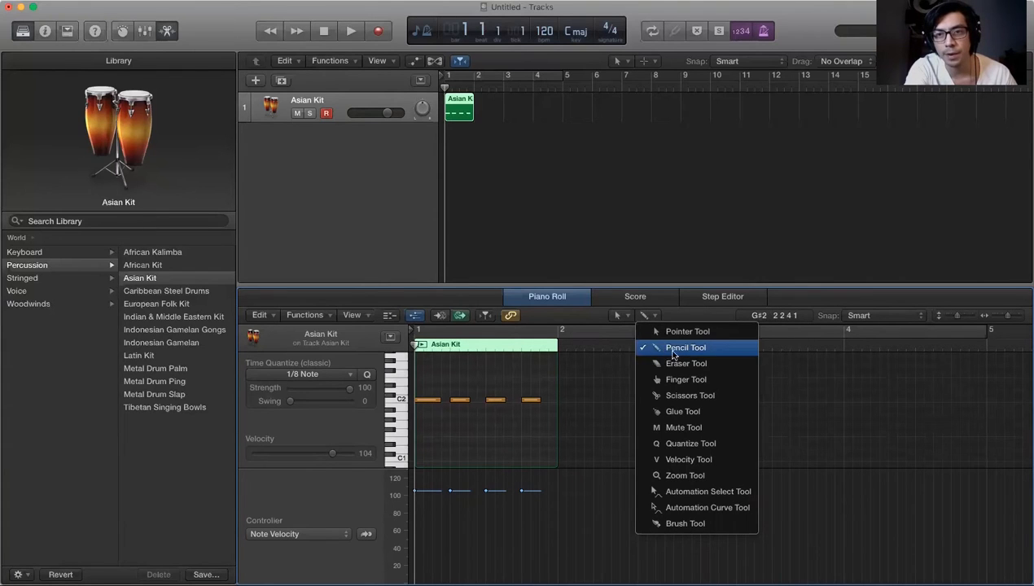
{"action": "left_click", "coordinate": [550, 372]}
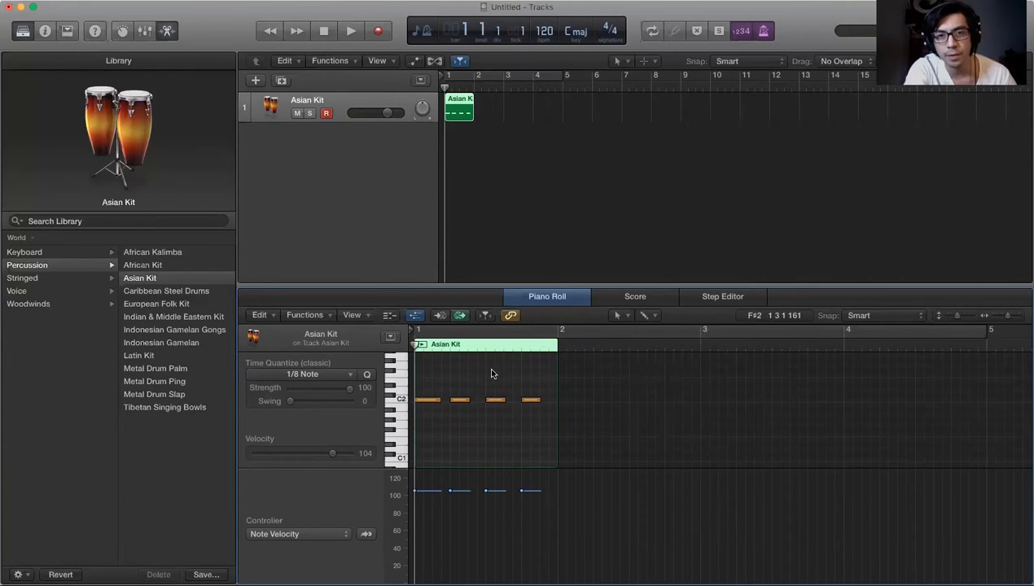
{"action": "left_click", "coordinate": [644, 315]}
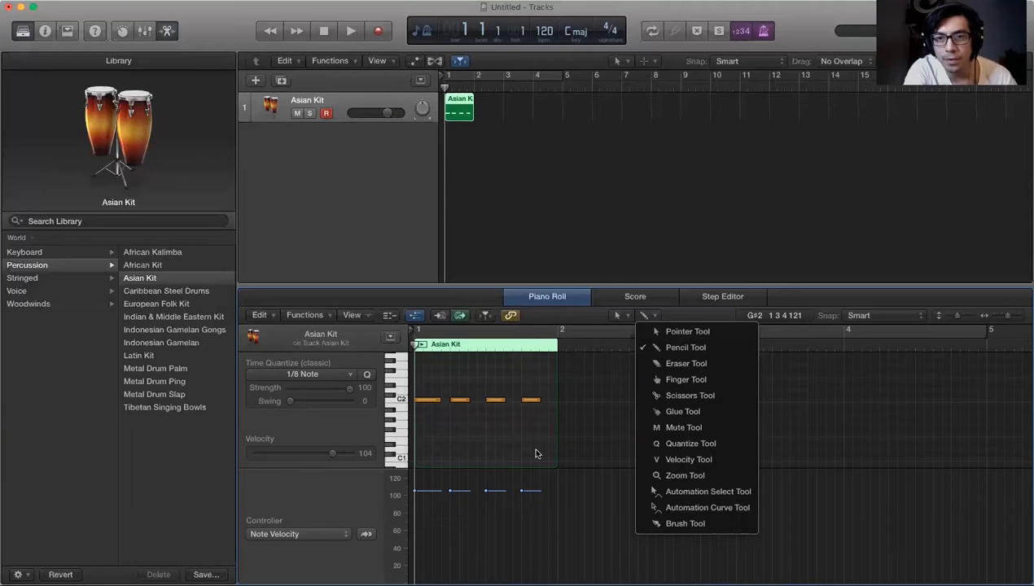
{"action": "left_click", "coordinate": [515, 447]}
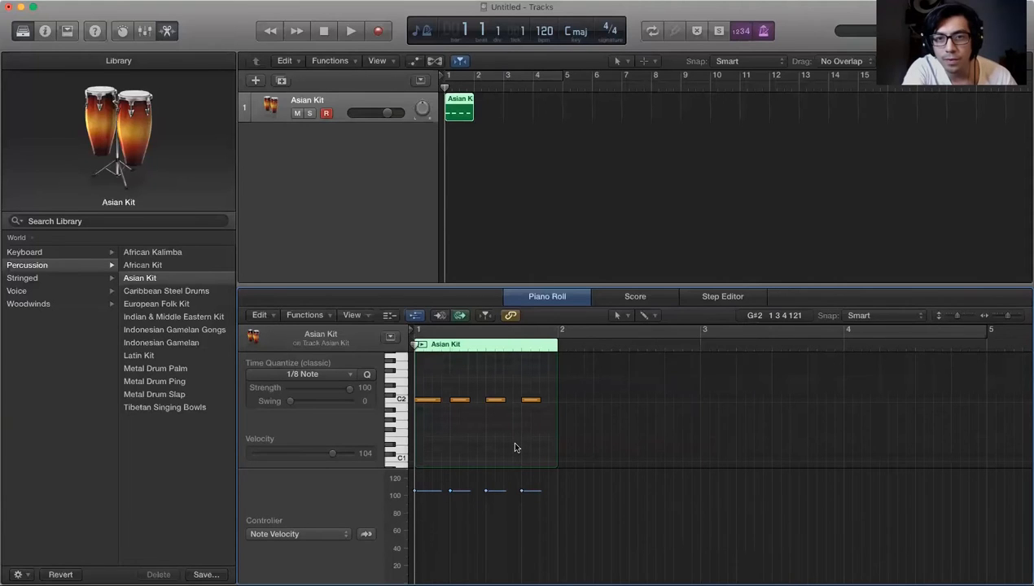
Try pasting a copy of the fourth note slightly ahead of it, lower the copy to A#1, and delete it
{"action": "left_click", "coordinate": [534, 401]}
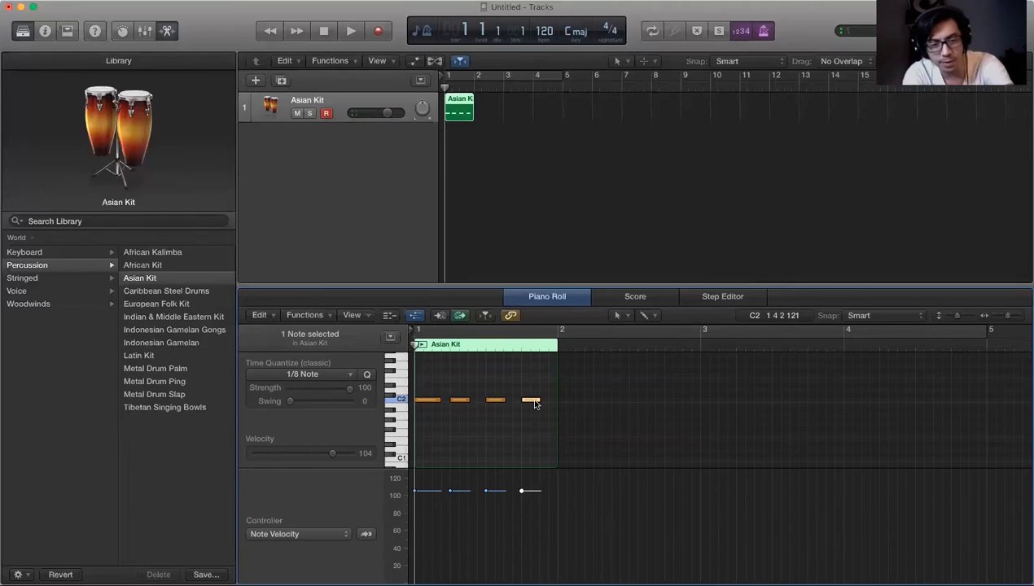
{"action": "left_click", "coordinate": [511, 348]}
{"action": "key", "text": "super+v"}
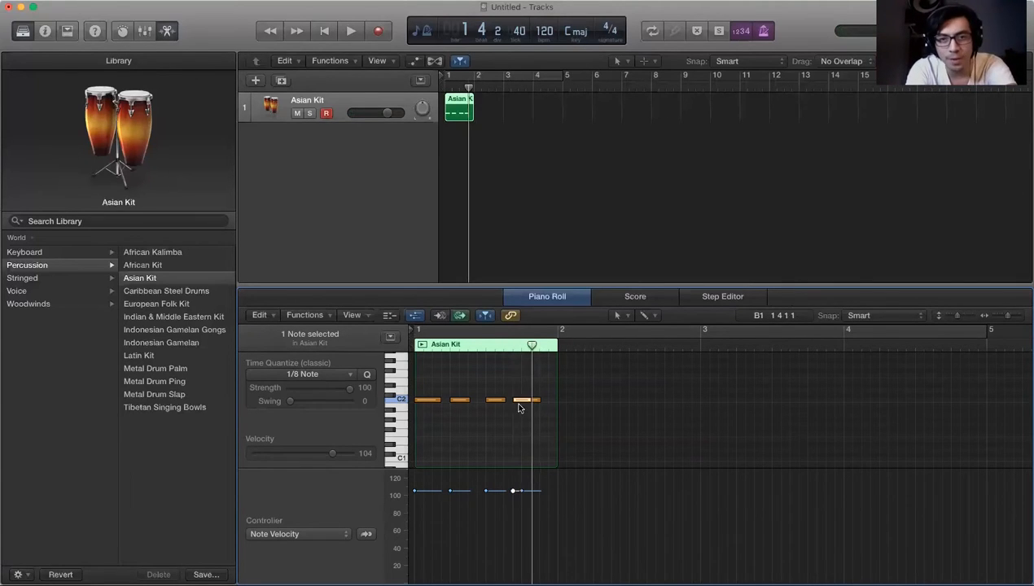
{"action": "mouse_move", "coordinate": [519, 402]}
{"action": "left_mouse_down"}
{"action": "mouse_move", "coordinate": [492, 394]}
{"action": "mouse_move", "coordinate": [441, 419]}
{"action": "mouse_move", "coordinate": [520, 414]}
{"action": "left_mouse_up"}
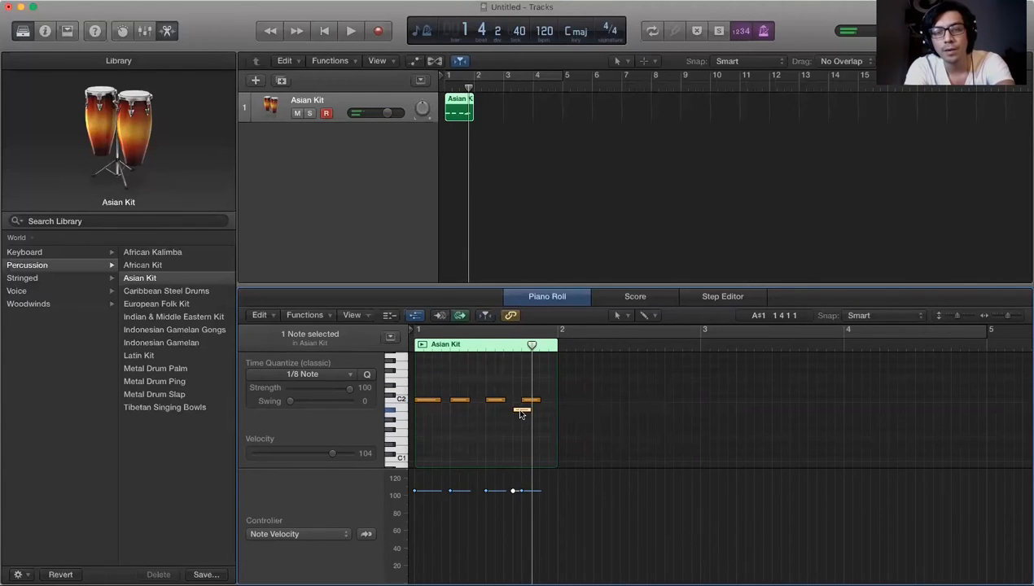
{"action": "mouse_move", "coordinate": [526, 411]}
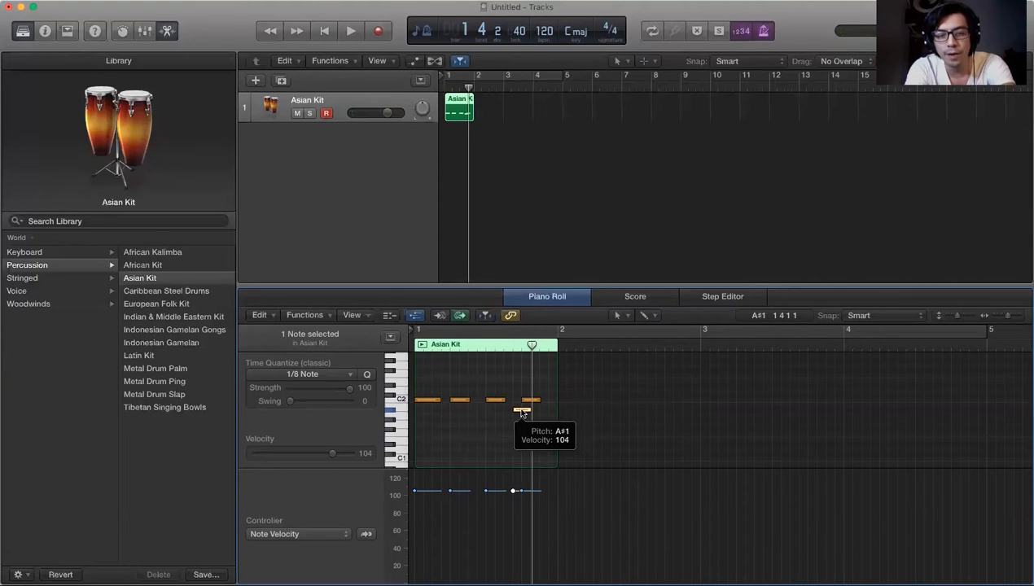
{"action": "key", "text": "Delete"}
Shorten all four C2 notes together and deselect them
{"action": "left_click_drag", "start_coordinate": [522, 415], "coordinate": [455, 401]}
{"action": "left_click", "coordinate": [461, 447]}
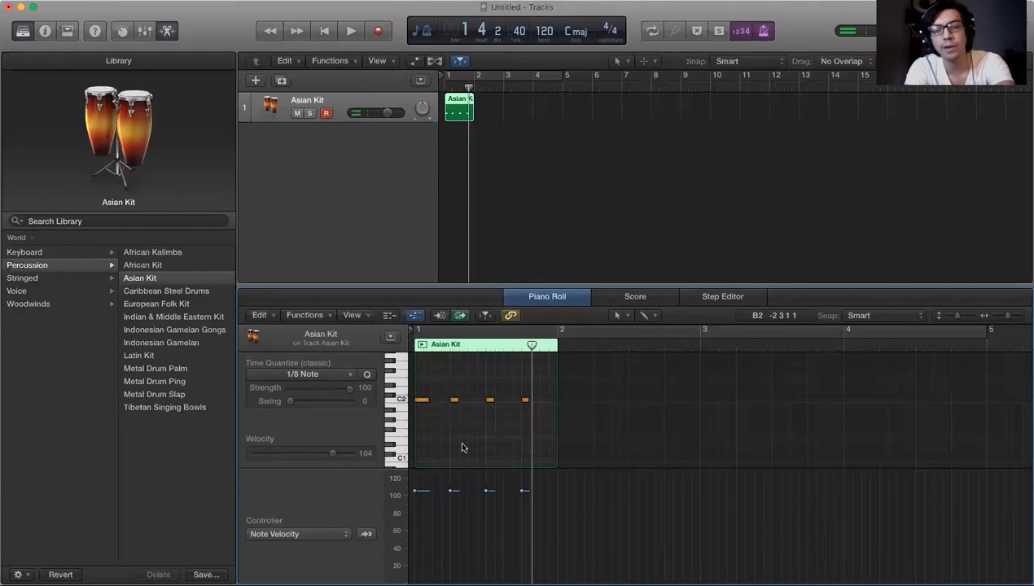
Copy all four C2 notes and paste them with the playhead at 1 1 3 to fill the off-beats
{"action": "left_click_drag", "start_coordinate": [531, 407], "coordinate": [424, 388]}
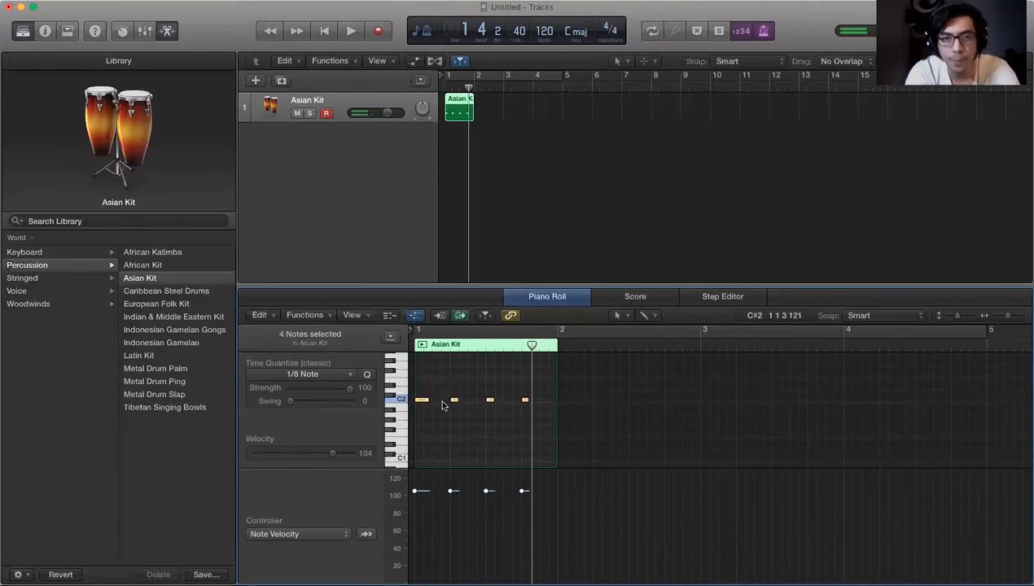
{"action": "left_click", "coordinate": [431, 350]}
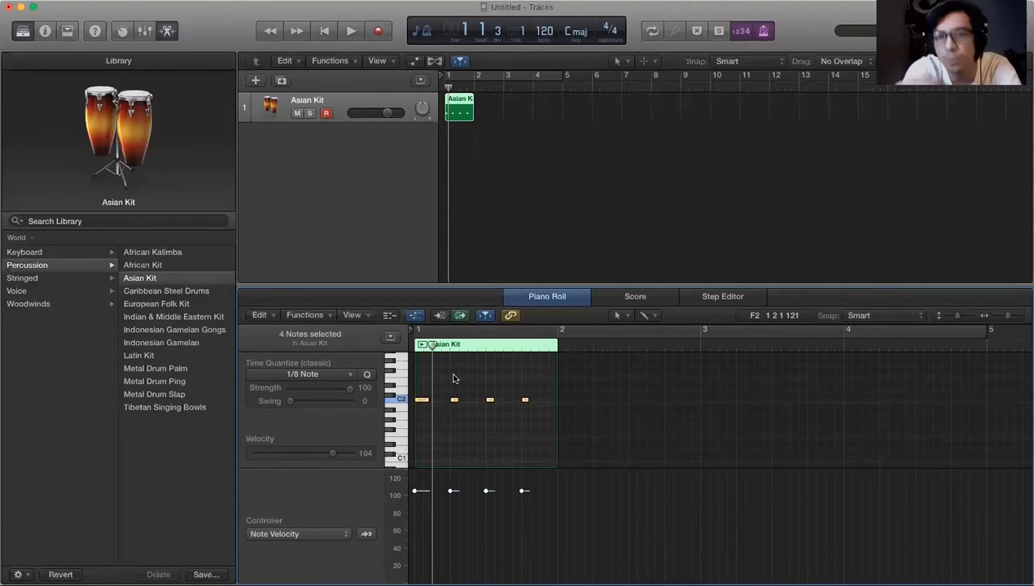
{"action": "left_click", "coordinate": [468, 350]}
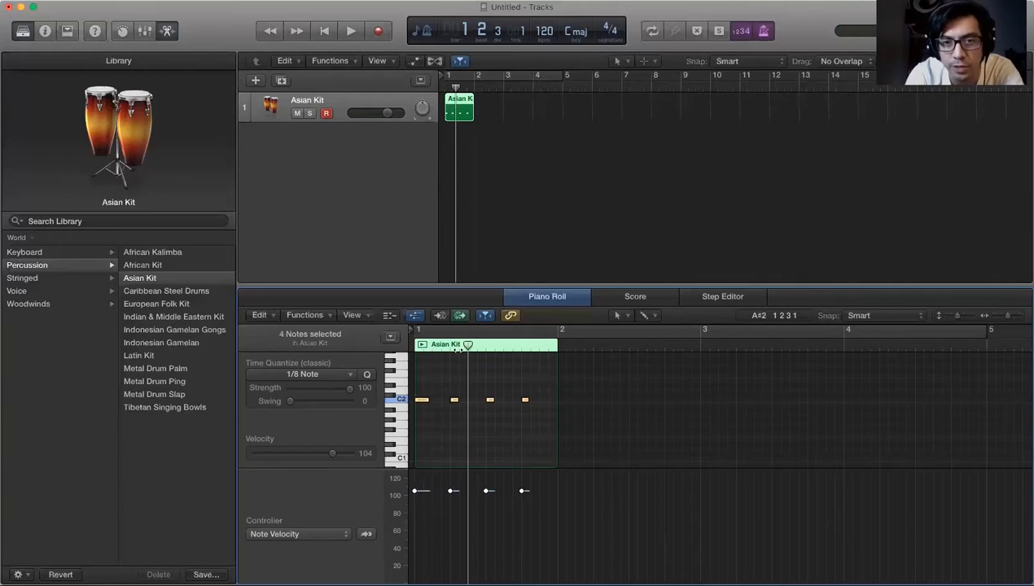
{"action": "left_click", "coordinate": [429, 348]}
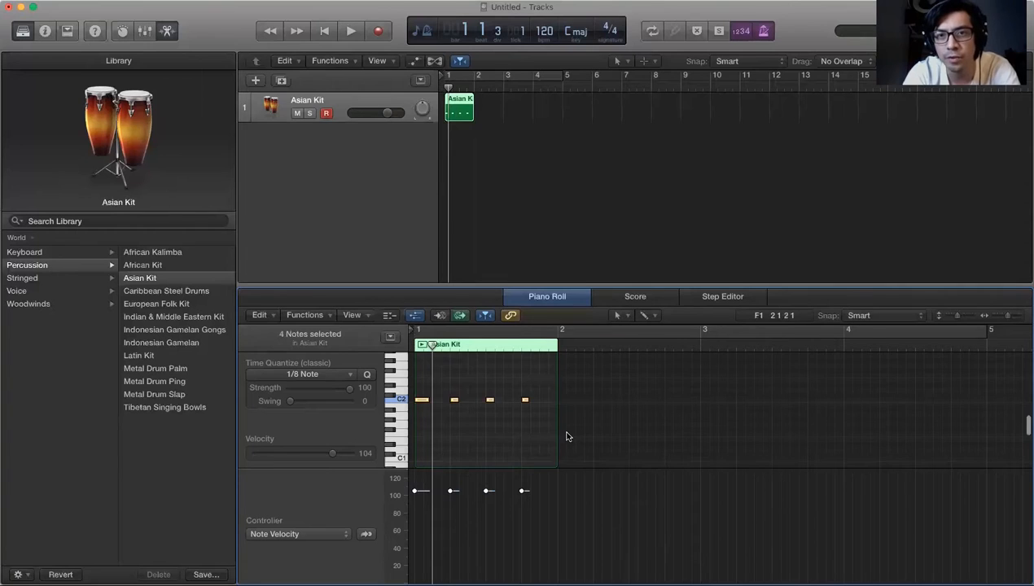
{"action": "scroll", "coordinate": [569, 436], "scroll_direction": "up", "scroll_amount": 10}
{"action": "scroll", "coordinate": [568, 436], "scroll_direction": "down", "scroll_amount": 6}
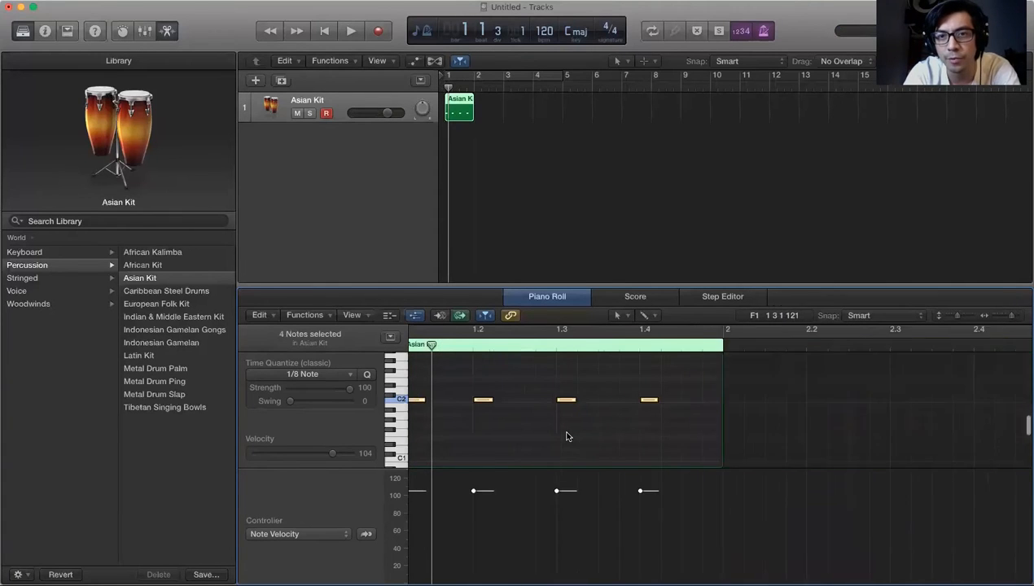
{"action": "scroll", "coordinate": [569, 436], "scroll_direction": "down", "scroll_amount": 5}
{"action": "scroll", "coordinate": [568, 436], "scroll_direction": "up", "scroll_amount": 3}
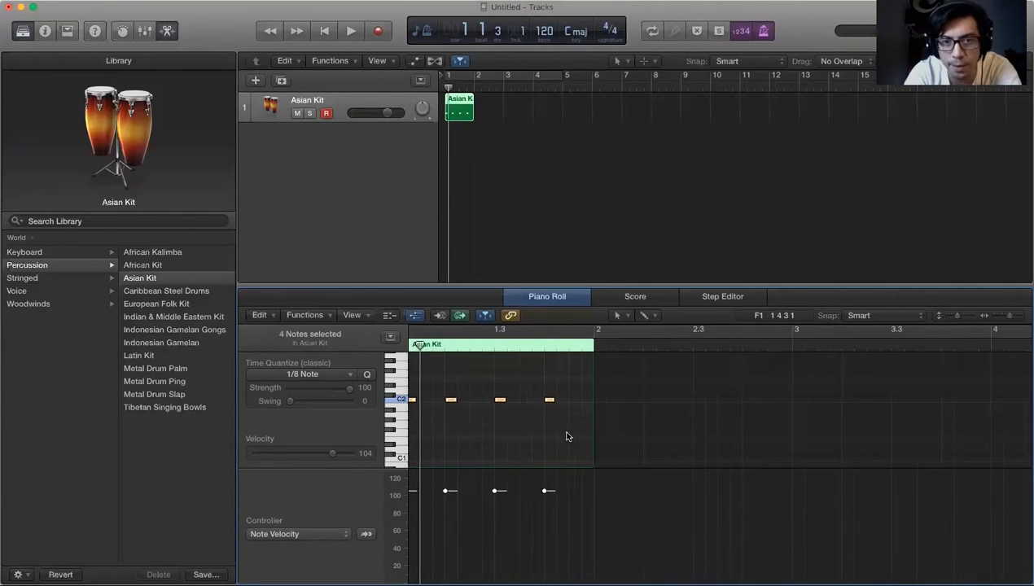
{"action": "scroll", "coordinate": [568, 437], "scroll_direction": "left", "scroll_amount": 2}
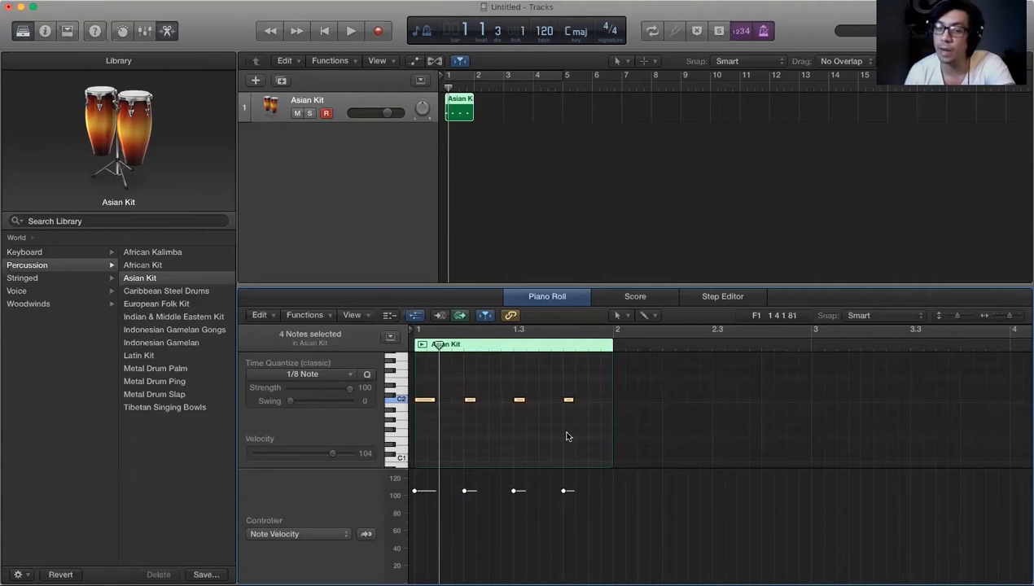
{"action": "key", "text": "super+v"}
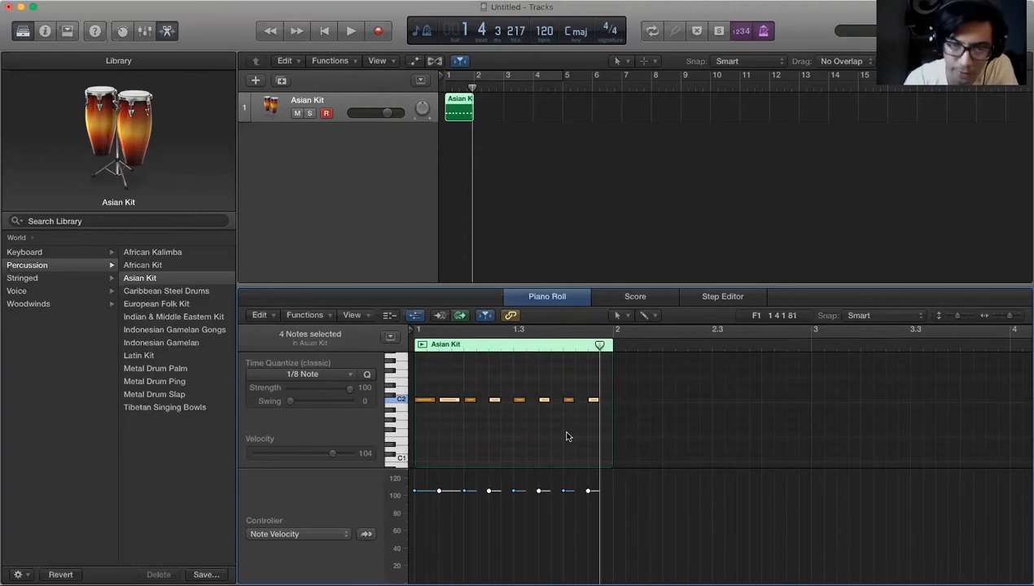
Play the pattern with the pasted notes from the beginning and stop playback after bar 1
{"action": "left_click", "coordinate": [324, 31]}
{"action": "key", "text": "space"}
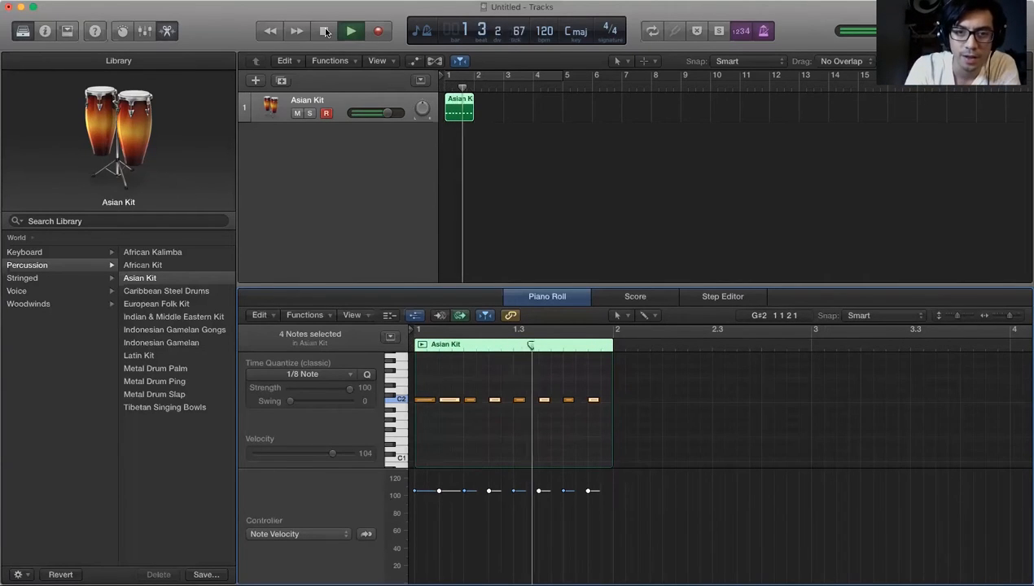
{"action": "left_click", "coordinate": [324, 31]}
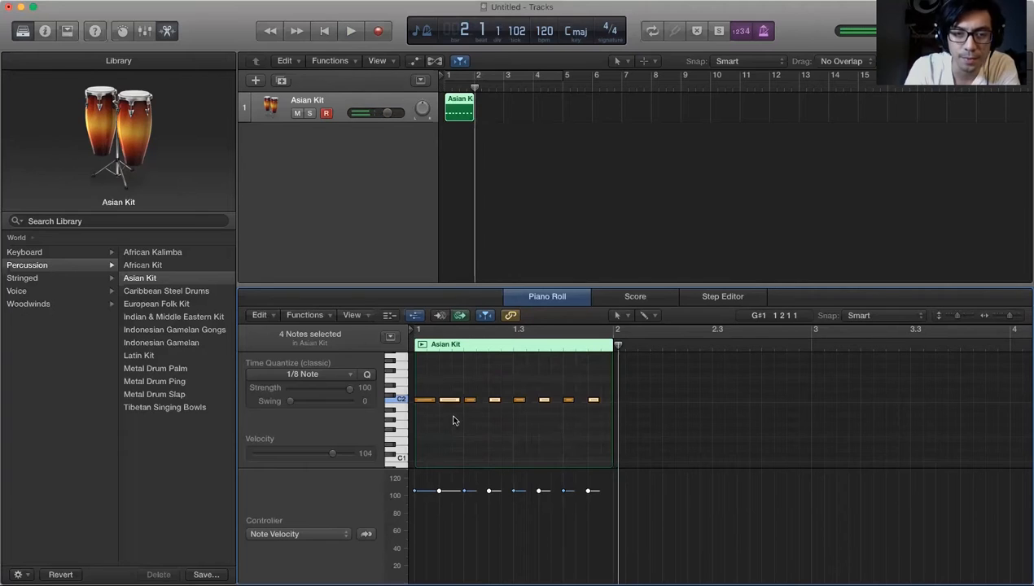
Shorten the first note of the pattern by dragging in its end
{"action": "left_click", "coordinate": [432, 400]}
{"action": "left_click_drag", "start_coordinate": [432, 400], "coordinate": [423, 402]}
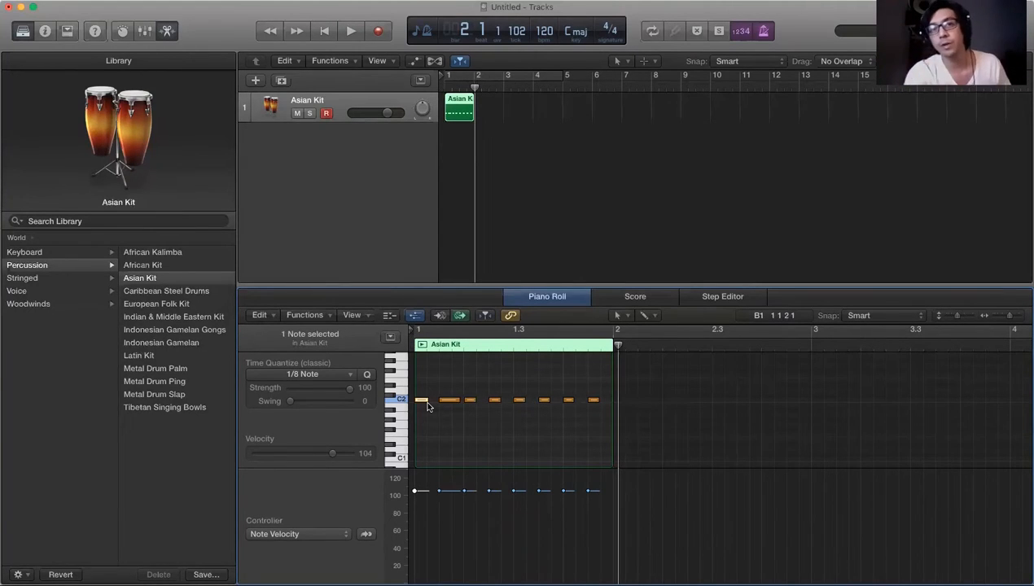
Check the project tempo field, view the region as notation in the Score editor, and return to the Piano Roll
{"action": "double_click", "coordinate": [545, 31]}
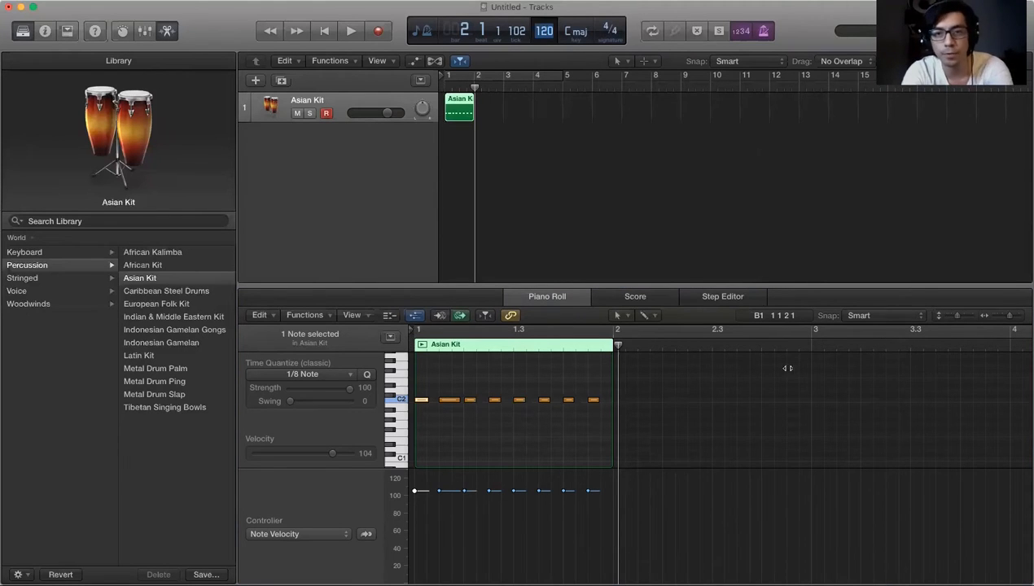
{"action": "left_click", "coordinate": [652, 302]}
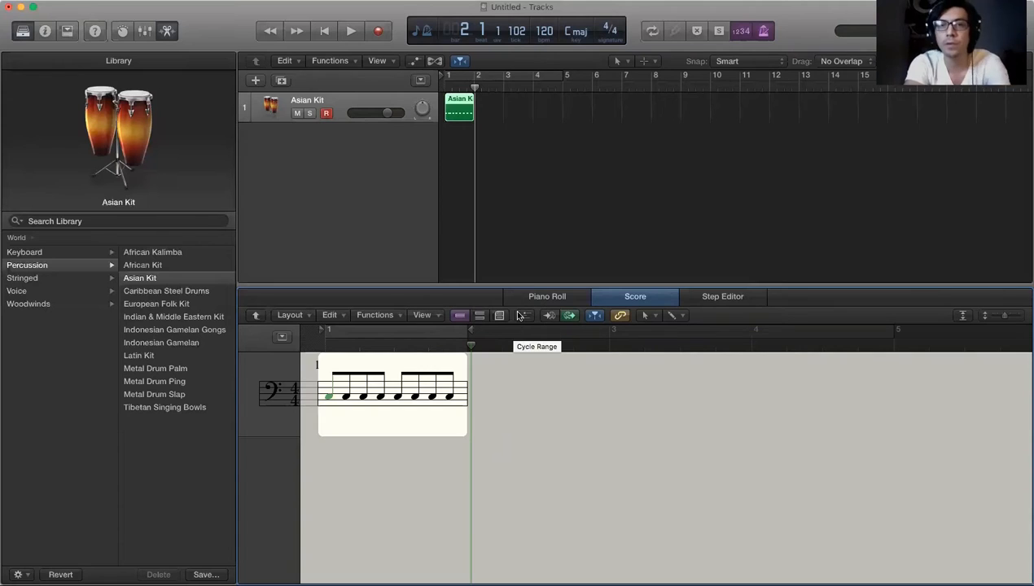
{"action": "left_click", "coordinate": [548, 296]}
{"action": "scroll", "coordinate": [478, 457], "scroll_direction": "up", "scroll_amount": 2}
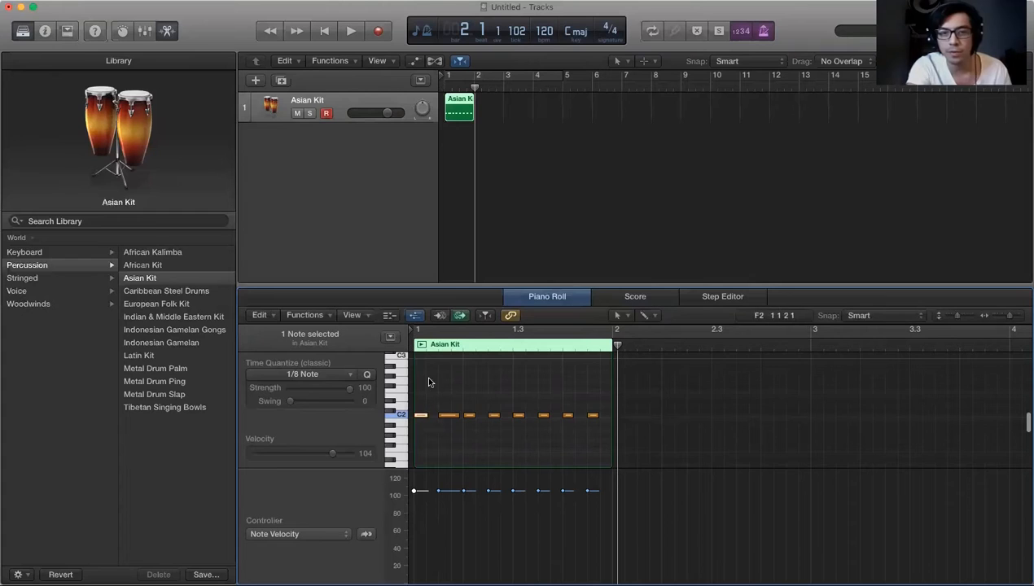
Play the eight-note pattern again from the start of bar 1 and audition the second note
{"action": "left_click", "coordinate": [325, 31]}
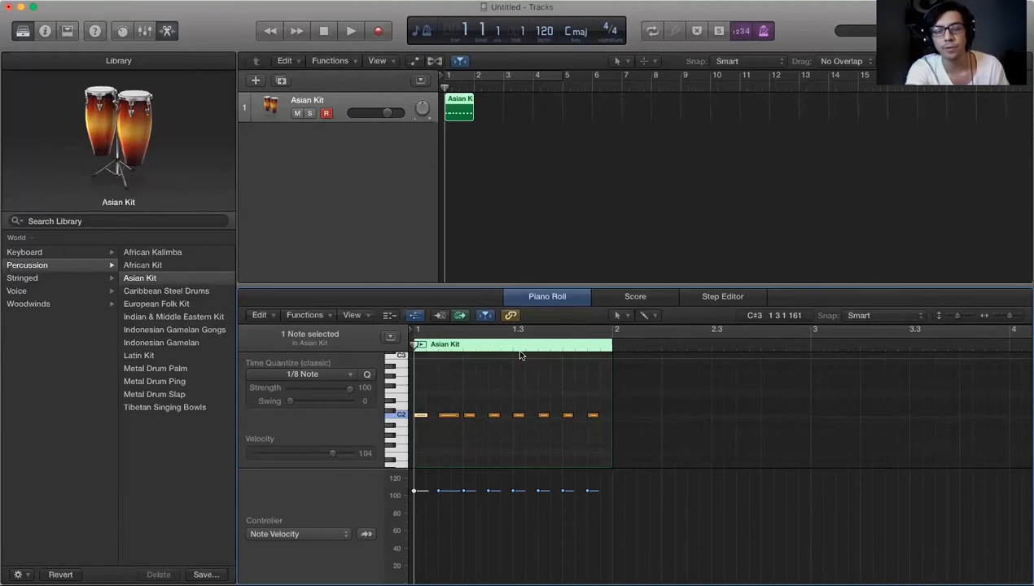
{"action": "key", "text": "space"}
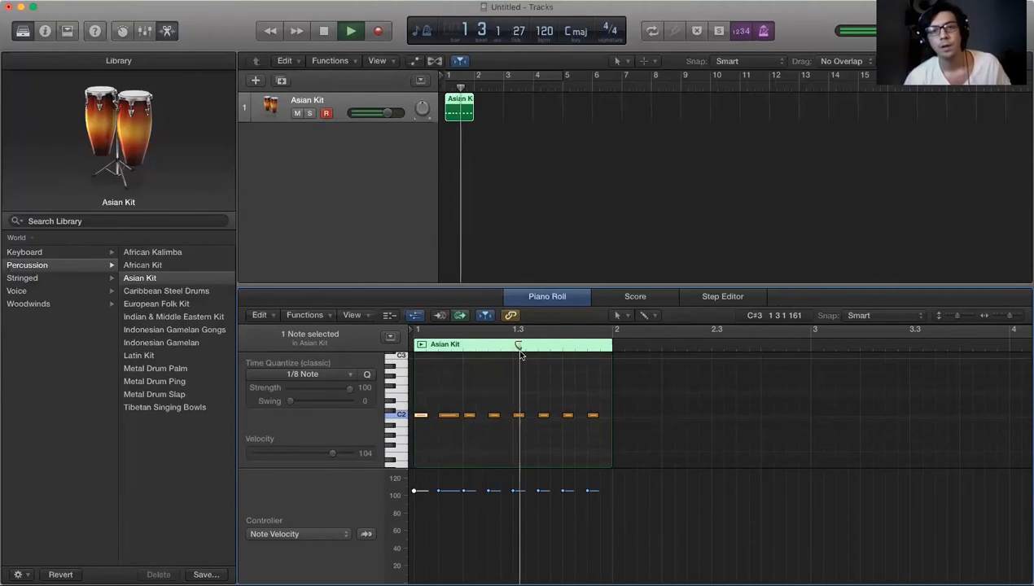
{"action": "key", "text": "space"}
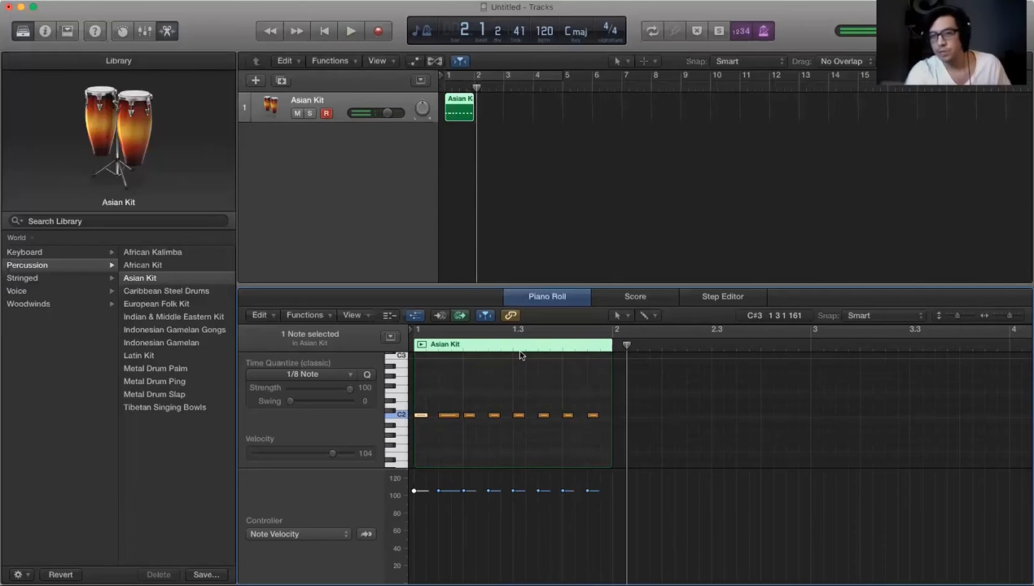
{"action": "left_click", "coordinate": [444, 416]}
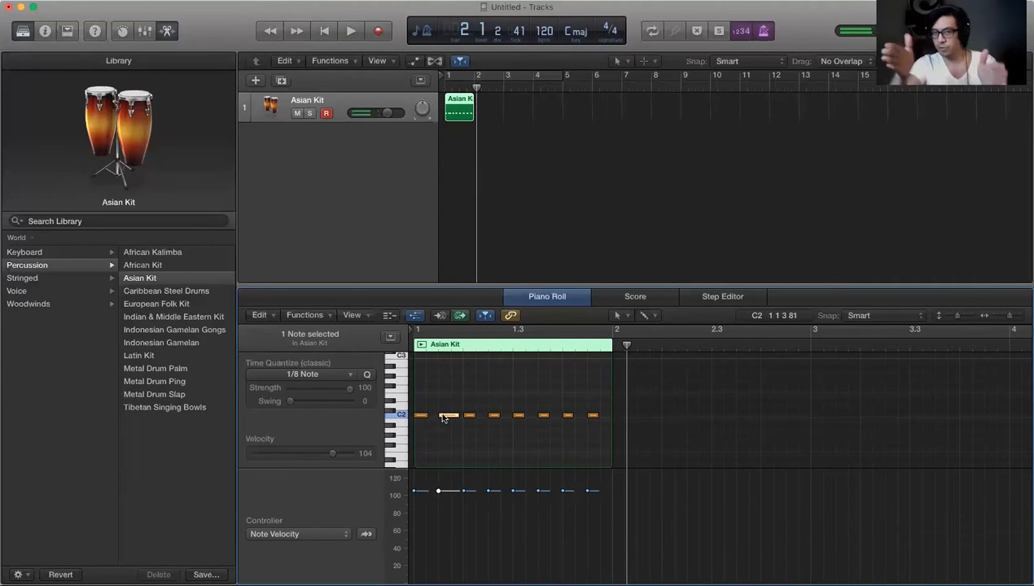
Replace the track's Asian Kit with the Grand Piano and Pad patch from the library's Piano category
{"action": "left_click", "coordinate": [20, 238]}
{"action": "left_click", "coordinate": [29, 330]}
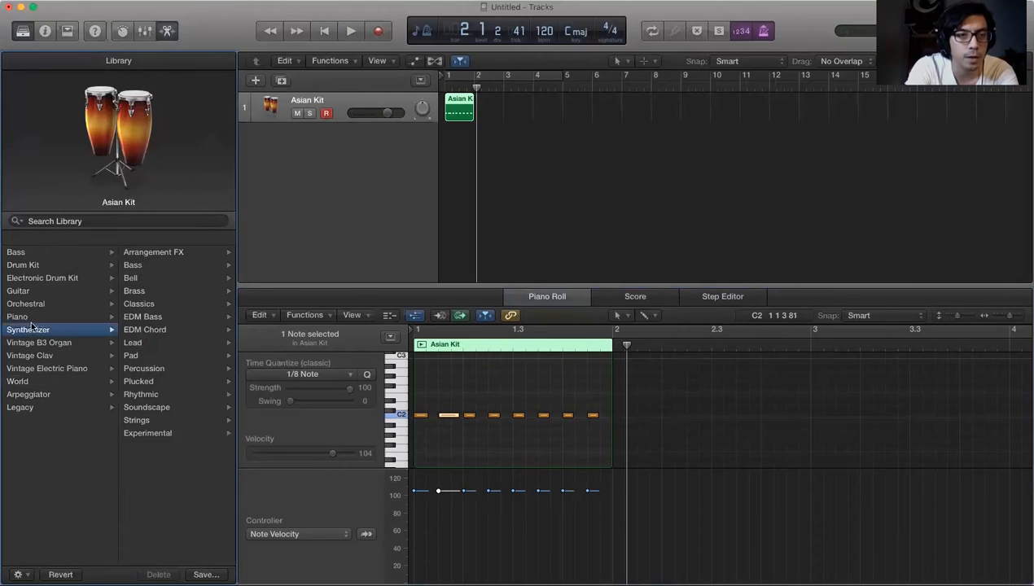
{"action": "left_click", "coordinate": [29, 316]}
{"action": "left_click", "coordinate": [171, 291]}
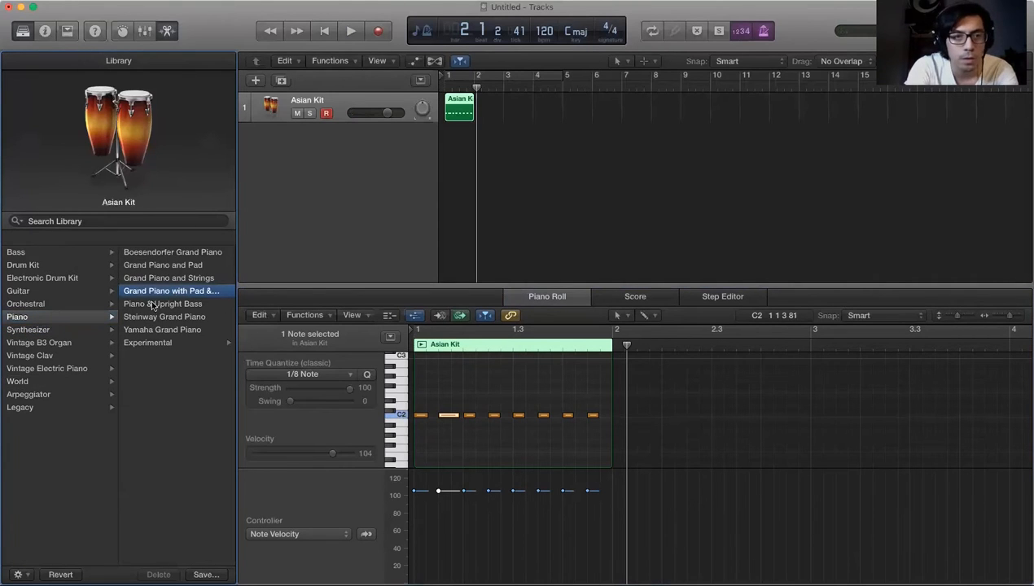
{"action": "left_click", "coordinate": [163, 264]}
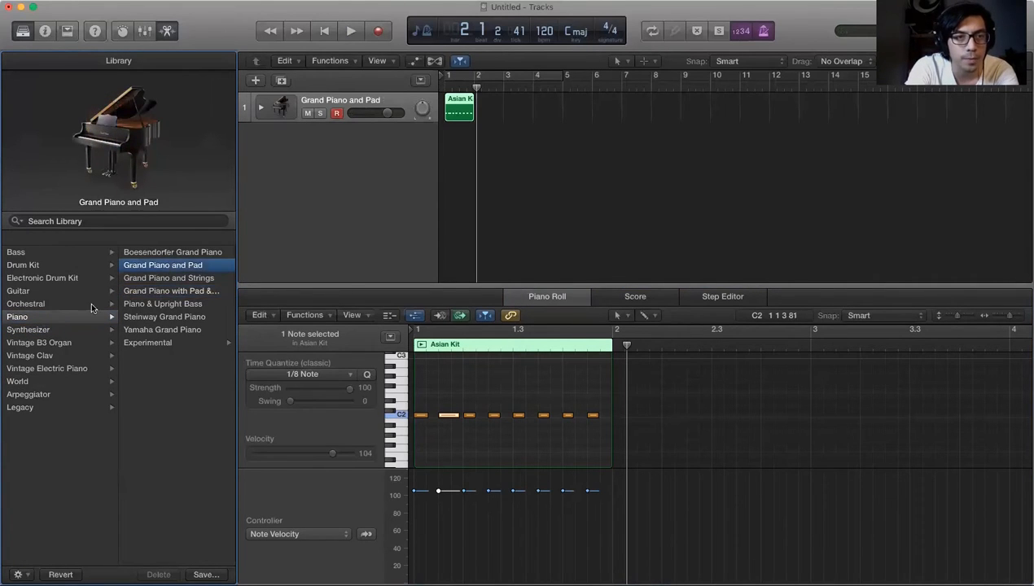
Switch the track's instrument to Yamaha Grand Piano and play the pattern from the start of bar 1
{"action": "left_click", "coordinate": [171, 330]}
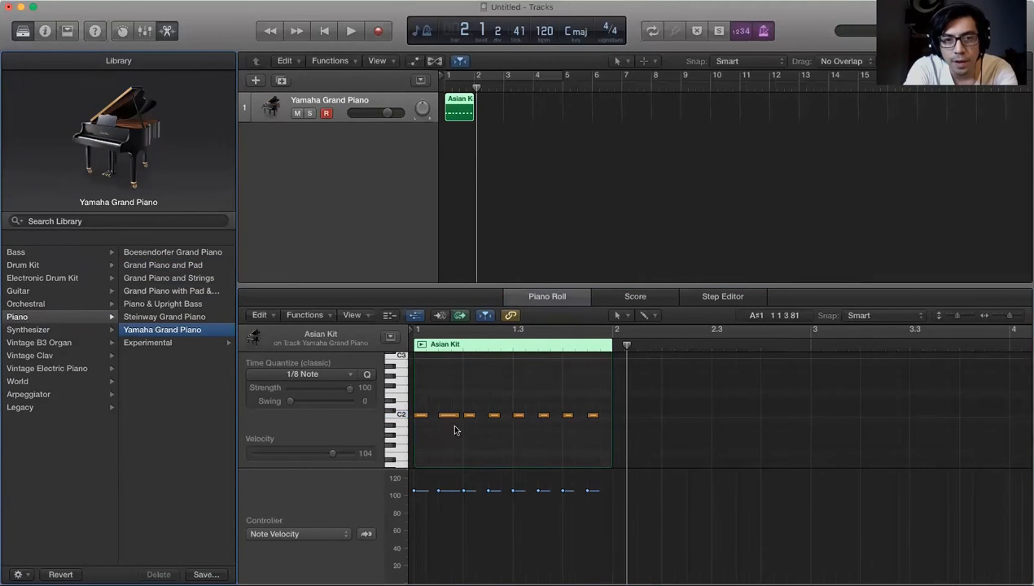
{"action": "left_click", "coordinate": [324, 33]}
{"action": "key", "text": "space"}
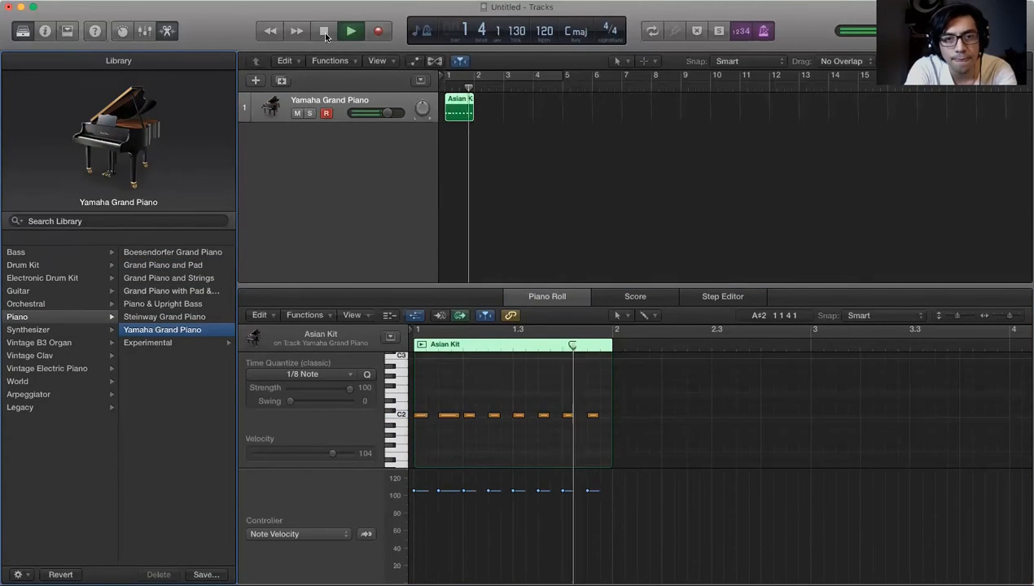
{"action": "left_click", "coordinate": [323, 33]}
Lengthen the third C2 note in the Piano Roll to match the second note, and audition the second note
{"action": "left_click", "coordinate": [470, 416]}
{"action": "left_click_drag", "start_coordinate": [471, 416], "coordinate": [480, 416]}
{"action": "left_click", "coordinate": [450, 416]}
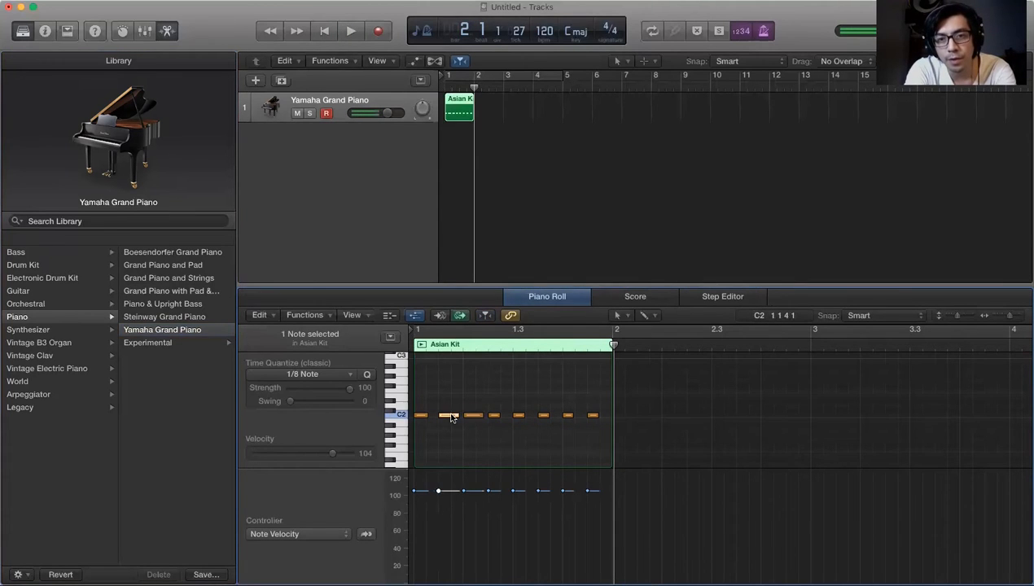
Copy the second C2 note up to F2 and stretch the copy almost to the end of bar 1
{"action": "left_click", "coordinate": [438, 346]}
{"action": "left_click", "coordinate": [460, 347]}
{"action": "left_click_drag", "start_coordinate": [450, 416], "coordinate": [449, 395]}
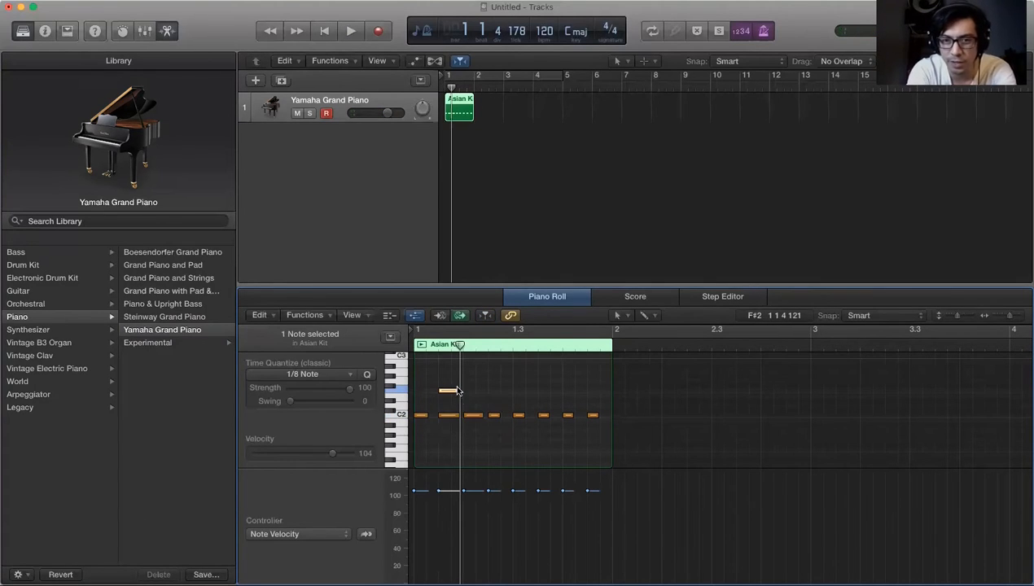
{"action": "left_click_drag", "start_coordinate": [459, 391], "coordinate": [602, 391]}
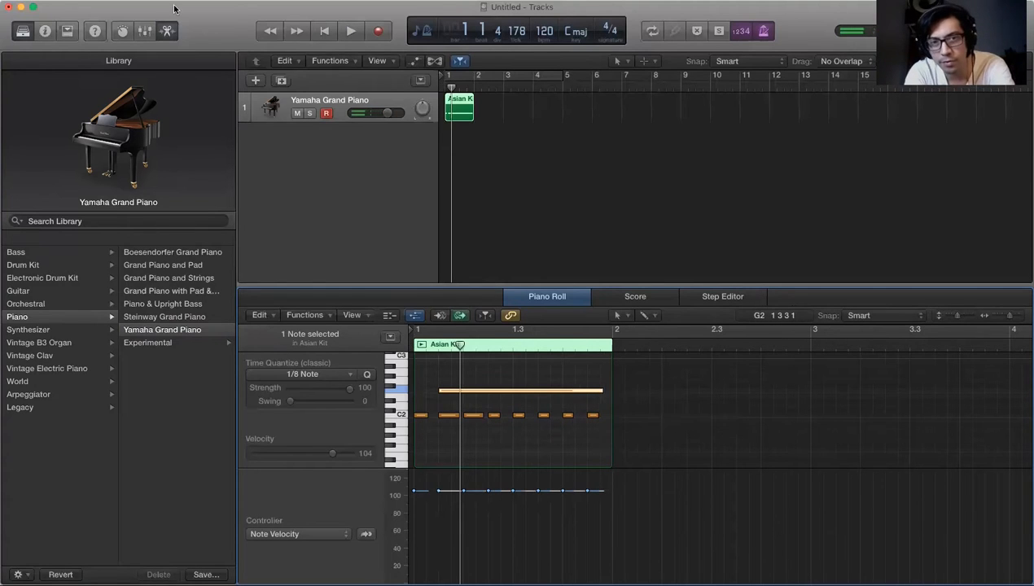
Play the pattern with the long F2 note from the start of bar 1
{"action": "left_click", "coordinate": [323, 35]}
{"action": "key", "text": "space"}
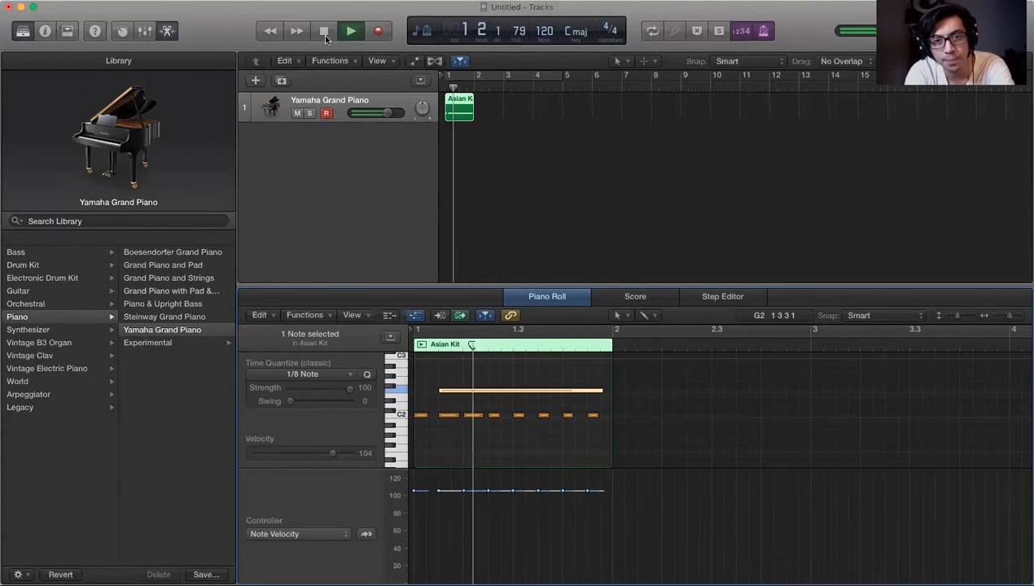
{"action": "left_click", "coordinate": [323, 35]}
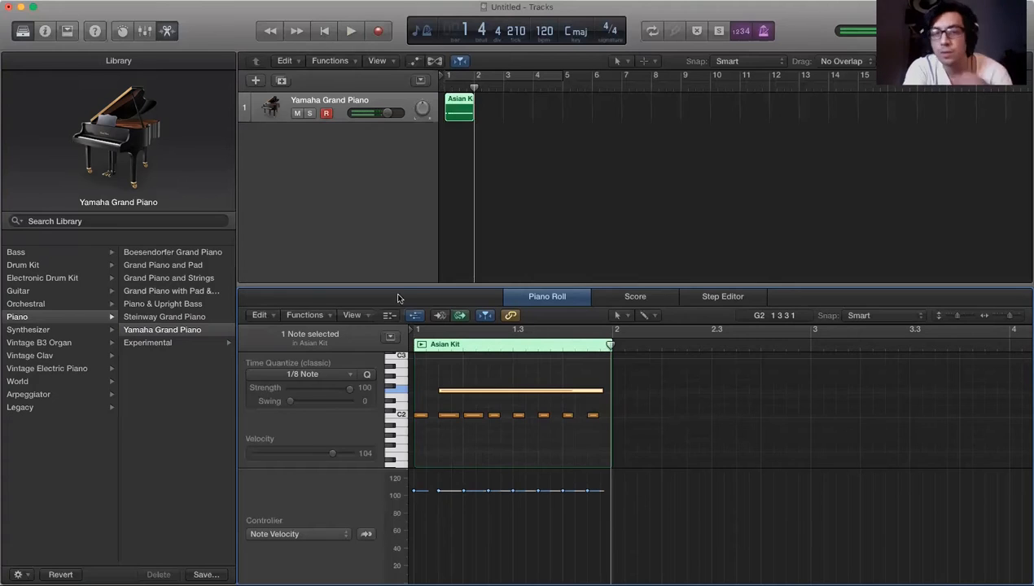
Copy the long F2 note up to A#2 at the same start position
{"action": "left_click", "coordinate": [438, 345]}
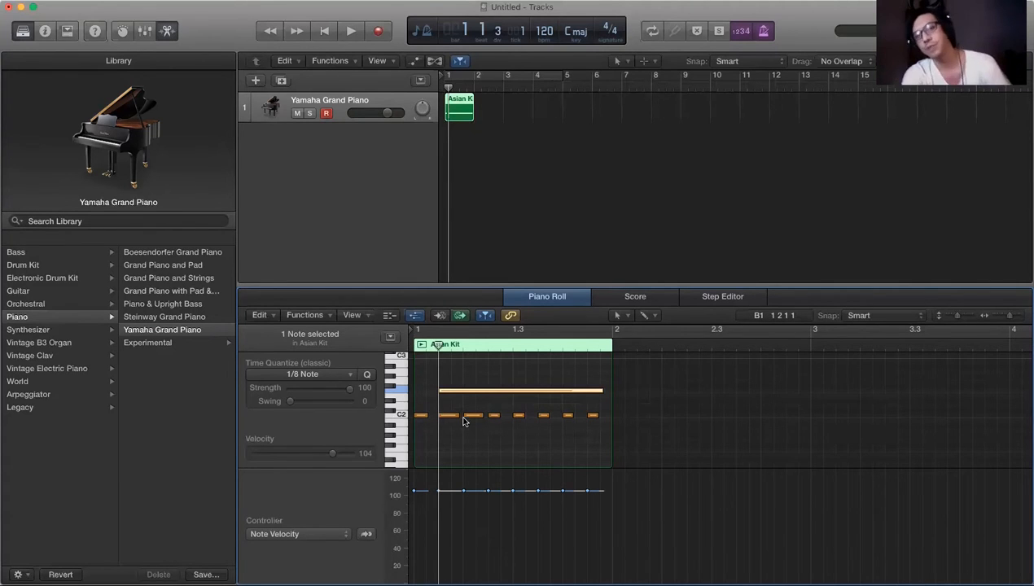
{"action": "scroll", "coordinate": [460, 399], "scroll_direction": "up", "scroll_amount": 1}
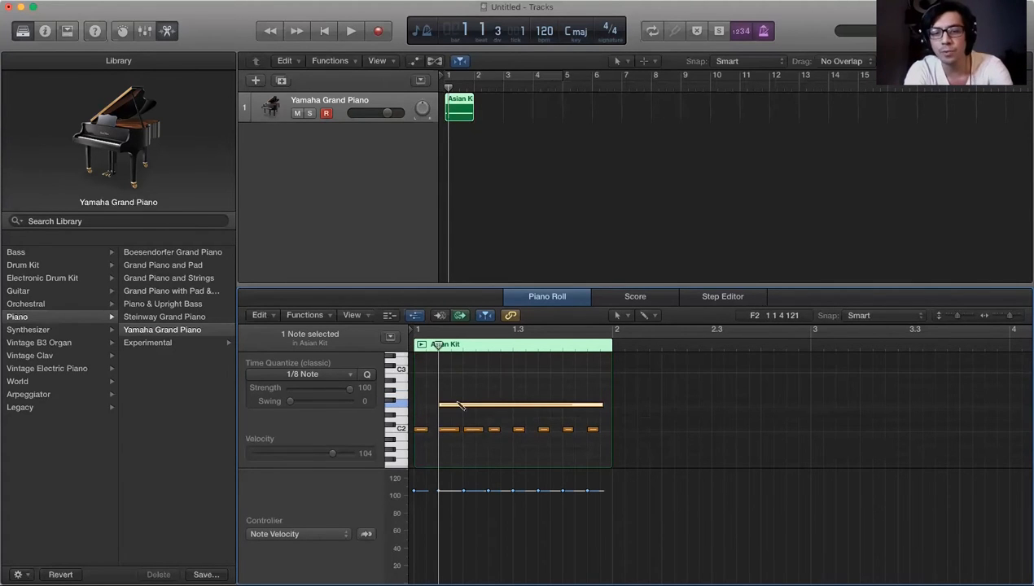
{"action": "left_click_drag", "start_coordinate": [459, 403], "coordinate": [464, 384]}
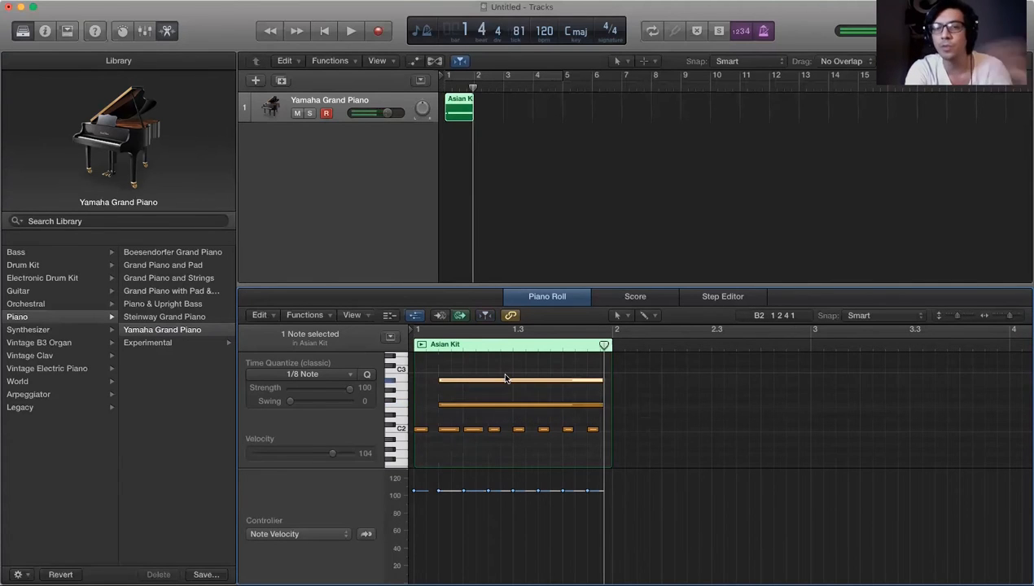
View the stacked notes as notation in the Score editor, then return to the Piano Roll and play the region
{"action": "left_click", "coordinate": [635, 297]}
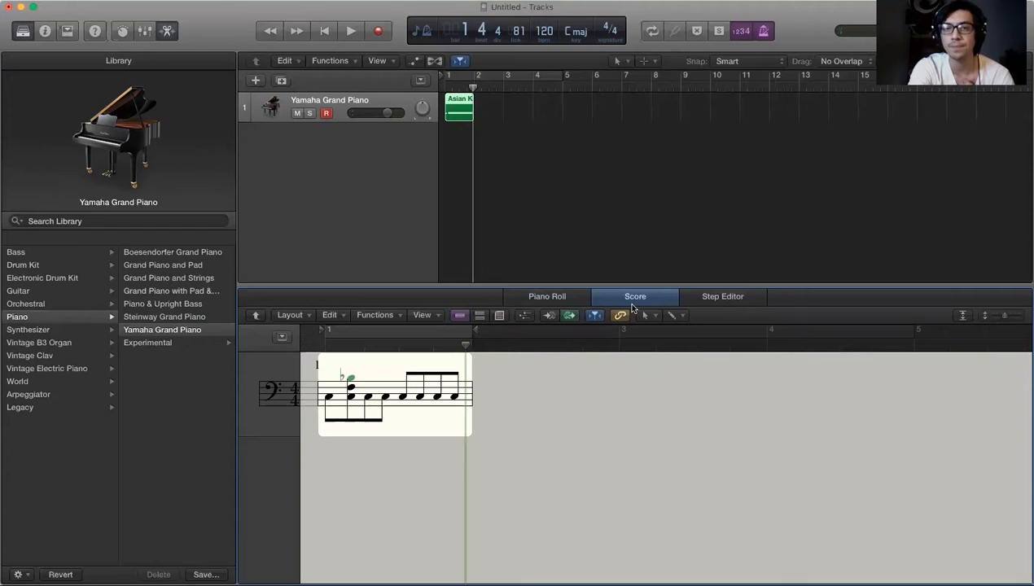
{"action": "left_click", "coordinate": [560, 301]}
{"action": "key", "text": "space"}
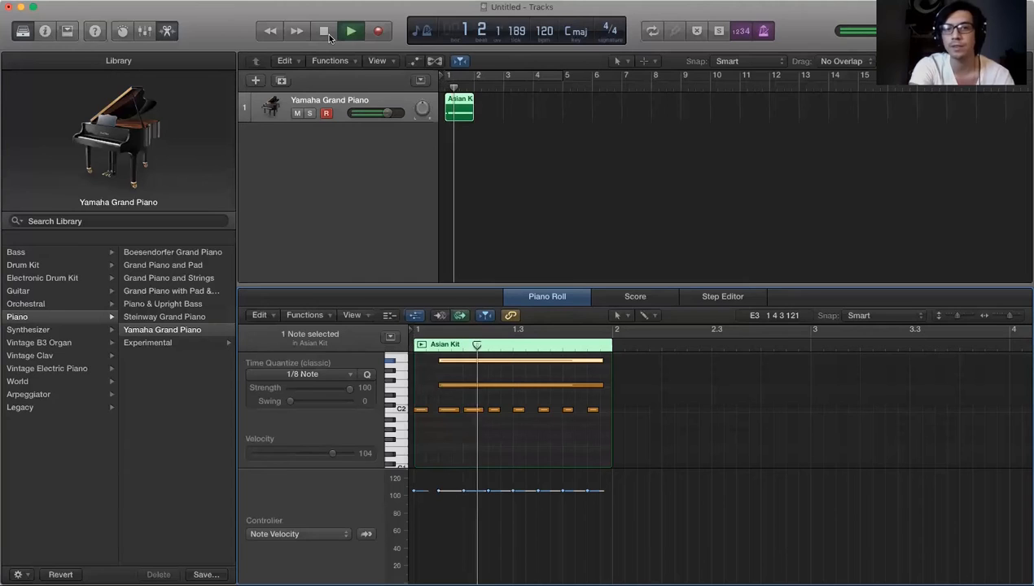
{"action": "left_click", "coordinate": [329, 35]}
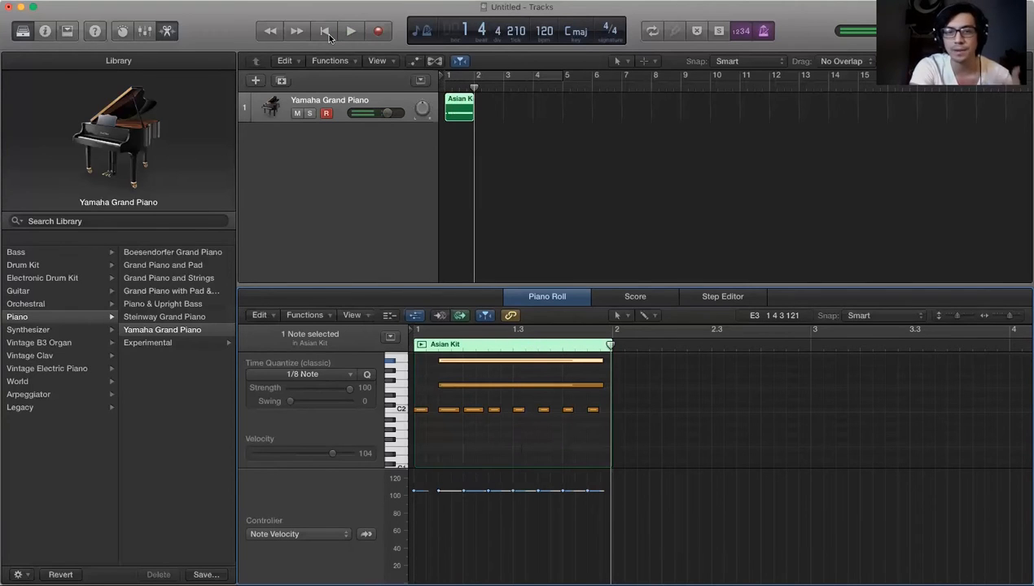
In the Score editor, move the last C2 note down to G1 and a sixteenth earlier, and check it in the Piano Roll
{"action": "scroll", "coordinate": [474, 456], "scroll_direction": "up", "scroll_amount": 3}
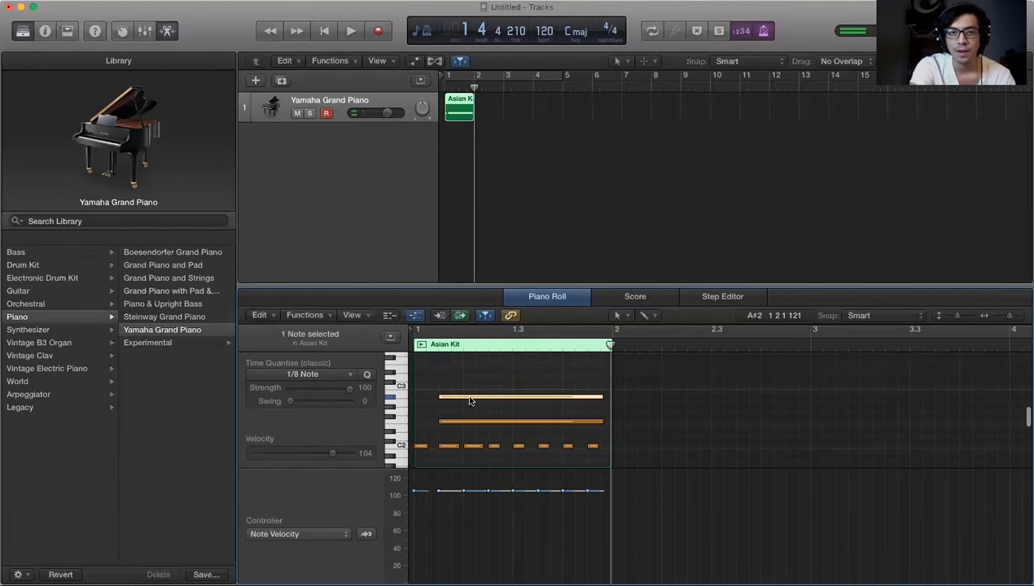
{"action": "left_click", "coordinate": [635, 298]}
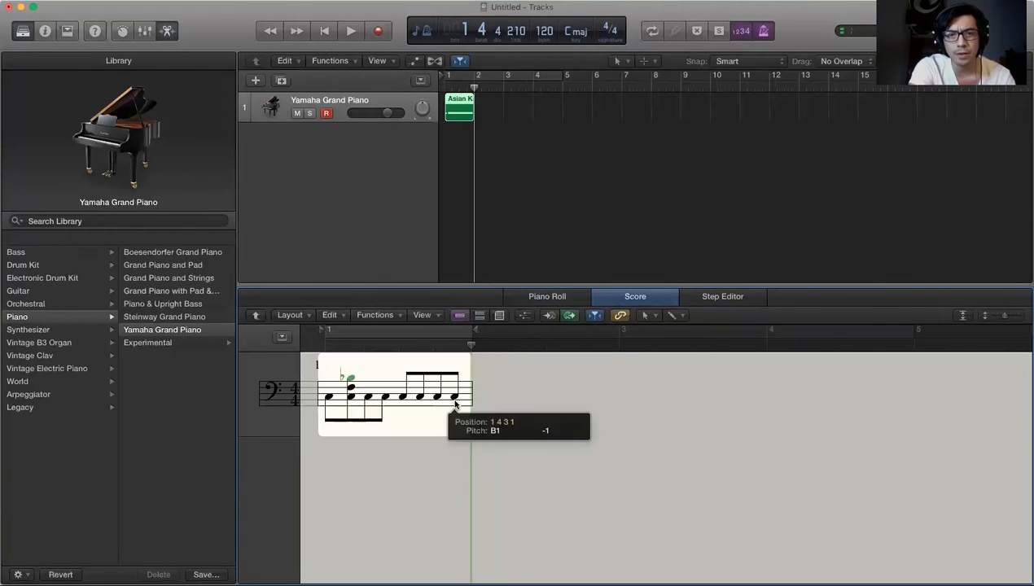
{"action": "mouse_move", "coordinate": [438, 407]}
{"action": "left_mouse_down"}
{"action": "mouse_move", "coordinate": [459, 413]}
{"action": "mouse_move", "coordinate": [470, 391]}
{"action": "mouse_move", "coordinate": [436, 409]}
{"action": "mouse_move", "coordinate": [447, 410]}
{"action": "left_mouse_up"}
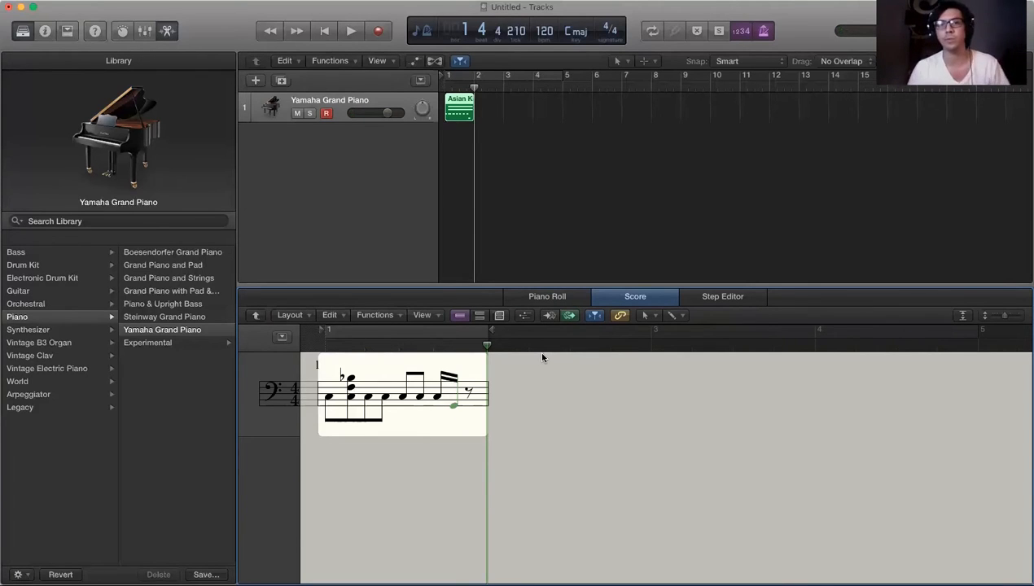
{"action": "left_click", "coordinate": [562, 298]}
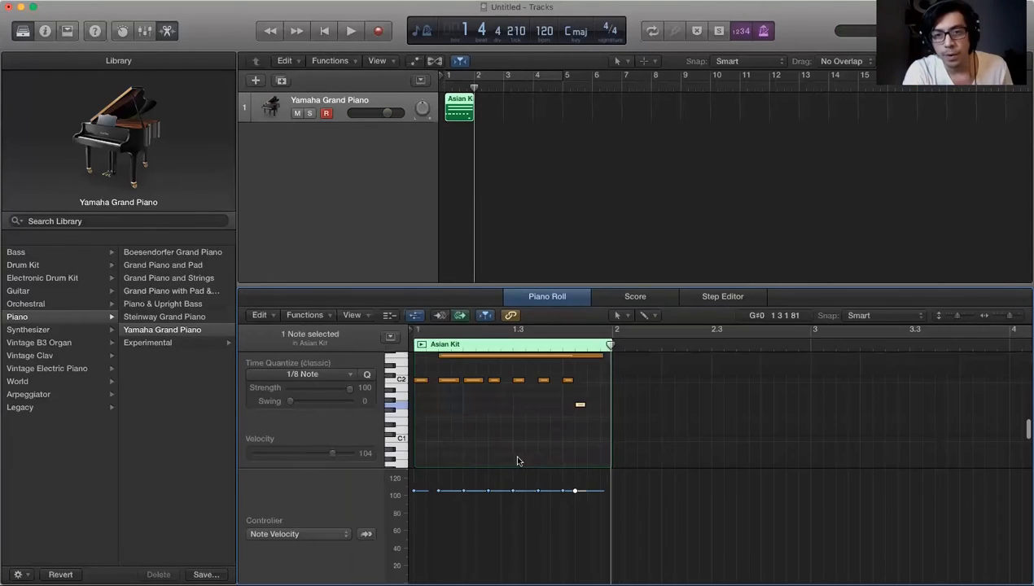
{"action": "scroll", "coordinate": [613, 376], "scroll_direction": "up", "scroll_amount": 5}
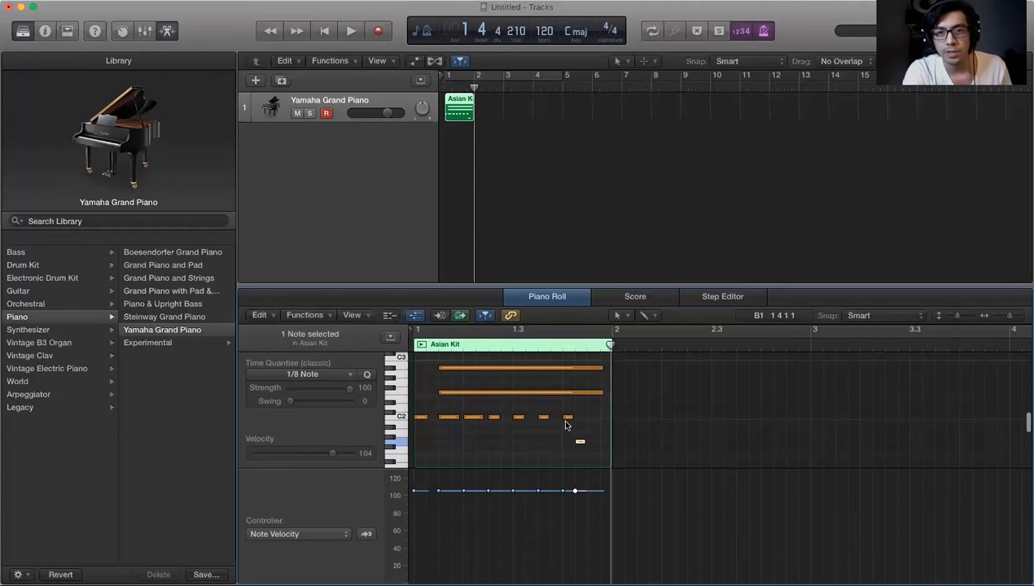
{"action": "scroll", "coordinate": [566, 425], "scroll_direction": "down", "scroll_amount": 2}
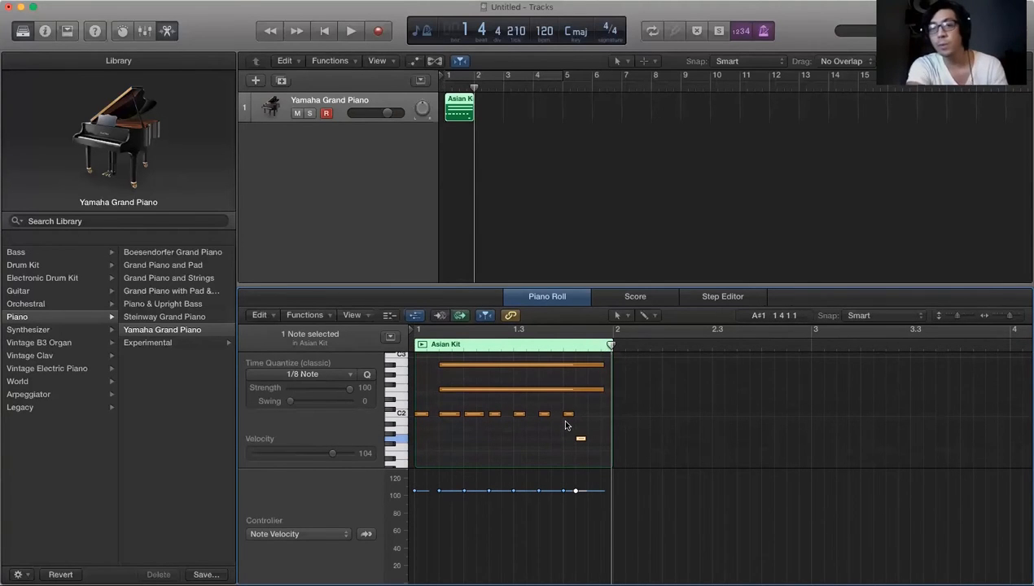
Delete all the notes inside the Asian Kit region
{"action": "left_click", "coordinate": [591, 458]}
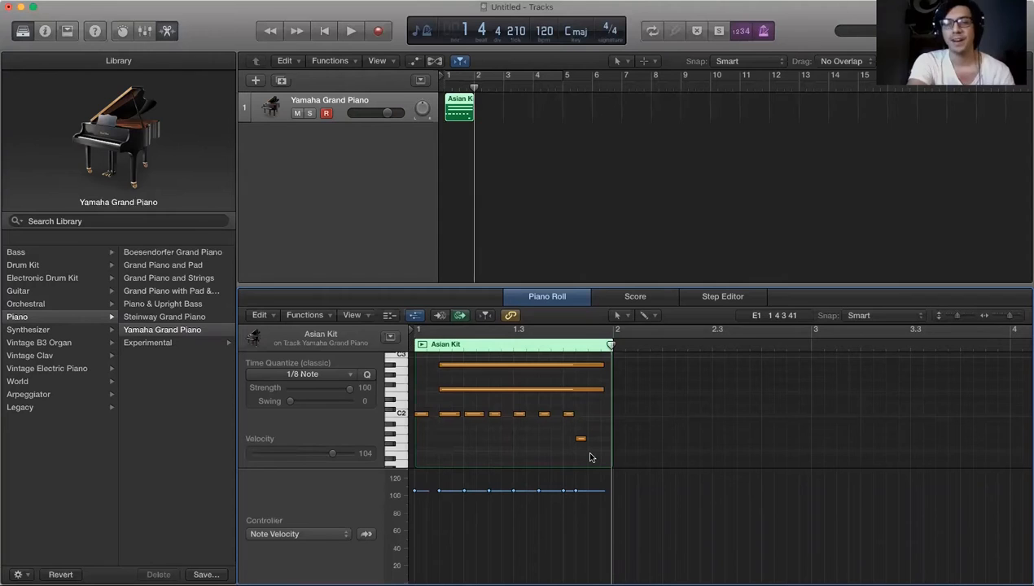
{"action": "left_click_drag", "start_coordinate": [605, 453], "coordinate": [426, 369]}
{"action": "key", "text": "Delete"}
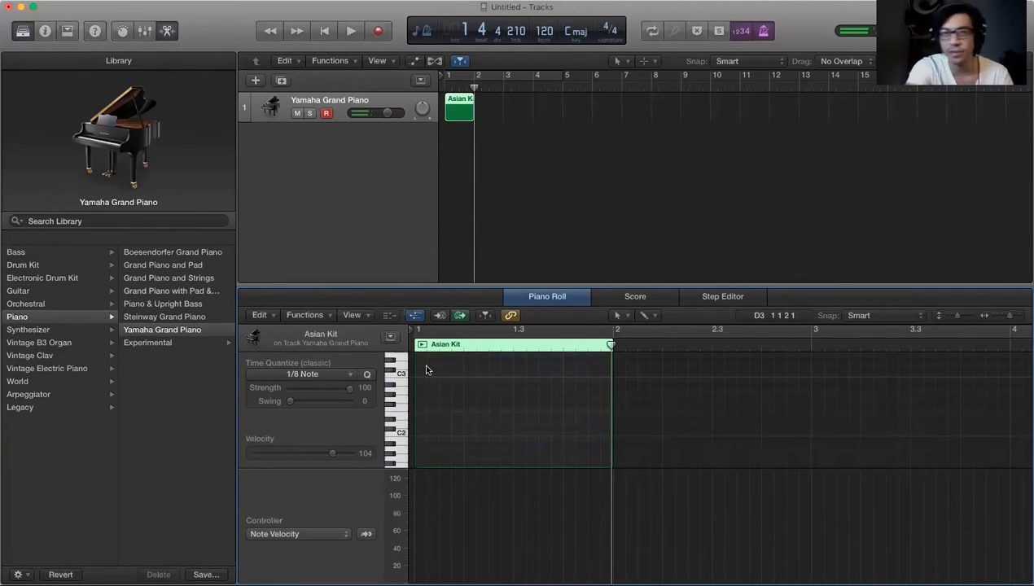
{"action": "scroll", "coordinate": [588, 423], "scroll_direction": "up", "scroll_amount": 4}
{"action": "scroll", "coordinate": [588, 423], "scroll_direction": "down", "scroll_amount": 3}
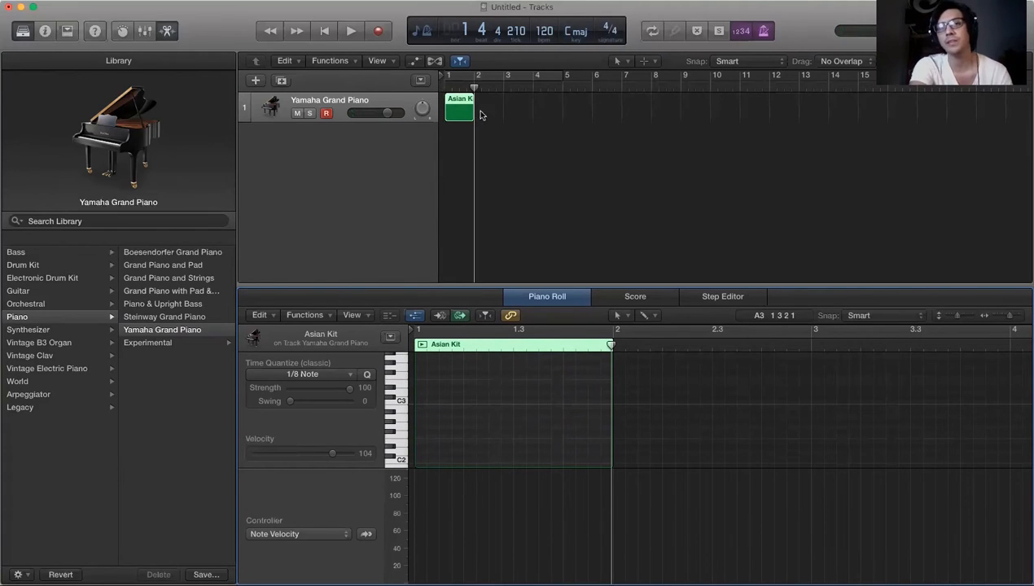
Restore the deleted notes in the Asian Kit region at their original positions
{"action": "left_click", "coordinate": [503, 230]}
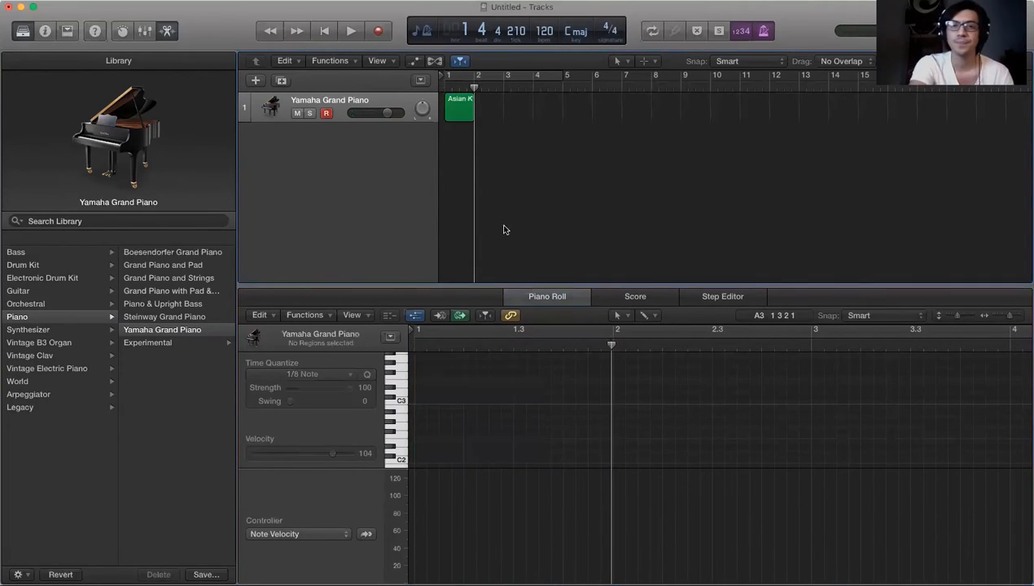
{"action": "left_click", "coordinate": [467, 115]}
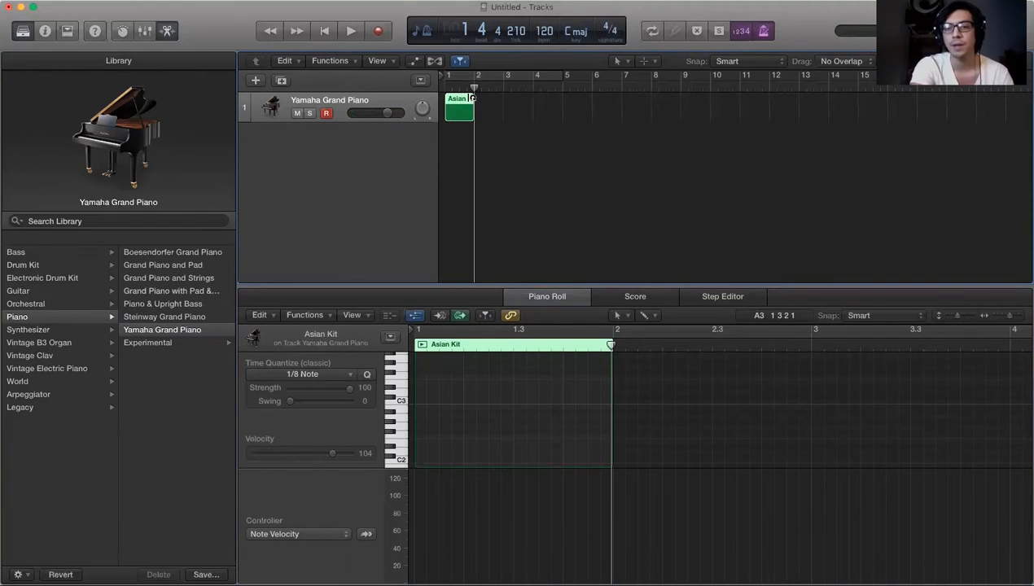
{"action": "key", "text": "super+v"}
{"action": "left_click", "coordinate": [502, 167]}
Delete the whole Asian Kit region from the track and undo the deletion
{"action": "left_click", "coordinate": [466, 115]}
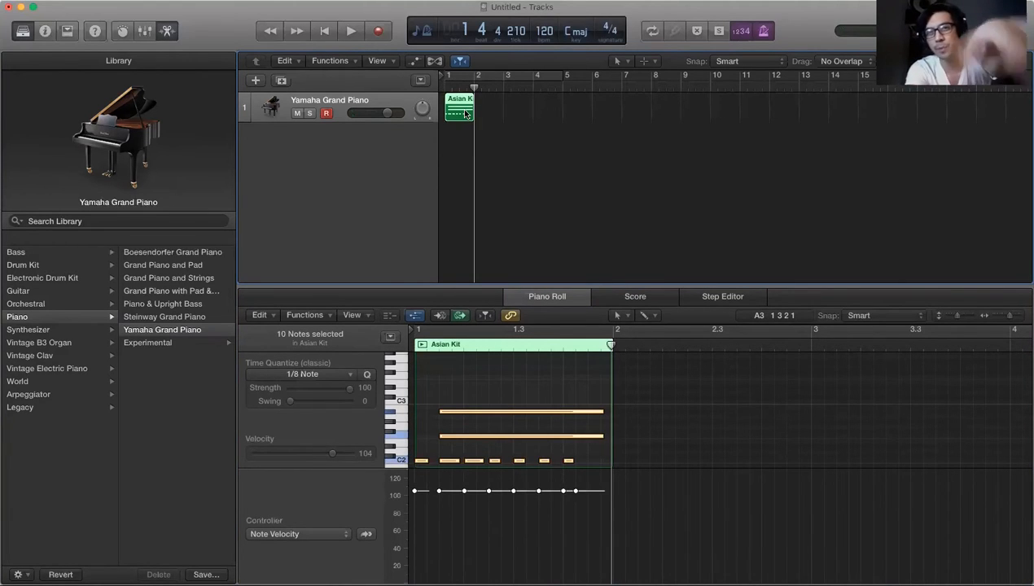
{"action": "key", "text": "Delete"}
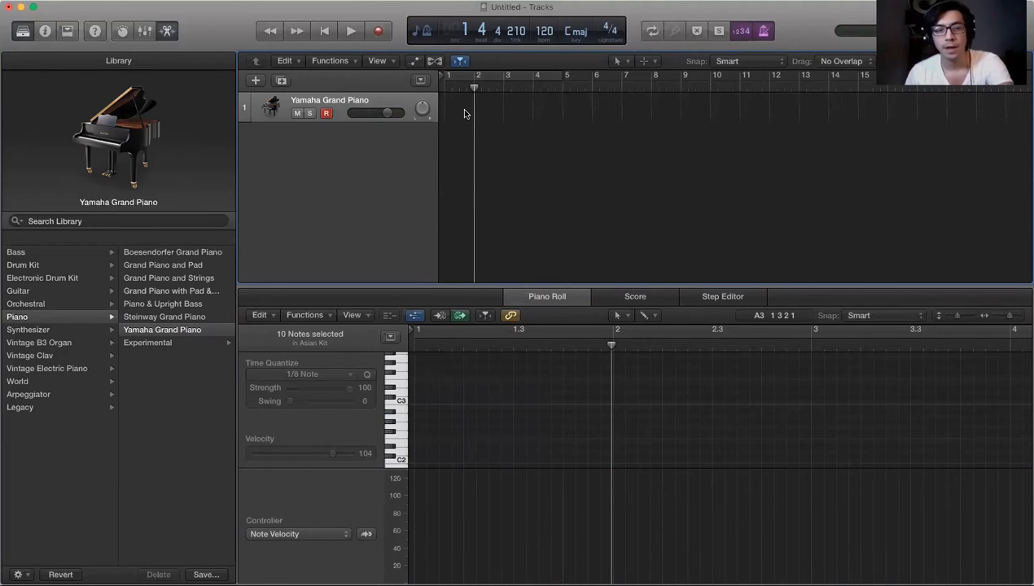
{"action": "key", "text": "super+z"}
Delete the two long notes and the C2 notes from the third onward, keeping the first two and the G1 note
{"action": "left_click", "coordinate": [479, 377]}
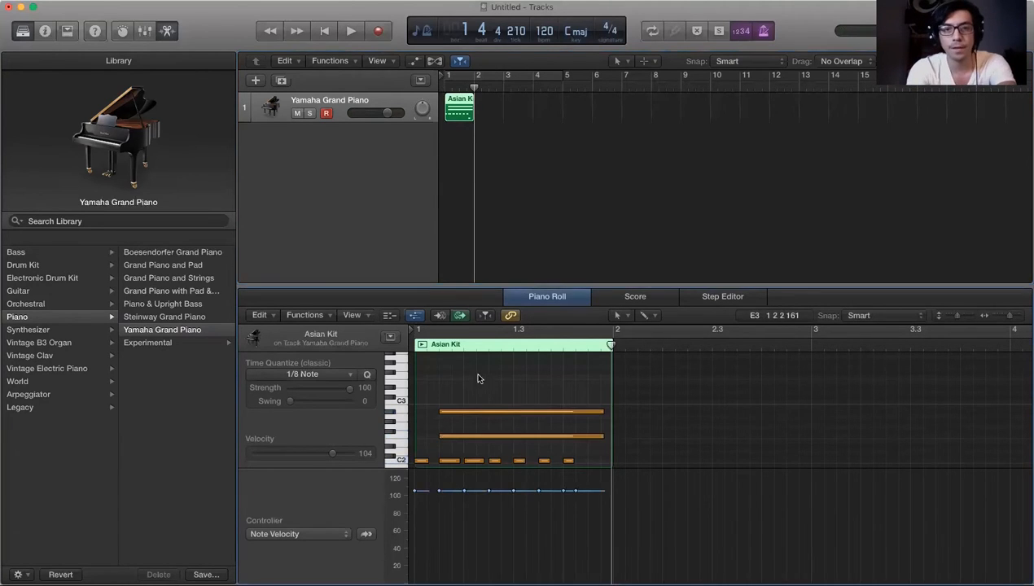
{"action": "left_click_drag", "start_coordinate": [479, 461], "coordinate": [572, 471]}
{"action": "key", "text": "Delete"}
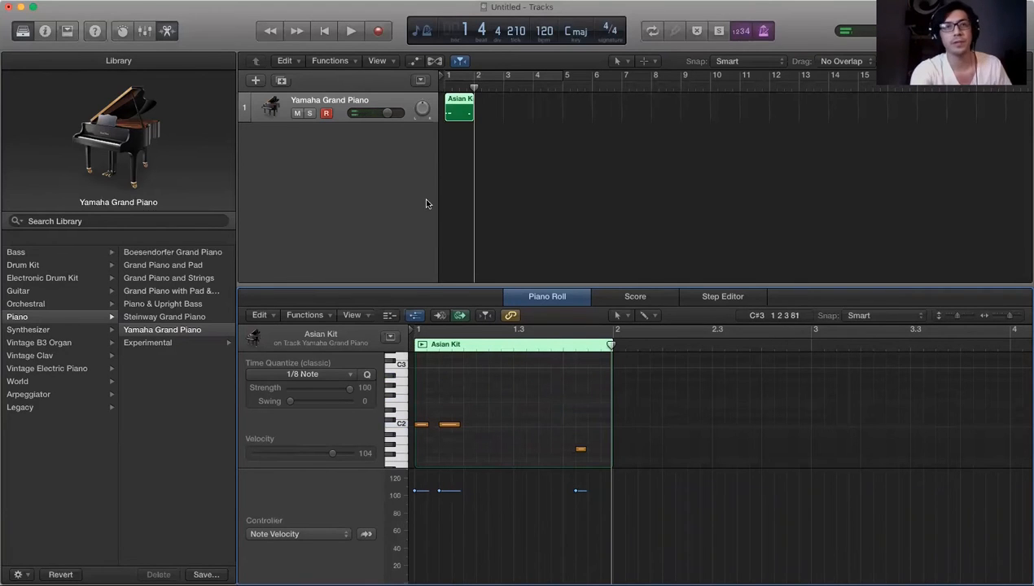
Play the region with its three remaining notes from the start of bar 1
{"action": "left_click", "coordinate": [324, 31]}
{"action": "key", "text": "space"}
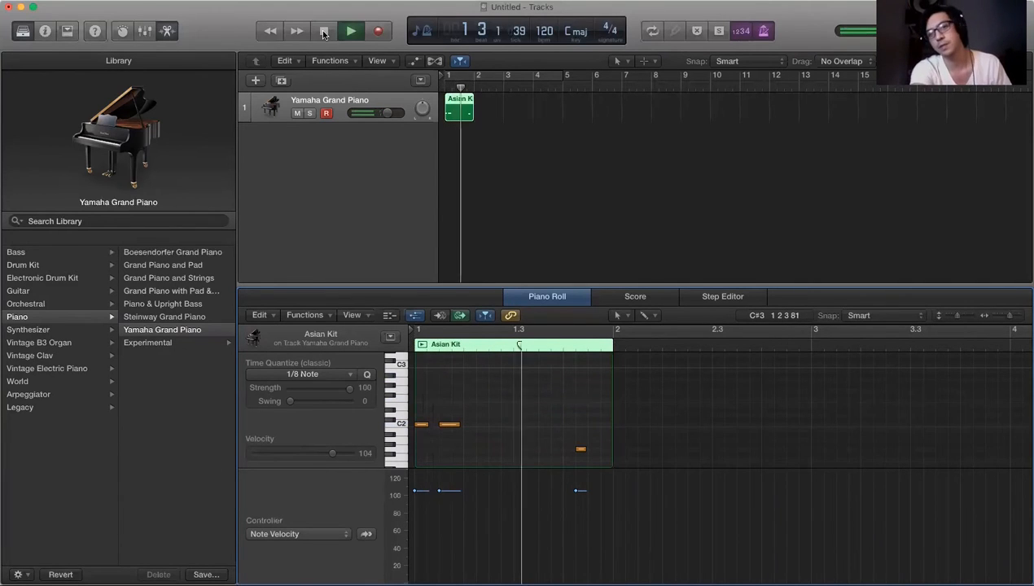
{"action": "left_click", "coordinate": [324, 32]}
Record a new take of four short C2 notes on the Yamaha Grand Piano track from bar 1
{"action": "left_click", "coordinate": [322, 33]}
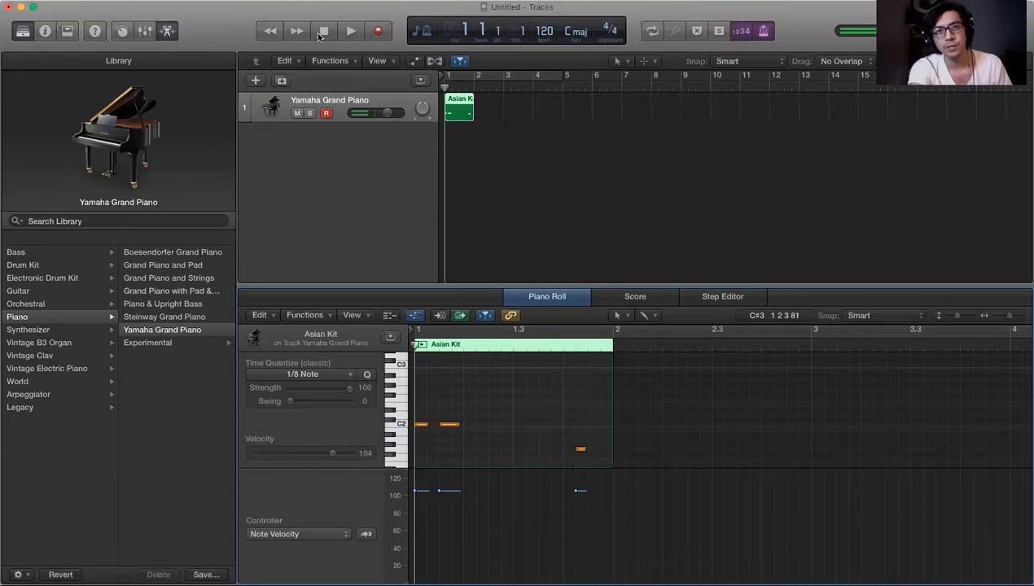
{"action": "left_click", "coordinate": [379, 32]}
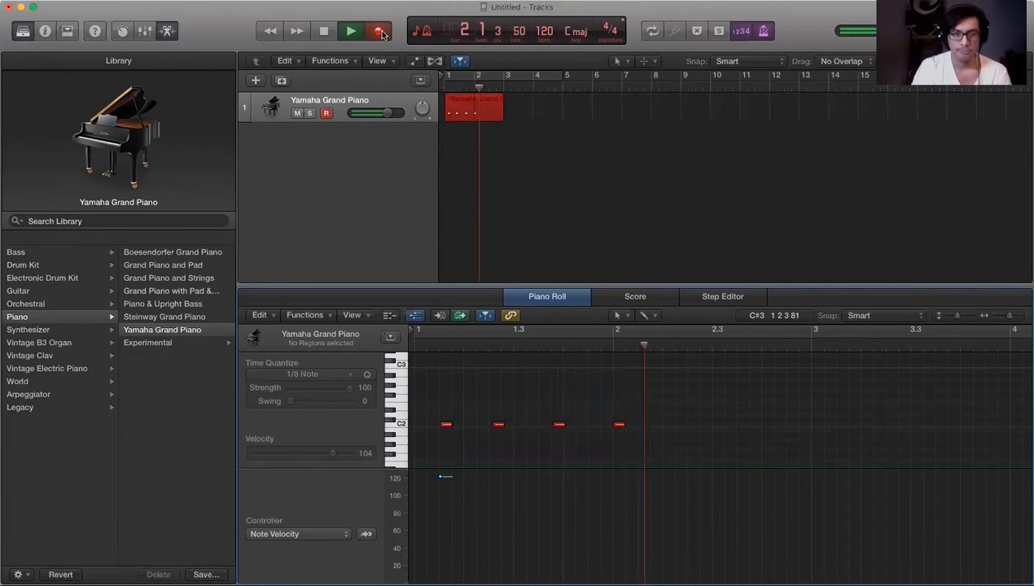
{"action": "key", "text": "space"}
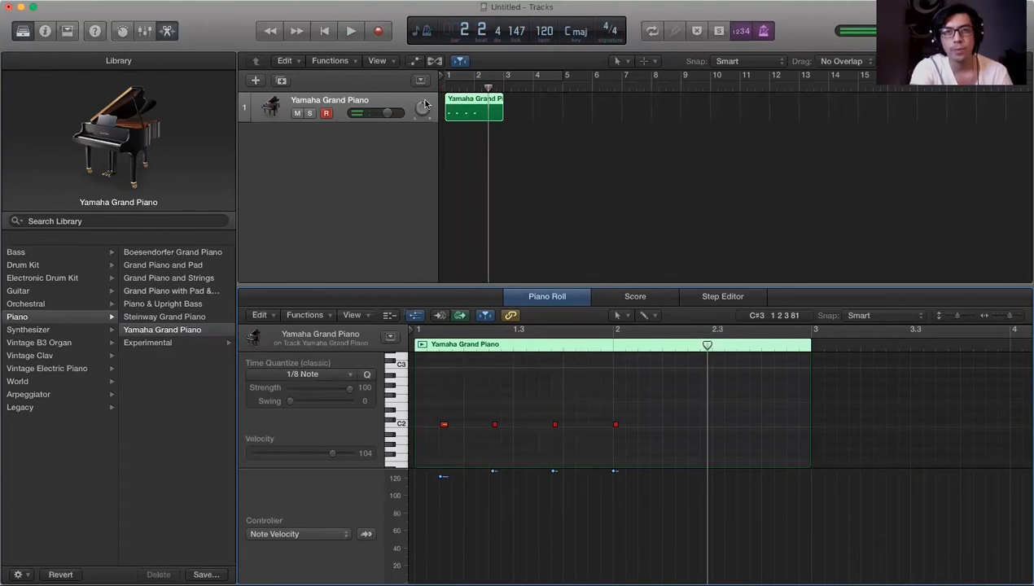
Play the new recording from bar 1 and move its region to just after bar 3, uncovering the Asian Kit region
{"action": "left_click", "coordinate": [325, 33]}
{"action": "key", "text": "space"}
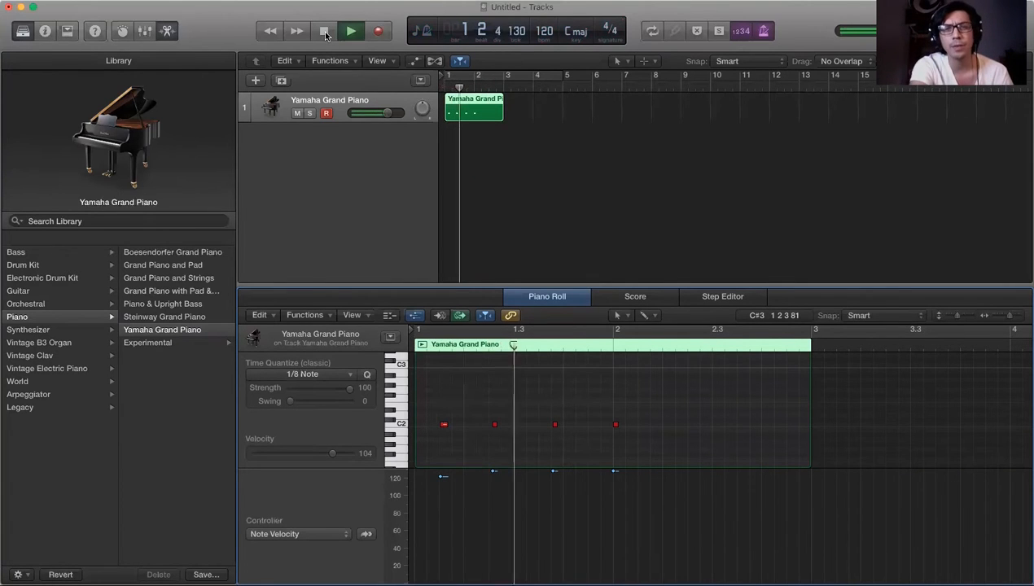
{"action": "left_click", "coordinate": [325, 33]}
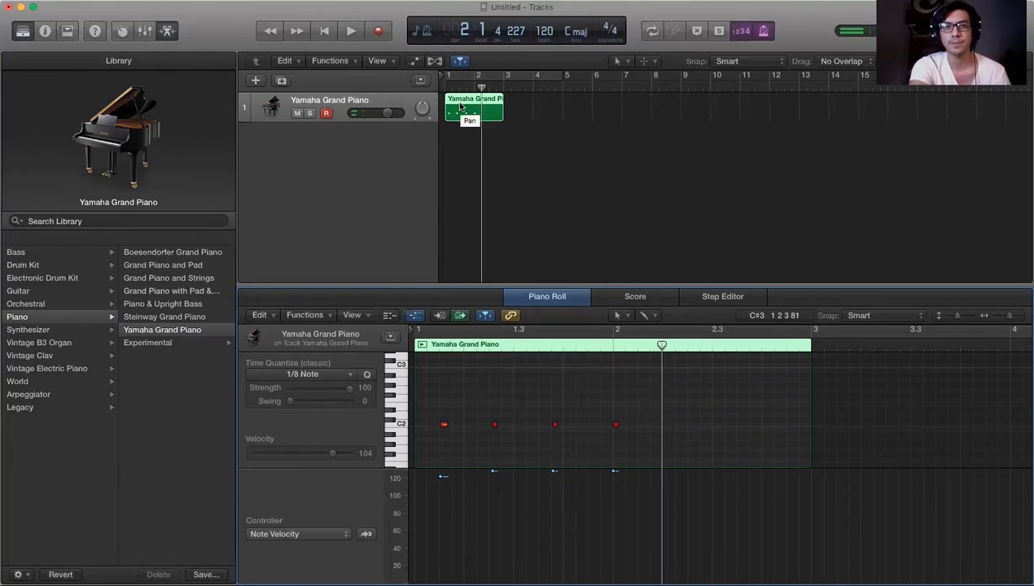
{"action": "left_click_drag", "start_coordinate": [460, 107], "coordinate": [526, 100]}
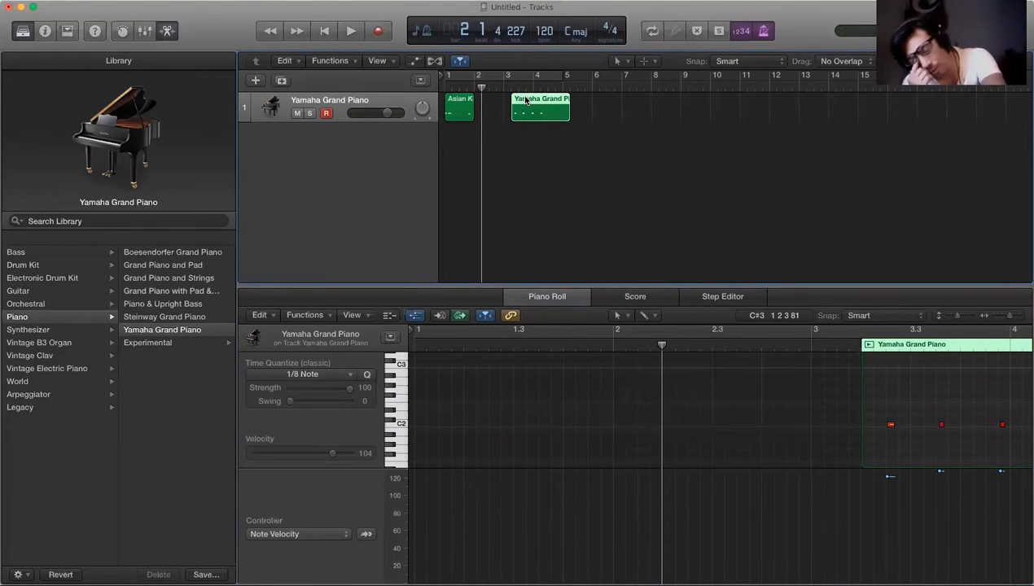
Undo the last region move and join the two overlapping regions on the Yamaha Grand Piano track
{"action": "key", "text": "super+z"}
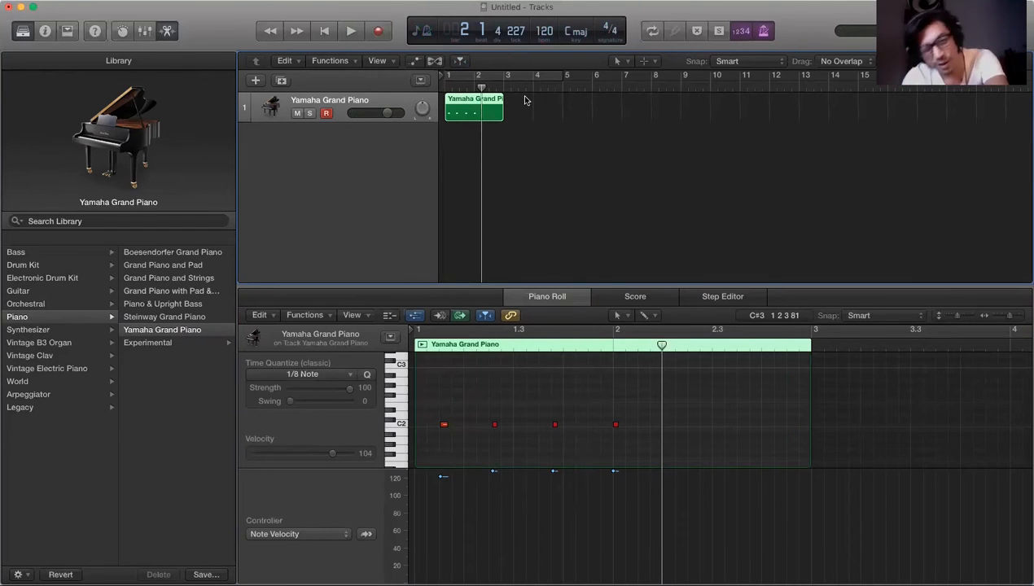
{"action": "left_click", "coordinate": [504, 135]}
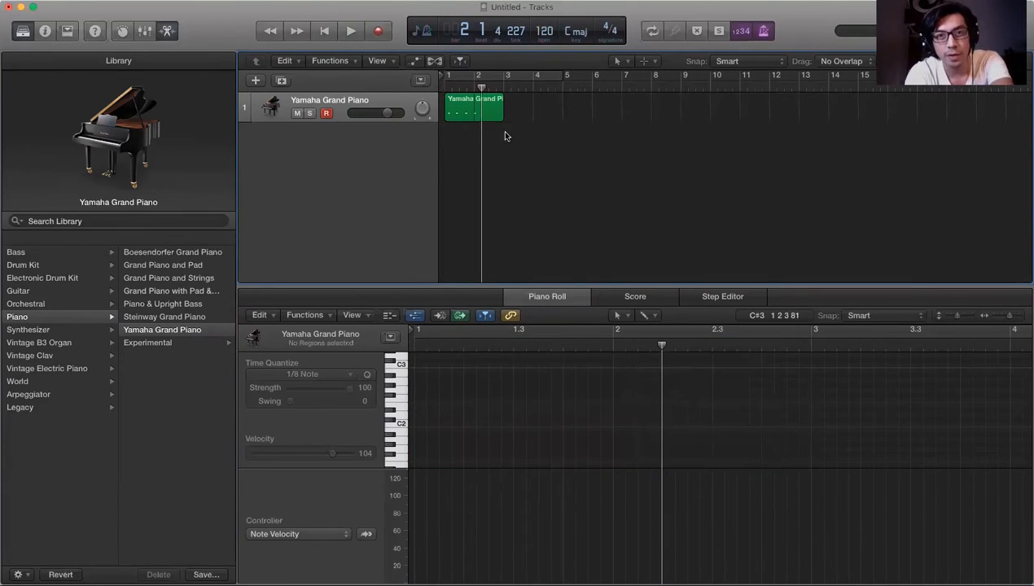
{"action": "left_click", "coordinate": [484, 114]}
{"action": "key", "text": "super+z"}
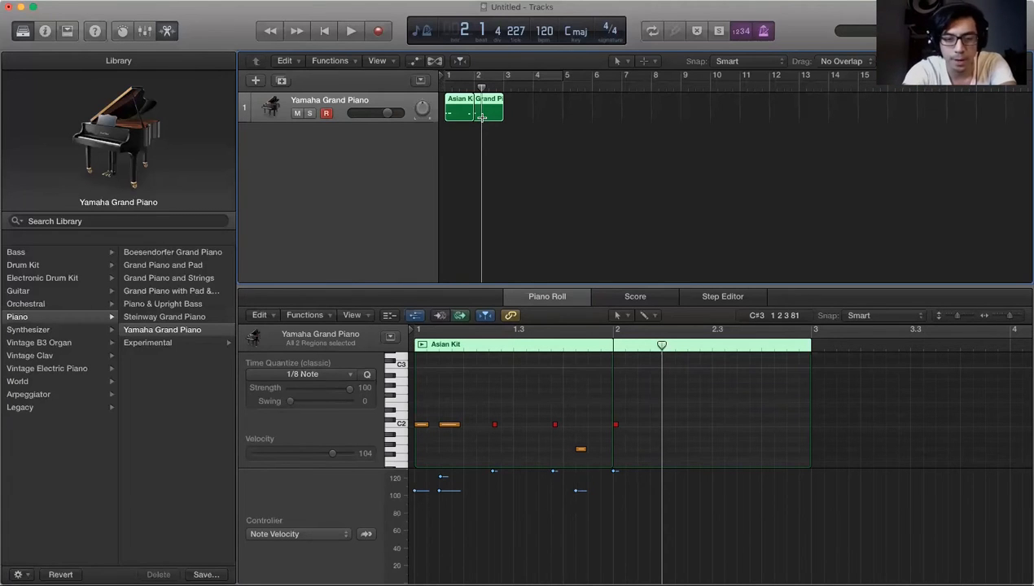
{"action": "key", "text": "super+j"}
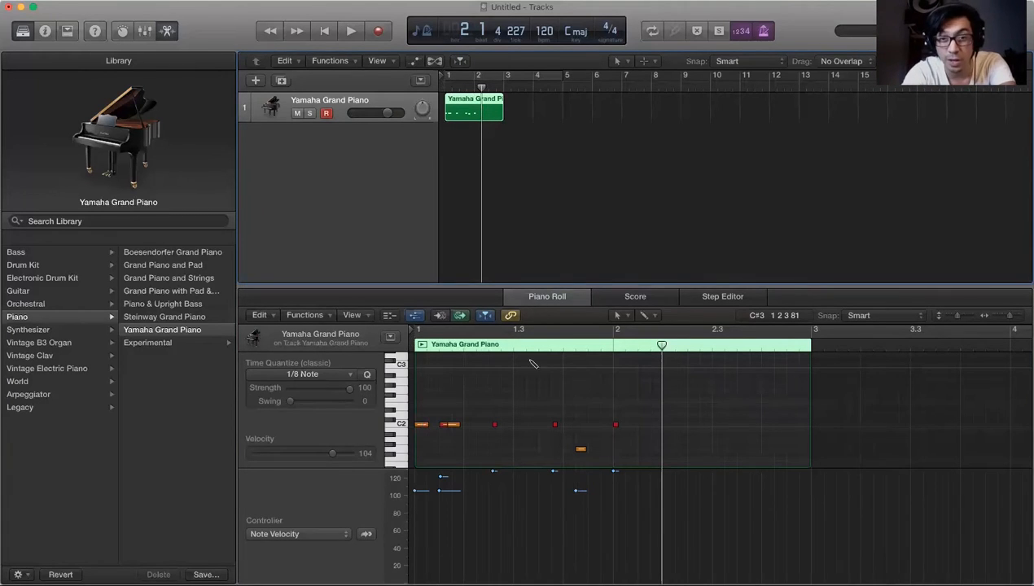
{"action": "scroll", "coordinate": [468, 428], "scroll_direction": "down", "scroll_amount": 3}
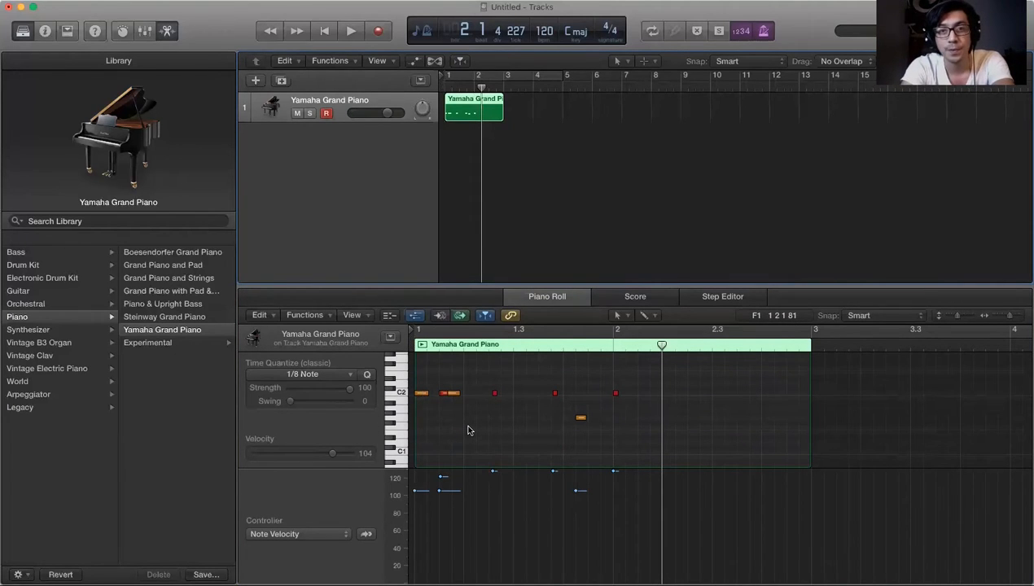
Undo the join, the latest piano take and the note deletions, and select the Asian Kit region
{"action": "key", "text": "super+z"}
{"action": "key", "text": "super+z"}
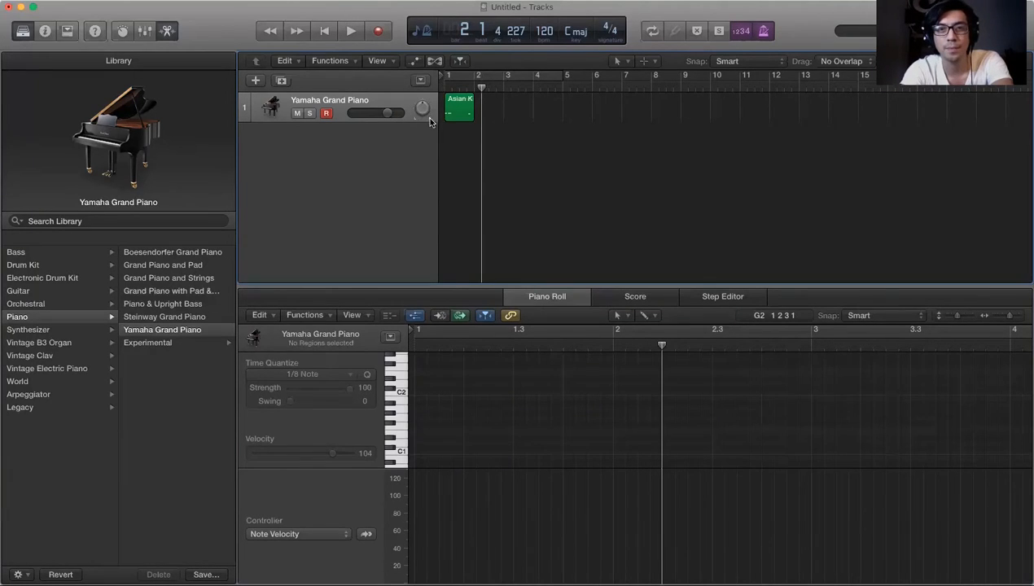
{"action": "left_click", "coordinate": [453, 104]}
{"action": "key", "text": "Delete"}
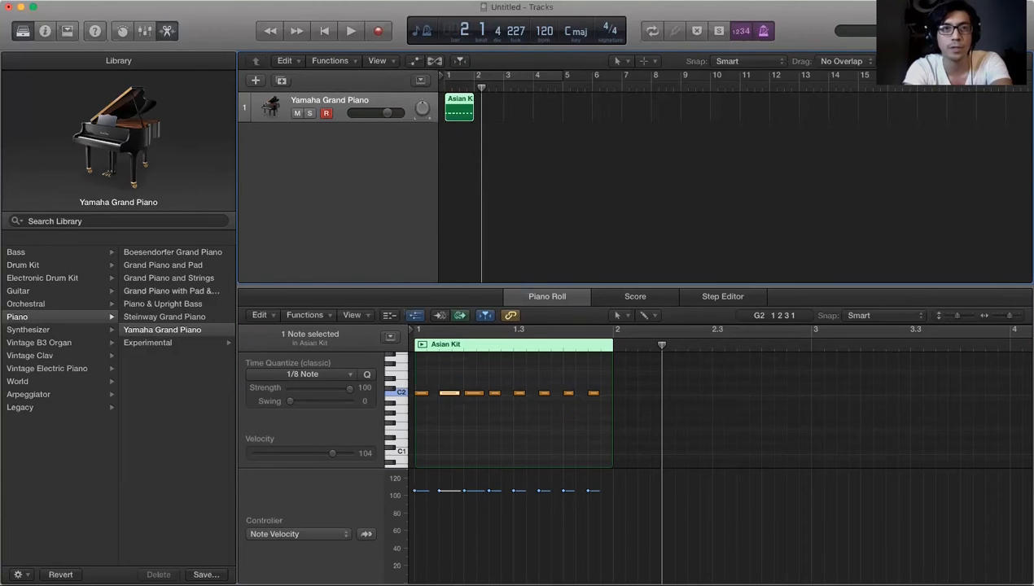
Search the help for "duplicate" to locate the command New Track With Duplicate Settings
{"action": "left_click", "coordinate": [155, 0]}
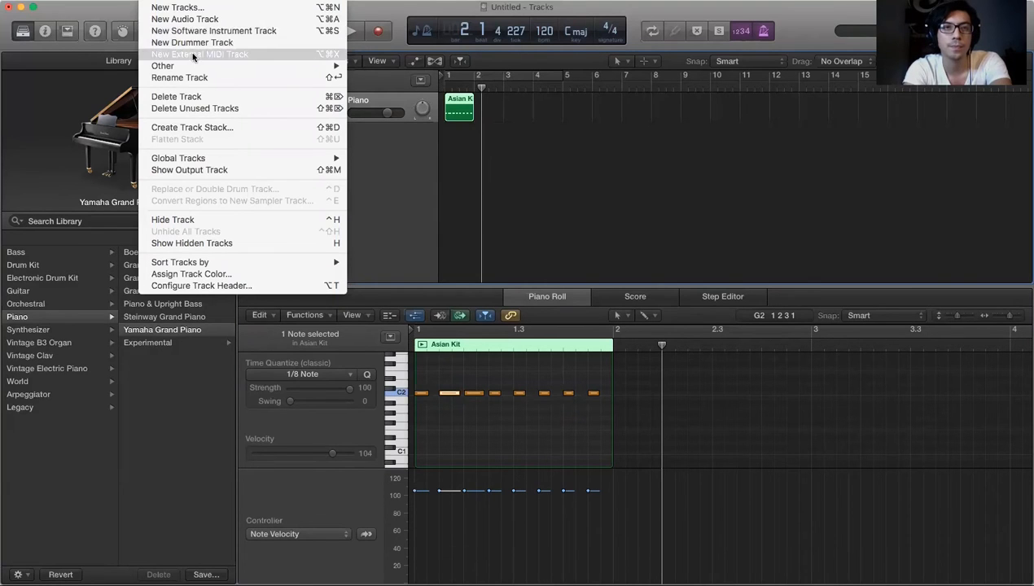
{"action": "mouse_move", "coordinate": [390, 3]}
{"action": "type", "text": "adva"}
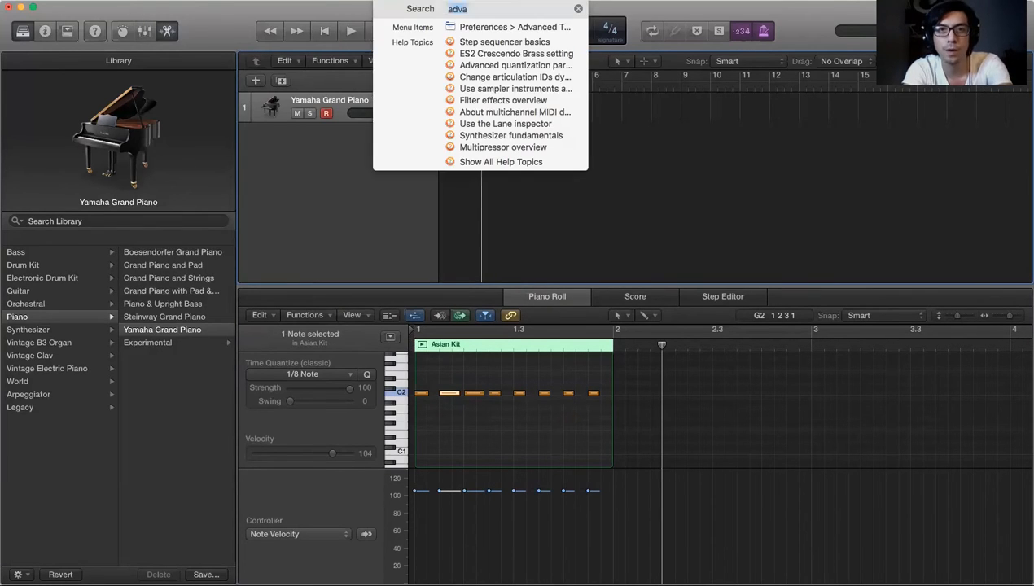
{"action": "type", "text": "duplicate"}
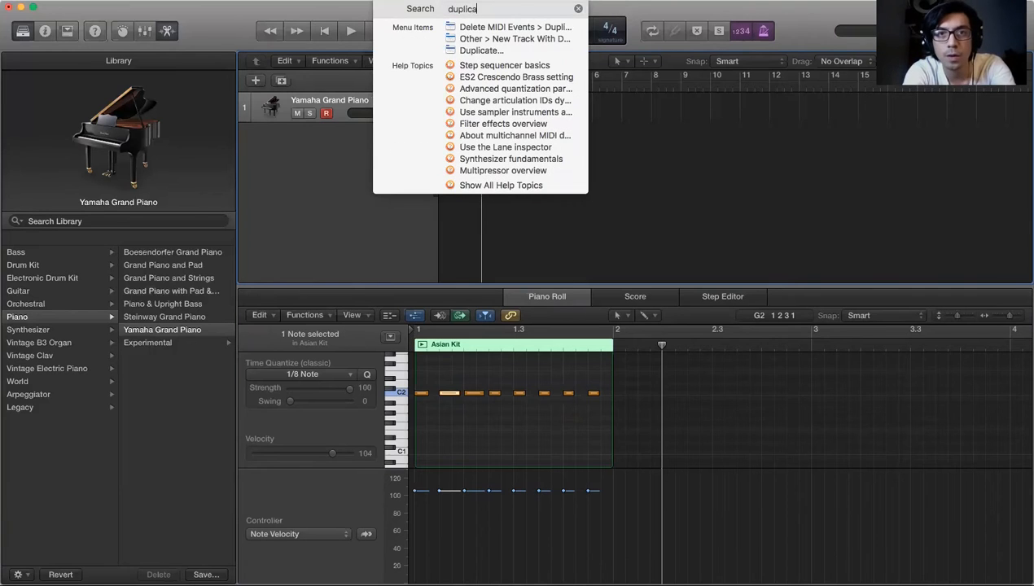
{"action": "key", "text": "Escape"}
{"action": "key", "text": "super+shift+slash"}
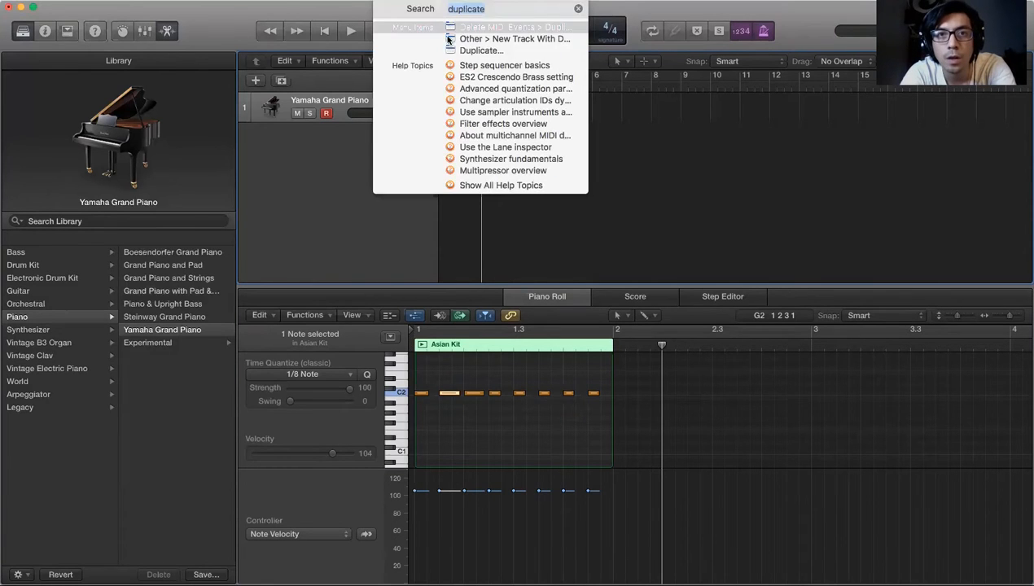
{"action": "mouse_move", "coordinate": [449, 40]}
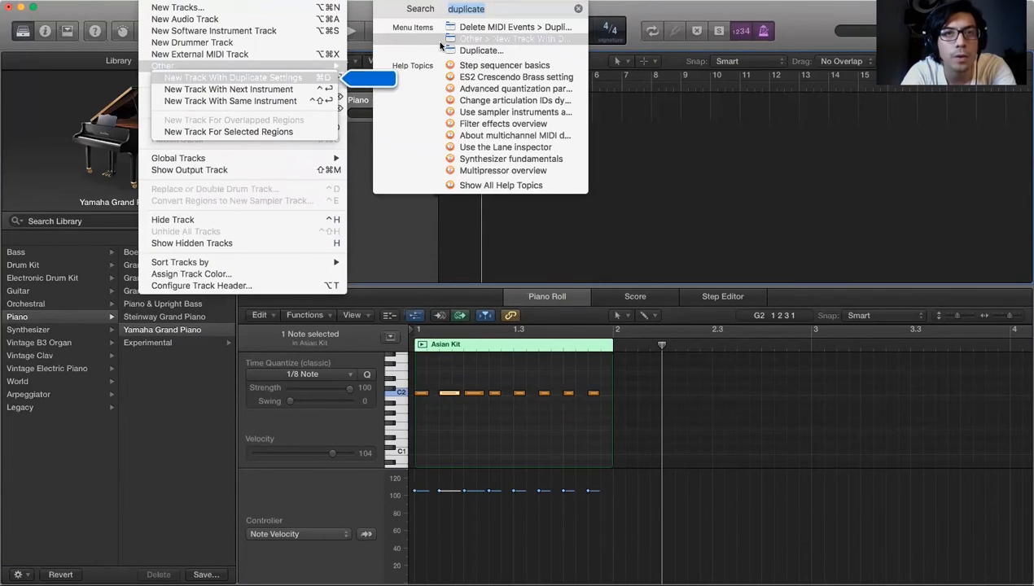
Create a new track with duplicate settings of the Yamaha Grand Piano track
{"action": "mouse_move", "coordinate": [163, 1]}
{"action": "mouse_move", "coordinate": [192, 70]}
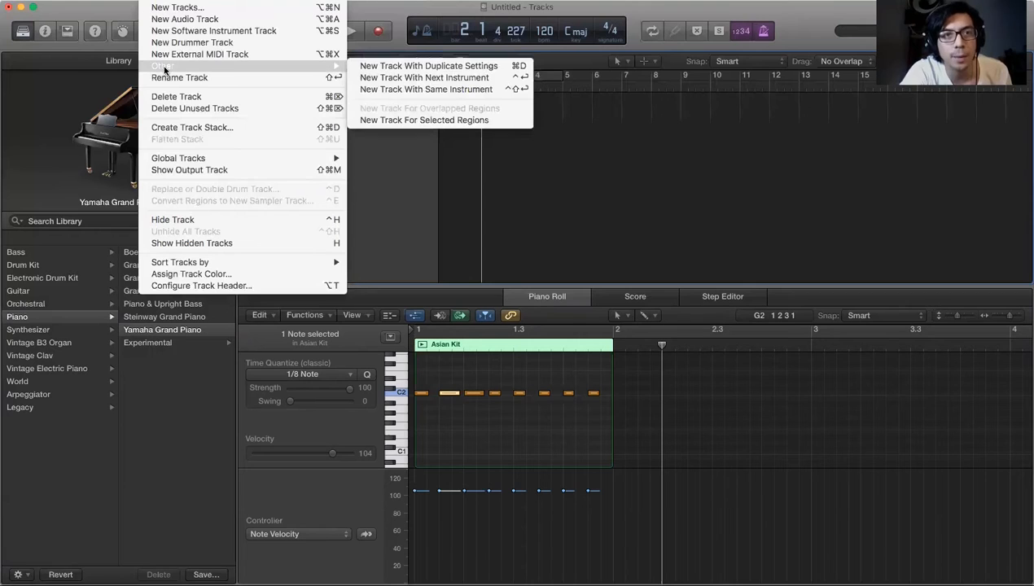
{"action": "left_click", "coordinate": [388, 65]}
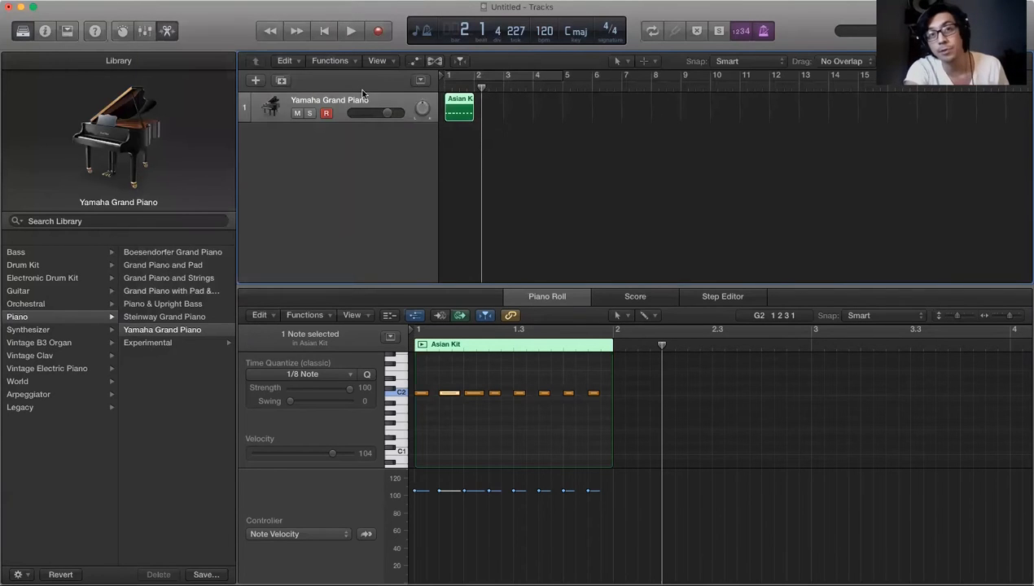
{"action": "left_click", "coordinate": [267, 116]}
{"action": "left_click", "coordinate": [268, 144]}
Record four three-note chords on the second Yamaha Grand Piano track from bar 1
{"action": "left_click", "coordinate": [320, 24]}
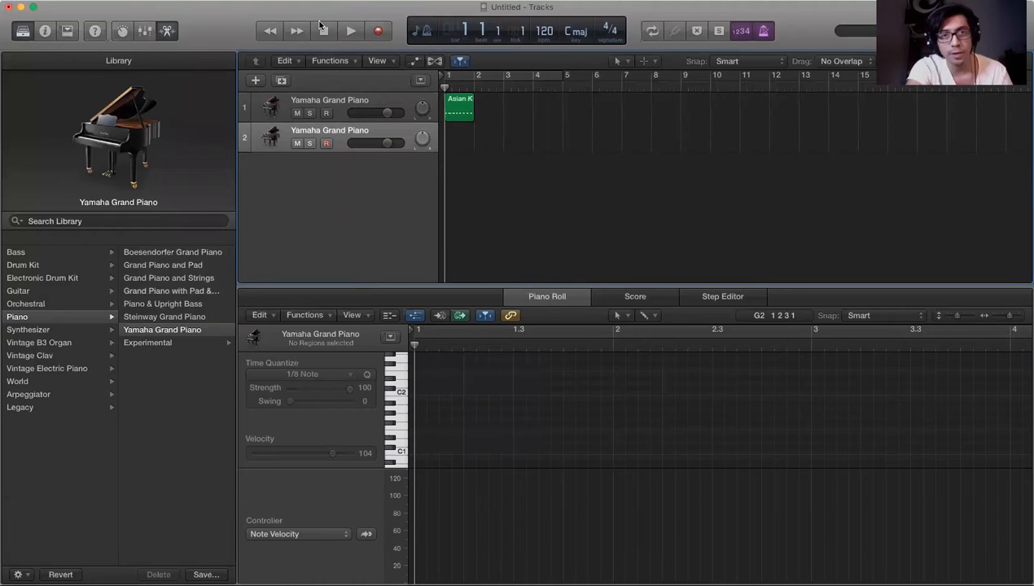
{"action": "left_click", "coordinate": [380, 30]}
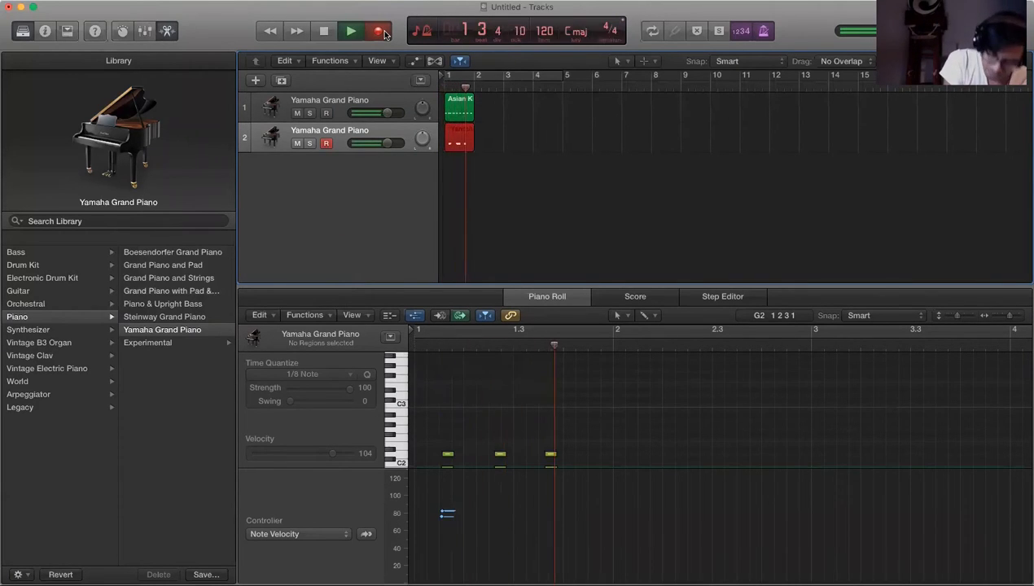
{"action": "key", "text": "space"}
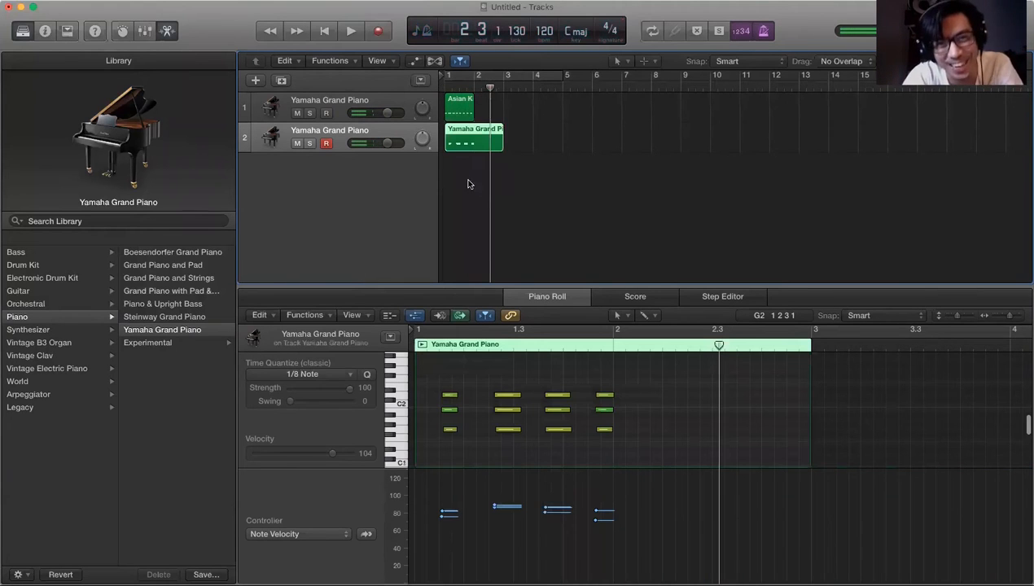
Compare the notes of the Asian Kit region and the chord region by viewing each in turn
{"action": "left_click", "coordinate": [460, 117]}
{"action": "left_click", "coordinate": [460, 132]}
{"action": "left_click", "coordinate": [460, 107]}
{"action": "left_click", "coordinate": [462, 133]}
{"action": "left_click", "coordinate": [460, 107]}
{"action": "left_click", "coordinate": [461, 131]}
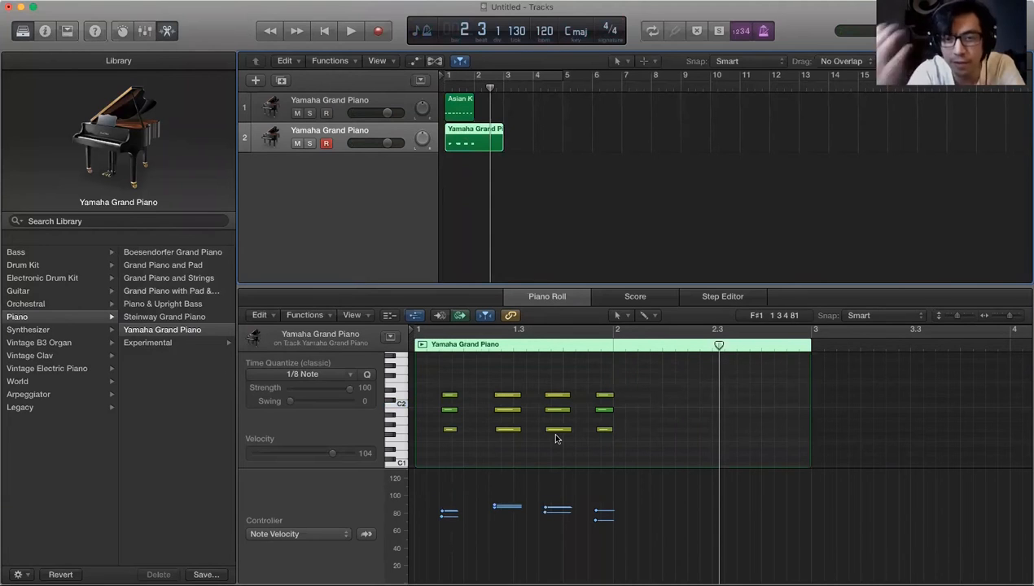
Copy all 12 chord notes from the second track's region and paste them into the Asian Kit region at bar 1
{"action": "left_click_drag", "start_coordinate": [647, 450], "coordinate": [433, 374]}
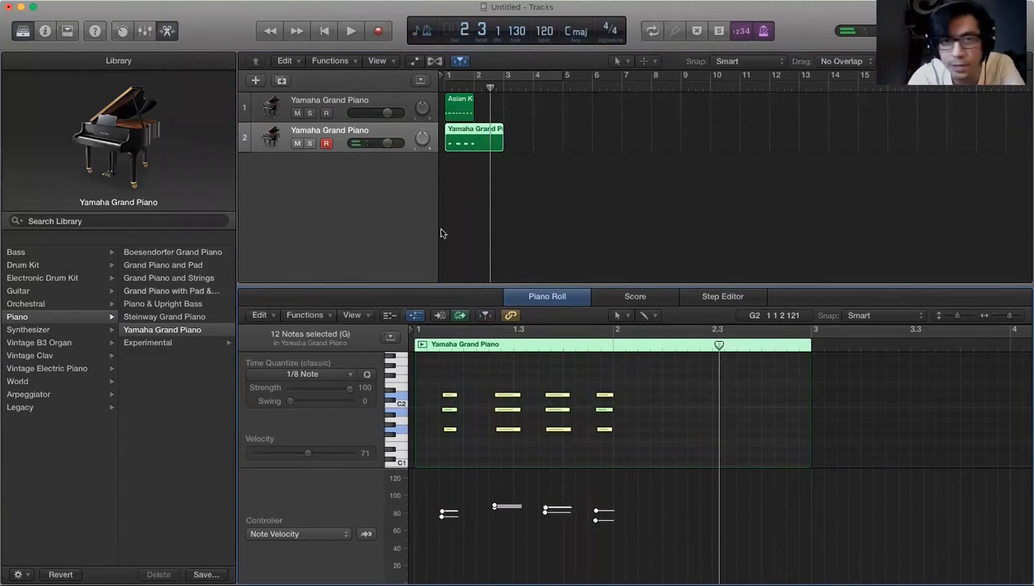
{"action": "left_click", "coordinate": [460, 111]}
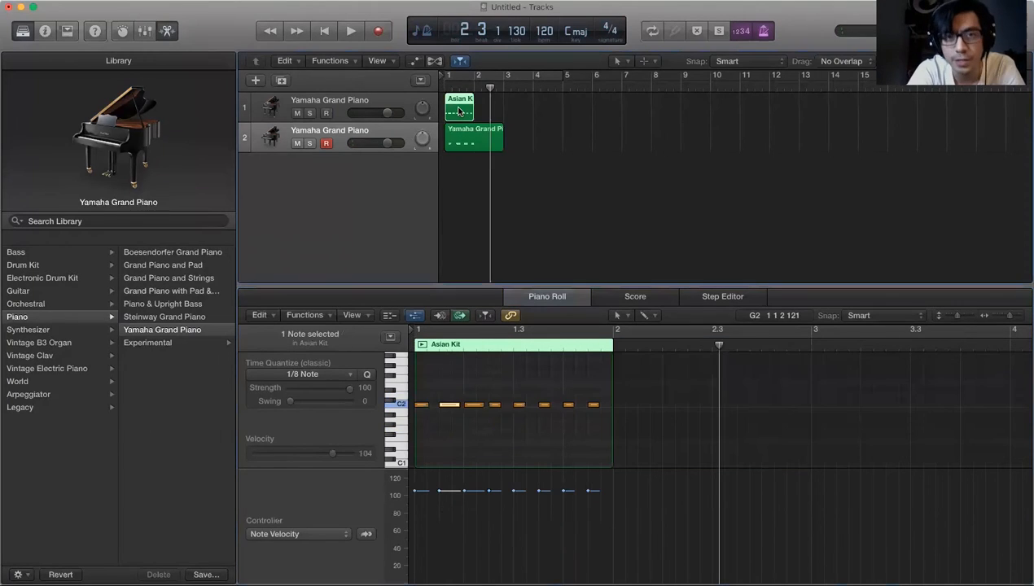
{"action": "left_click", "coordinate": [447, 88]}
{"action": "key", "text": "super+v"}
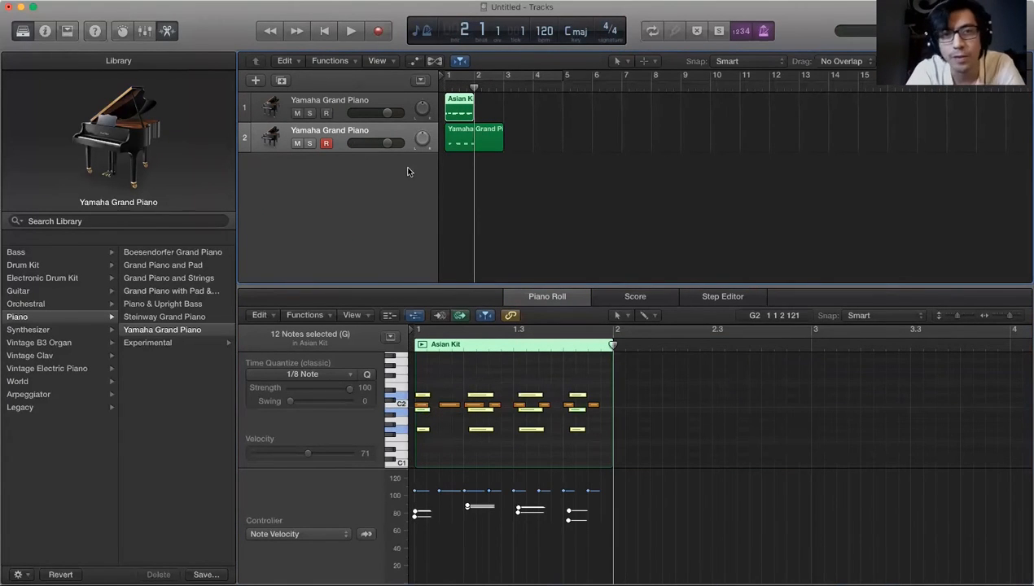
Play both tracks from bar 1 to nearly the end of the bar
{"action": "left_click", "coordinate": [329, 37]}
{"action": "key", "text": "space"}
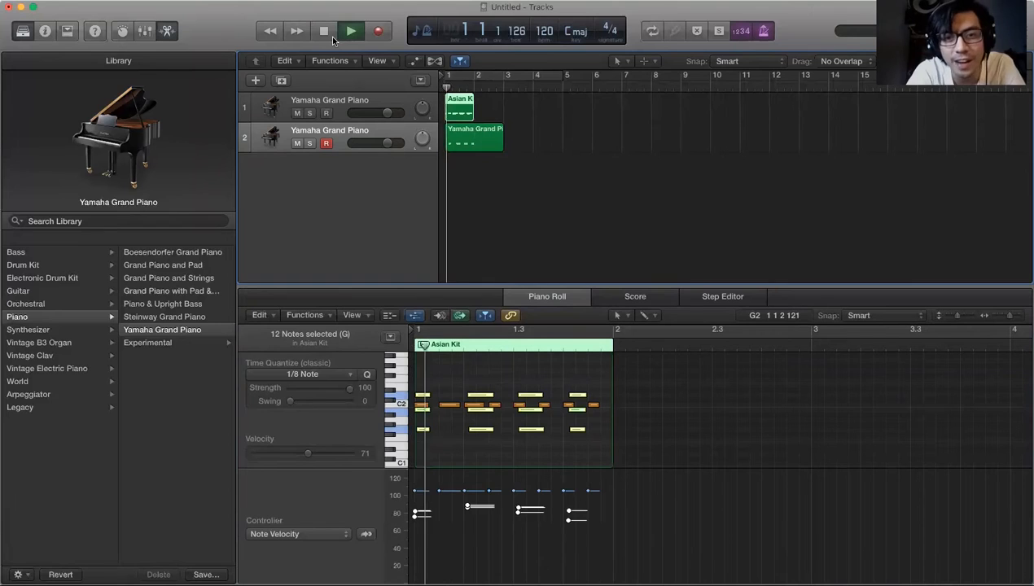
{"action": "left_click", "coordinate": [330, 36]}
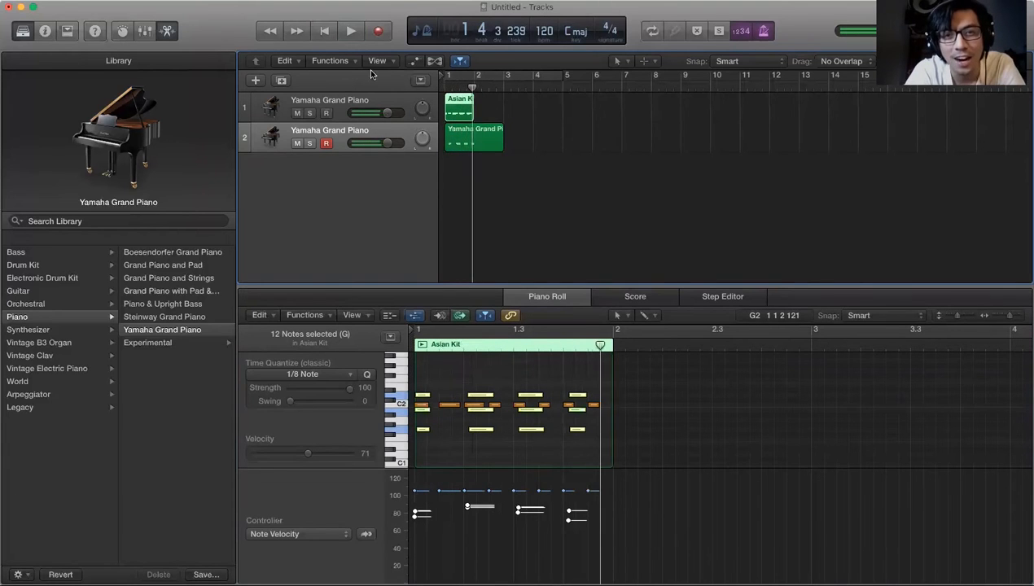
Delete the Asian Kit region and the chord region together, and remove the second Yamaha Grand Piano track
{"action": "left_click", "coordinate": [518, 213]}
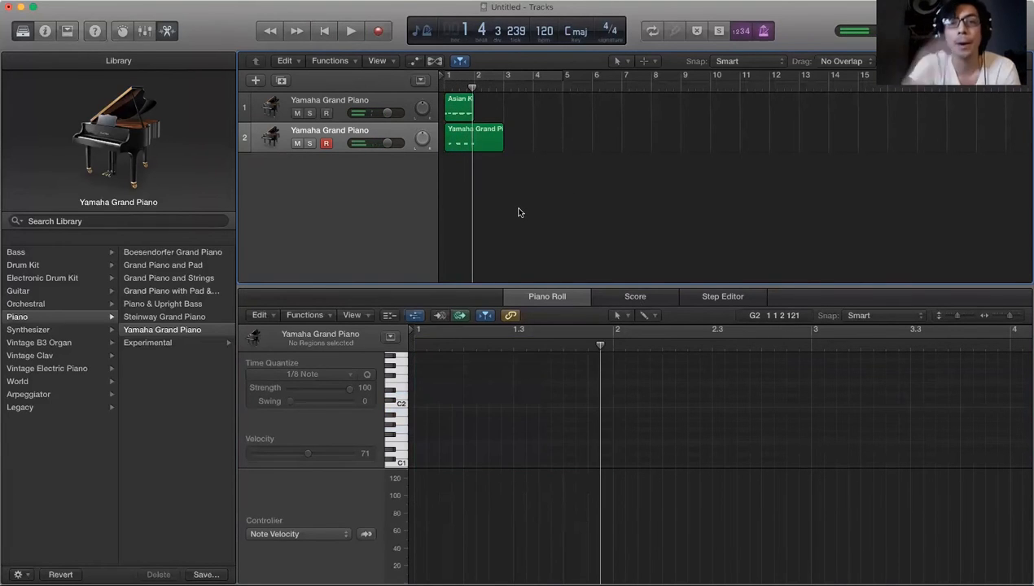
{"action": "left_click", "coordinate": [467, 143]}
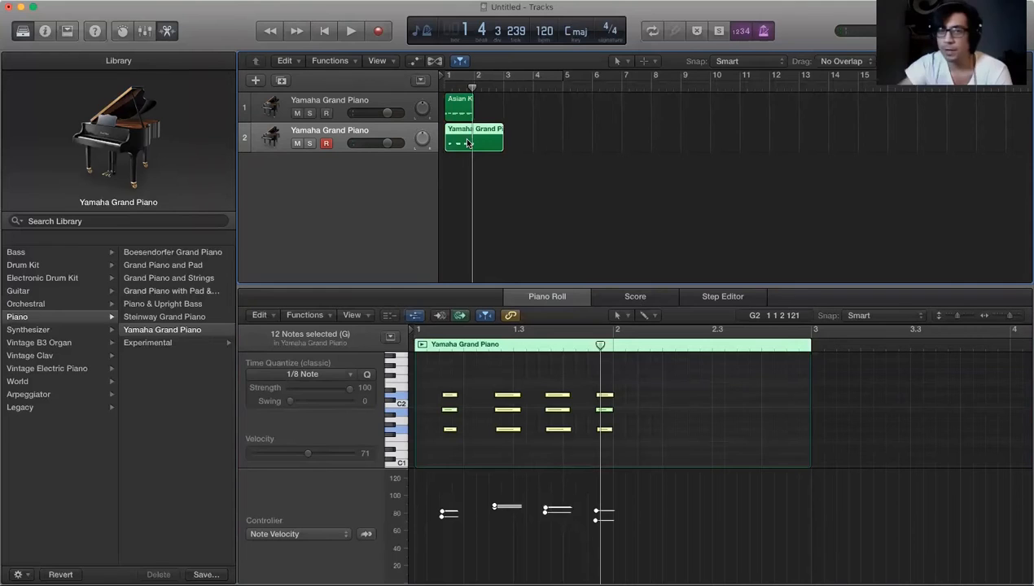
{"action": "left_click", "coordinate": [453, 107]}
{"action": "key", "text": "Delete"}
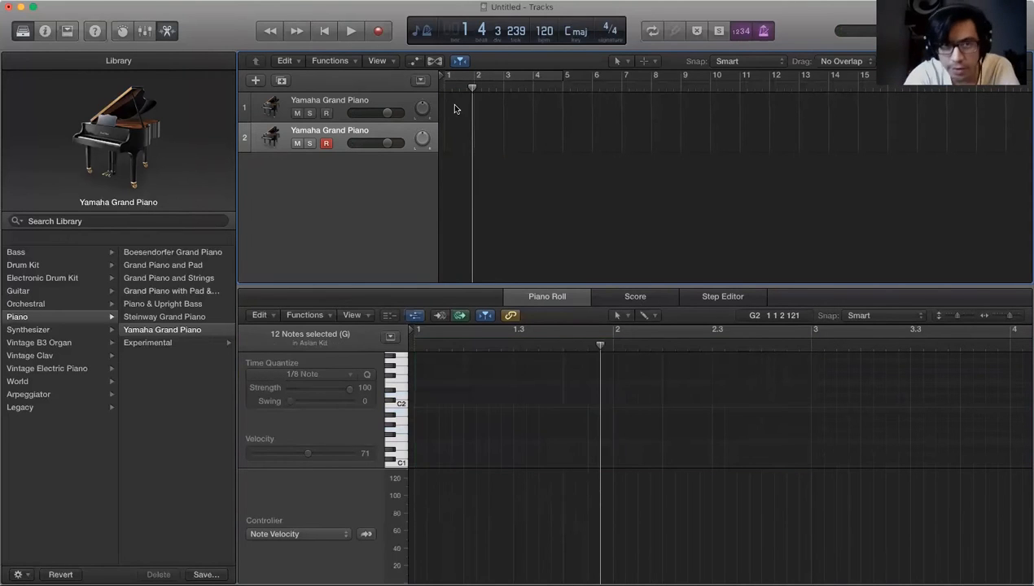
{"action": "left_click", "coordinate": [284, 133]}
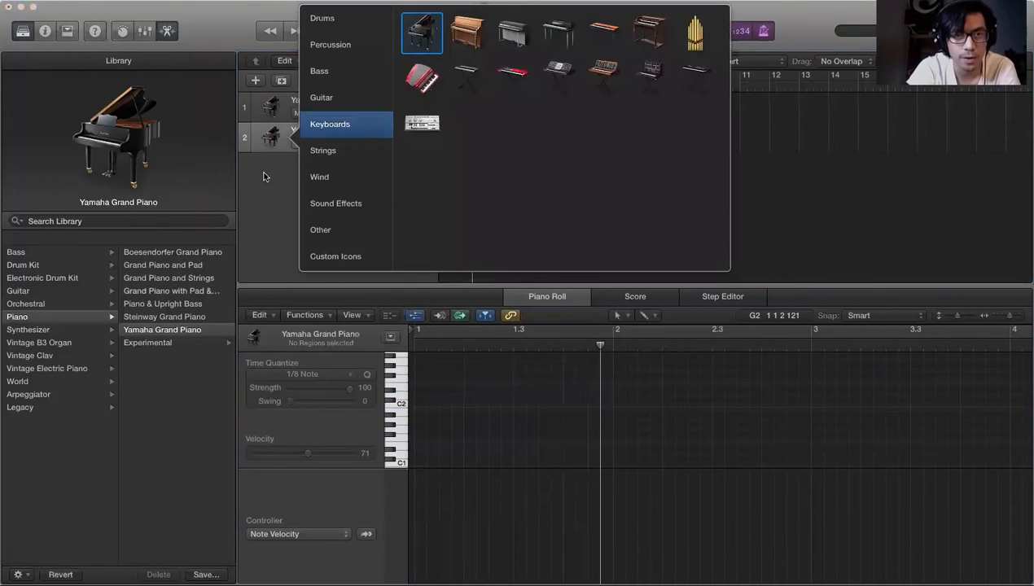
{"action": "left_click", "coordinate": [285, 145]}
{"action": "key", "text": "super+BackSpace"}
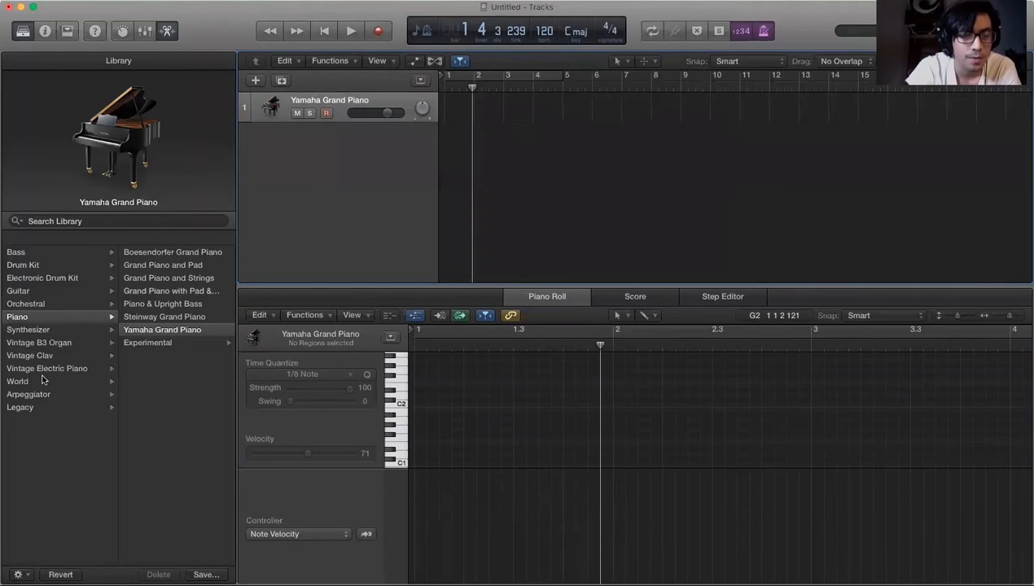
Browse the library's instrument categories and load the Asian Kit from World Percussion onto the remaining track
{"action": "left_click", "coordinate": [43, 408]}
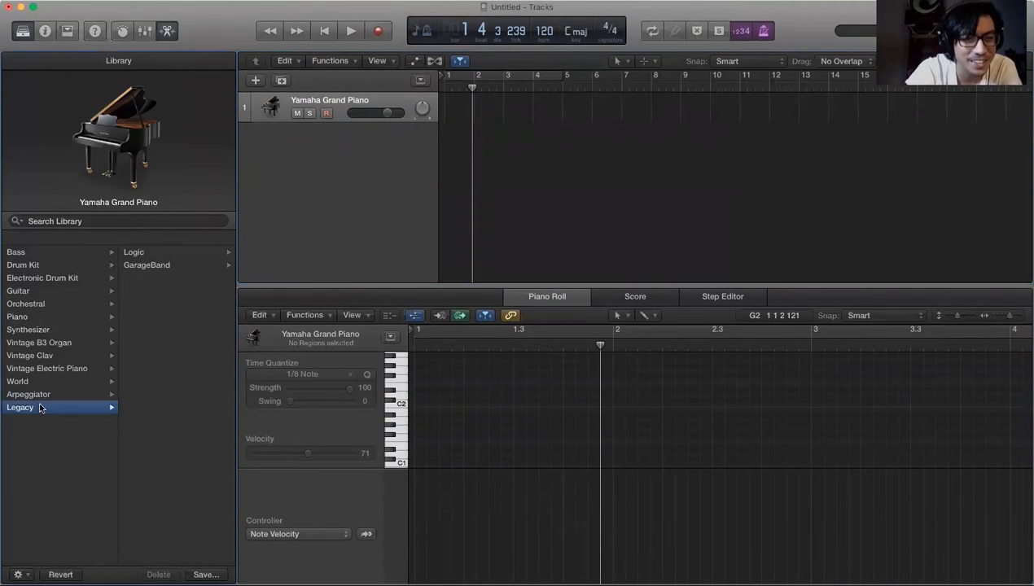
{"action": "left_click", "coordinate": [45, 382]}
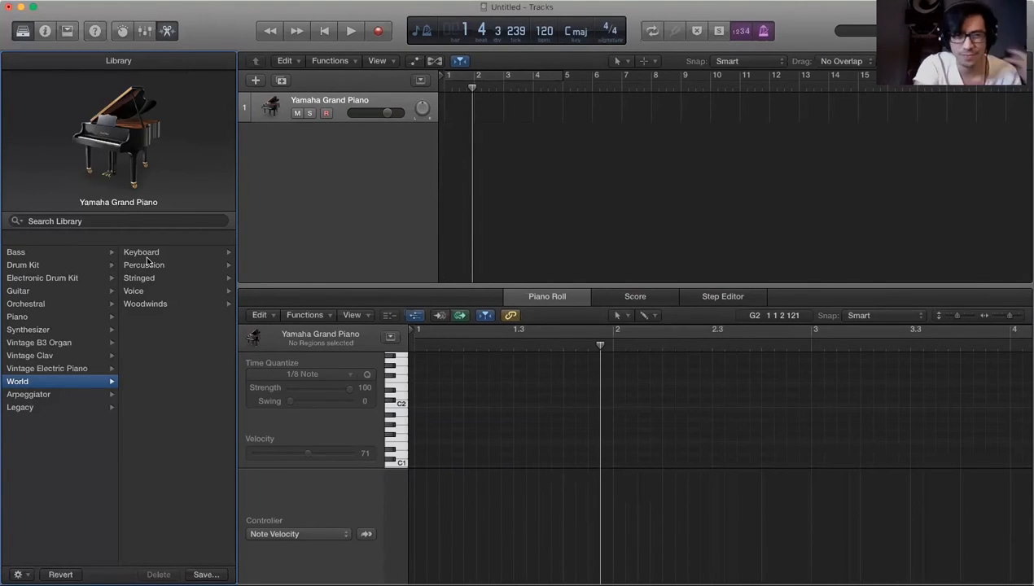
{"action": "left_click", "coordinate": [48, 407]}
{"action": "left_click", "coordinate": [49, 394]}
{"action": "left_click", "coordinate": [51, 382]}
{"action": "left_click", "coordinate": [157, 265]}
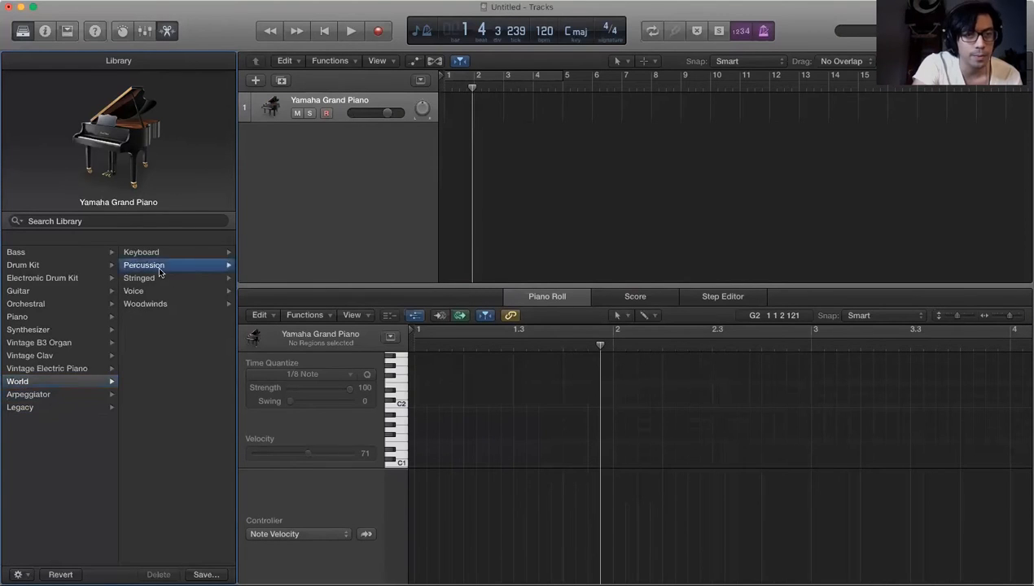
{"action": "left_click", "coordinate": [167, 279]}
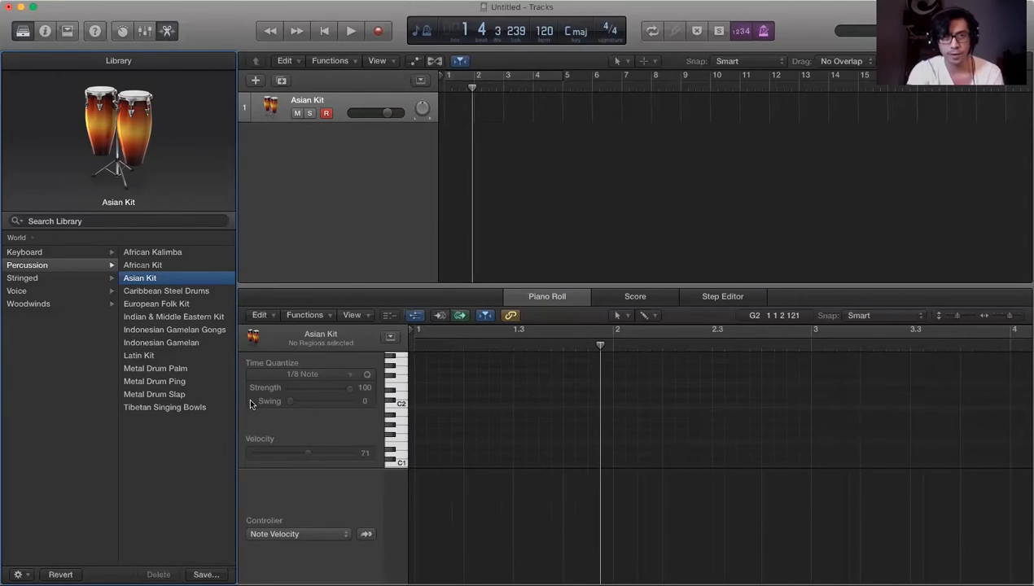
Record a pattern of short percussion notes about four bars long on the Asian Kit track from bar 1
{"action": "left_click", "coordinate": [325, 32]}
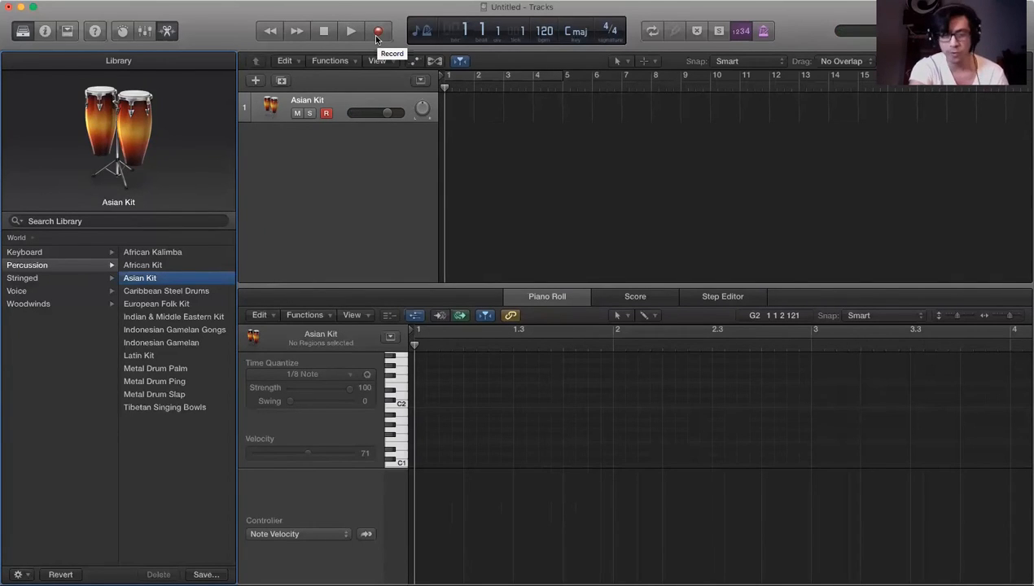
{"action": "left_click", "coordinate": [376, 36]}
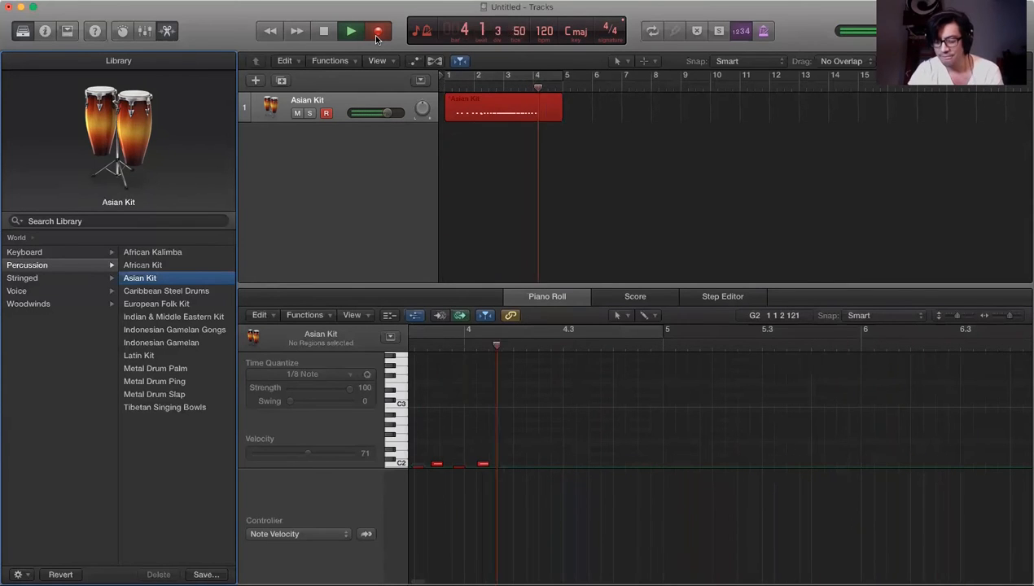
{"action": "key", "text": "space"}
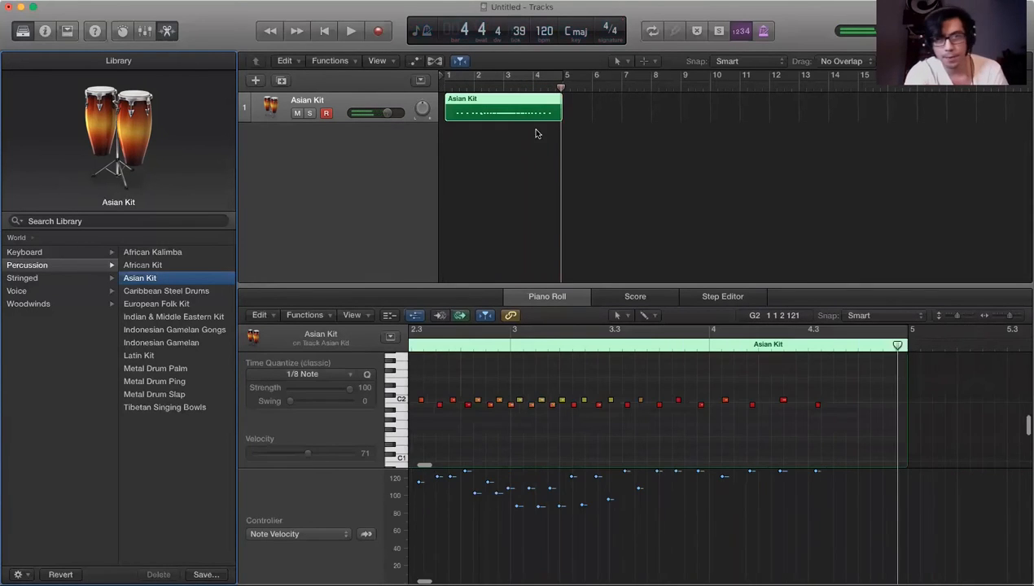
Select all the notes below the C2 row in the Asian Kit region, try moving them up a semitone, and undo the move
{"action": "scroll", "coordinate": [613, 408], "scroll_direction": "left", "scroll_amount": 10}
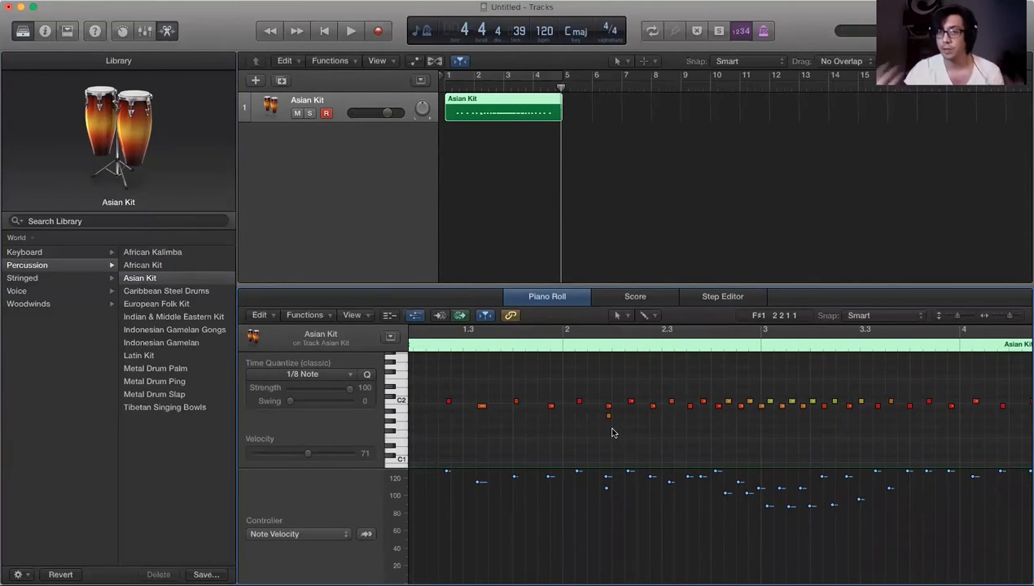
{"action": "scroll", "coordinate": [613, 433], "scroll_direction": "left", "scroll_amount": 3}
{"action": "scroll", "coordinate": [613, 433], "scroll_direction": "right", "scroll_amount": 5}
{"action": "scroll", "coordinate": [829, 418], "scroll_direction": "right", "scroll_amount": 10}
{"action": "scroll", "coordinate": [839, 416], "scroll_direction": "right", "scroll_amount": 6}
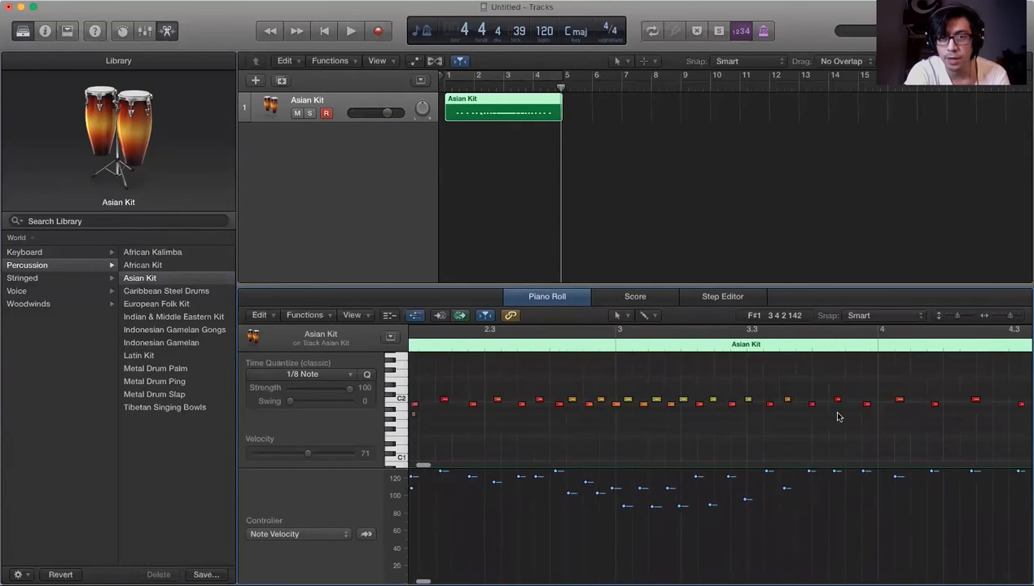
{"action": "left_click_drag", "start_coordinate": [981, 422], "coordinate": [415, 399]}
{"action": "scroll", "coordinate": [780, 449], "scroll_direction": "right", "scroll_amount": 10}
{"action": "scroll", "coordinate": [780, 448], "scroll_direction": "right", "scroll_amount": 2}
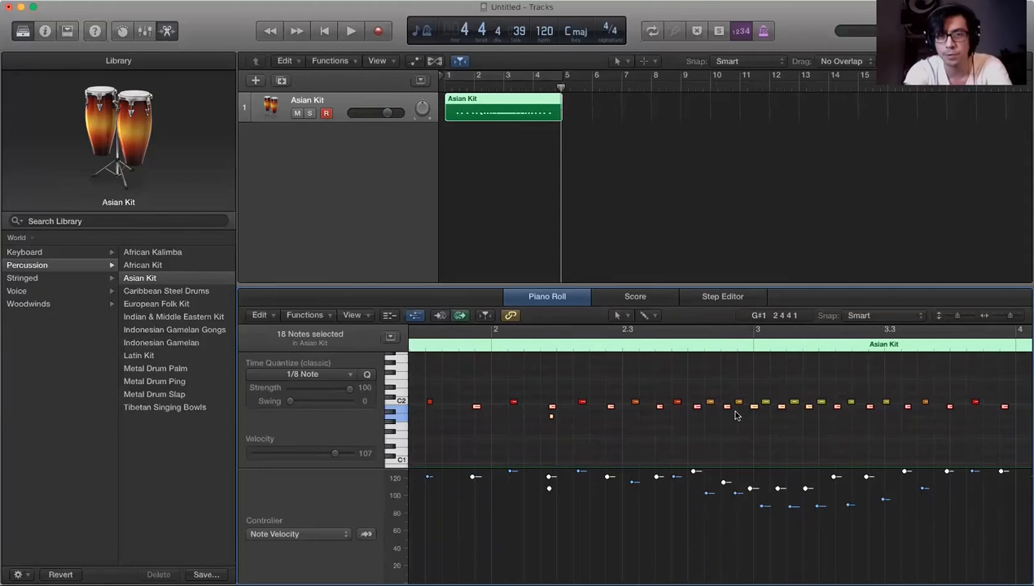
{"action": "left_click_drag", "start_coordinate": [661, 409], "coordinate": [658, 403]}
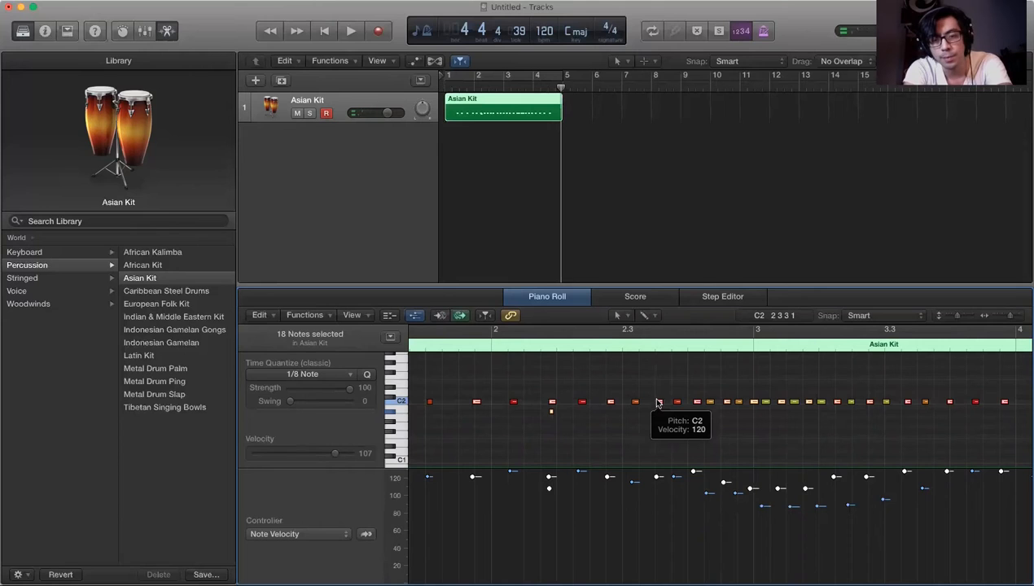
{"action": "key", "text": "super+z"}
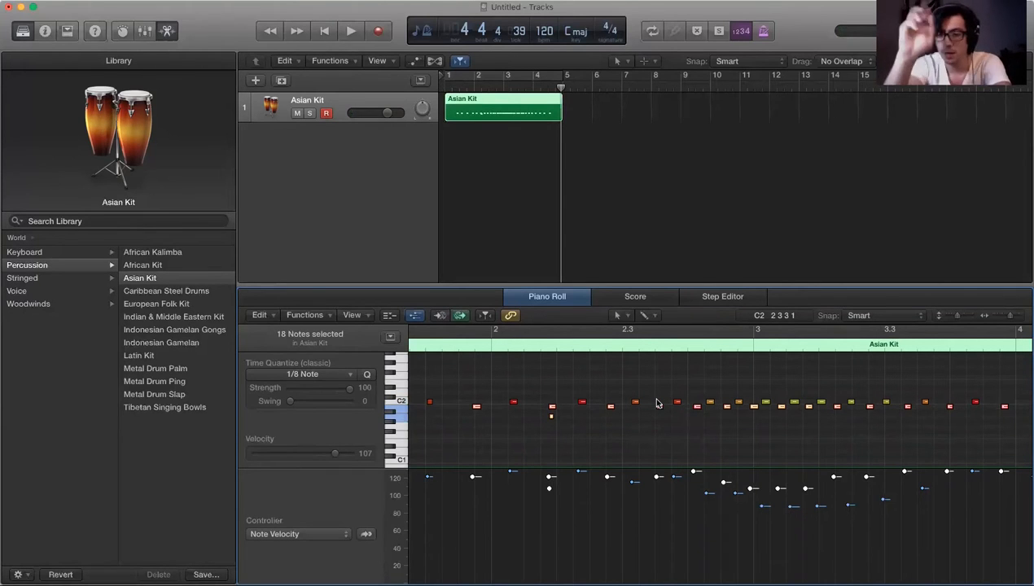
Transpose the selected notes up and down in semitone steps, ending one semitone higher with the main row on C2, and play the pattern
{"action": "key", "text": "alt+Up"}
{"action": "key", "text": "alt+Down"}
{"action": "key", "text": "alt+Down"}
{"action": "key", "text": "alt+Down"}
{"action": "key", "text": "alt+Down"}
{"action": "key", "text": "alt+Up"}
{"action": "key", "text": "alt+Up"}
{"action": "key", "text": "alt+Up"}
{"action": "key", "text": "alt+Up"}
{"action": "key", "text": "alt+Up"}
{"action": "key", "text": "alt+Up"}
{"action": "key", "text": "alt+Down"}
{"action": "key", "text": "alt+Down"}
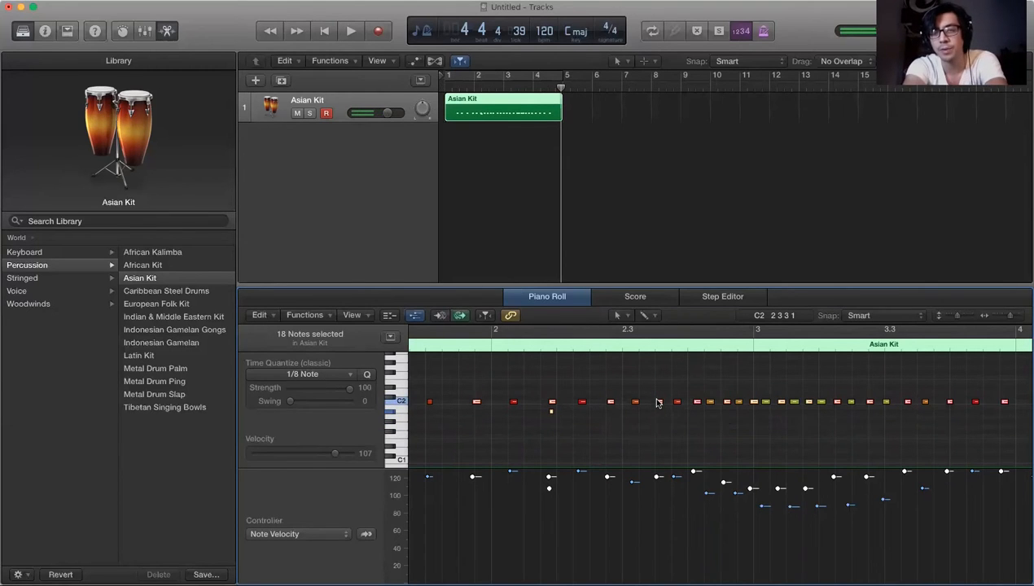
{"action": "double_click", "coordinate": [572, 346]}
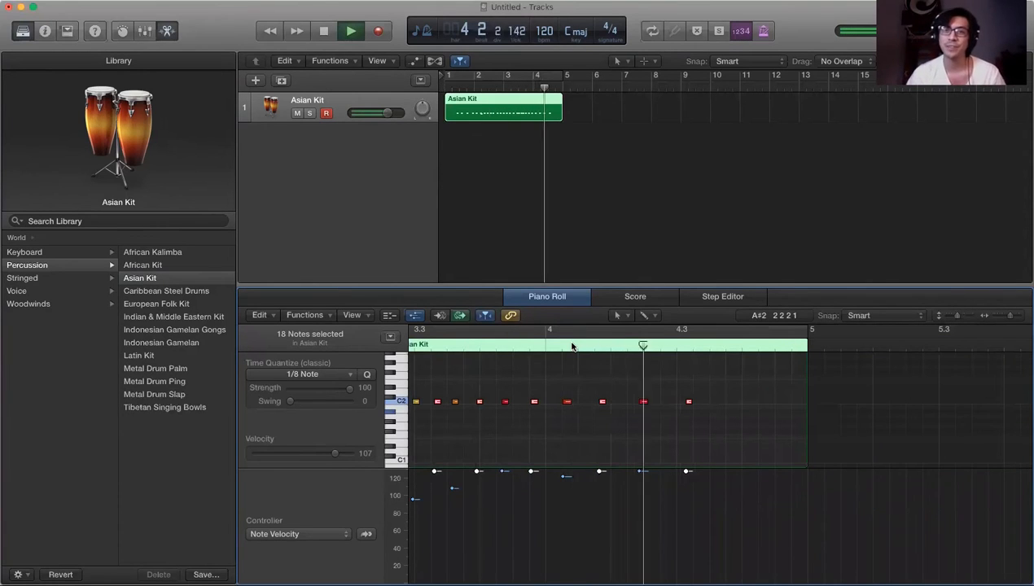
{"action": "left_click", "coordinate": [492, 346]}
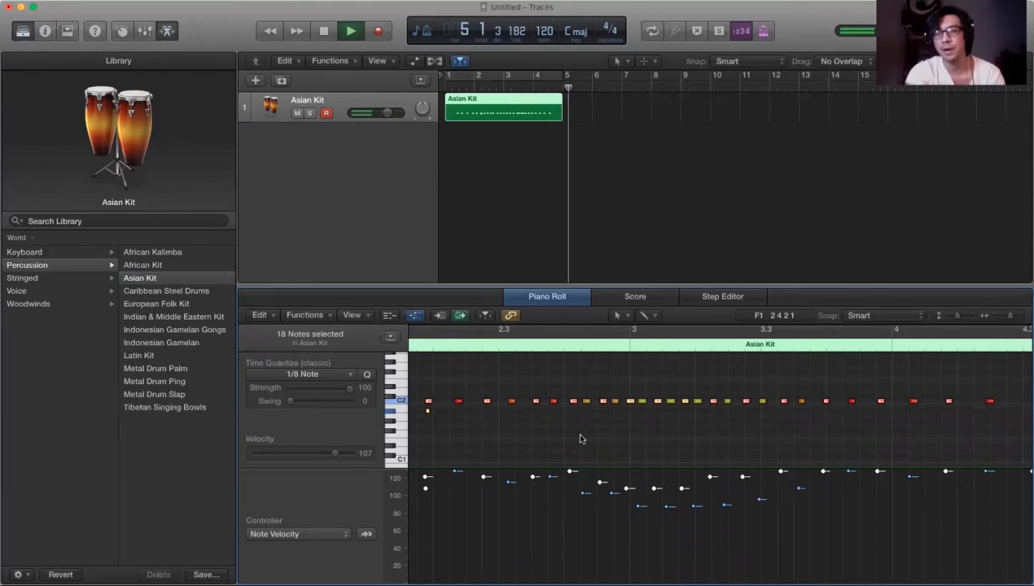
Shape the note velocities into a line falling to about bar 3 and rising to 124 at 4 3 1 1, and play the result
{"action": "key", "text": "super+Left"}
{"action": "scroll", "coordinate": [609, 521], "scroll_direction": "left", "scroll_amount": 3}
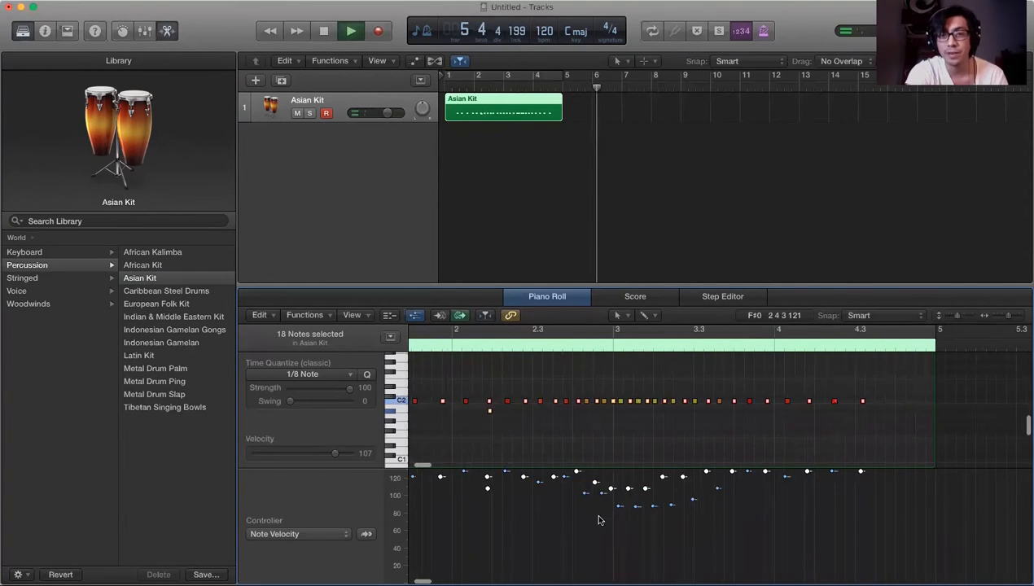
{"action": "scroll", "coordinate": [518, 517], "scroll_direction": "left", "scroll_amount": 3}
{"action": "scroll", "coordinate": [492, 493], "scroll_direction": "left", "scroll_amount": 2}
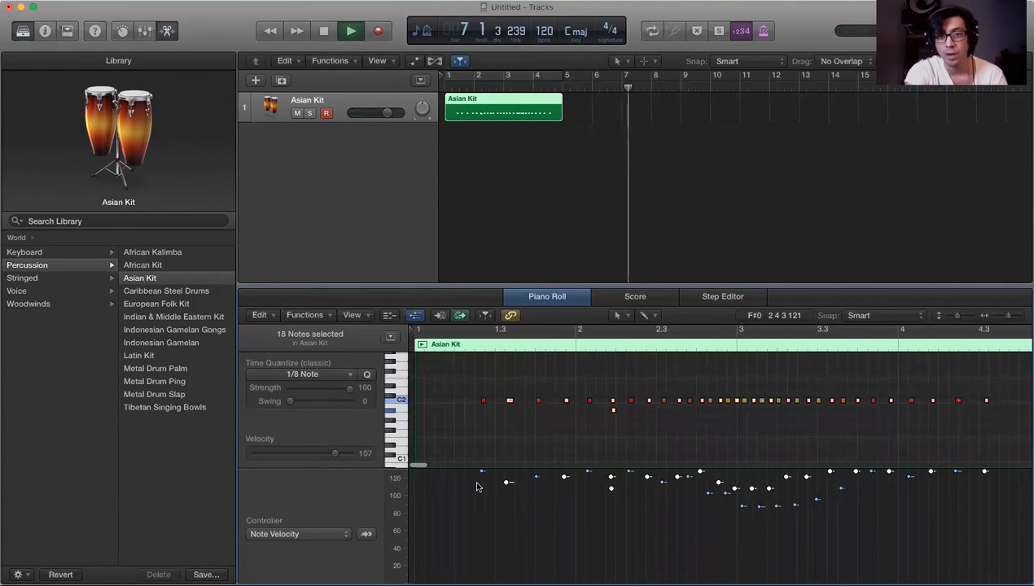
{"action": "mouse_move", "coordinate": [472, 481]}
{"action": "left_mouse_down"}
{"action": "mouse_move", "coordinate": [741, 503]}
{"action": "mouse_move", "coordinate": [985, 472]}
{"action": "left_mouse_up"}
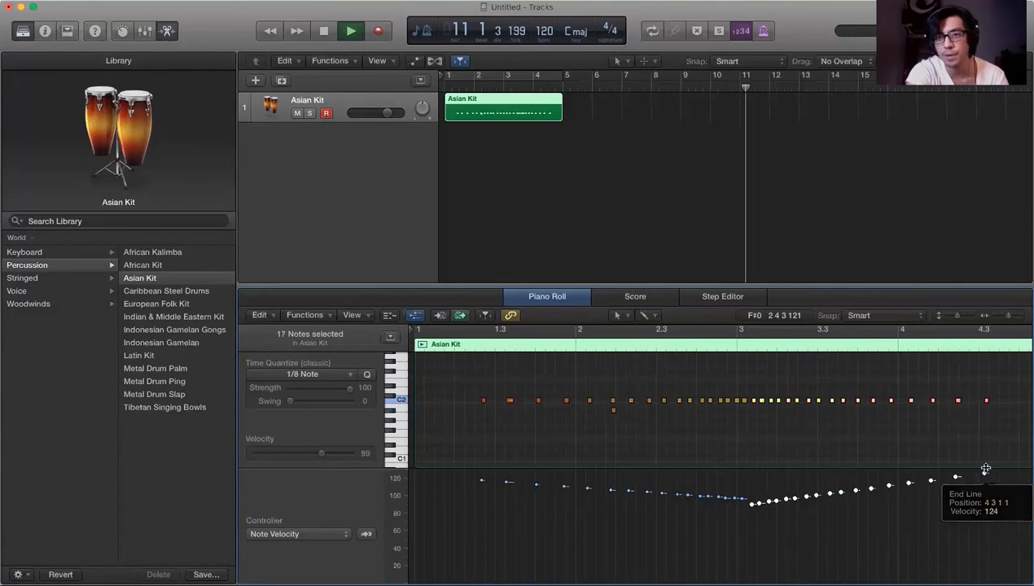
{"action": "left_click", "coordinate": [615, 346]}
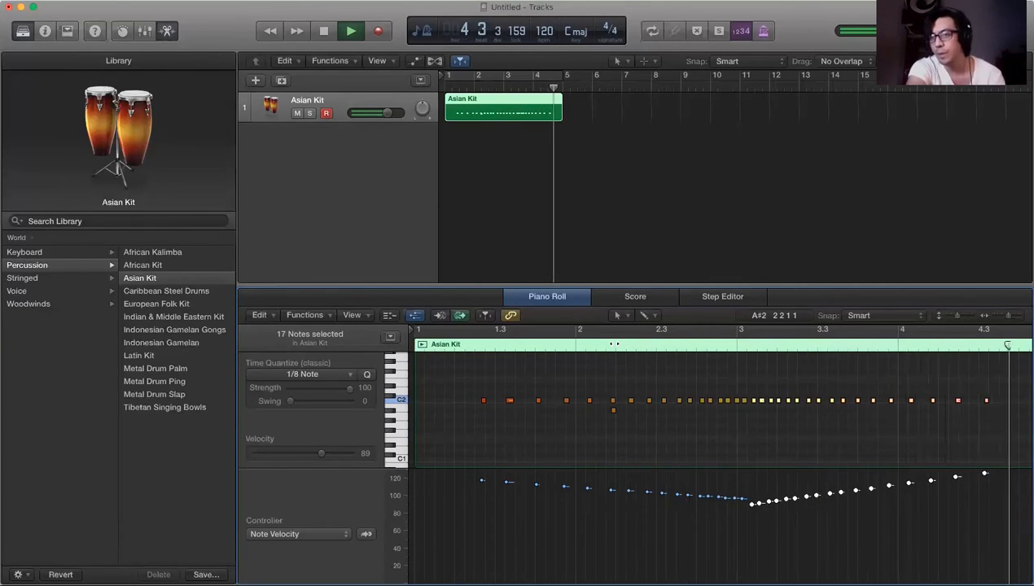
{"action": "key", "text": "space"}
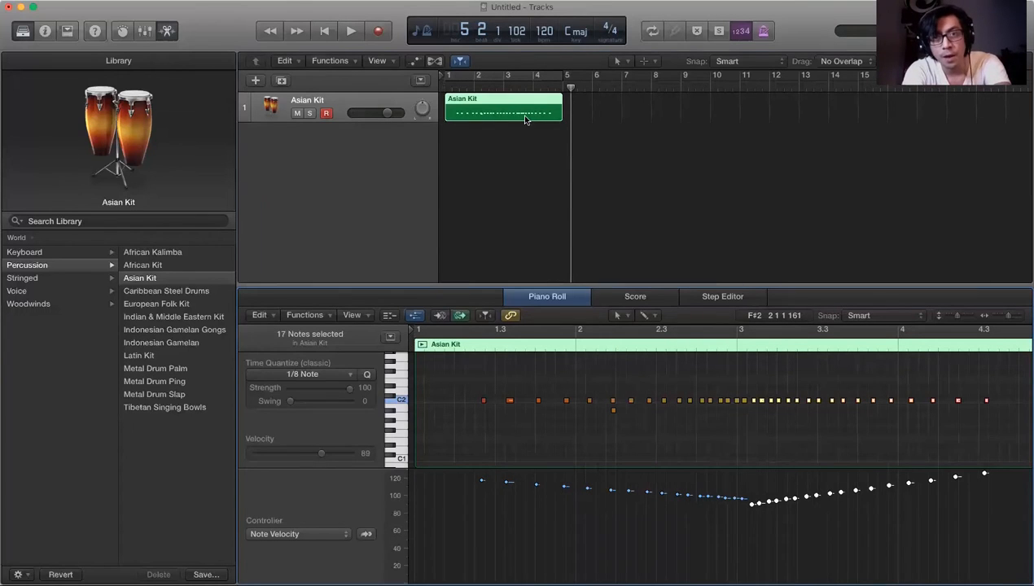
Delete the Asian Kit region and record eight evenly spaced C2 percussion notes over two bars from bar 1
{"action": "key", "text": "Delete"}
{"action": "left_click", "coordinate": [324, 32]}
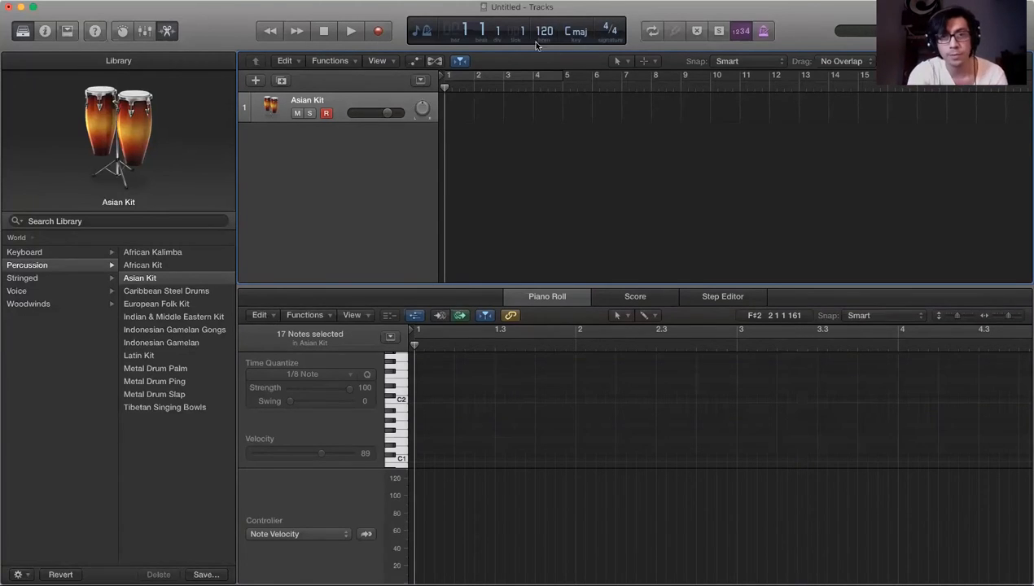
{"action": "left_click", "coordinate": [381, 32]}
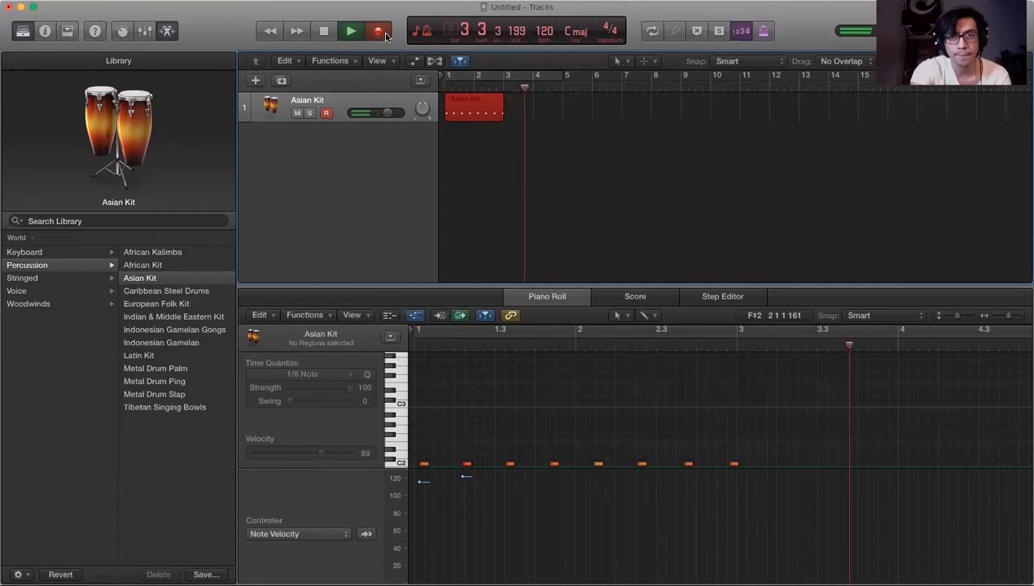
{"action": "key", "text": "space"}
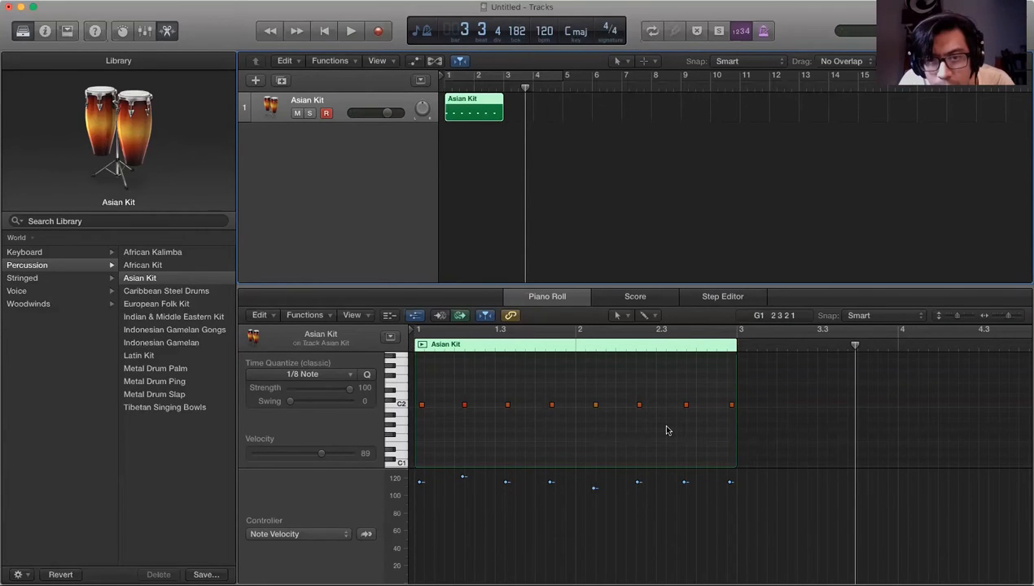
Quantize all the recorded notes in the Asian Kit region to 1/8 notes
{"action": "left_click_drag", "start_coordinate": [747, 424], "coordinate": [382, 394]}
{"action": "left_click", "coordinate": [367, 375]}
Try moving the fifth note back to the start of bar 2, and undo the move
{"action": "left_click", "coordinate": [596, 407]}
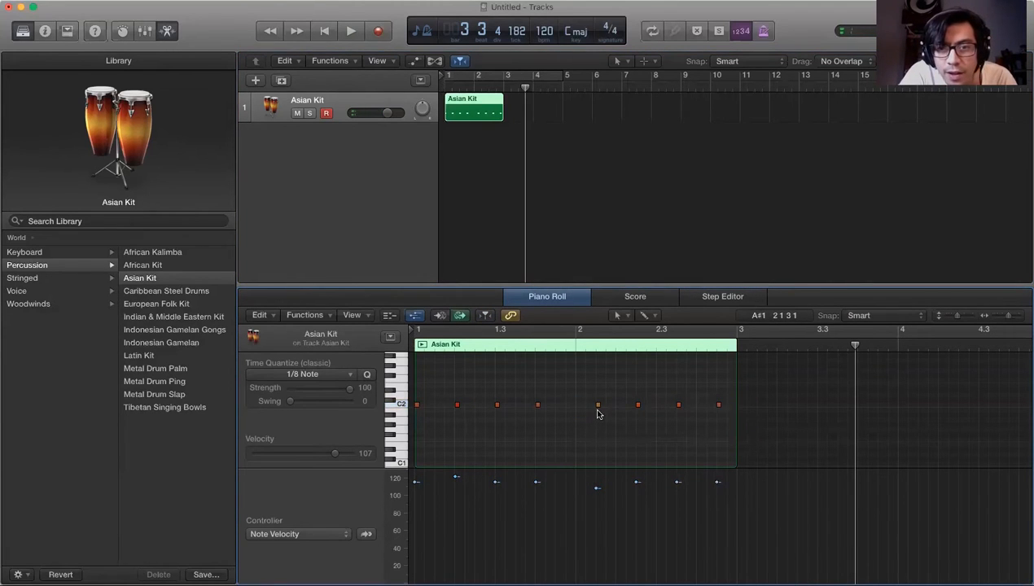
{"action": "left_click_drag", "start_coordinate": [597, 406], "coordinate": [577, 408]}
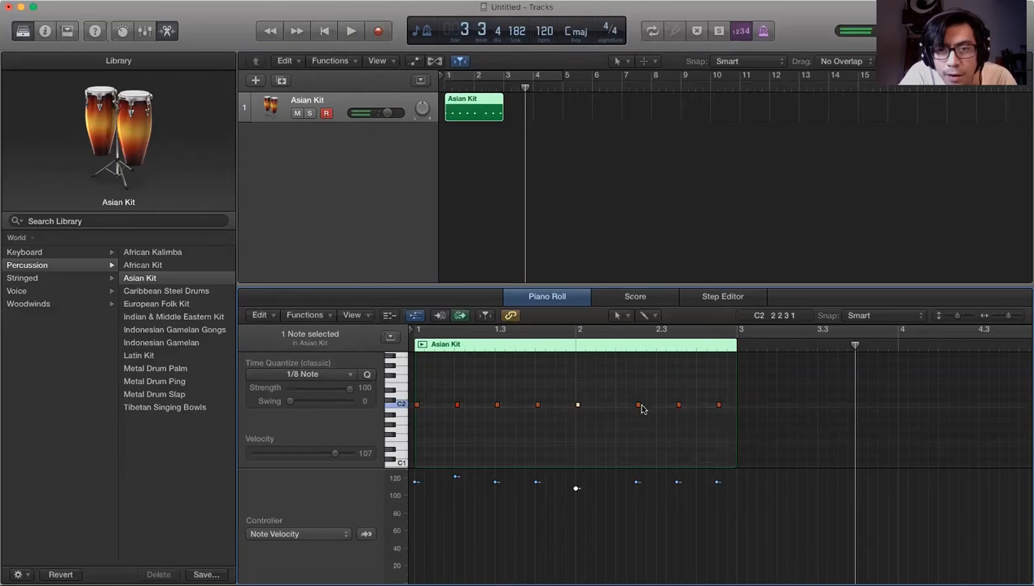
{"action": "key", "text": "super+z"}
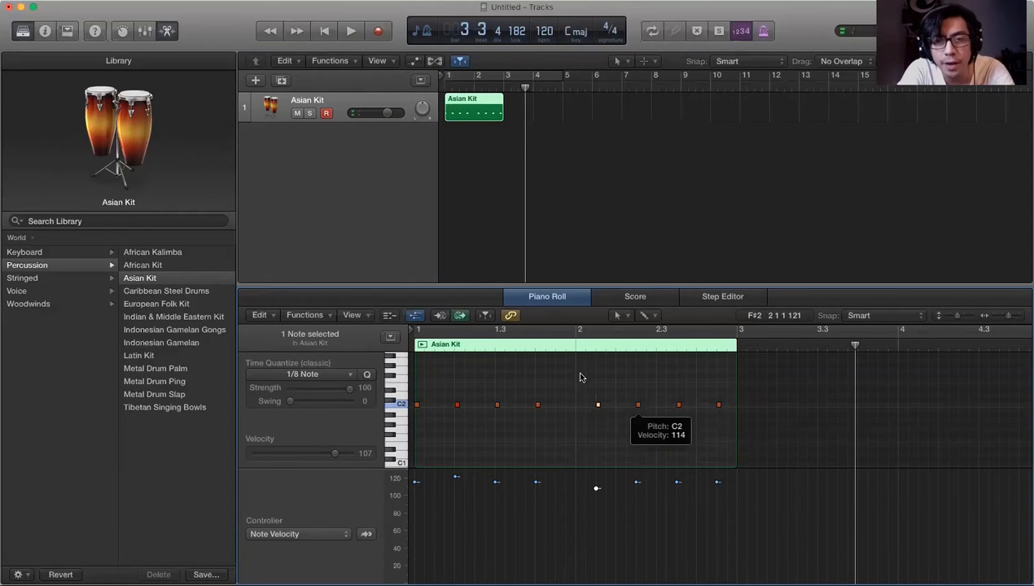
Place the playhead at bar 2 and delete the four notes in the region's second bar
{"action": "left_click", "coordinate": [577, 345]}
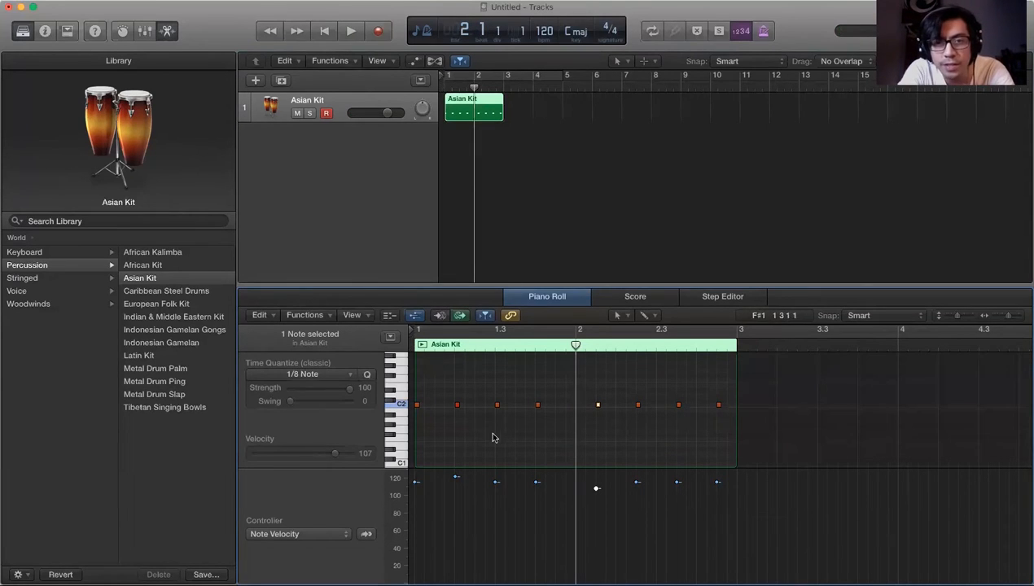
{"action": "left_click", "coordinate": [592, 223]}
{"action": "left_click", "coordinate": [487, 110]}
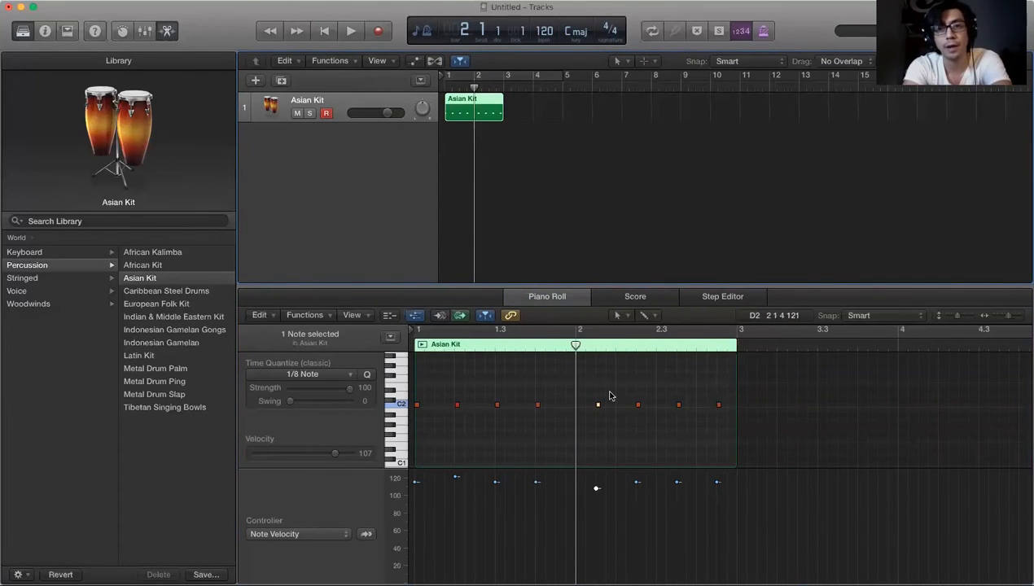
{"action": "left_click_drag", "start_coordinate": [594, 387], "coordinate": [760, 447]}
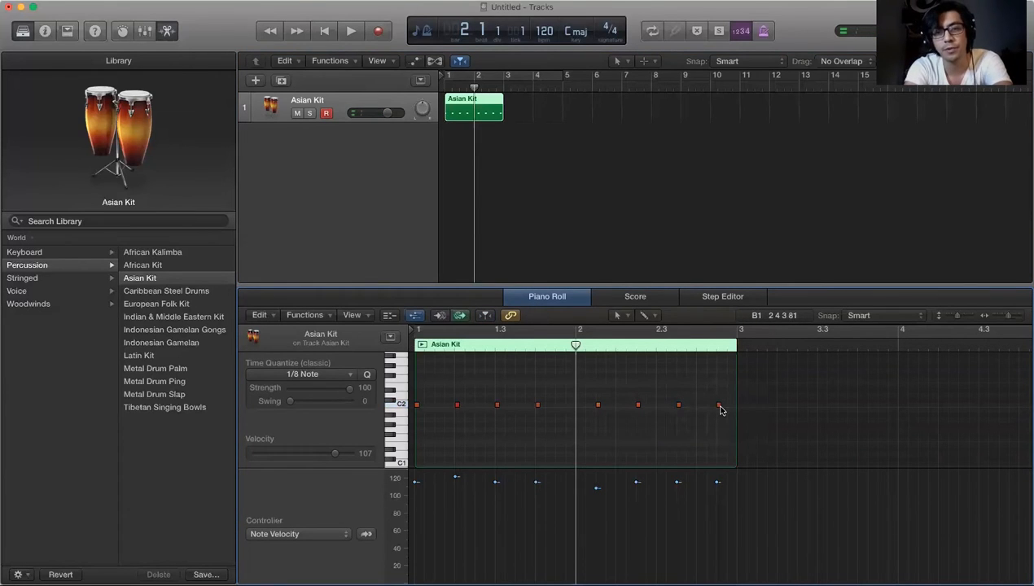
{"action": "left_click_drag", "start_coordinate": [583, 368], "coordinate": [736, 431]}
{"action": "key", "text": "Delete"}
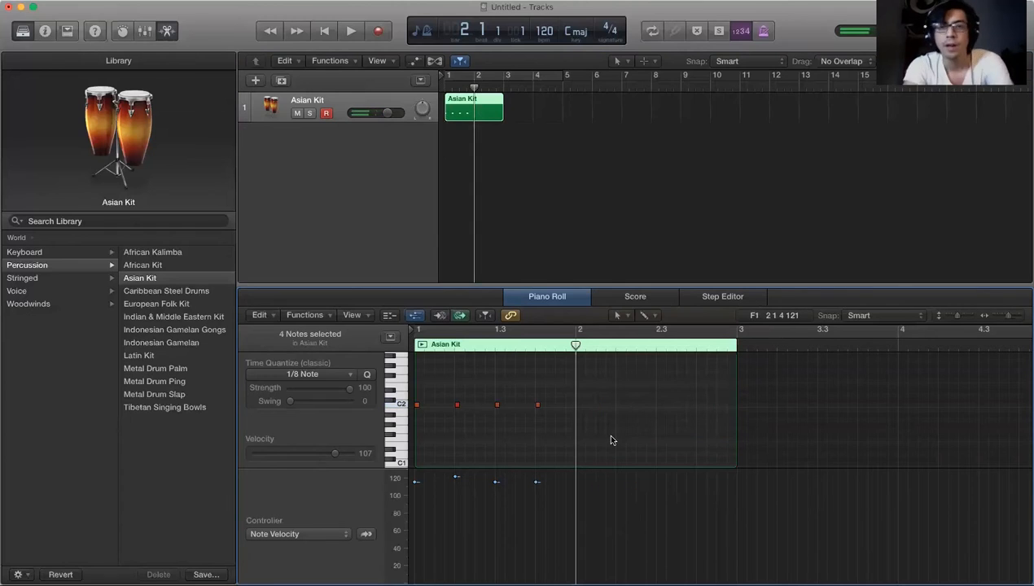
Copy the four notes of bar 1 to bar 2, try pasting another copy at bar 3, and undo that last paste
{"action": "left_click_drag", "start_coordinate": [574, 436], "coordinate": [419, 390]}
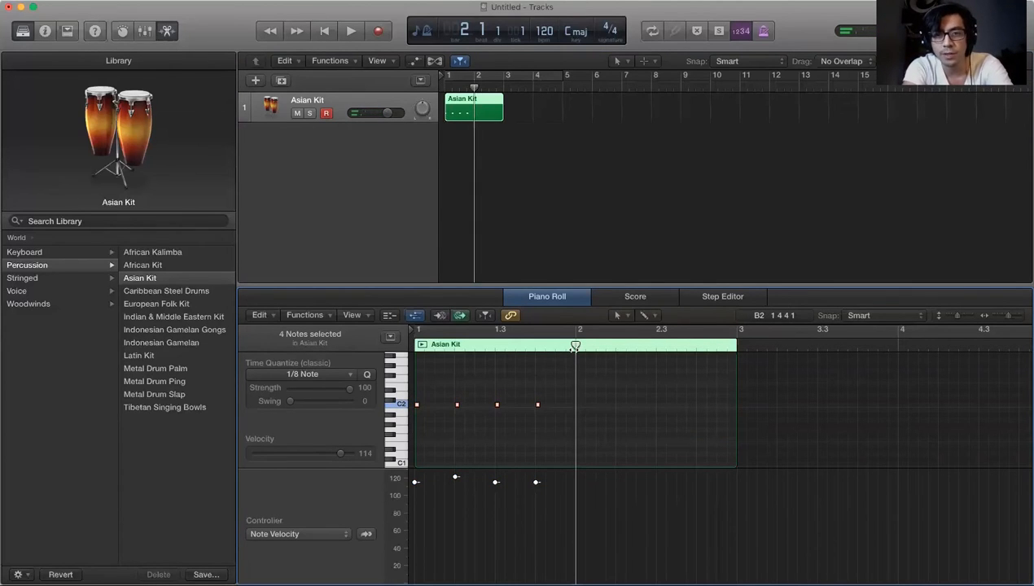
{"action": "key", "text": "super+v"}
{"action": "left_click_drag", "start_coordinate": [702, 345], "coordinate": [737, 345]}
{"action": "key", "text": "super+v"}
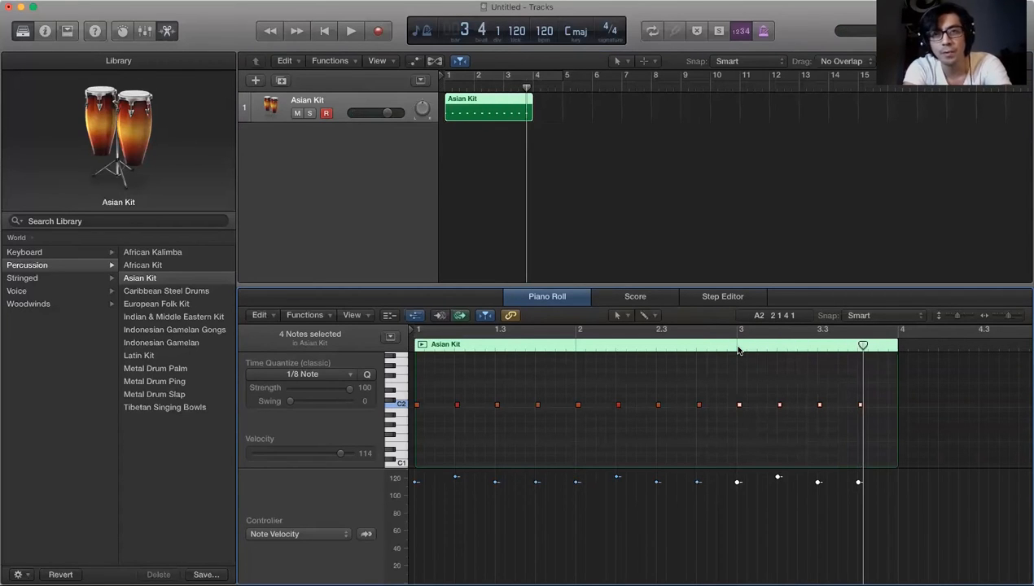
{"action": "key", "text": "super+z"}
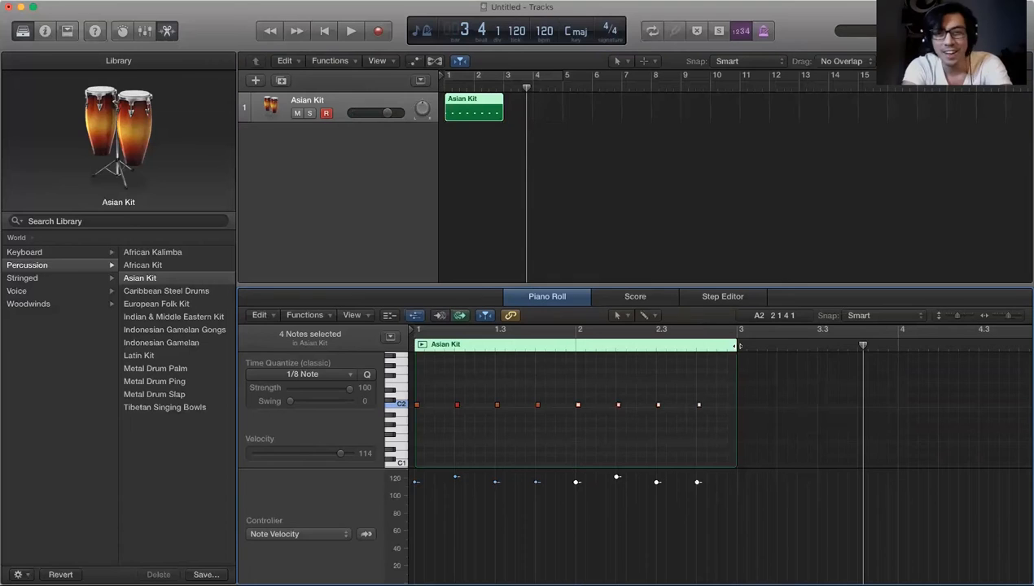
Return the playhead to bar 2 and delete the four pasted notes from that bar
{"action": "left_click", "coordinate": [472, 83]}
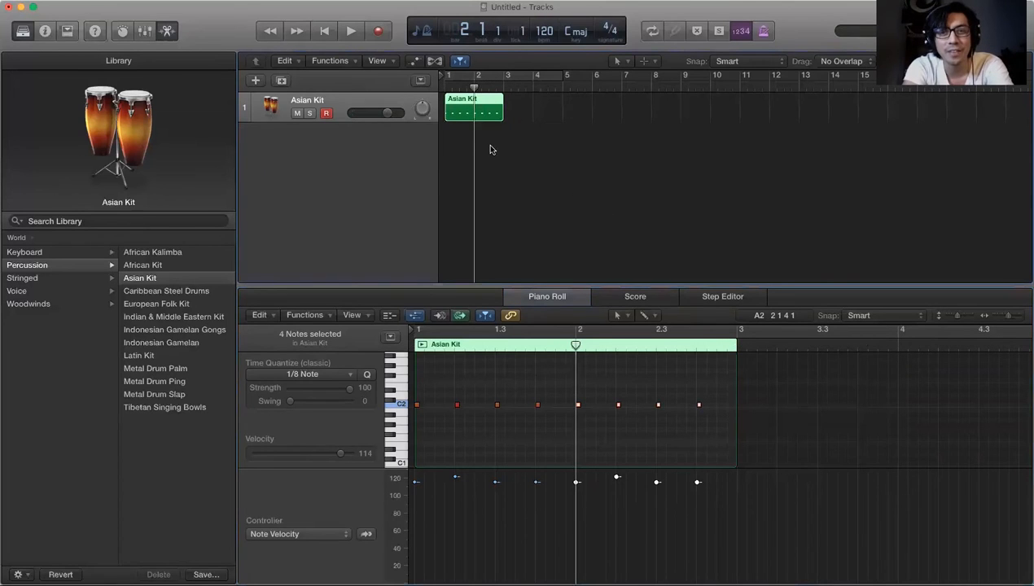
{"action": "left_click_drag", "start_coordinate": [570, 381], "coordinate": [697, 424]}
{"action": "key", "text": "Delete"}
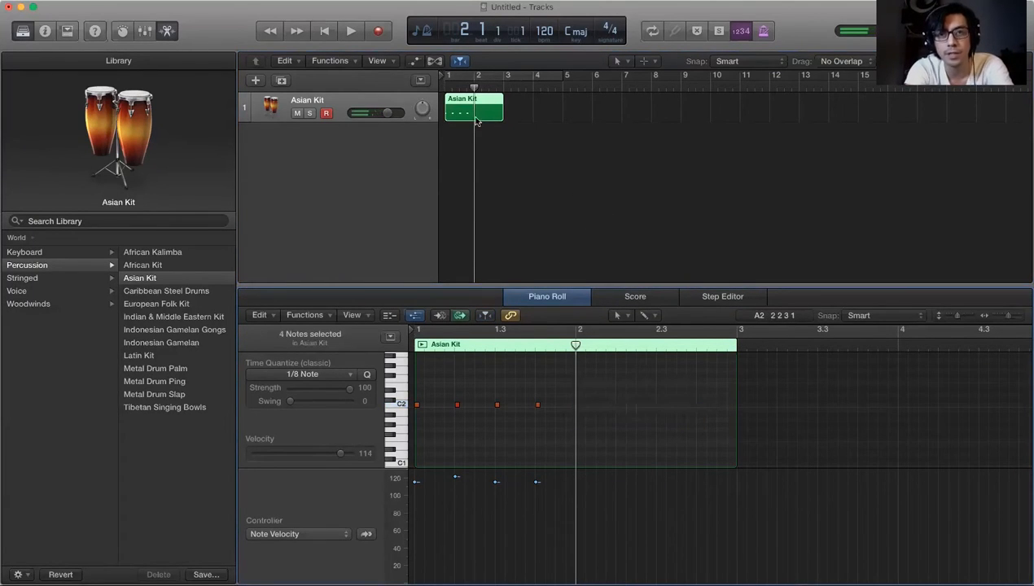
Split the Asian Kit region at bar 2 and delete the empty second part
{"action": "left_click", "coordinate": [618, 175]}
{"action": "left_click", "coordinate": [479, 108]}
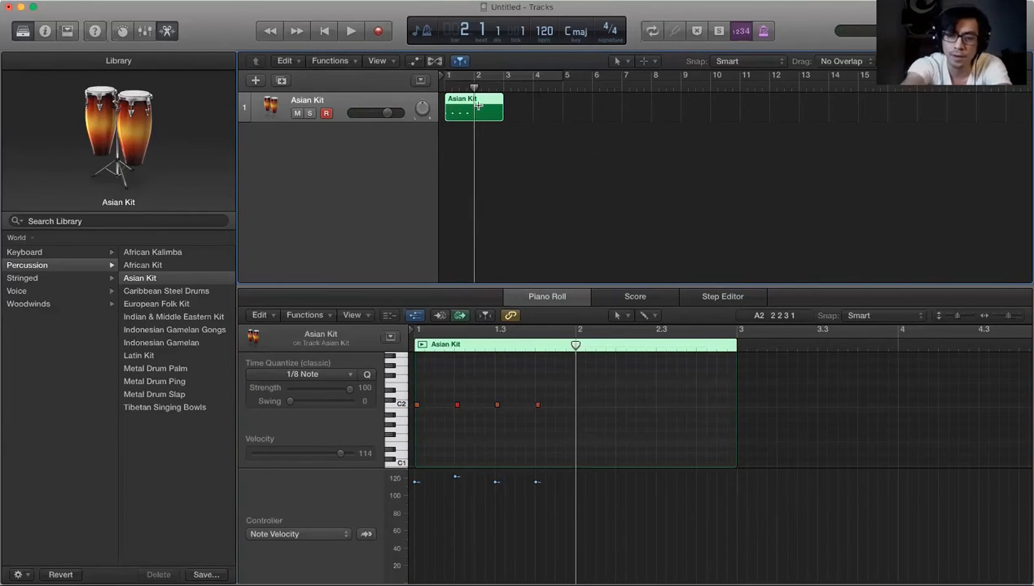
{"action": "key", "text": "super+t"}
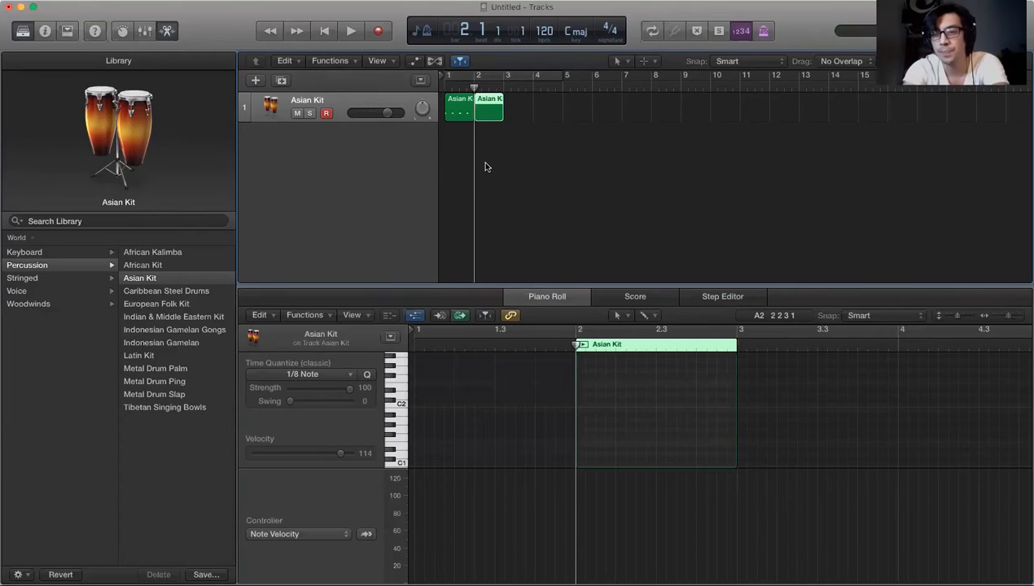
{"action": "key", "text": "Delete"}
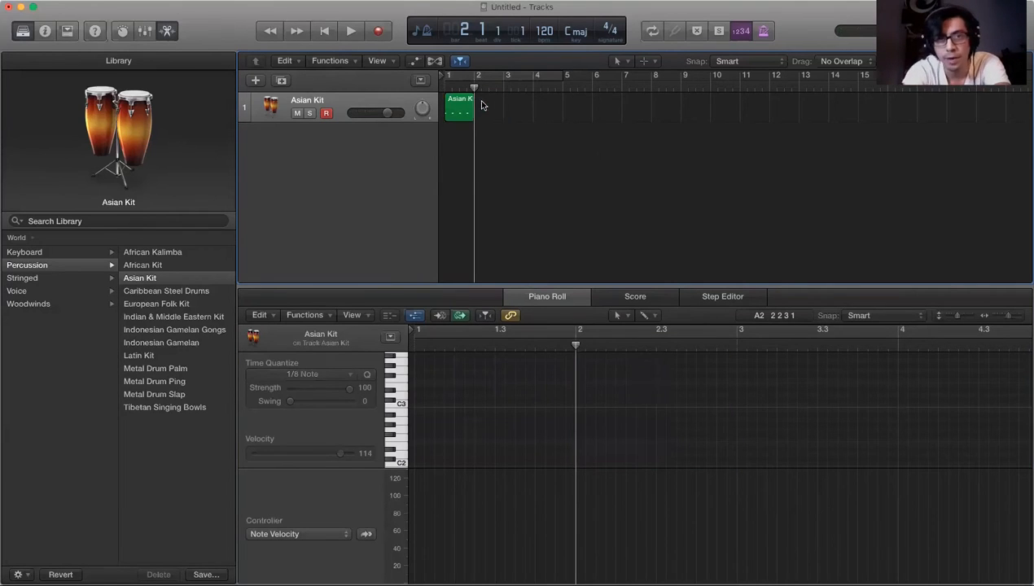
Loop the one-bar Asian Kit region up to the start of bar 7 and play it from bar 1
{"action": "left_click_drag", "start_coordinate": [473, 97], "coordinate": [772, 110]}
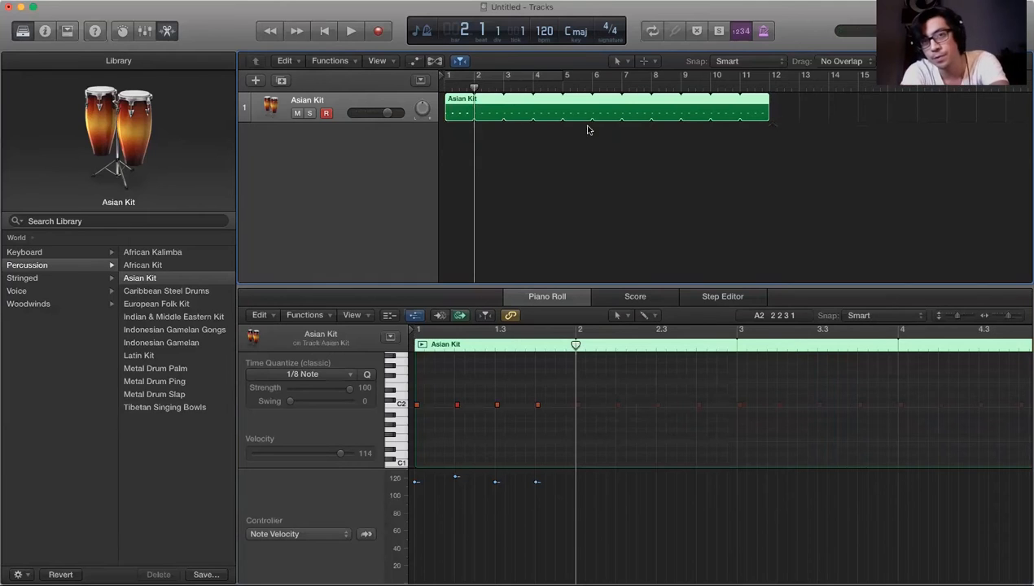
{"action": "key", "text": "super+z"}
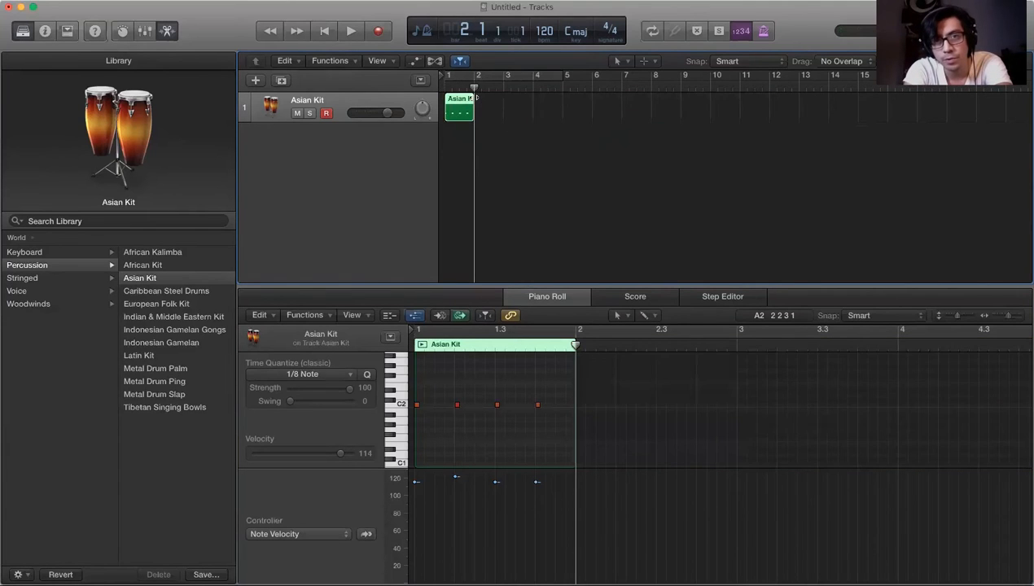
{"action": "left_click_drag", "start_coordinate": [475, 96], "coordinate": [620, 97]}
{"action": "left_click", "coordinate": [448, 85]}
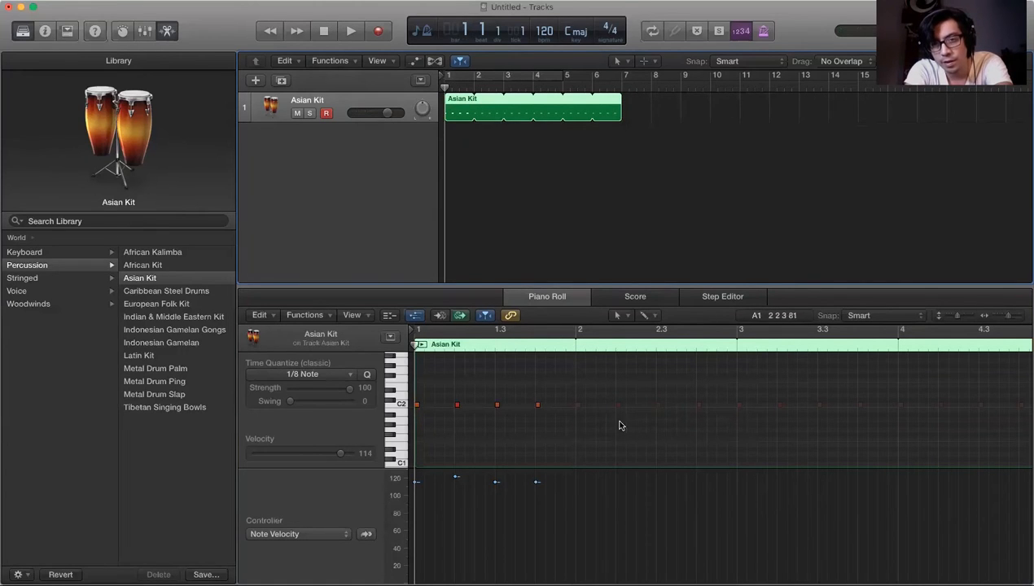
{"action": "key", "text": "space"}
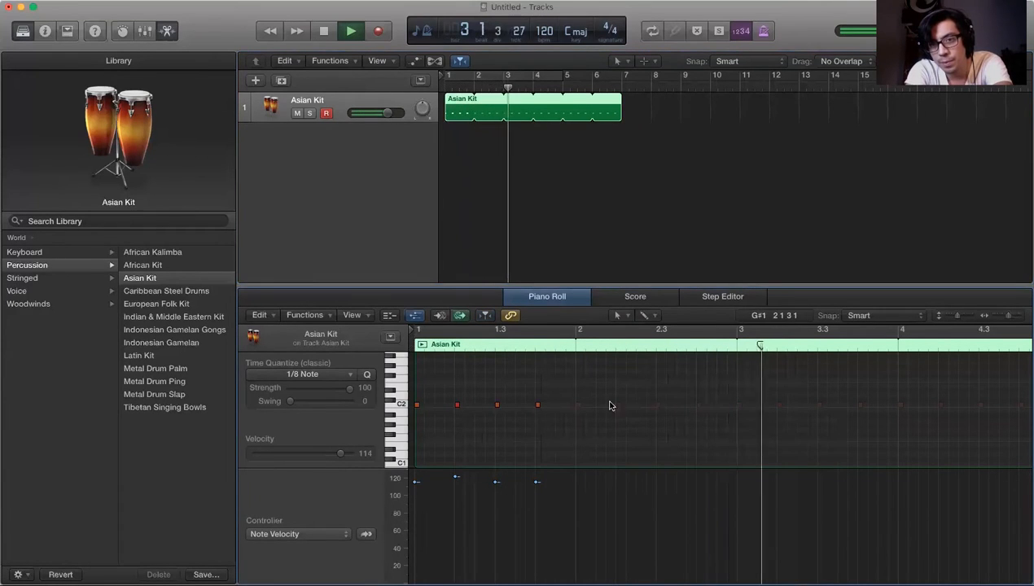
Stop playback, move the four notes of bar 1 to a lower pitch, and briefly play the looped region
{"action": "key", "text": "space"}
{"action": "left_click_drag", "start_coordinate": [554, 424], "coordinate": [412, 379]}
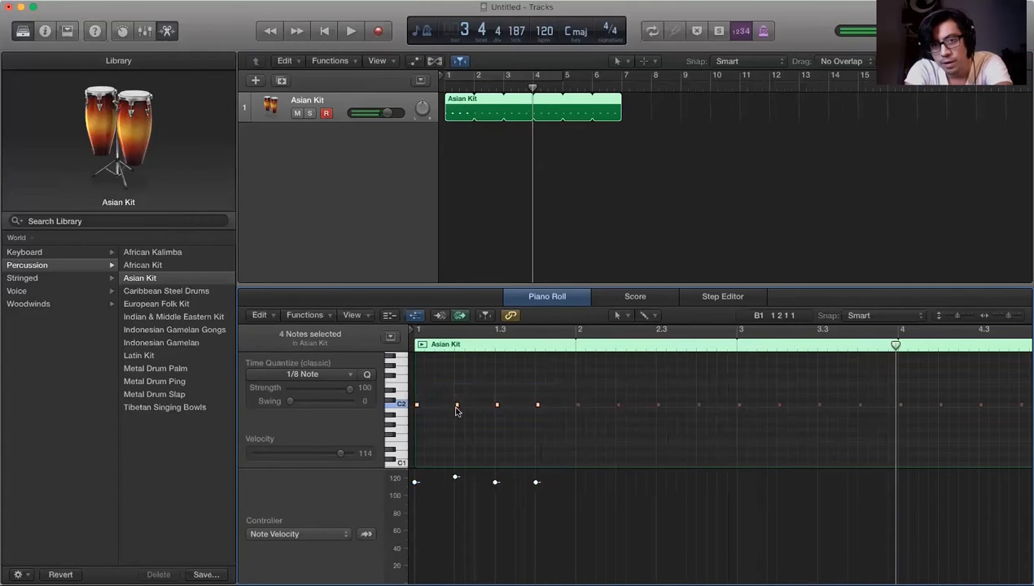
{"action": "left_click_drag", "start_coordinate": [457, 405], "coordinate": [457, 442]}
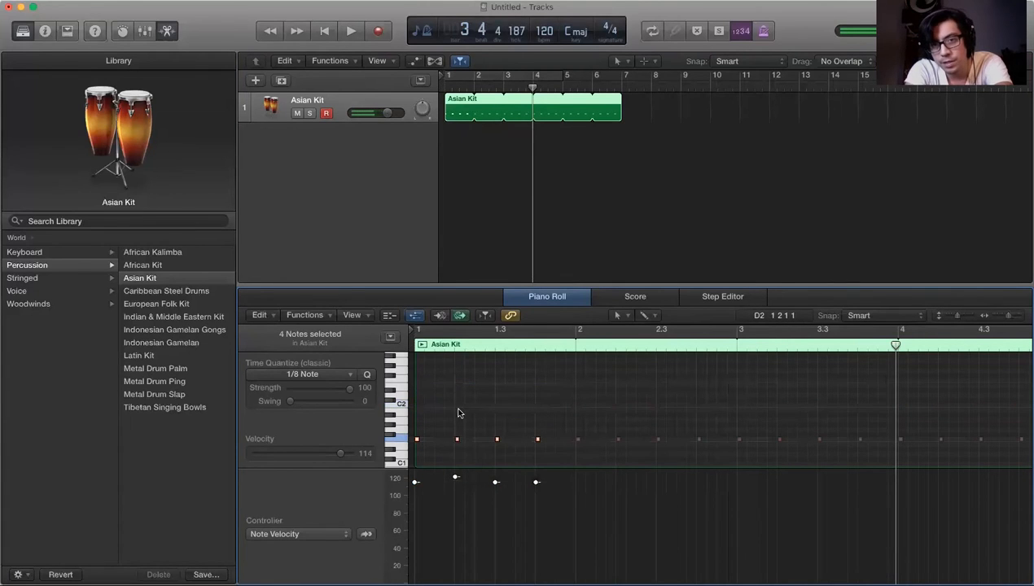
{"action": "left_click", "coordinate": [460, 88]}
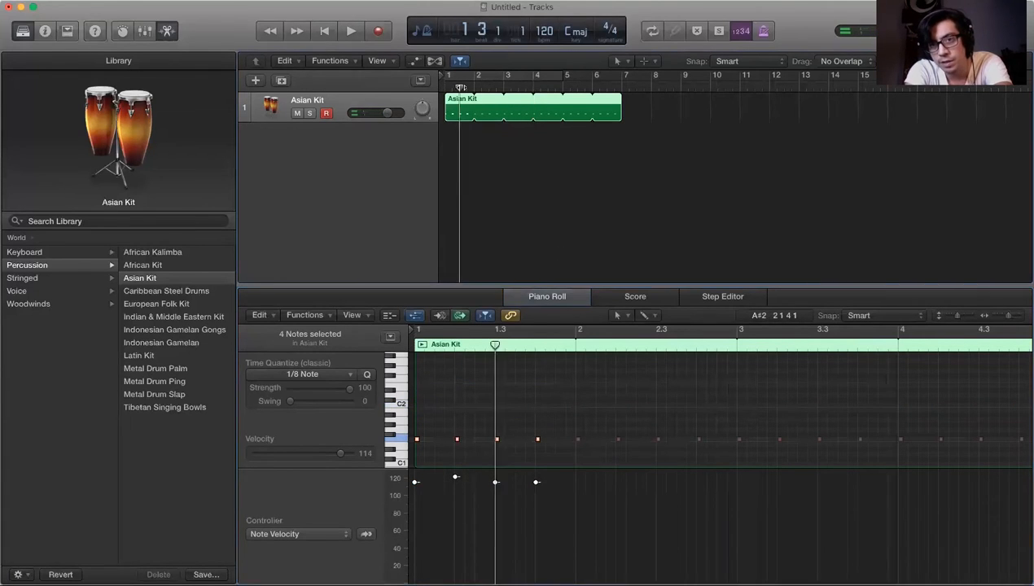
{"action": "key", "text": "space"}
{"action": "key", "text": "space"}
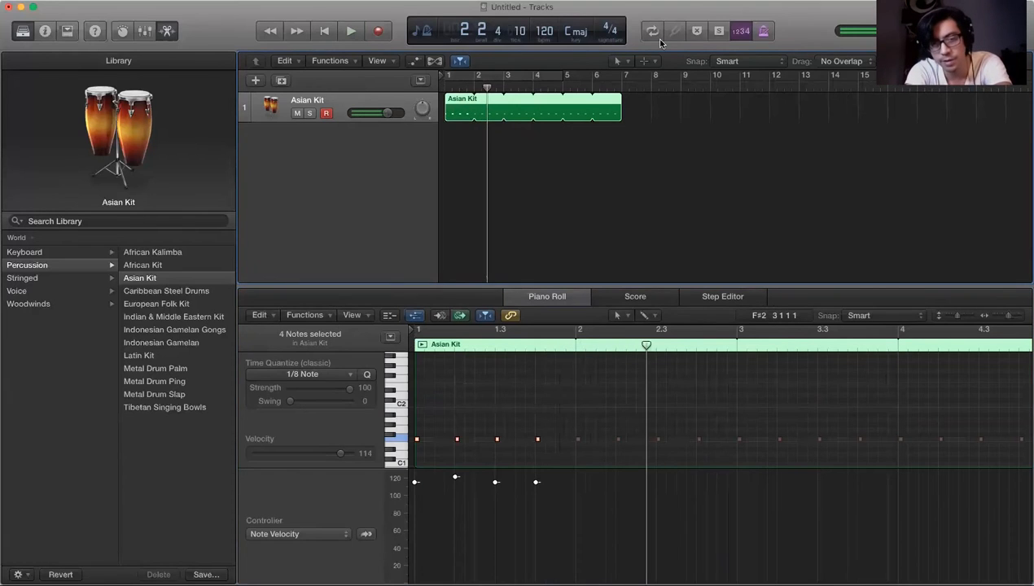
Pull the Asian Kit loops back to the original one-bar region and place the playhead at bar 2
{"action": "left_click", "coordinate": [570, 147]}
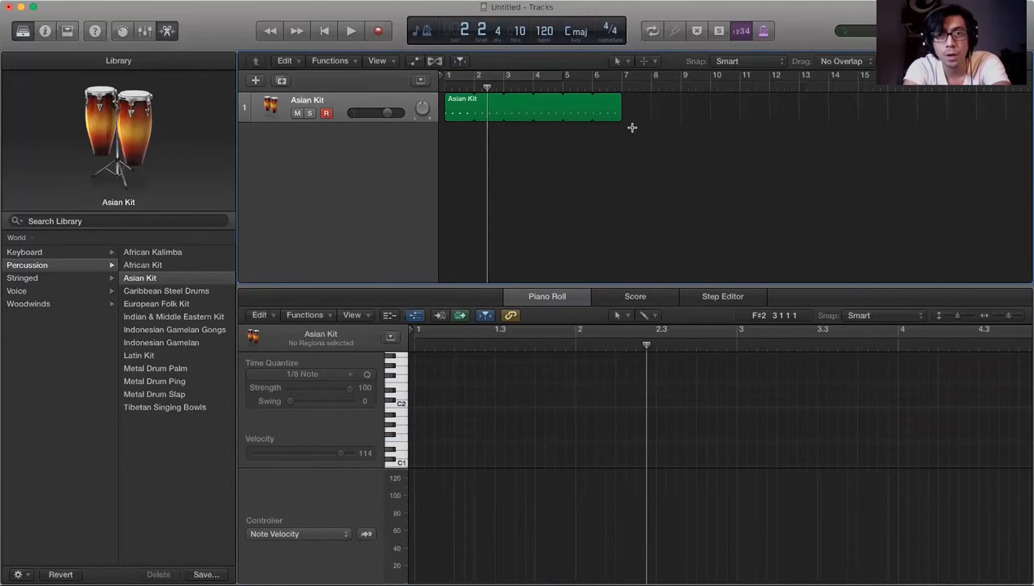
{"action": "left_click_drag", "start_coordinate": [621, 118], "coordinate": [473, 114]}
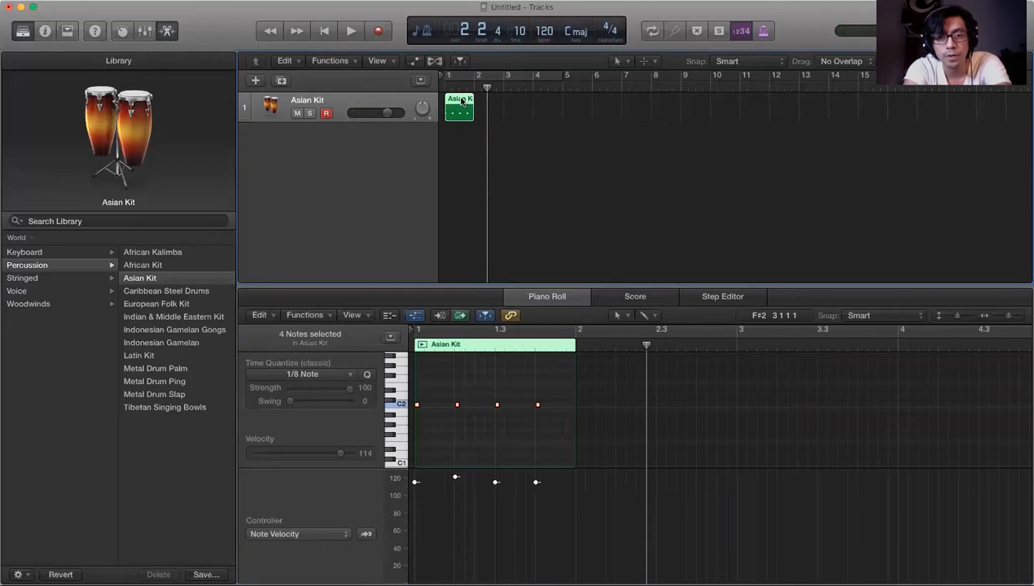
{"action": "left_click", "coordinate": [473, 87]}
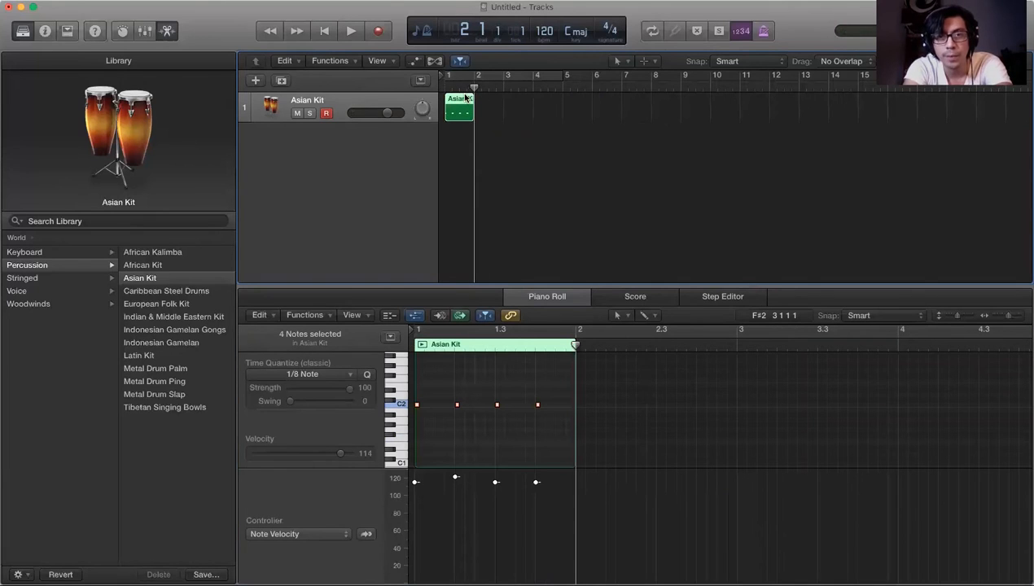
Repeat the one-bar Asian Kit region eleven times so that copies fill the track up to bar 13
{"action": "key", "text": "super+r"}
{"action": "key", "text": "super+r"}
{"action": "key", "text": "super+r"}
{"action": "key", "text": "super+r"}
{"action": "key", "text": "super+r"}
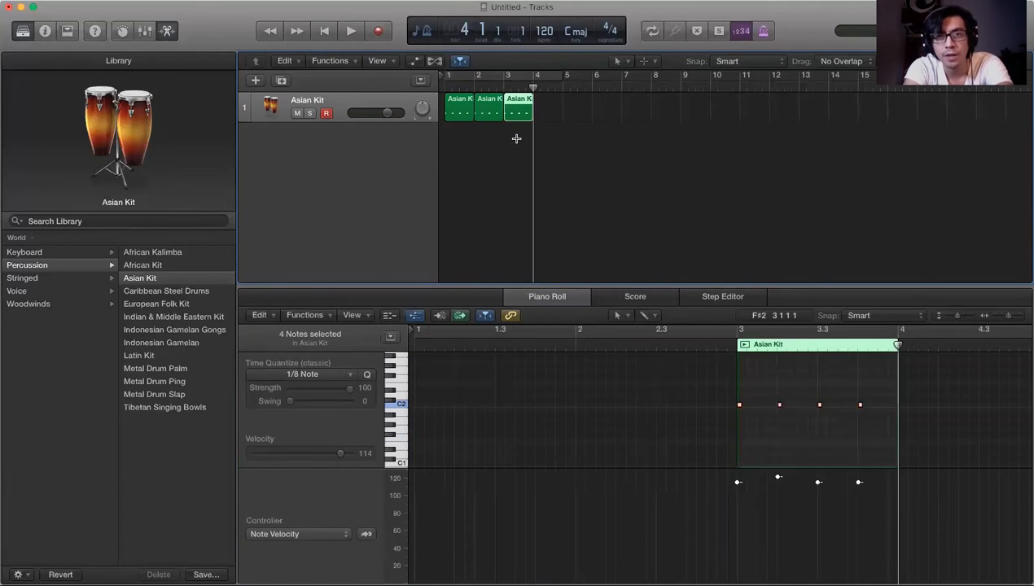
{"action": "key", "text": "super+r"}
{"action": "key", "text": "super+r"}
{"action": "key", "text": "super+r"}
{"action": "key", "text": "super+r"}
{"action": "key", "text": "super+r"}
{"action": "key", "text": "super+r"}
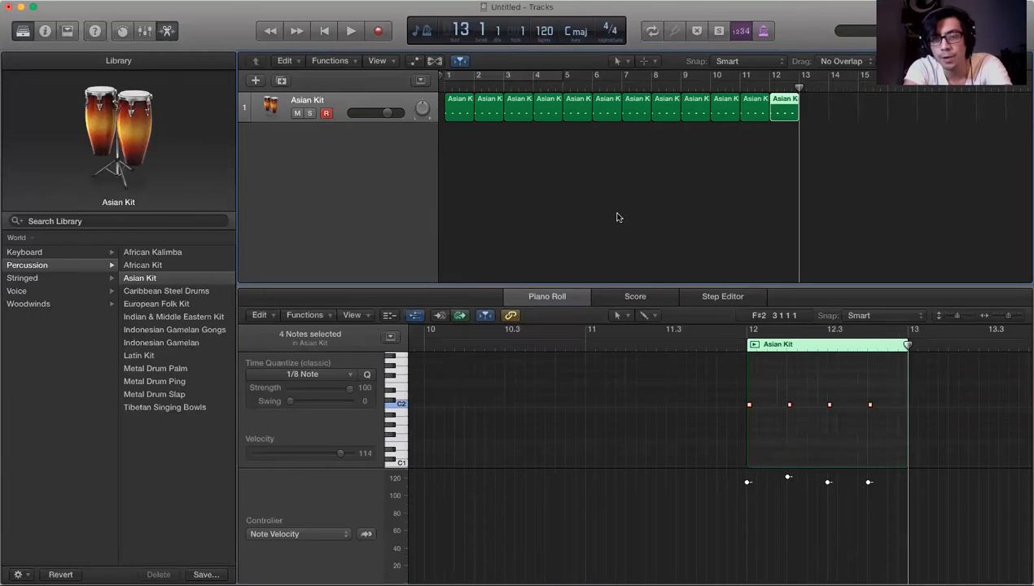
Join all twelve Asian Kit regions into a single region and fit its notes in the Piano Roll
{"action": "left_click", "coordinate": [800, 176]}
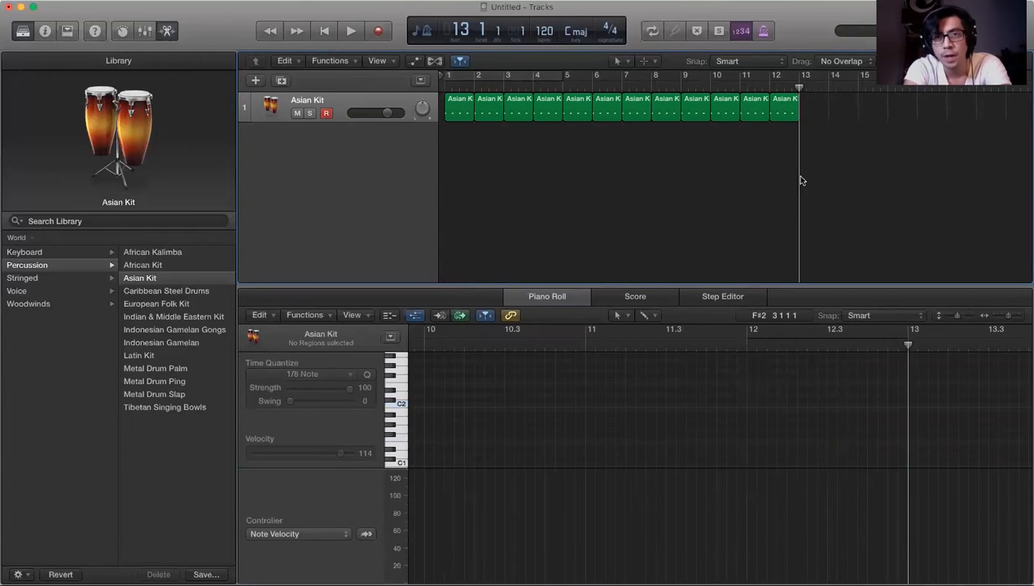
{"action": "left_click_drag", "start_coordinate": [800, 177], "coordinate": [460, 114]}
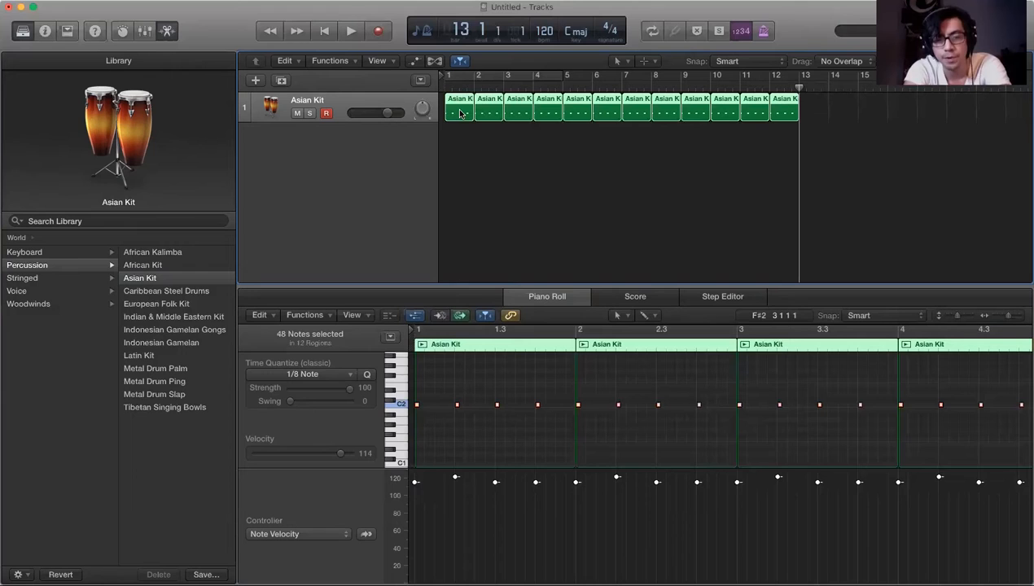
{"action": "key", "text": "super+j"}
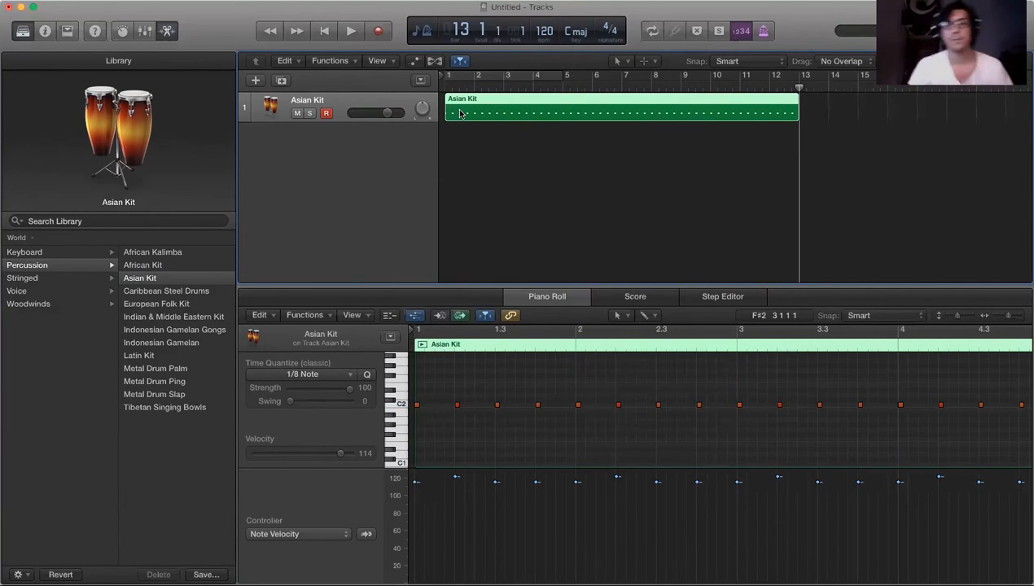
{"action": "key", "text": "z"}
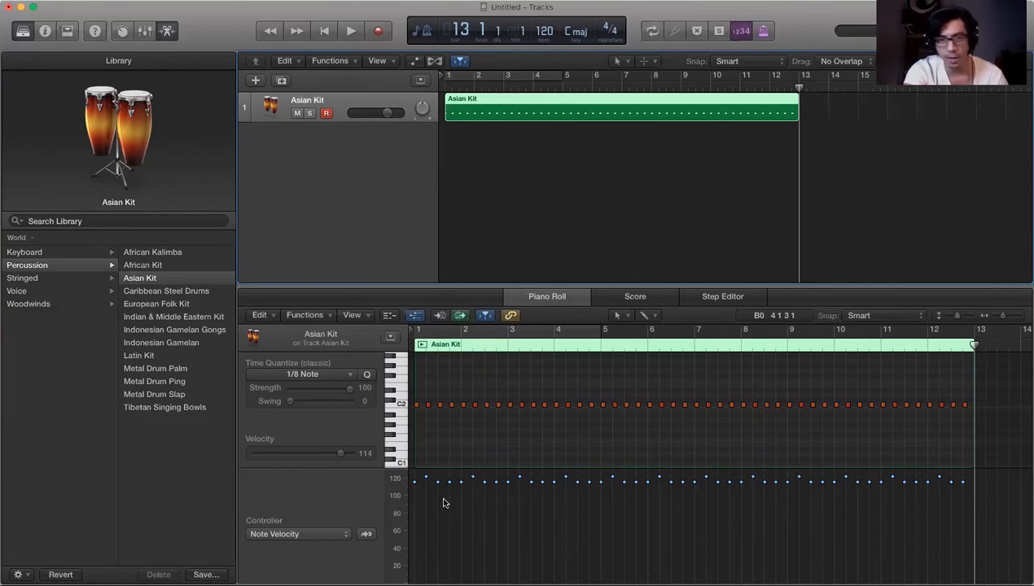
Play the joined Asian Kit region from bar 1 and stop it in bar 2
{"action": "key", "text": "Return"}
{"action": "key", "text": "space"}
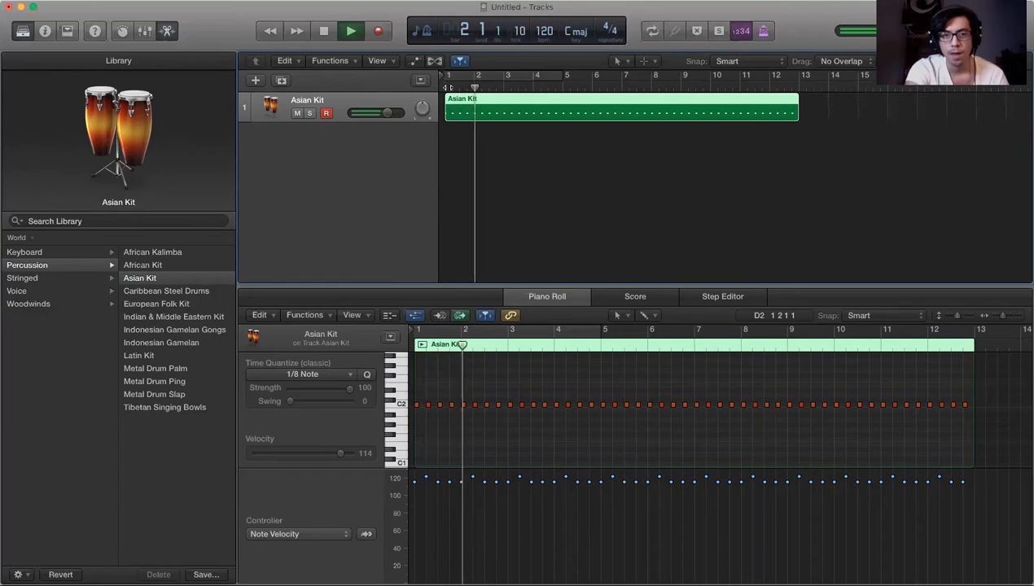
{"action": "key", "text": "space"}
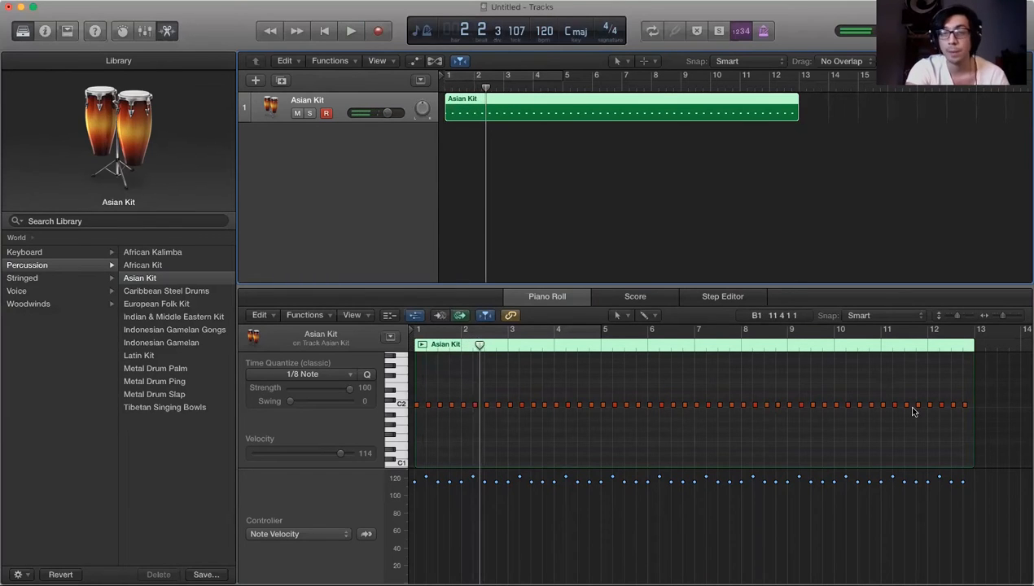
Draw a nearly level velocity line across all notes of the region and lower their velocity to 104
{"action": "left_click_drag", "start_coordinate": [968, 481], "coordinate": [386, 481]}
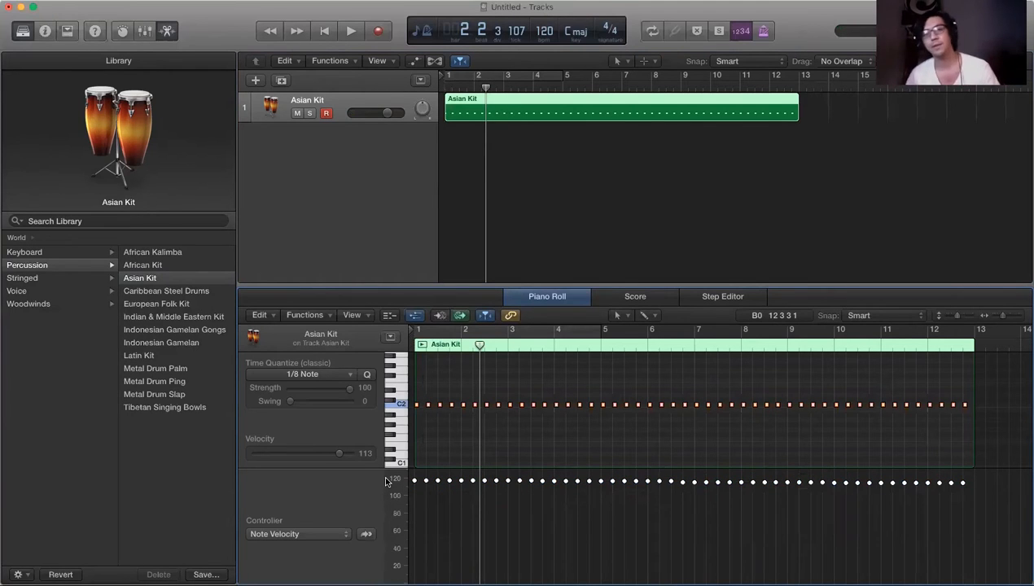
{"action": "mouse_move", "coordinate": [473, 481]}
{"action": "left_mouse_down"}
{"action": "mouse_move", "coordinate": [474, 541]}
{"action": "mouse_move", "coordinate": [475, 488]}
{"action": "mouse_move", "coordinate": [481, 499]}
{"action": "left_mouse_up"}
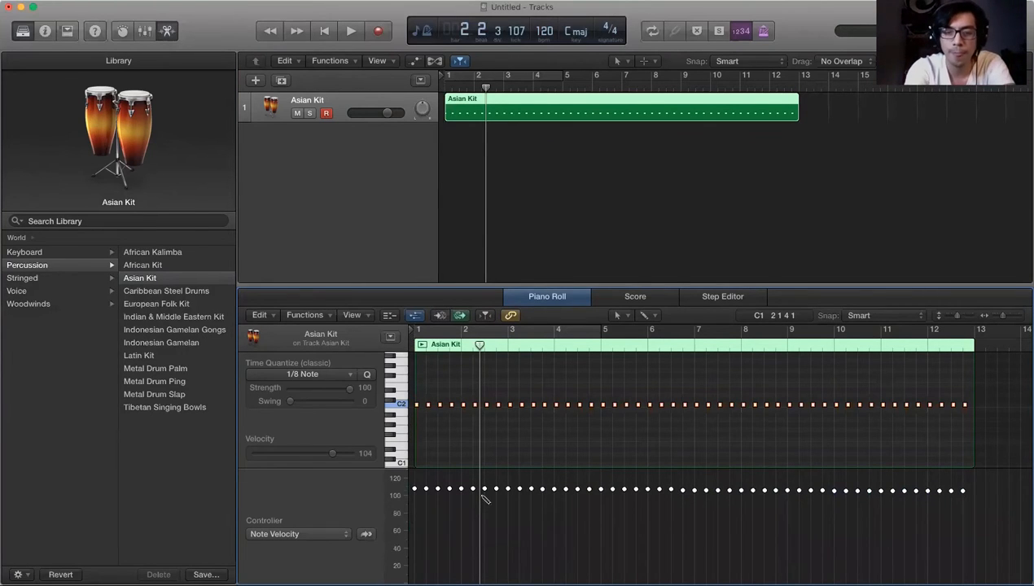
Open the Musical Typing keyboard and play a few Asian Kit test notes
{"action": "key", "text": "cmd+k"}
{"action": "key", "text": "k"}
{"action": "key", "text": "k"}
{"action": "key", "text": "f"}
{"action": "key", "text": "f"}
{"action": "key", "text": "k"}
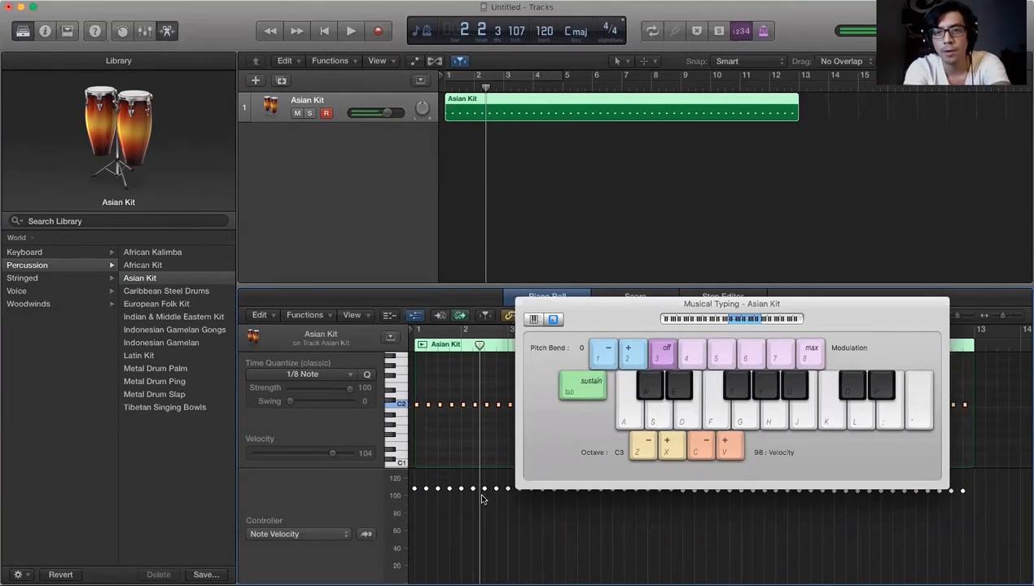
Raise the Musical Typing velocity to 127 and play two test notes
{"action": "key", "text": "v"}
{"action": "key", "text": "c"}
{"action": "key", "text": "v"}
{"action": "key", "text": "c"}
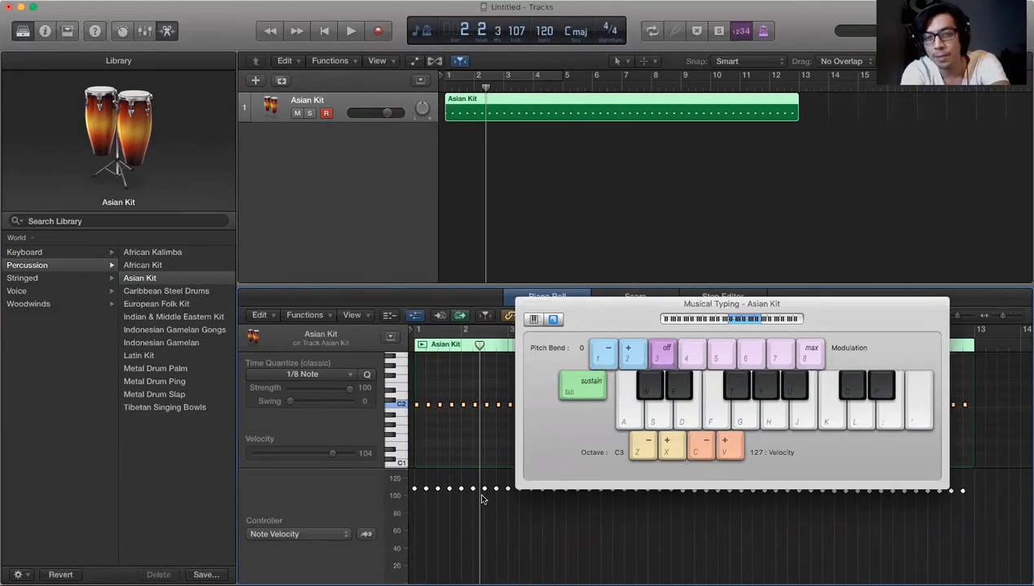
{"action": "key", "text": "j"}
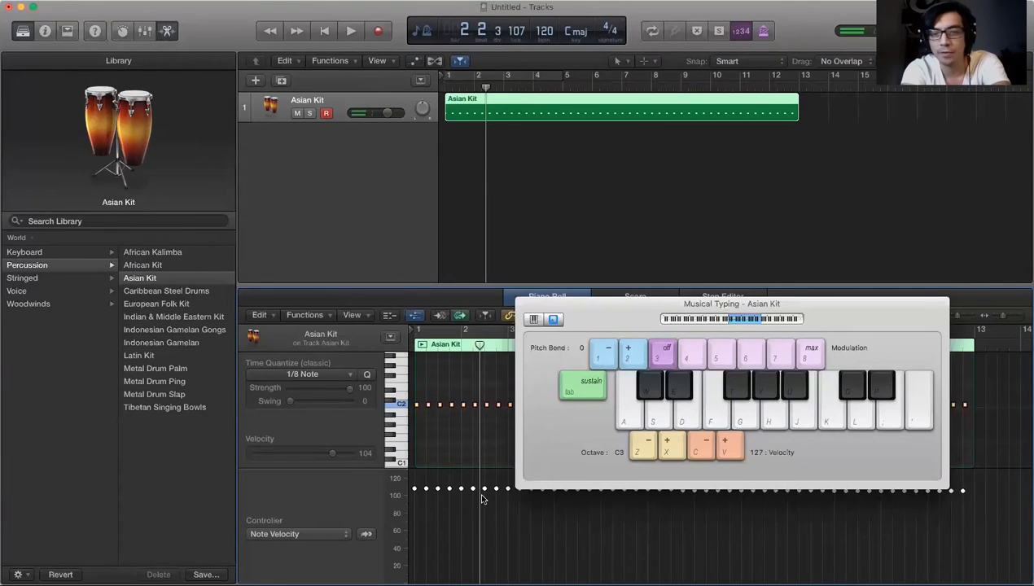
{"action": "key", "text": "h"}
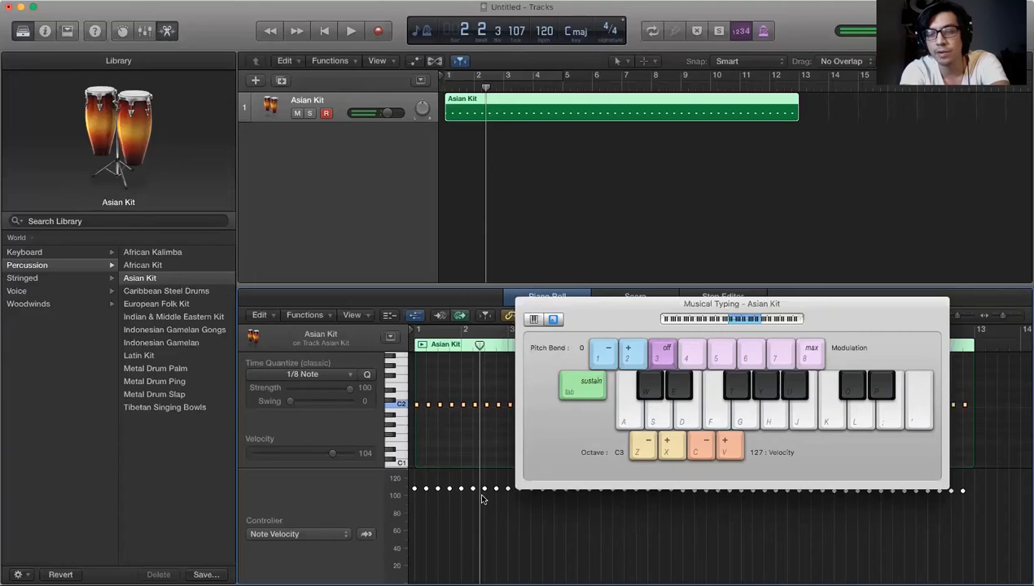
Lower the Musical Typing velocity all the way to 0
{"action": "key", "text": "c"}
{"action": "key", "text": "c"}
{"action": "key", "text": "c"}
{"action": "key", "text": "c"}
{"action": "key", "text": "c"}
{"action": "key", "text": "c"}
{"action": "key", "text": "c"}
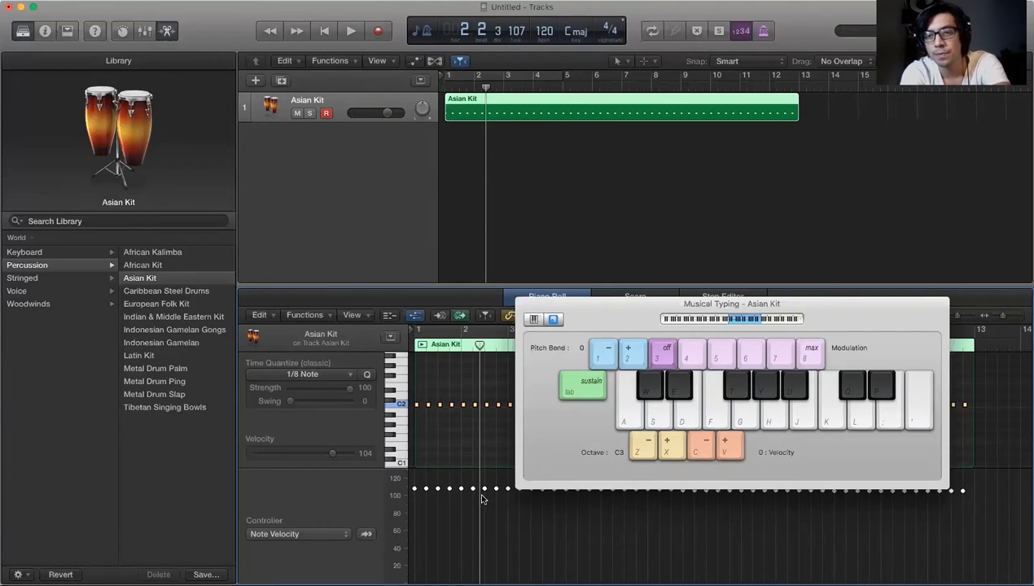
Raise the Musical Typing velocity step by step, repeatedly playing the same drum note at the increasing levels
{"action": "key", "text": "v"}
{"action": "key", "text": "h"}
{"action": "key", "text": "v"}
{"action": "key", "text": "v"}
{"action": "key", "text": "h"}
{"action": "key", "text": "h"}
{"action": "key", "text": "h"}
{"action": "key", "text": "v"}
{"action": "key", "text": "v"}
{"action": "key", "text": "h"}
{"action": "key", "text": "v"}
{"action": "key", "text": "h"}
{"action": "key", "text": "h"}
{"action": "key", "text": "v"}
{"action": "key", "text": "h"}
Adjust the Musical Typing velocity up and down to 97 and play several different test notes
{"action": "key", "text": "c"}
{"action": "key", "text": "v"}
{"action": "key", "text": "c"}
{"action": "key", "text": "c"}
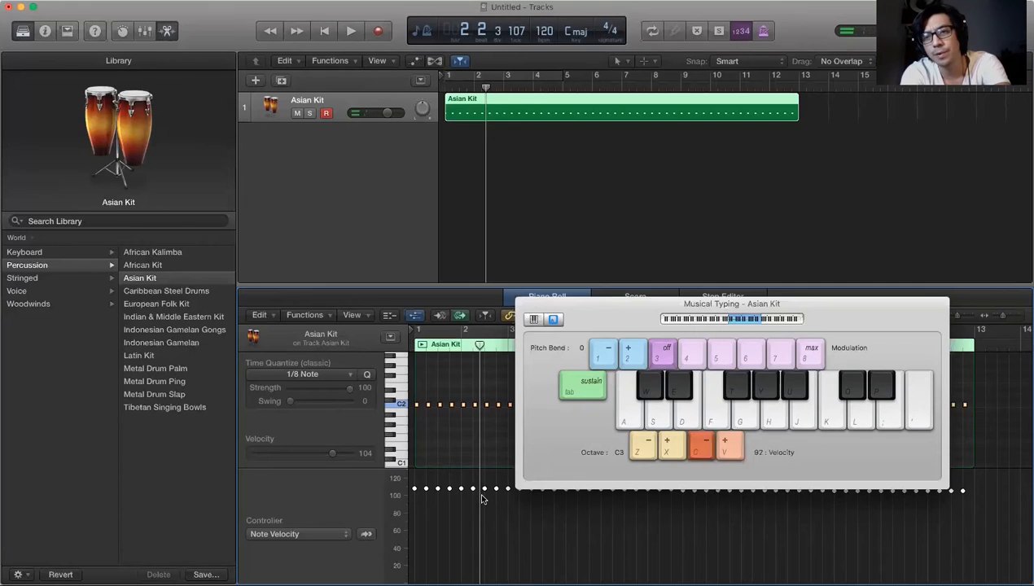
{"action": "key", "text": "h"}
{"action": "key", "text": "j"}
{"action": "key", "text": "h"}
{"action": "key", "text": "h"}
{"action": "key", "text": "g"}
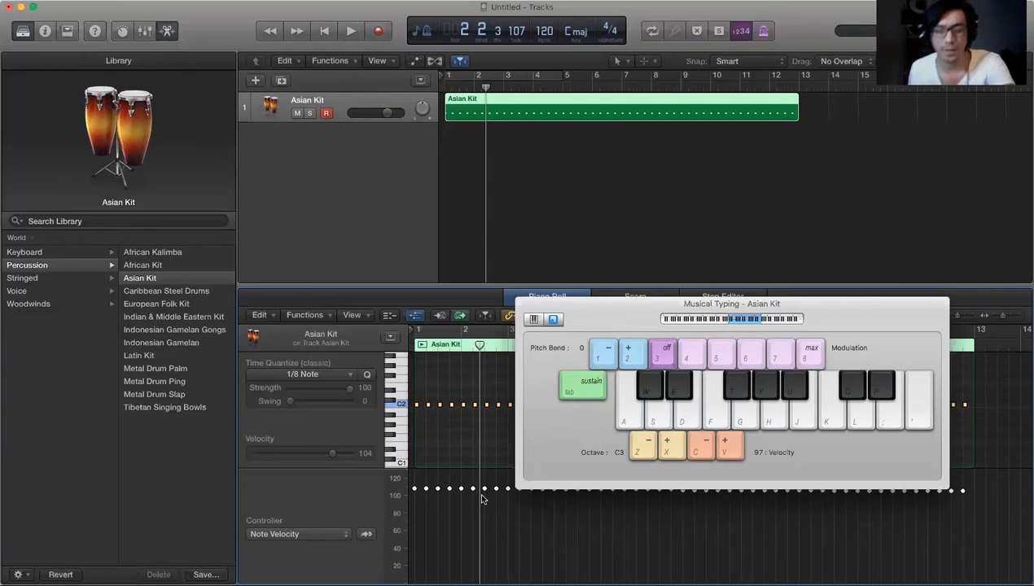
Set the Musical Typing velocity to 62 and play three test notes
{"action": "key", "text": "c"}
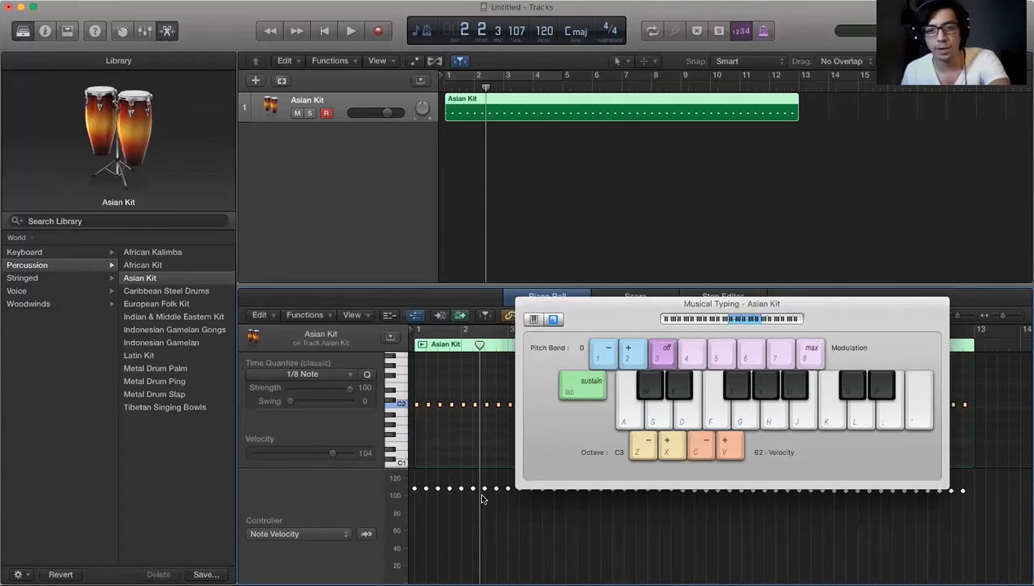
{"action": "key", "text": "h"}
{"action": "key", "text": "j"}
{"action": "key", "text": "y"}
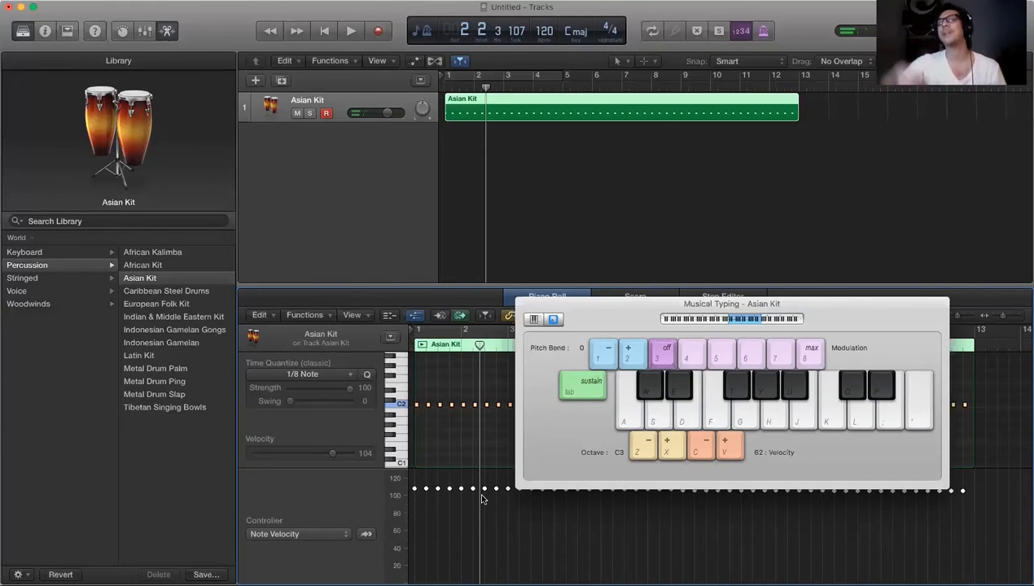
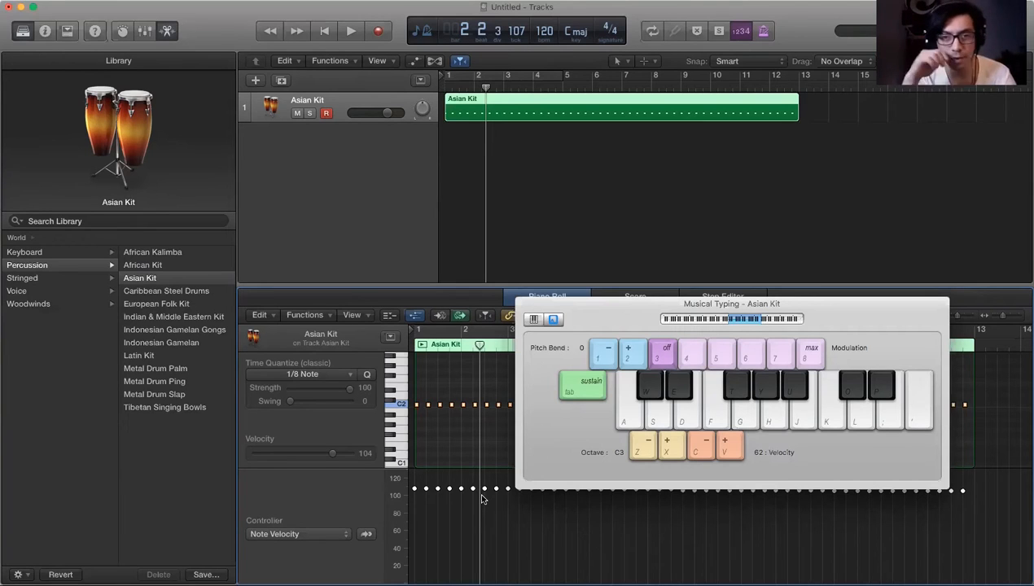
Close Musical Typing and lower the velocity of all selected Asian Kit notes to 97
{"action": "left_click", "coordinate": [524, 305]}
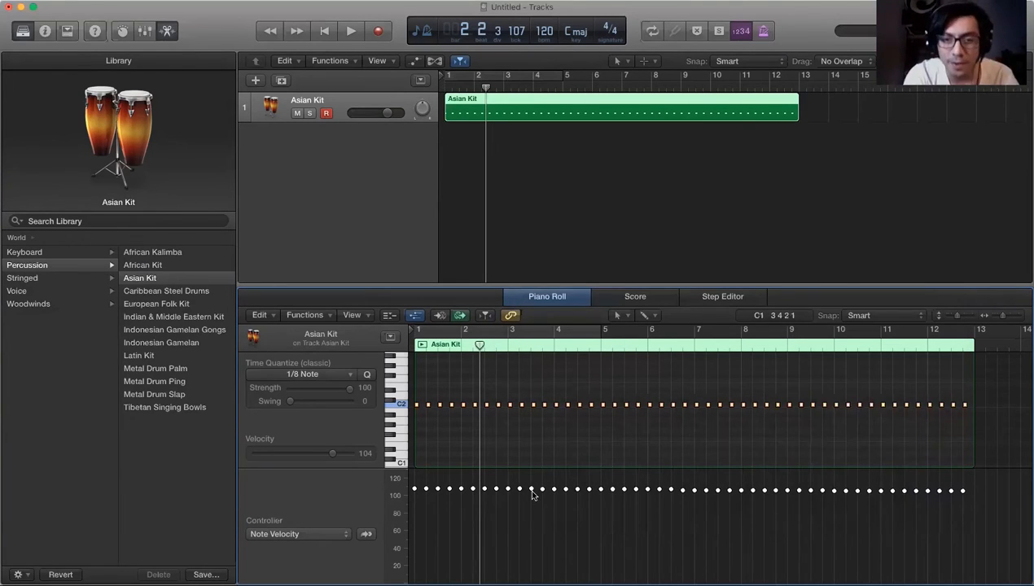
{"action": "left_click_drag", "start_coordinate": [542, 491], "coordinate": [540, 505]}
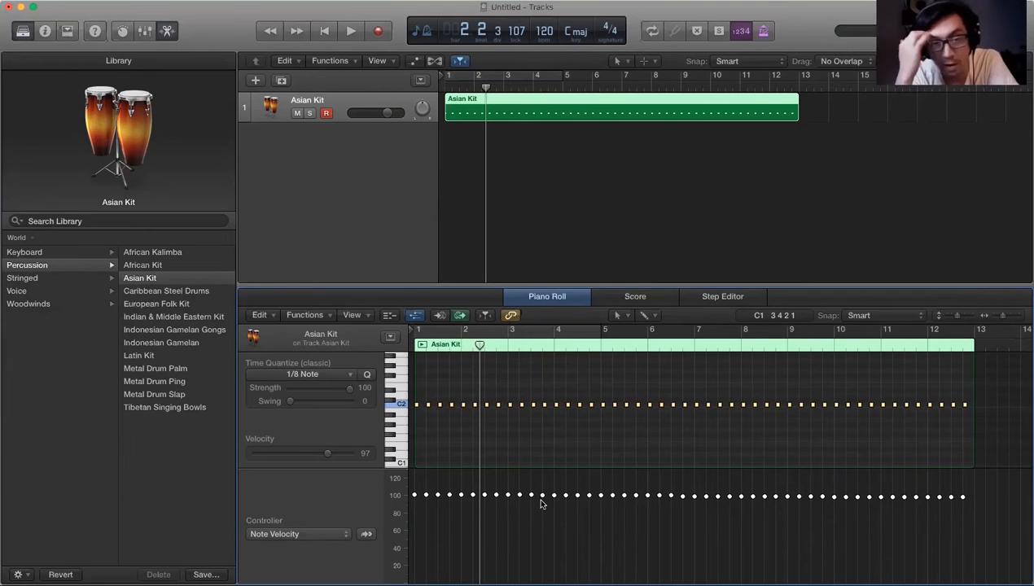
Play the Asian Kit region from the beginning and stop at bar 4
{"action": "left_click", "coordinate": [326, 32]}
{"action": "key", "text": "space"}
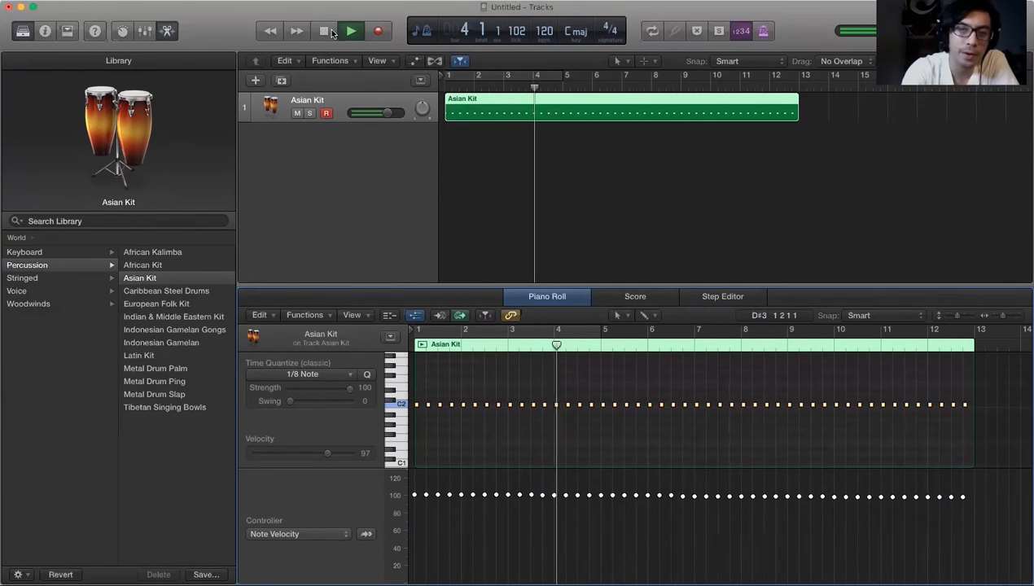
{"action": "left_click", "coordinate": [333, 33]}
Search the application's commands in Help for "tem"
{"action": "key", "text": "super+shift+slash"}
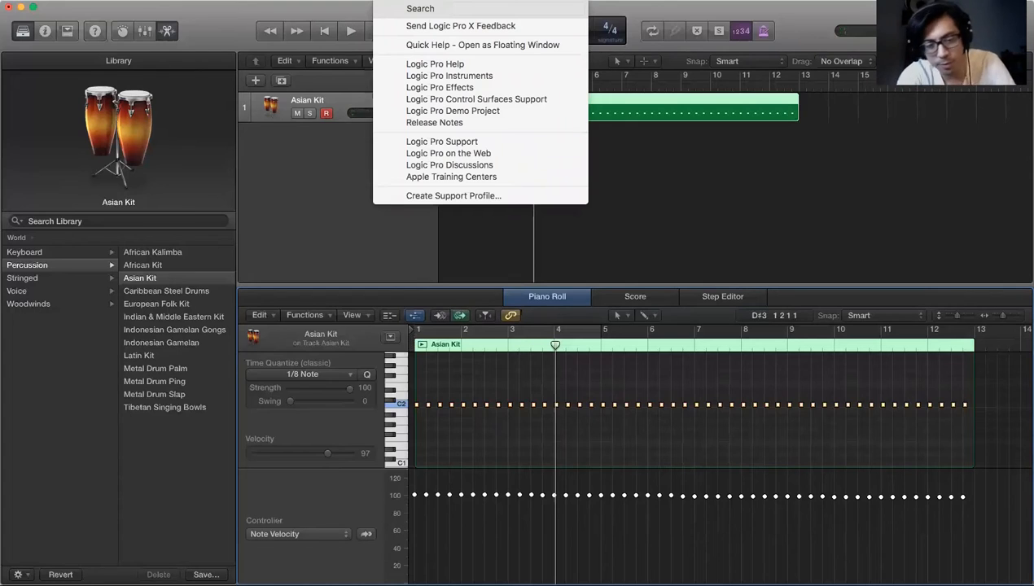
{"action": "type", "text": "tem"}
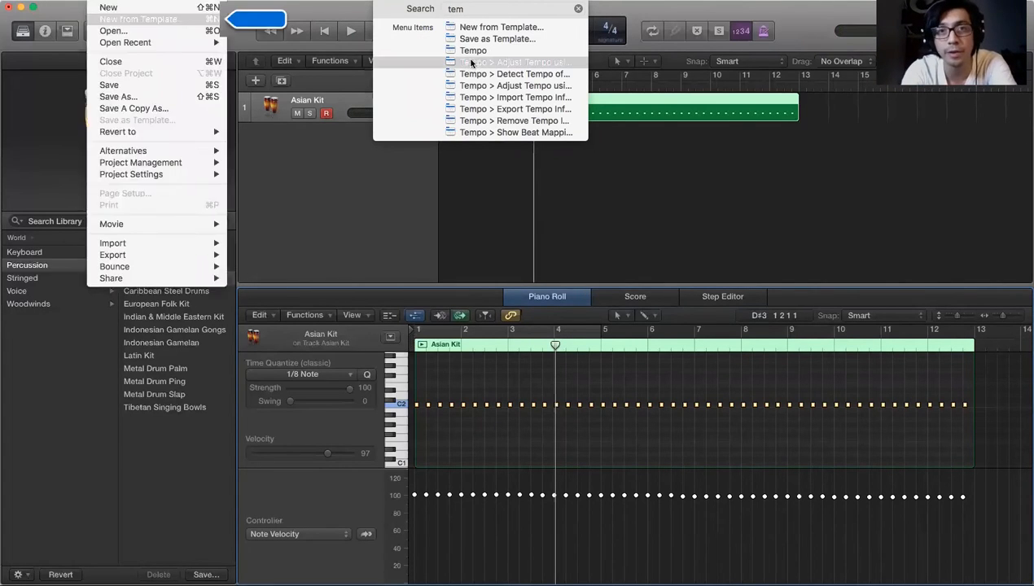
Examine the Asian Kit region in the timeline, from its individual notes up to its full length
{"action": "mouse_move", "coordinate": [474, 52]}
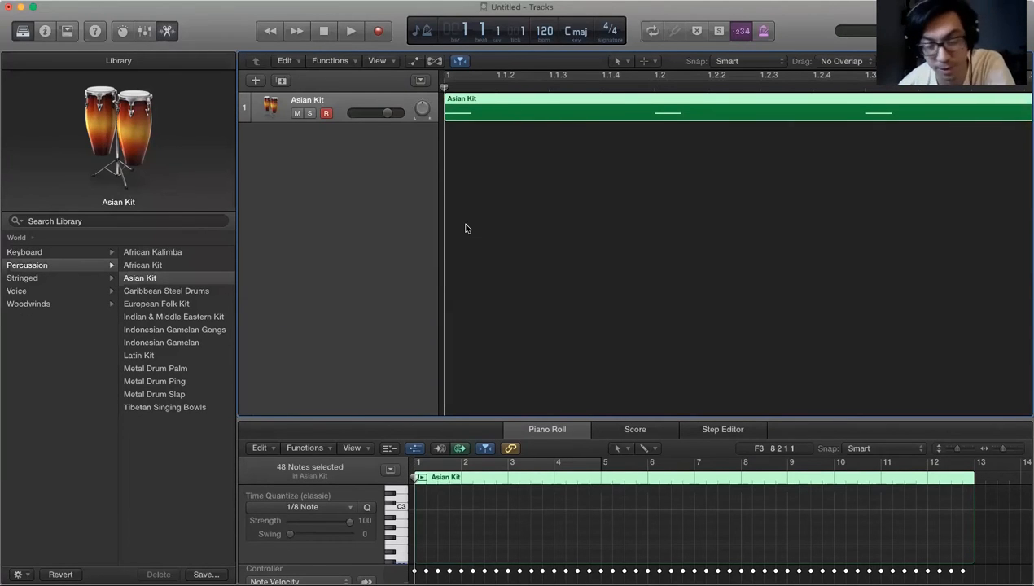
{"action": "key", "text": "super+Left"}
{"action": "key", "text": "super+Left"}
{"action": "key", "text": "super+Left"}
{"action": "key", "text": "super+Left"}
{"action": "key", "text": "super+Left"}
{"action": "key", "text": "super+Left"}
{"action": "key", "text": "super+Left"}
{"action": "key", "text": "super+Left"}
{"action": "key", "text": "super+Left"}
{"action": "key", "text": "super+Left"}
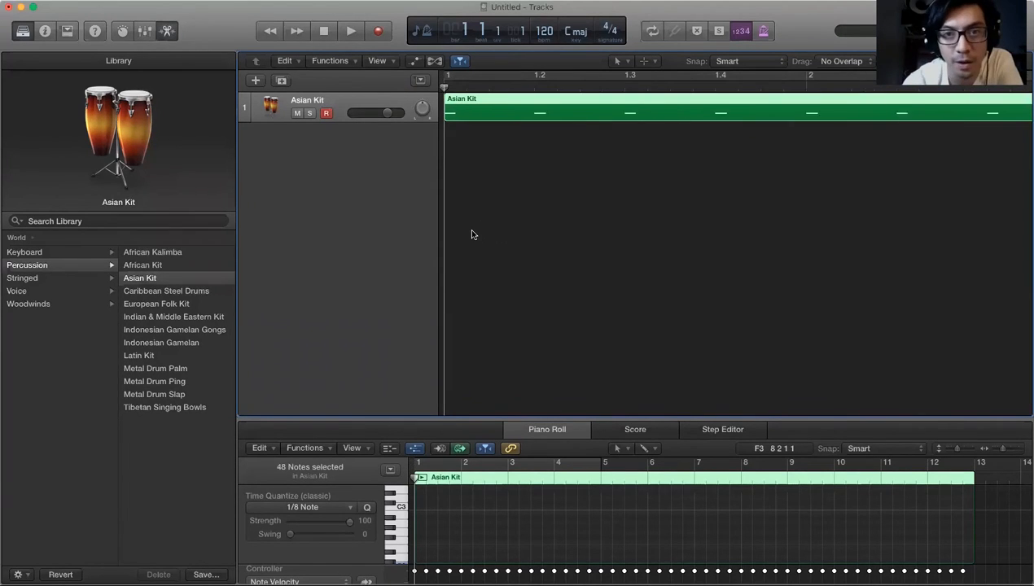
{"action": "key", "text": "super+Right"}
{"action": "key", "text": "super+Right"}
{"action": "key", "text": "super+Right"}
{"action": "key", "text": "super+Right"}
{"action": "key", "text": "super+Right"}
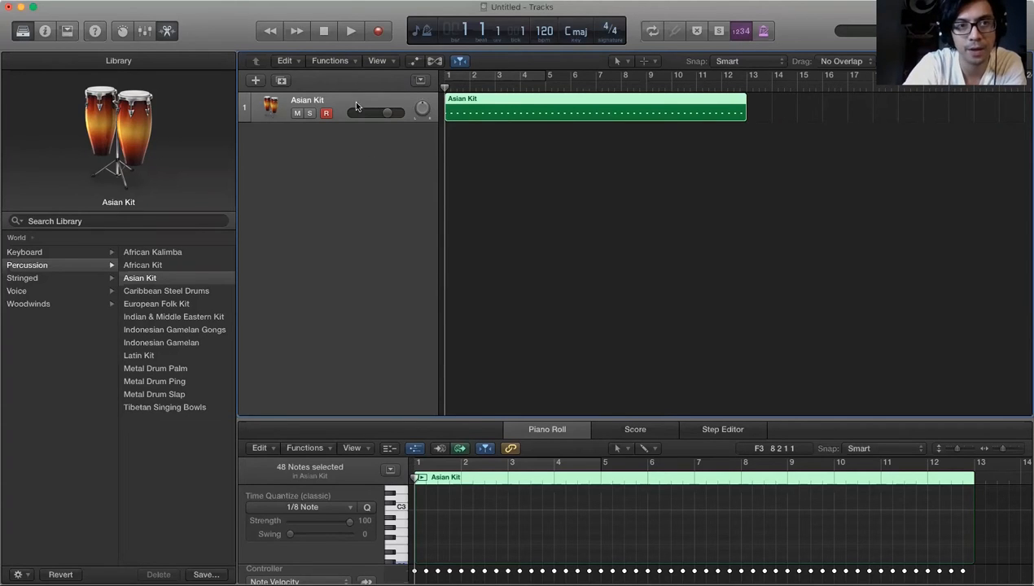
Create one new software instrument track with the default patch
{"action": "left_click", "coordinate": [158, 1]}
{"action": "left_click", "coordinate": [182, 9]}
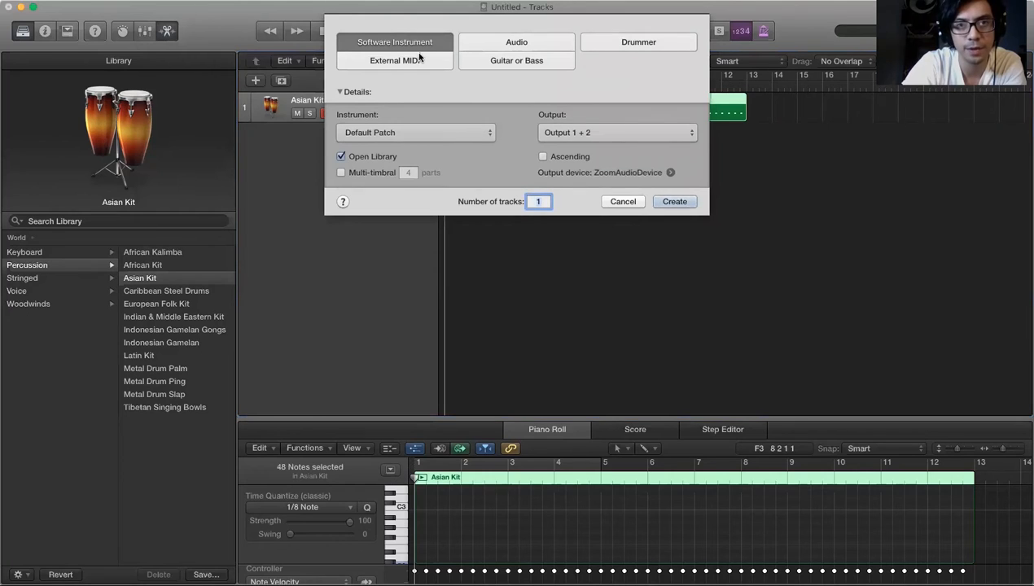
{"action": "left_click", "coordinate": [676, 201]}
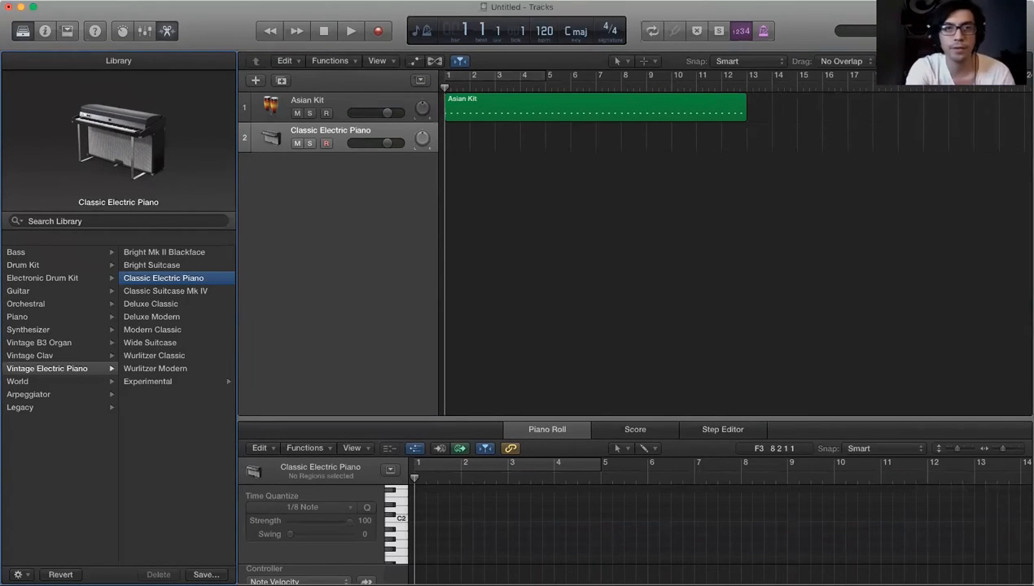
Find the global tracks commands by searching the help for "glob", and show the Tempo track
{"action": "left_click", "coordinate": [388, 1]}
{"action": "type", "text": "glo"}
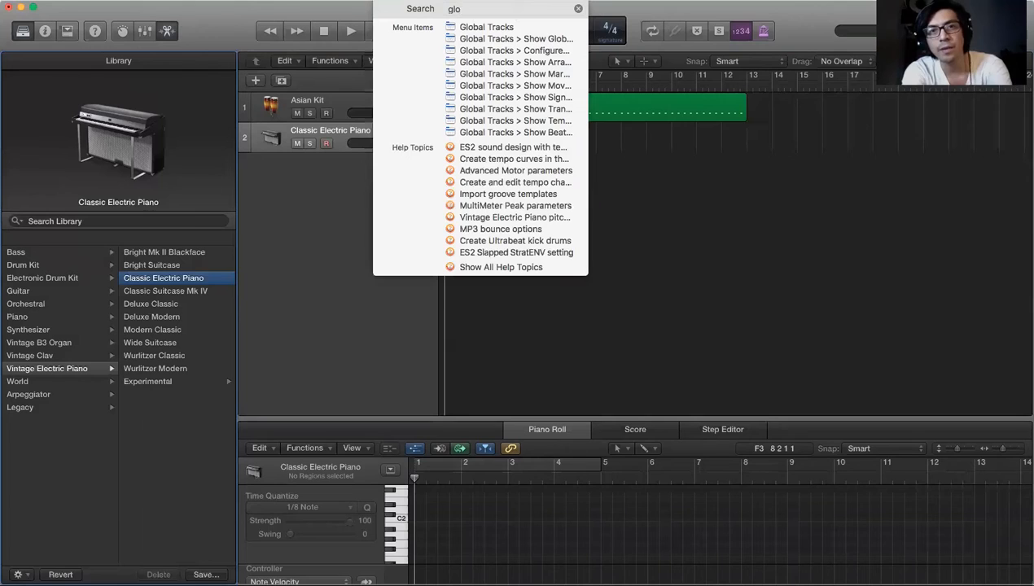
{"action": "type", "text": "b"}
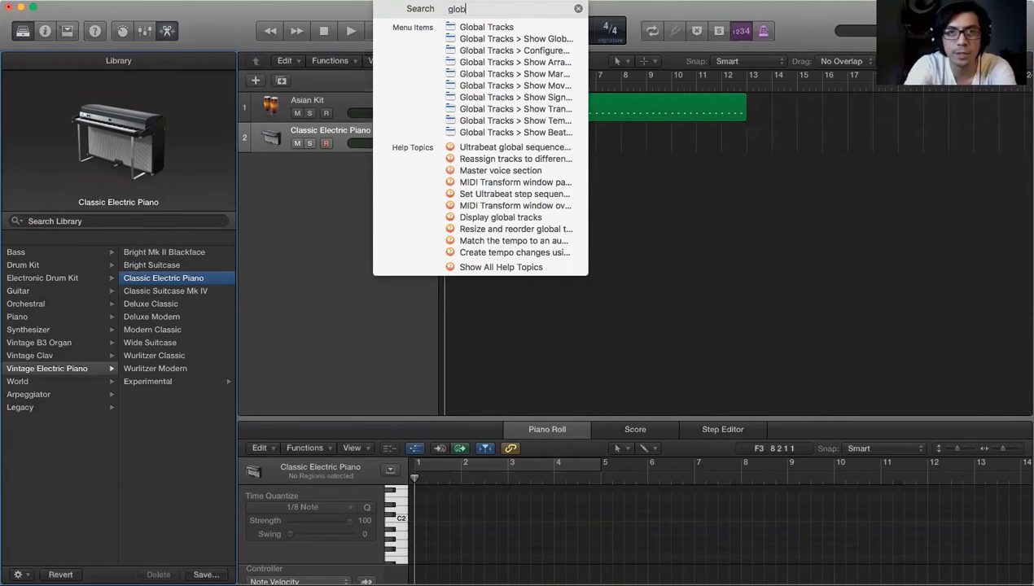
{"action": "key", "text": "Escape"}
{"action": "key", "text": "super+shift+slash"}
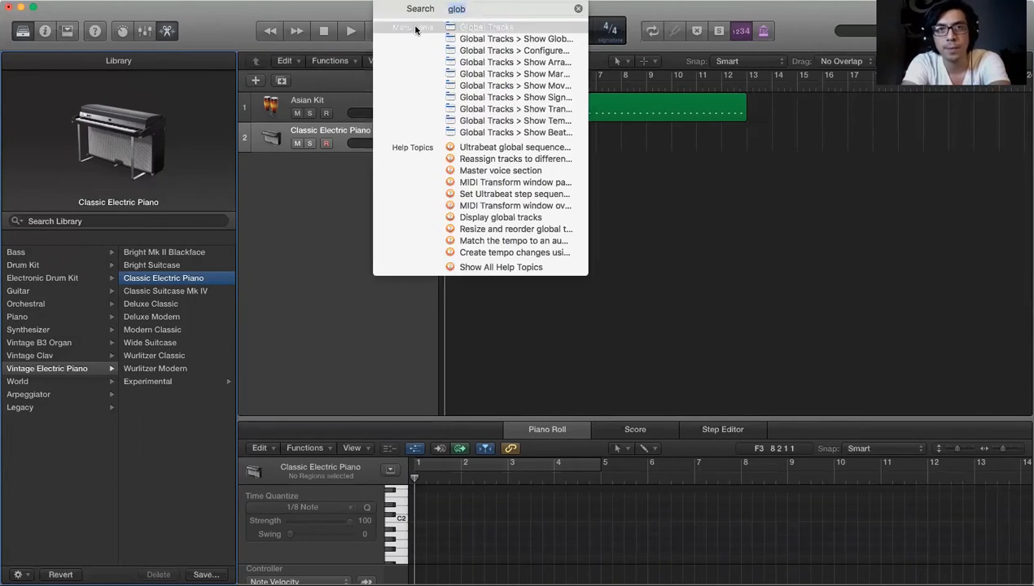
{"action": "mouse_move", "coordinate": [415, 30]}
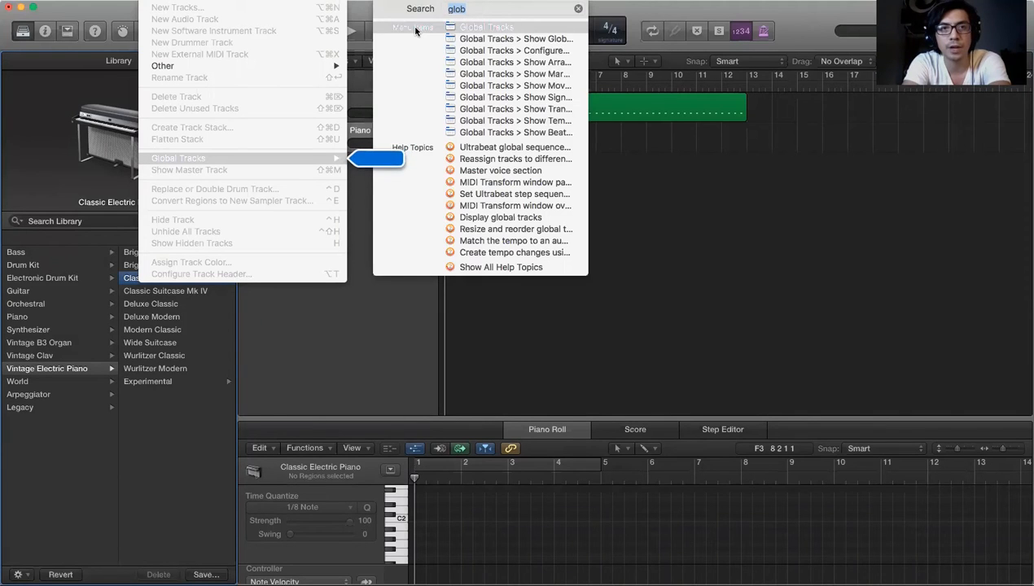
{"action": "left_click", "coordinate": [333, 276]}
{"action": "left_click", "coordinate": [324, 208]}
{"action": "left_click", "coordinate": [155, 0]}
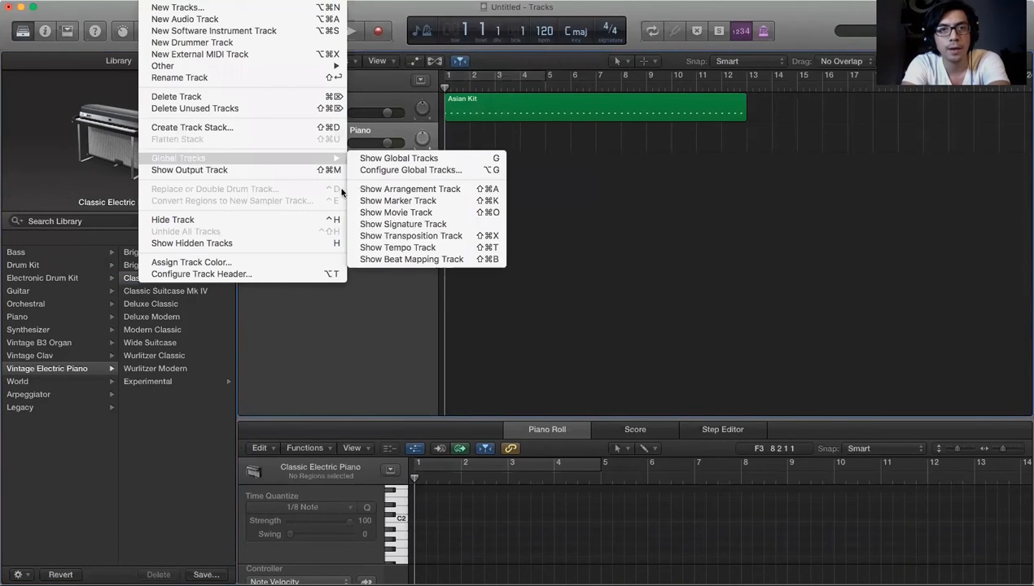
{"action": "mouse_move", "coordinate": [307, 156]}
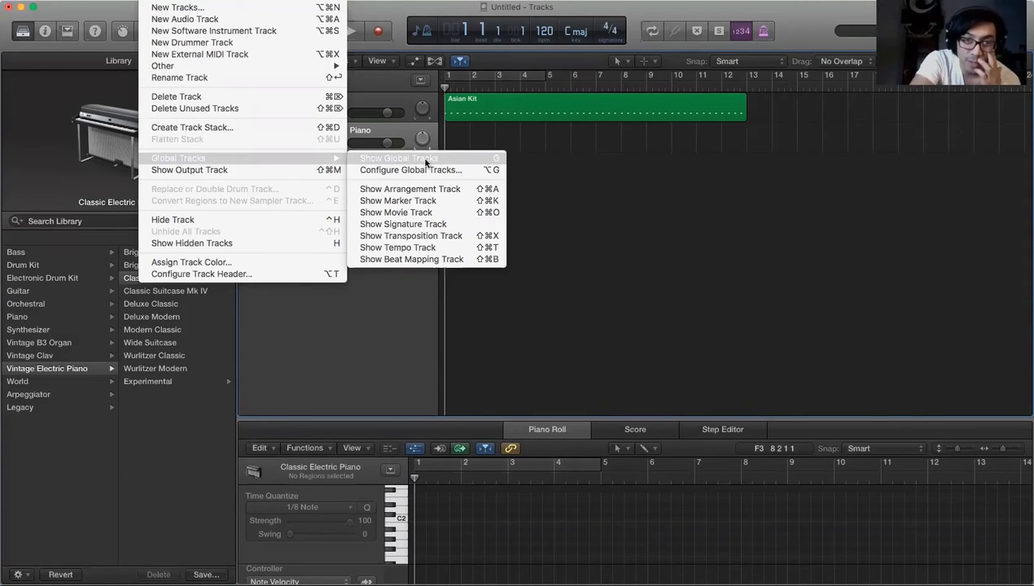
{"action": "left_click", "coordinate": [448, 250]}
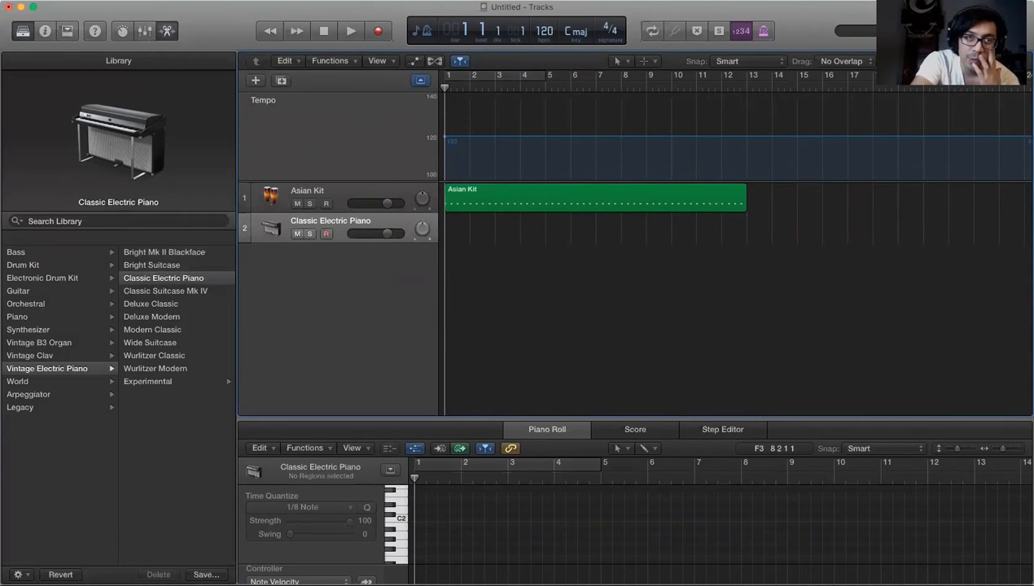
Hide the global tracks
{"action": "left_click", "coordinate": [159, 0]}
{"action": "mouse_move", "coordinate": [228, 163]}
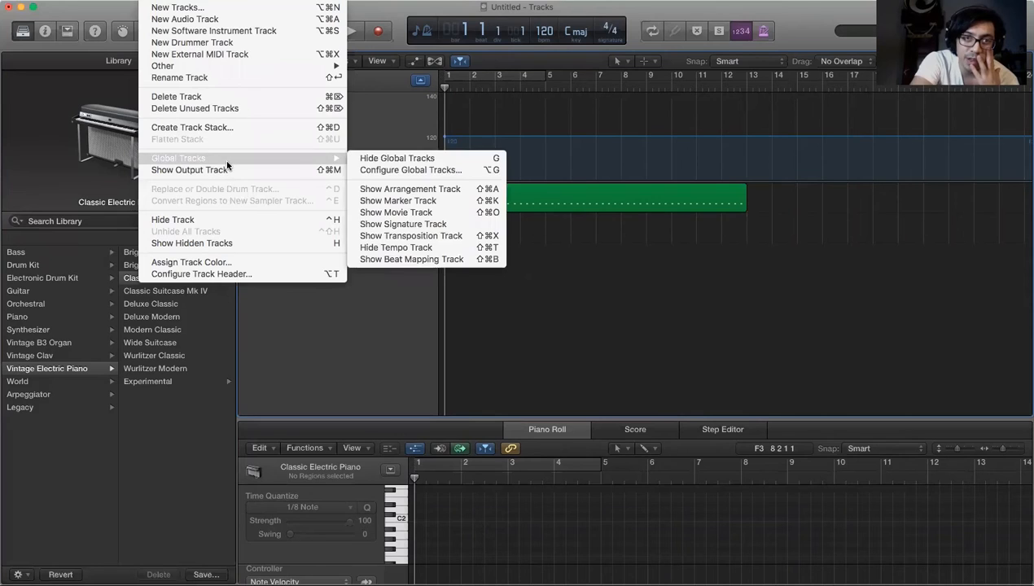
{"action": "left_click", "coordinate": [392, 158]}
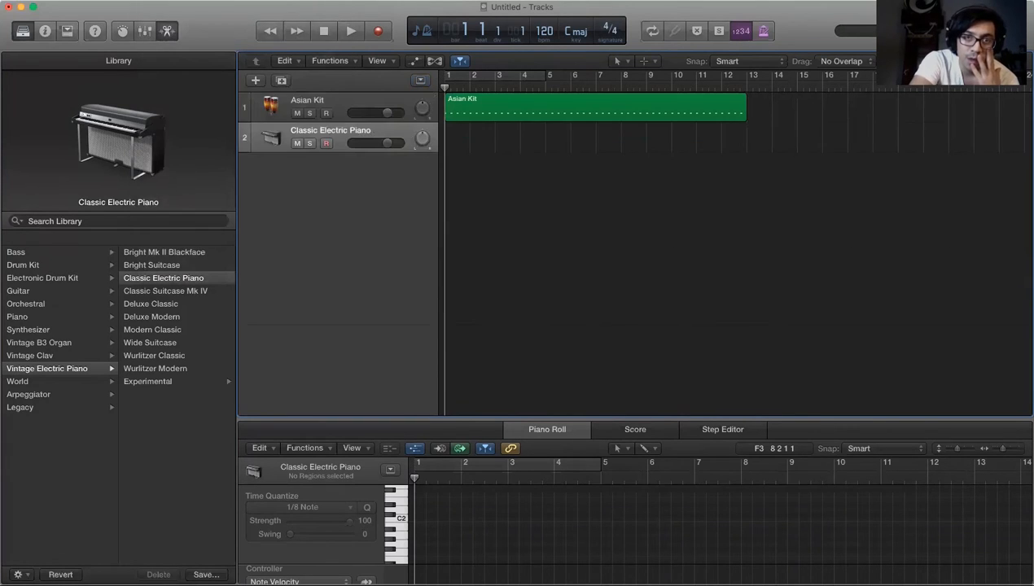
Configure the global tracks so that only Tempo is enabled
{"action": "left_click", "coordinate": [159, 0]}
{"action": "mouse_move", "coordinate": [184, 161]}
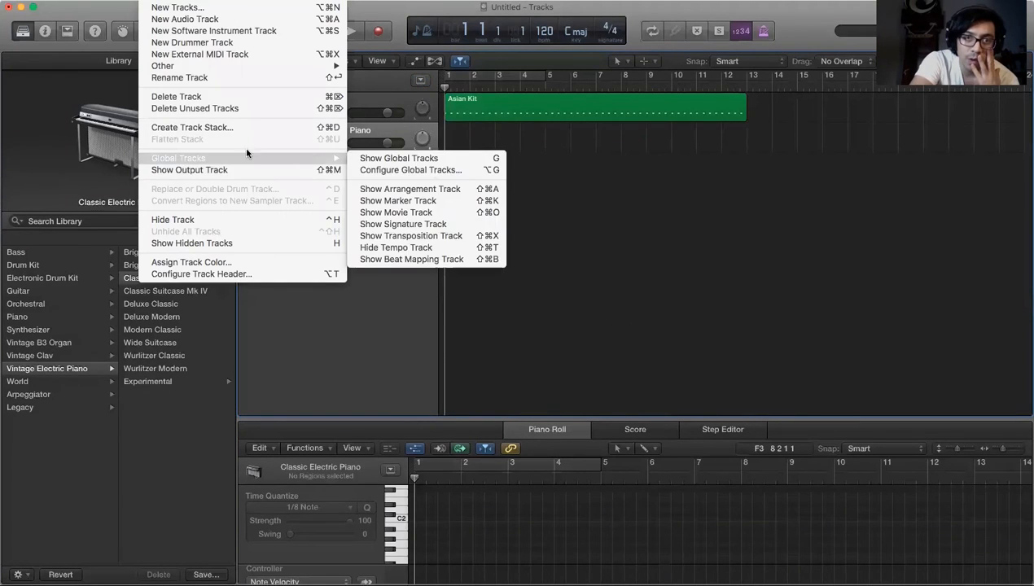
{"action": "left_click", "coordinate": [432, 171]}
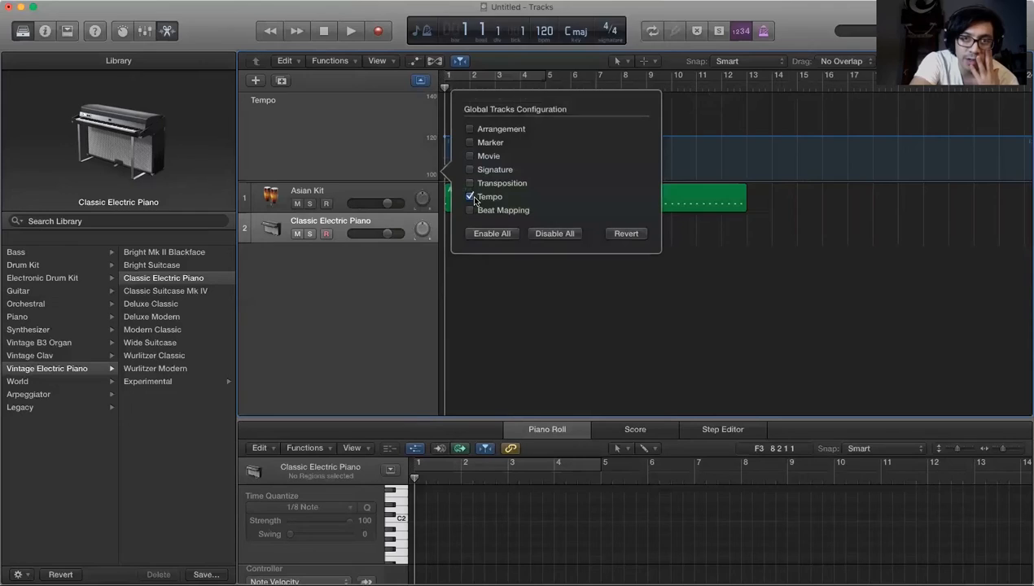
{"action": "left_click", "coordinate": [471, 198]}
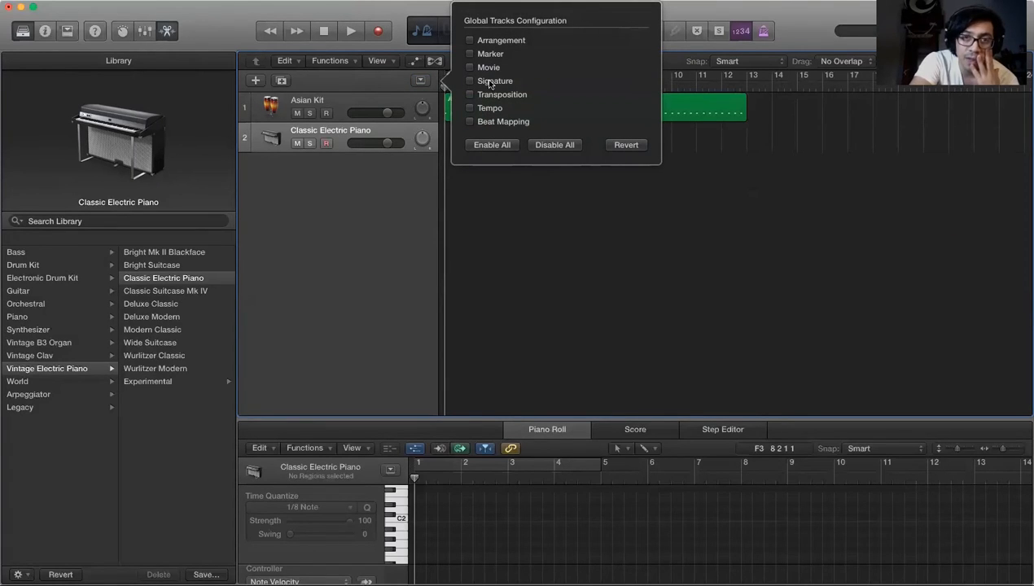
{"action": "left_click", "coordinate": [470, 121]}
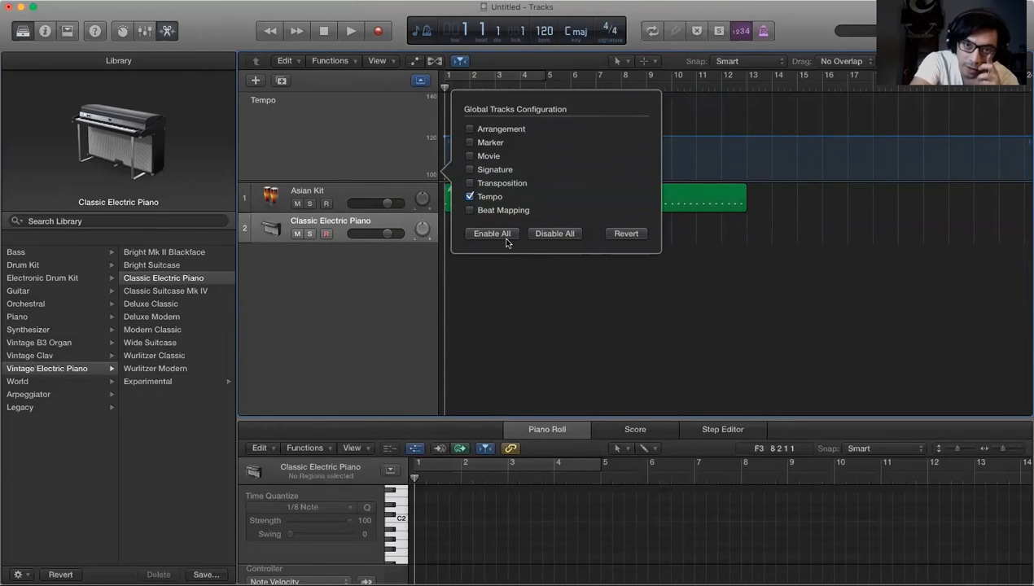
{"action": "left_click", "coordinate": [574, 275]}
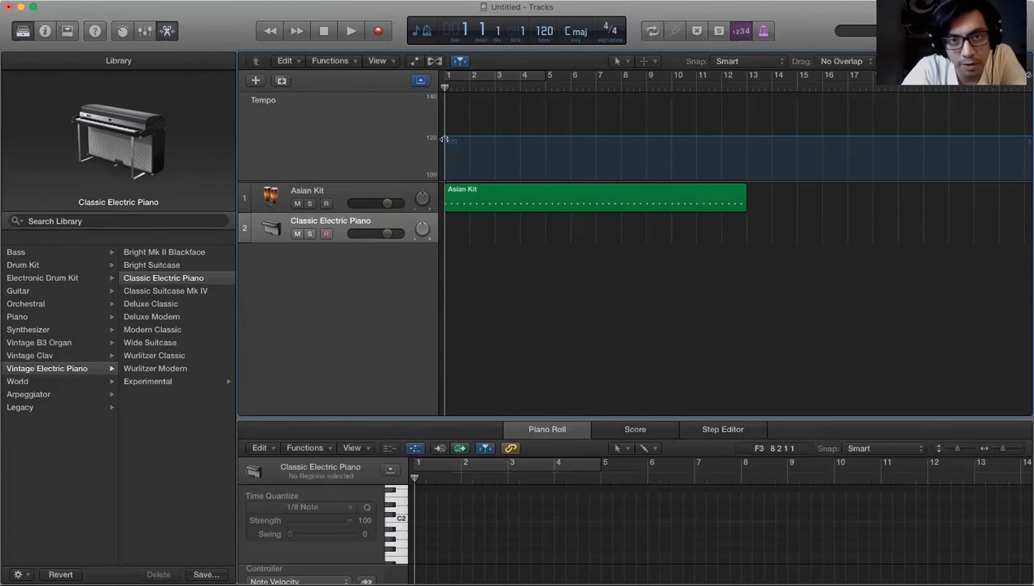
Hide the Library and enlarge the height of the Tempo track
{"action": "scroll", "coordinate": [450, 139], "scroll_direction": "up", "scroll_amount": 5}
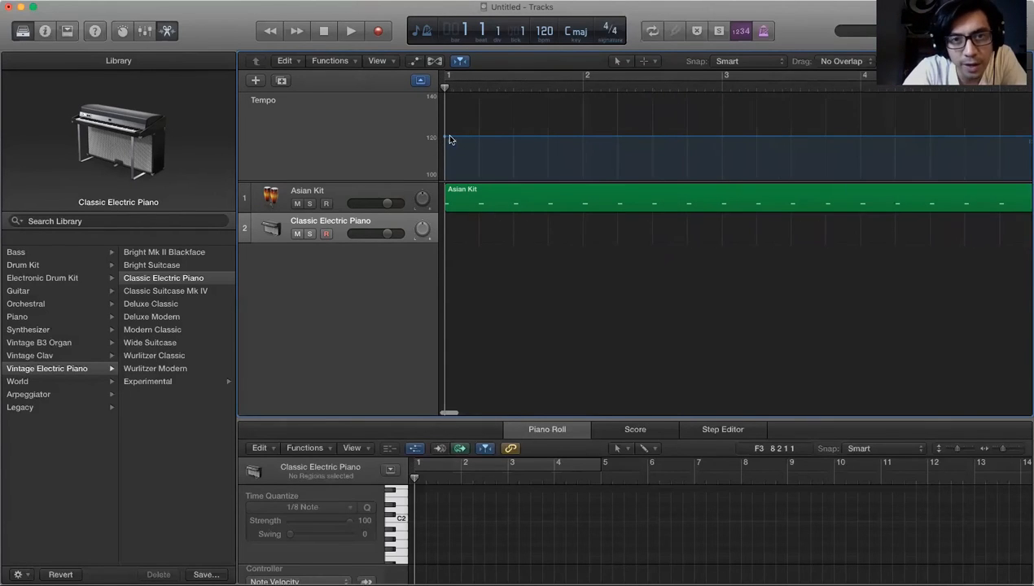
{"action": "left_click", "coordinate": [23, 31]}
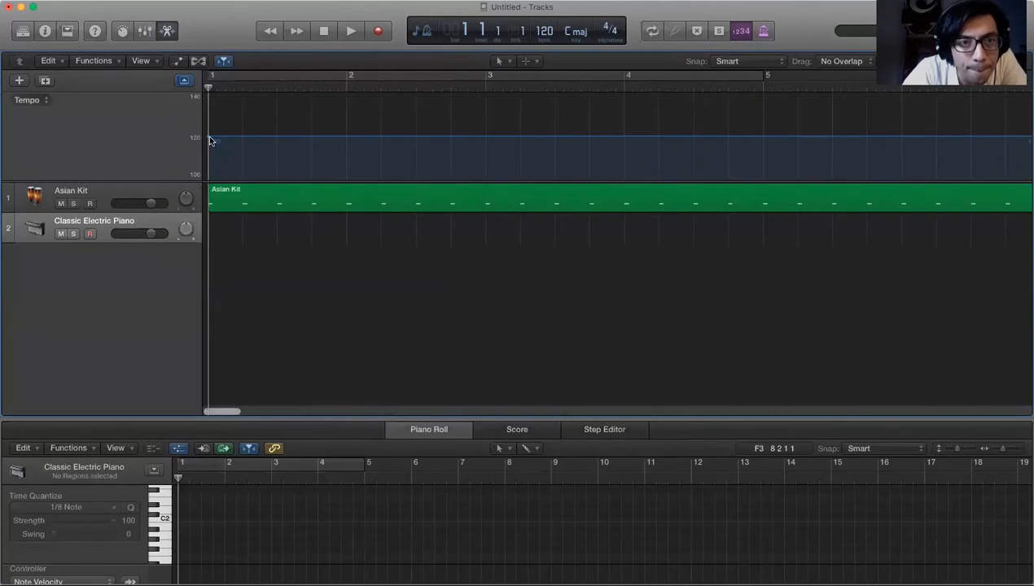
{"action": "left_click_drag", "start_coordinate": [338, 181], "coordinate": [338, 327]}
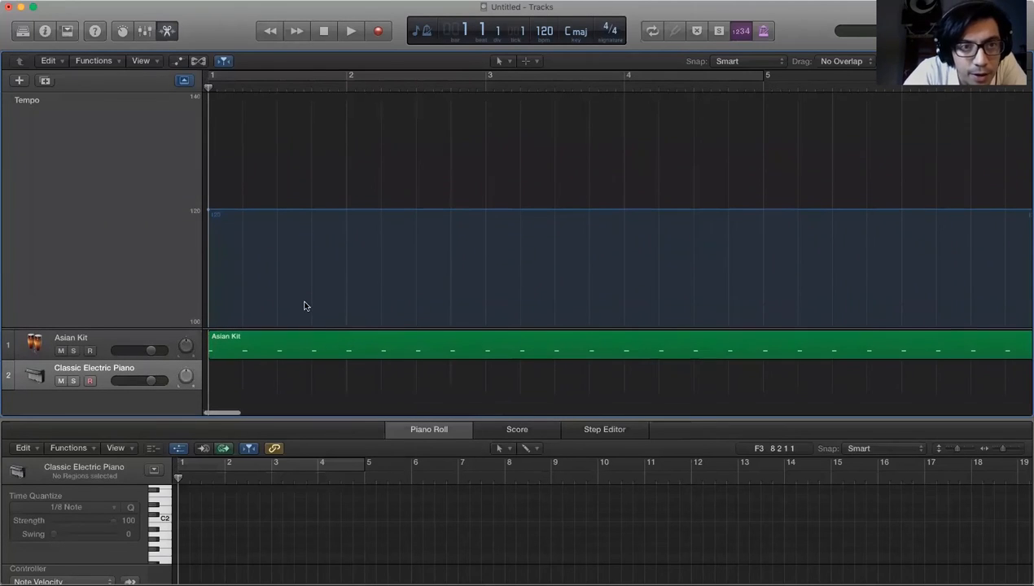
Lower the tempo at bar 1 to 43 bpm, checking the speed with a short playback
{"action": "left_click", "coordinate": [209, 212]}
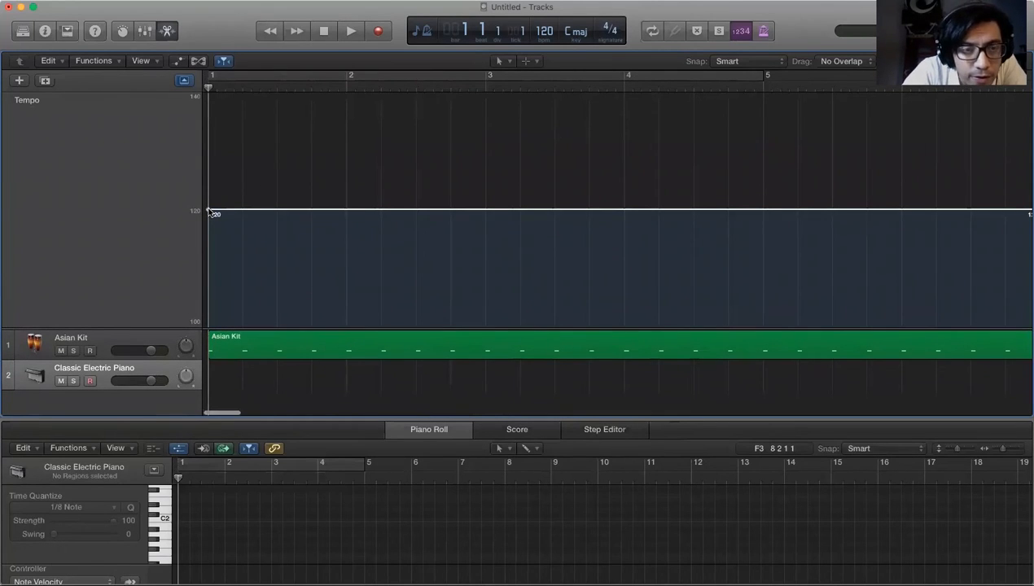
{"action": "left_click_drag", "start_coordinate": [209, 213], "coordinate": [208, 303]}
{"action": "left_click_drag", "start_coordinate": [204, 239], "coordinate": [209, 368]}
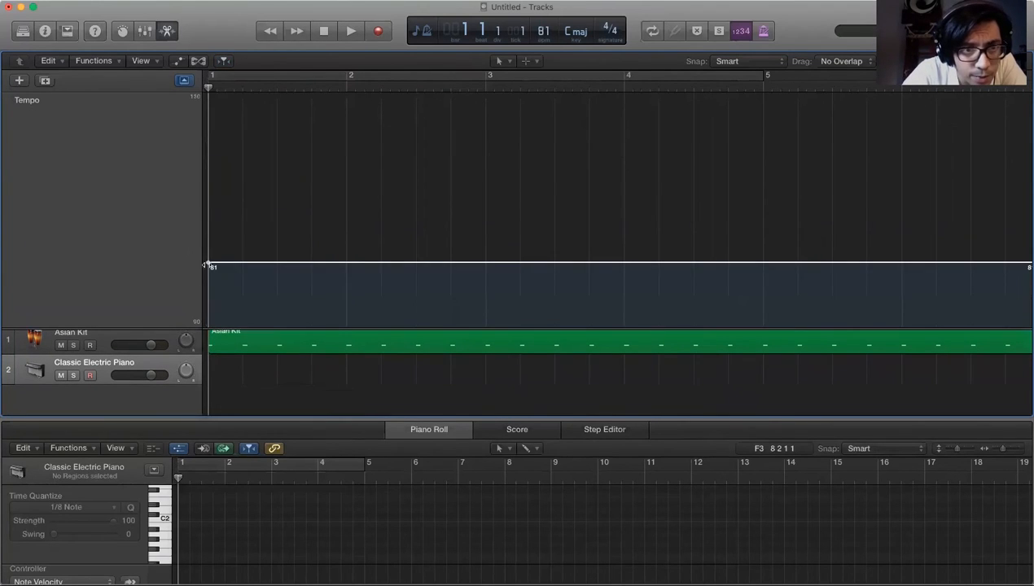
{"action": "left_click_drag", "start_coordinate": [210, 265], "coordinate": [209, 384]}
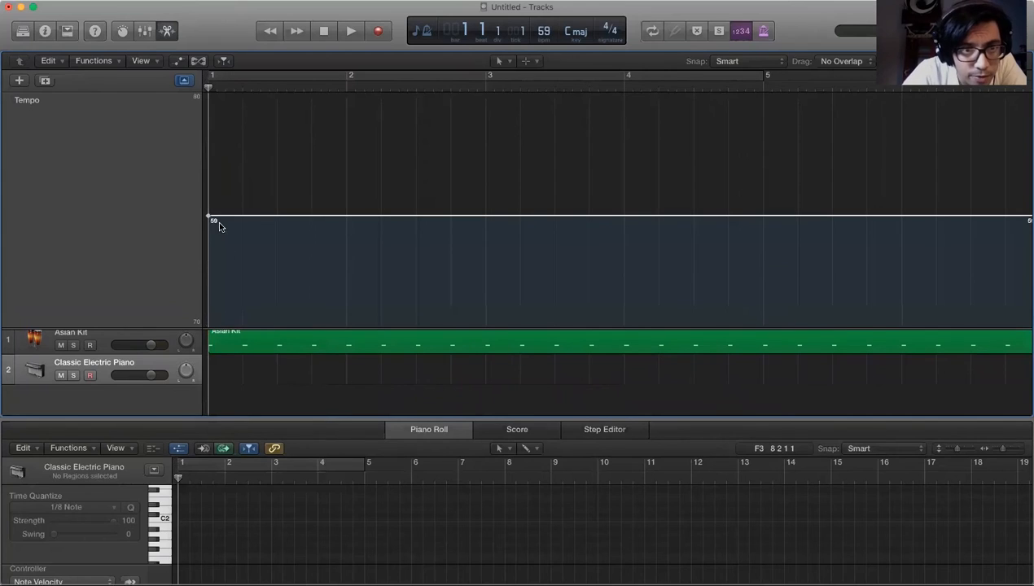
{"action": "left_click_drag", "start_coordinate": [211, 218], "coordinate": [213, 377]}
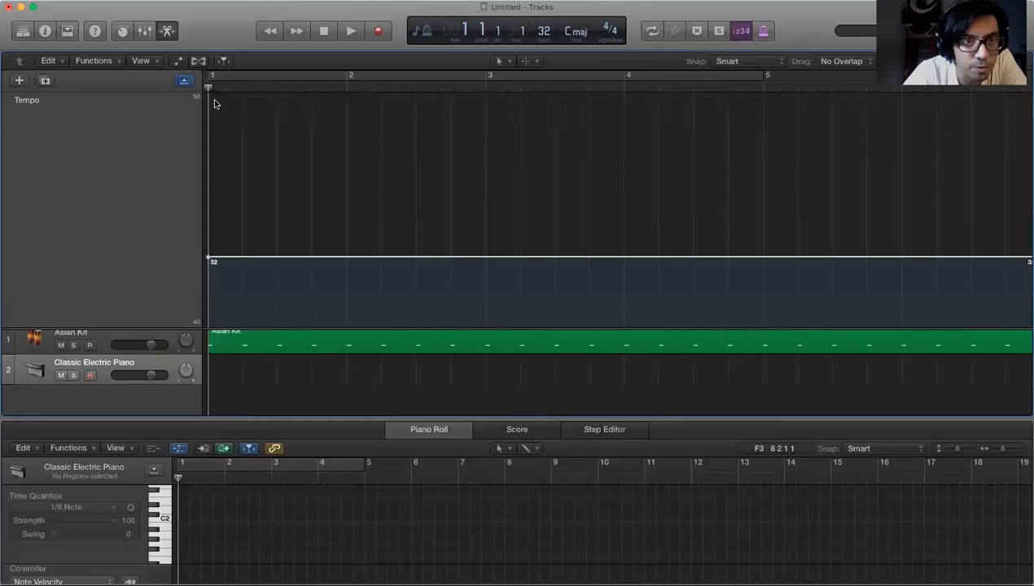
{"action": "key", "text": "space"}
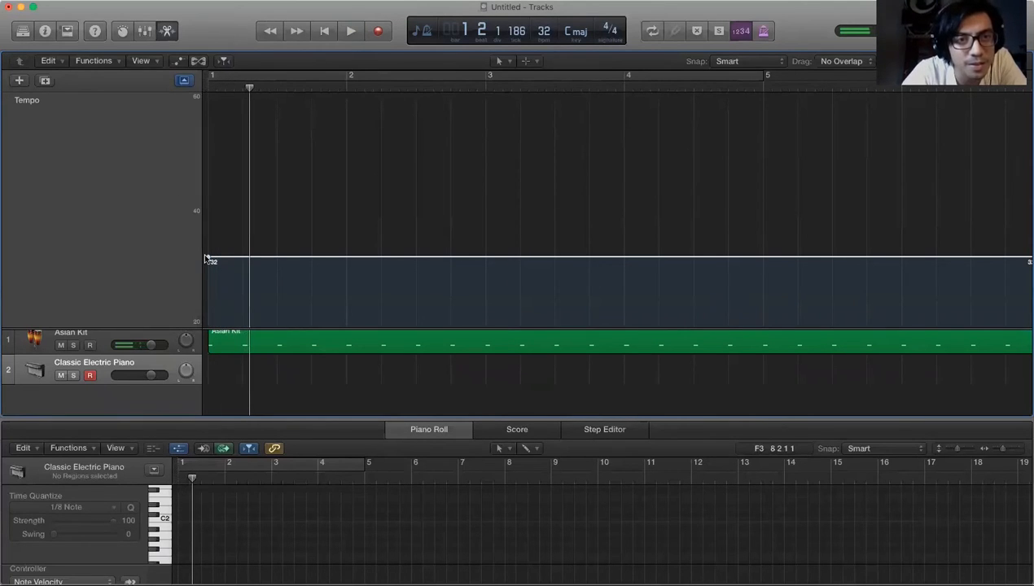
{"action": "left_click_drag", "start_coordinate": [205, 235], "coordinate": [207, 194]}
Play the project from the beginning to hear the Asian Kit pattern at 43 bpm, and stop playback
{"action": "left_click", "coordinate": [332, 37]}
{"action": "key", "text": "space"}
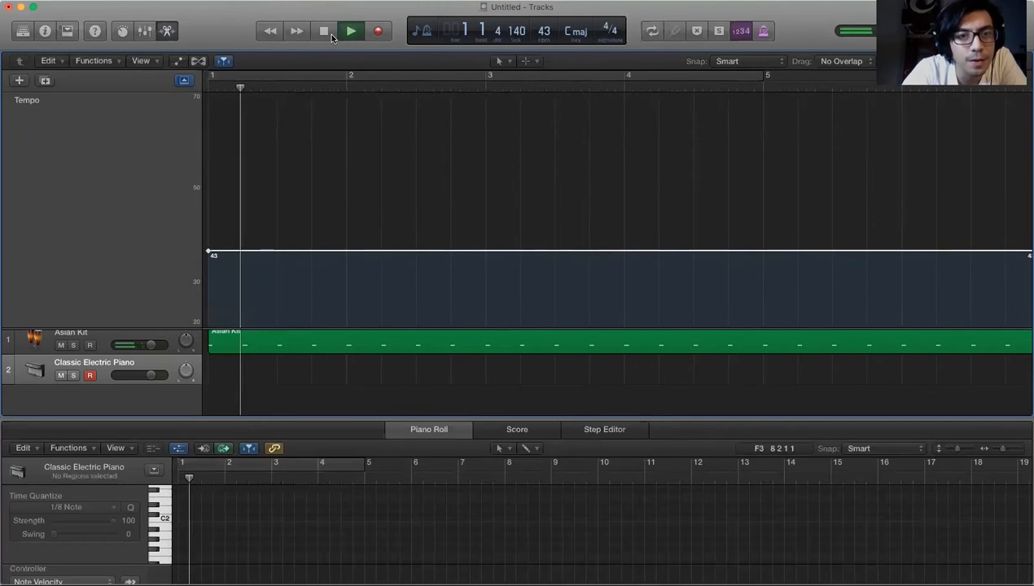
{"action": "scroll", "coordinate": [388, 166], "scroll_direction": "up", "scroll_amount": 1}
{"action": "scroll", "coordinate": [388, 166], "scroll_direction": "down", "scroll_amount": 5}
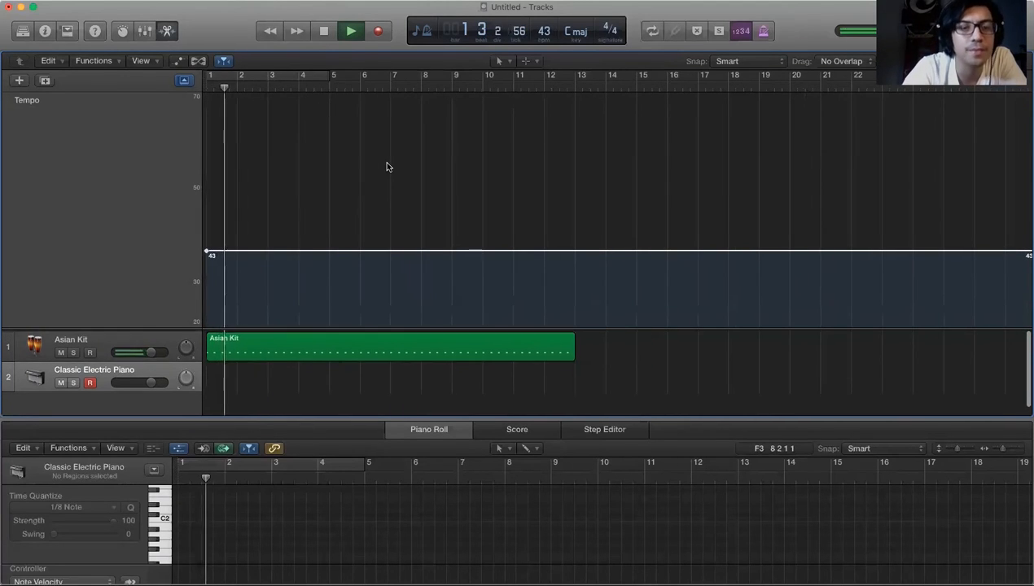
{"action": "key", "text": "space"}
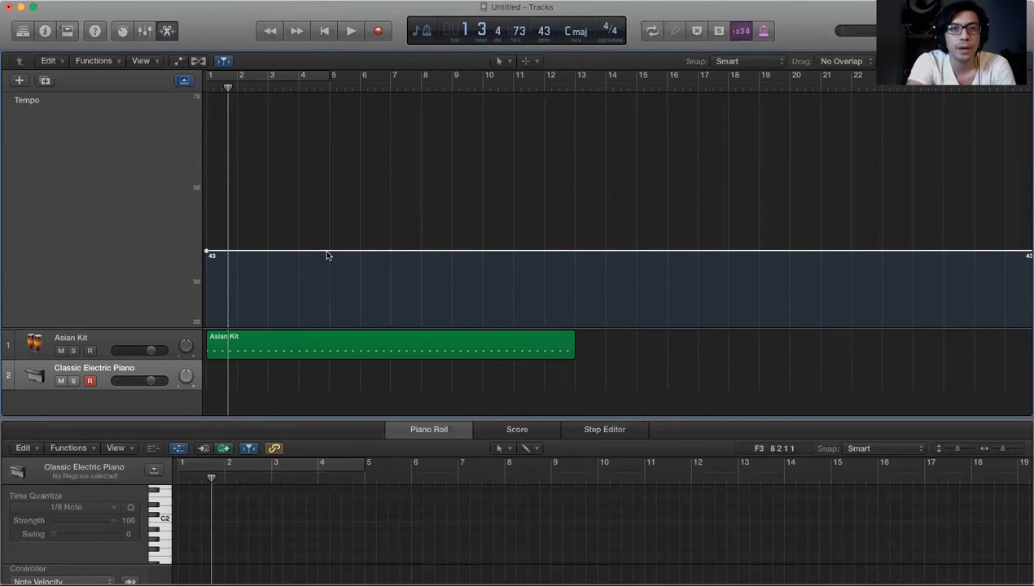
Add a tempo change at bar 5 and raise the tempo from there on to about 369 bpm
{"action": "left_click_drag", "start_coordinate": [326, 256], "coordinate": [338, 136]}
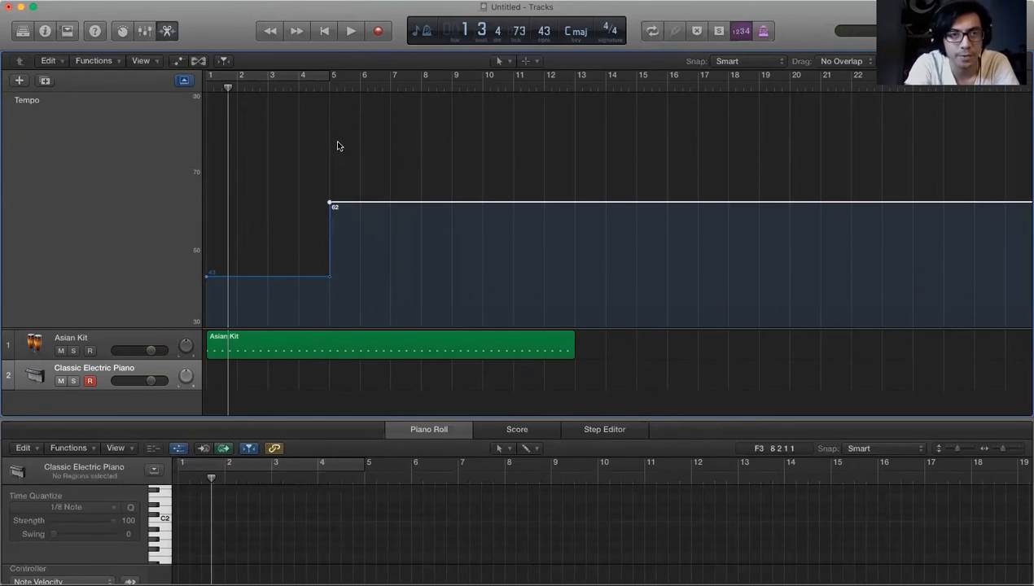
{"action": "left_click_drag", "start_coordinate": [330, 204], "coordinate": [329, 91]}
{"action": "left_click_drag", "start_coordinate": [328, 149], "coordinate": [328, 89]}
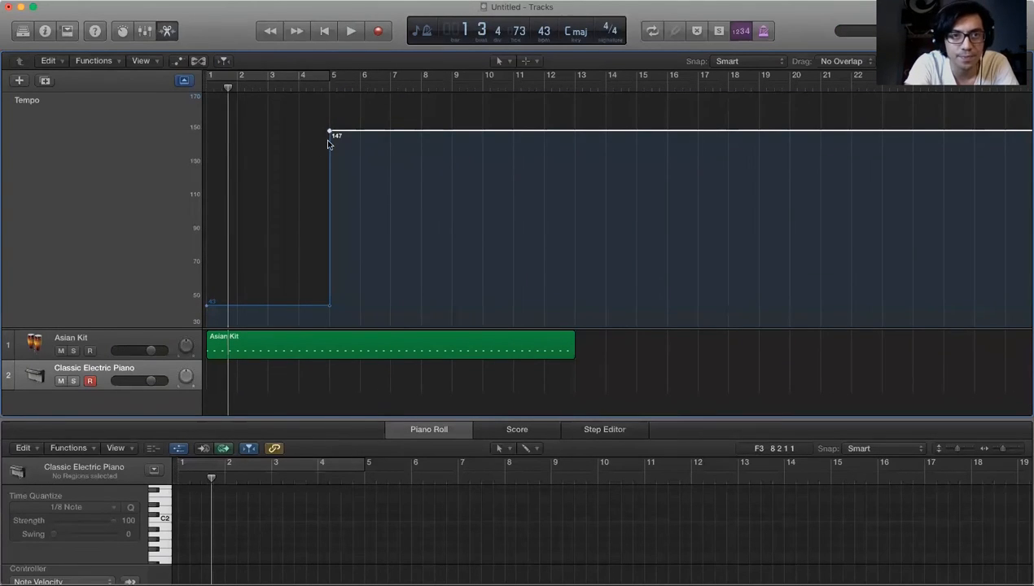
{"action": "left_click_drag", "start_coordinate": [329, 134], "coordinate": [326, 51]}
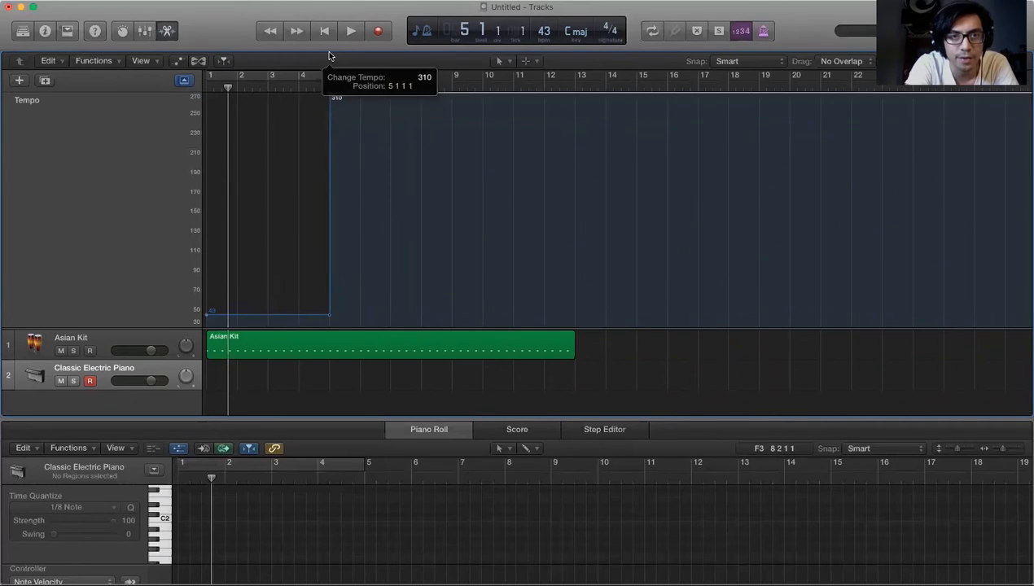
{"action": "left_click_drag", "start_coordinate": [328, 106], "coordinate": [331, 79]}
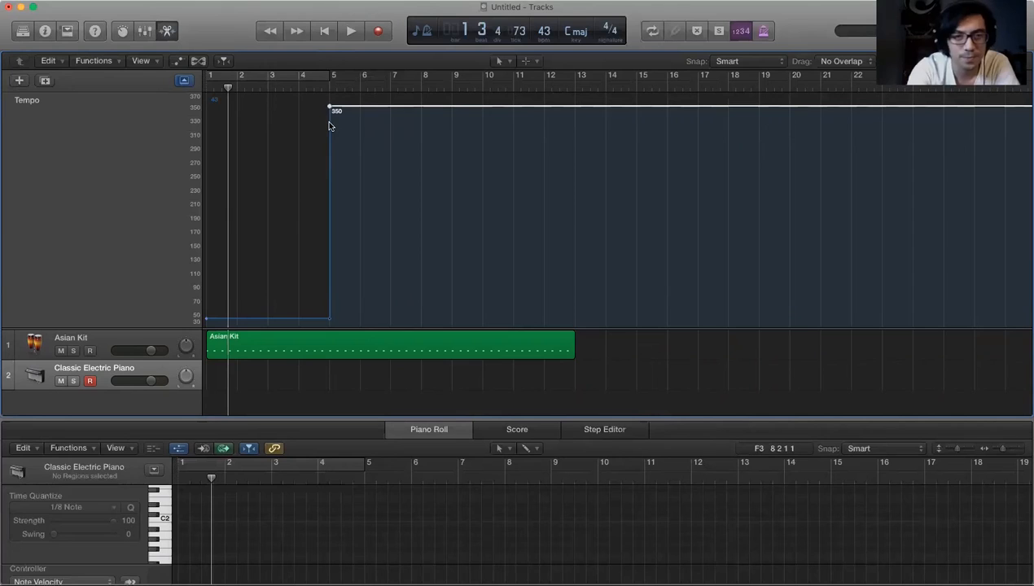
{"action": "left_click_drag", "start_coordinate": [326, 106], "coordinate": [330, 98]}
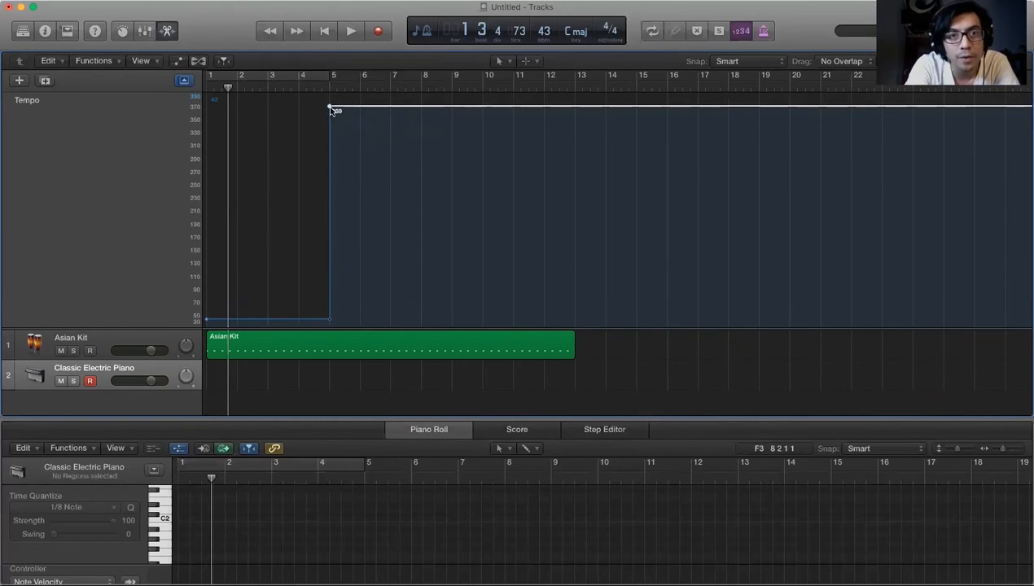
Raise the tempo from bar 5 onward to about 407 bpm, play across the change, and return to the beginning
{"action": "left_click_drag", "start_coordinate": [329, 106], "coordinate": [329, 86]}
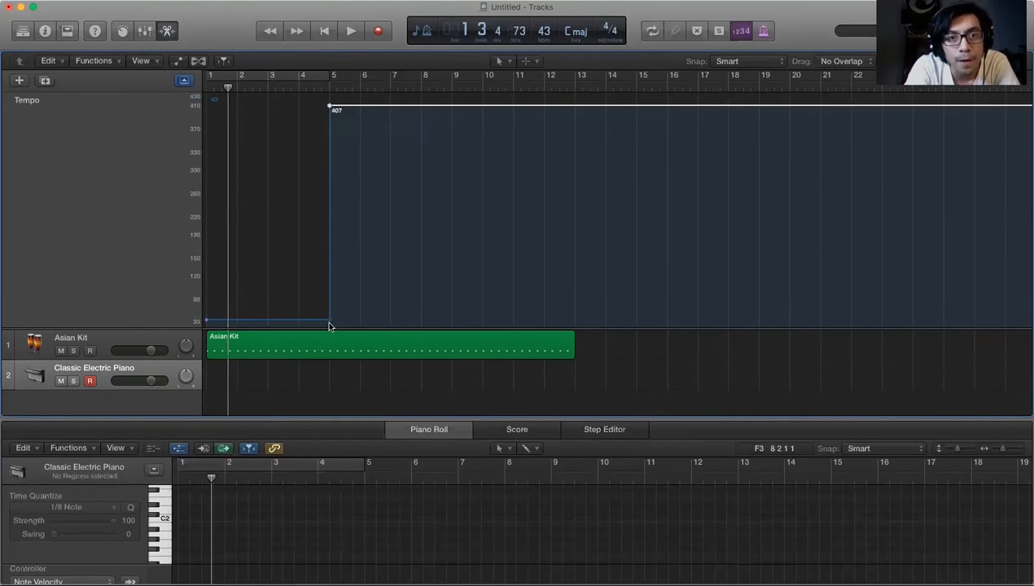
{"action": "left_click_drag", "start_coordinate": [328, 324], "coordinate": [358, 358]}
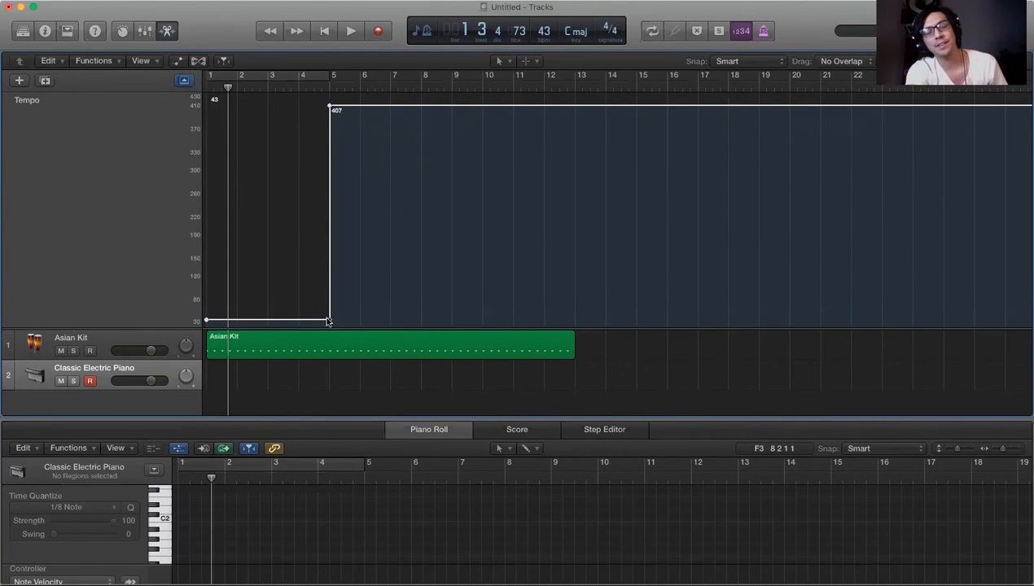
{"action": "left_click", "coordinate": [324, 87]}
{"action": "key", "text": "space"}
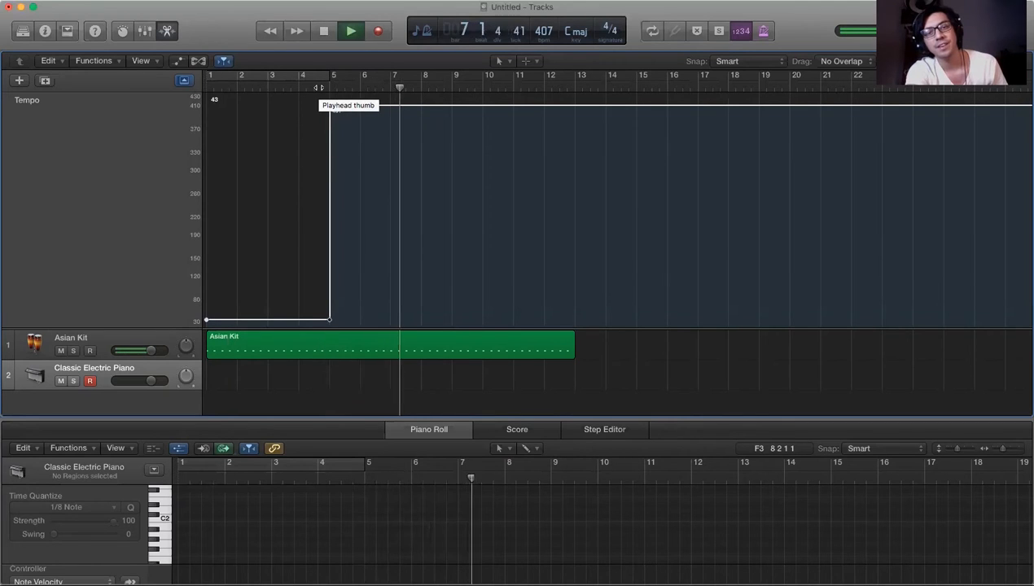
{"action": "key", "text": "space"}
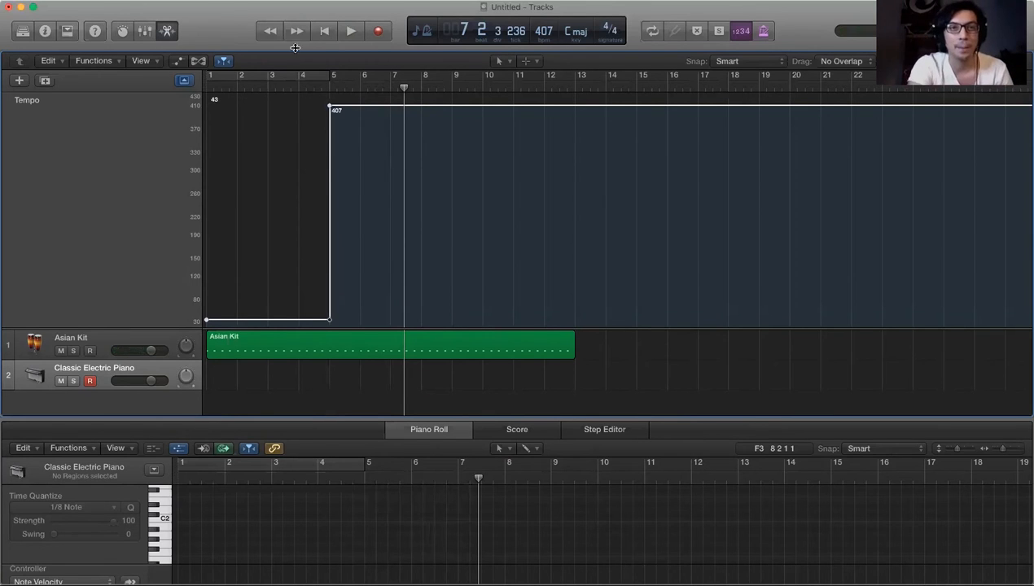
{"action": "left_click", "coordinate": [326, 33]}
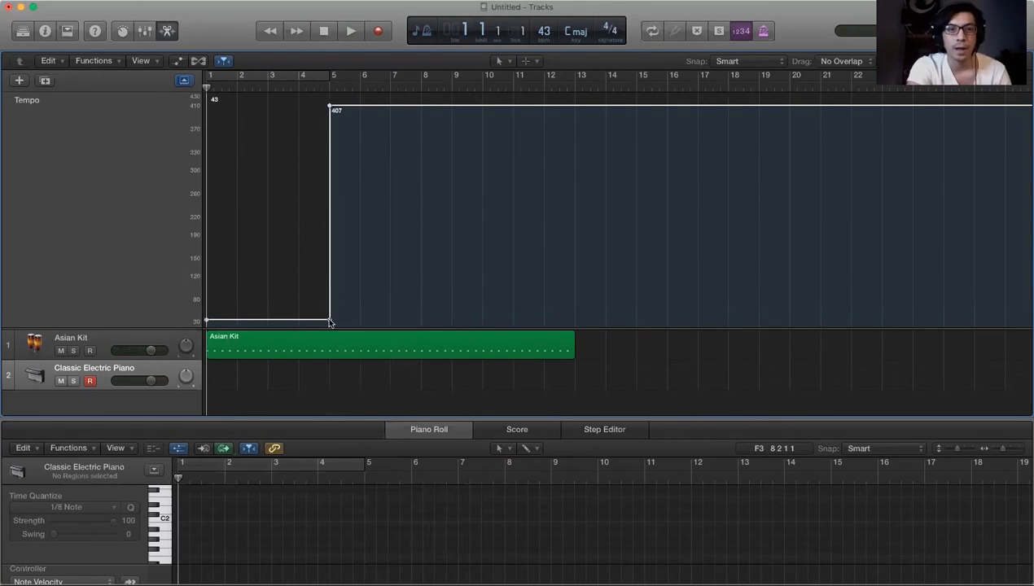
Bend the sudden tempo jump at bar 5 into a gradual curve rising from bar 1, and play it from the beginning
{"action": "left_click_drag", "start_coordinate": [330, 323], "coordinate": [271, 218]}
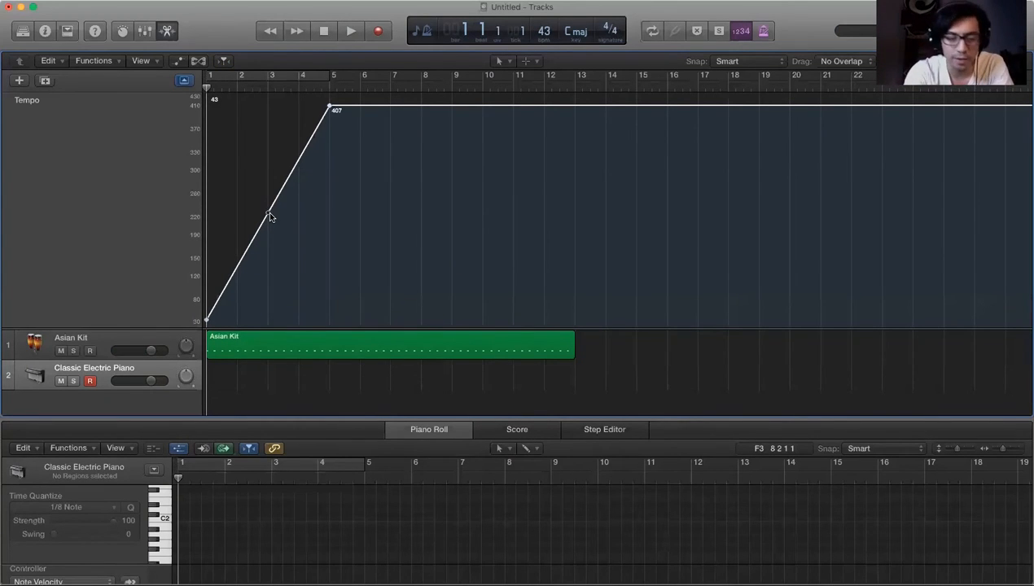
{"action": "left_click_drag", "start_coordinate": [271, 216], "coordinate": [305, 235]}
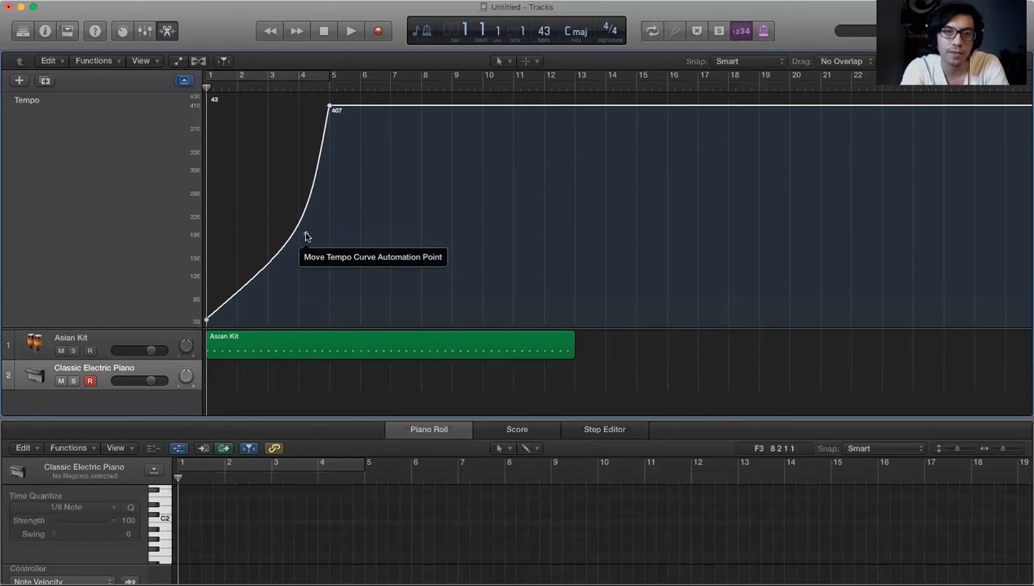
{"action": "key", "text": "space"}
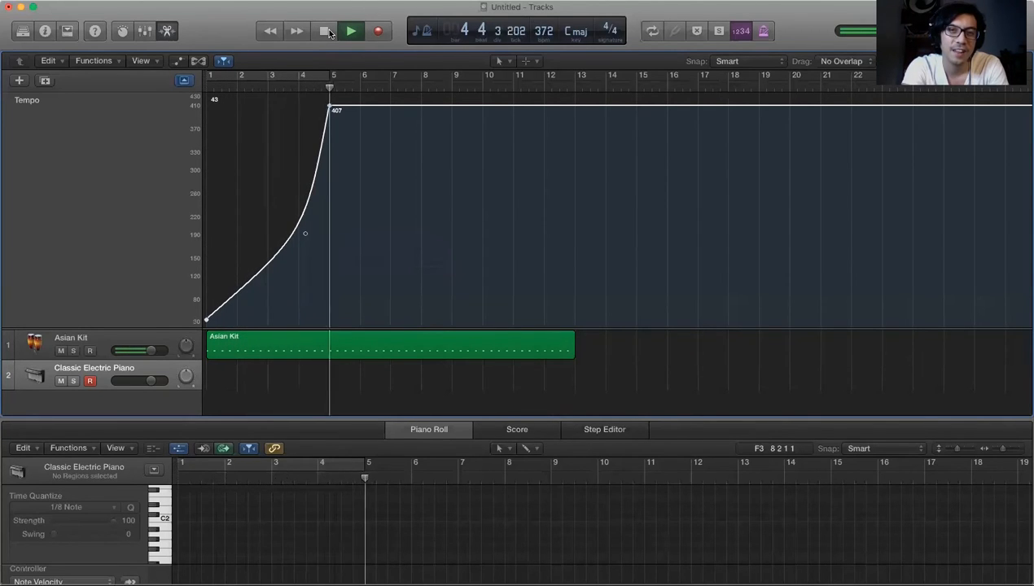
{"action": "left_click", "coordinate": [328, 31]}
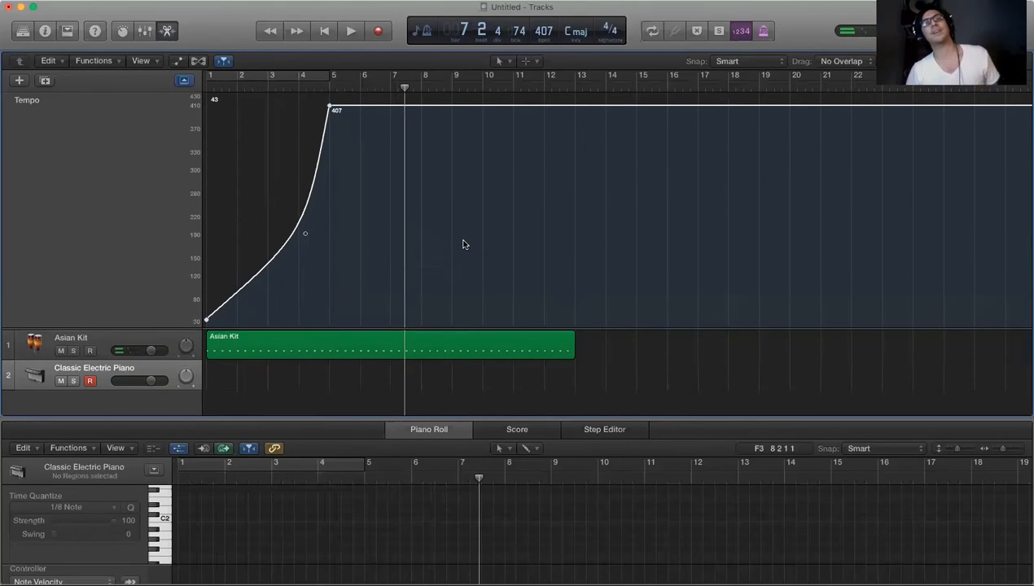
Move the 407 bpm point back to just after bar 4, adjust the curve leading to it, and play from the beginning
{"action": "left_click_drag", "start_coordinate": [329, 108], "coordinate": [307, 106]}
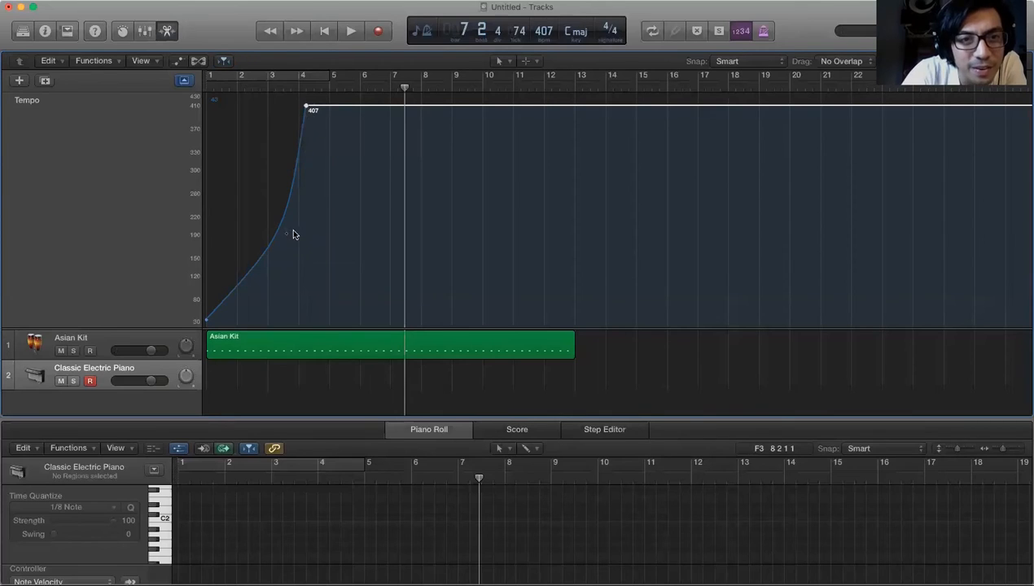
{"action": "left_click_drag", "start_coordinate": [286, 235], "coordinate": [293, 241]}
{"action": "left_click", "coordinate": [323, 31]}
{"action": "key", "text": "space"}
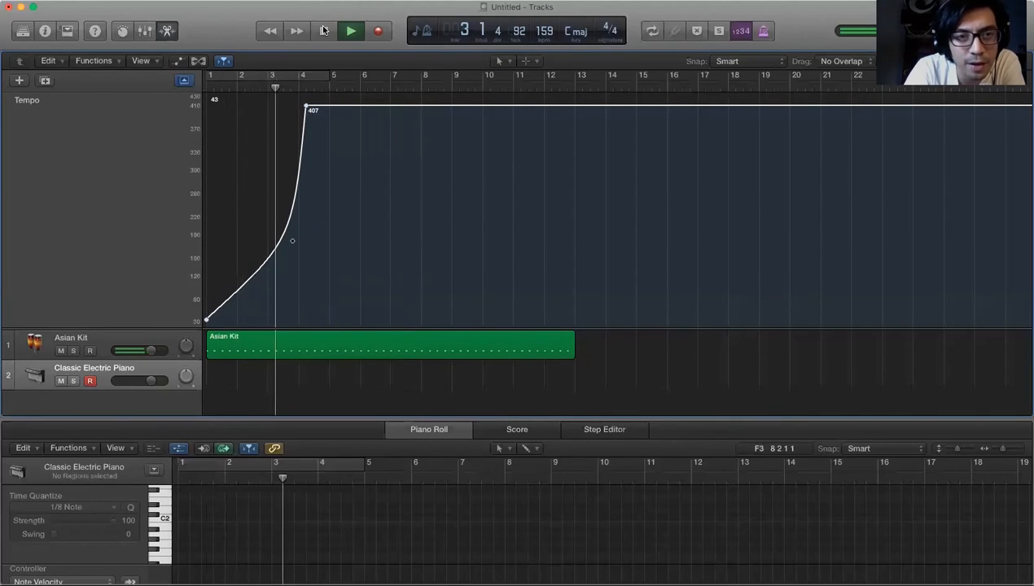
{"action": "left_click", "coordinate": [324, 30]}
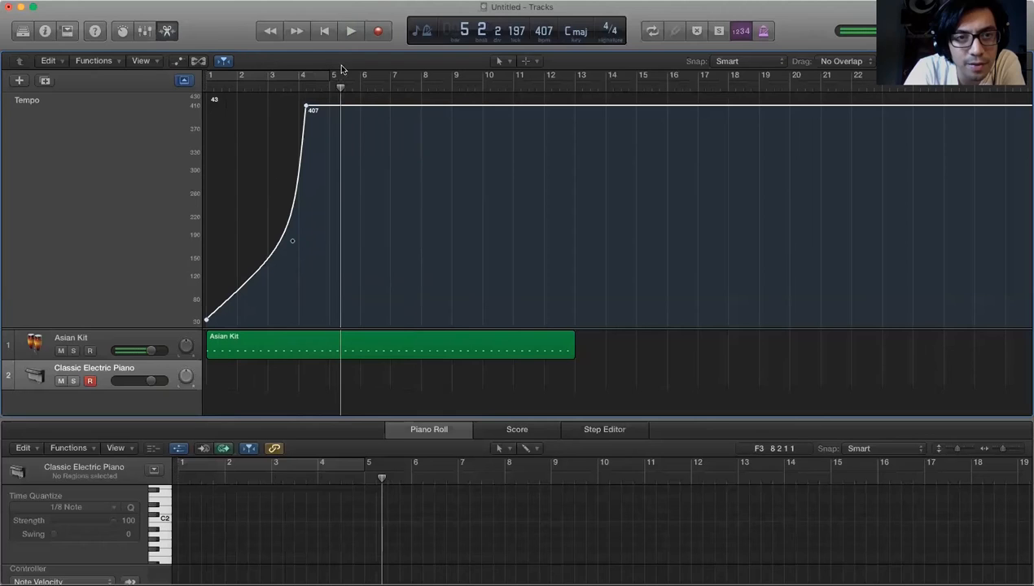
Undo the stray tempo change, then deepen the opening curve for a slower start and sharper rise, checking it with playback
{"action": "mouse_move", "coordinate": [290, 241]}
{"action": "left_mouse_down"}
{"action": "mouse_move", "coordinate": [282, 259]}
{"action": "mouse_move", "coordinate": [285, 250]}
{"action": "left_mouse_up"}
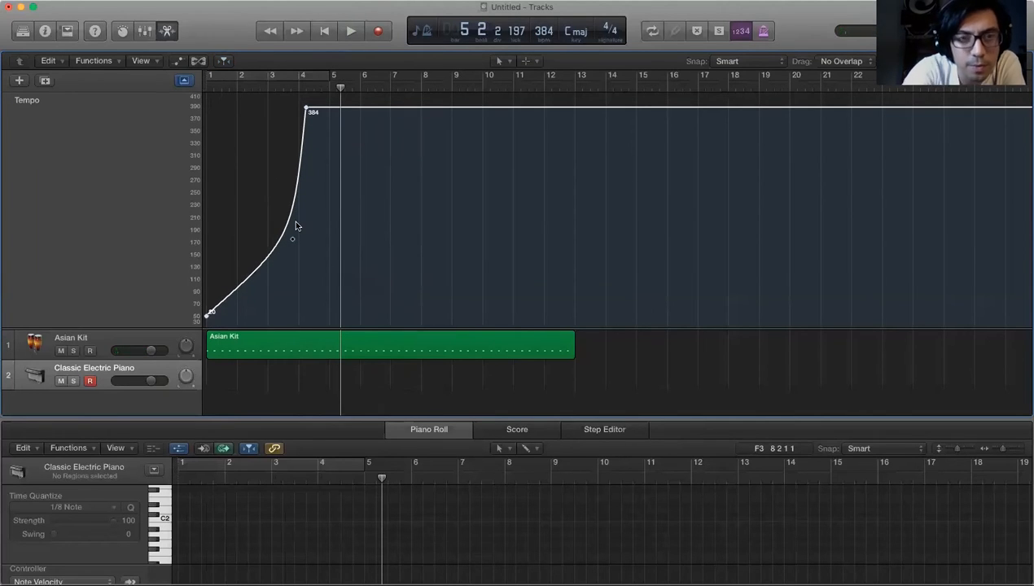
{"action": "key", "text": "super+z"}
{"action": "left_click_drag", "start_coordinate": [291, 243], "coordinate": [284, 278]}
{"action": "left_click", "coordinate": [323, 31]}
{"action": "key", "text": "space"}
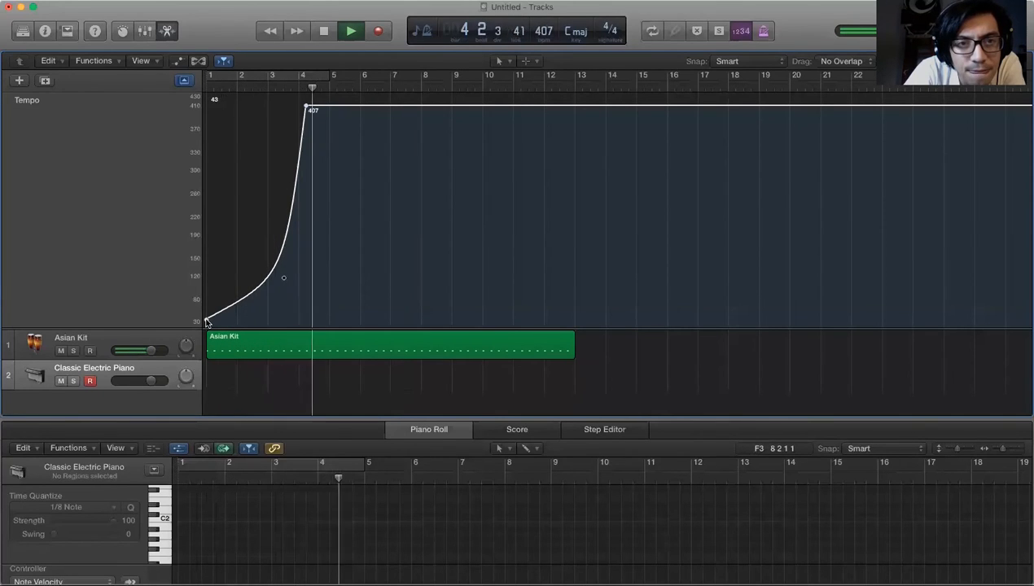
{"action": "key", "text": "space"}
Raise the starting tempo at bar 1 to about 53 bpm, checking the speed with a short playback
{"action": "left_click_drag", "start_coordinate": [206, 320], "coordinate": [210, 315]}
{"action": "left_click", "coordinate": [323, 31]}
{"action": "key", "text": "space"}
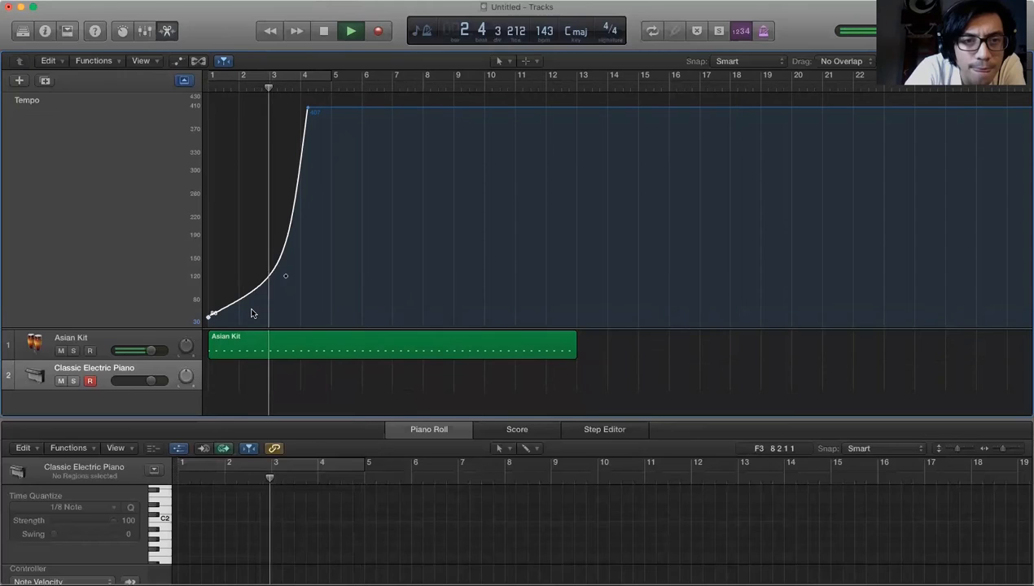
{"action": "key", "text": "space"}
{"action": "mouse_move", "coordinate": [211, 311]}
{"action": "left_mouse_down"}
{"action": "mouse_move", "coordinate": [253, 318]}
{"action": "mouse_move", "coordinate": [210, 322]}
{"action": "left_mouse_up"}
Move the 407 bpm point back to bar 5 and play the project from the beginning to hear the longer ramp
{"action": "left_click_drag", "start_coordinate": [308, 108], "coordinate": [331, 108]}
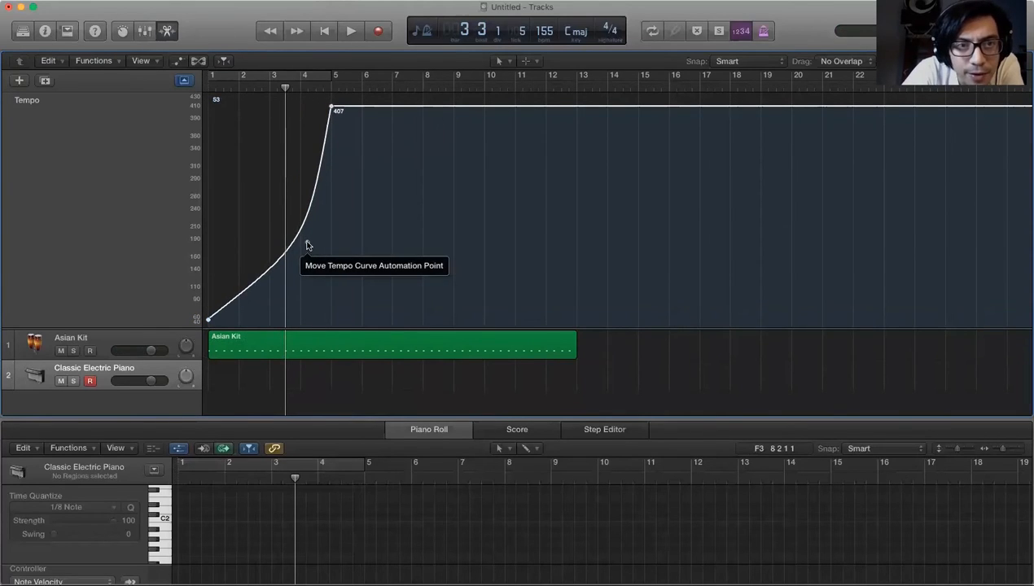
{"action": "left_click", "coordinate": [325, 31]}
{"action": "key", "text": "space"}
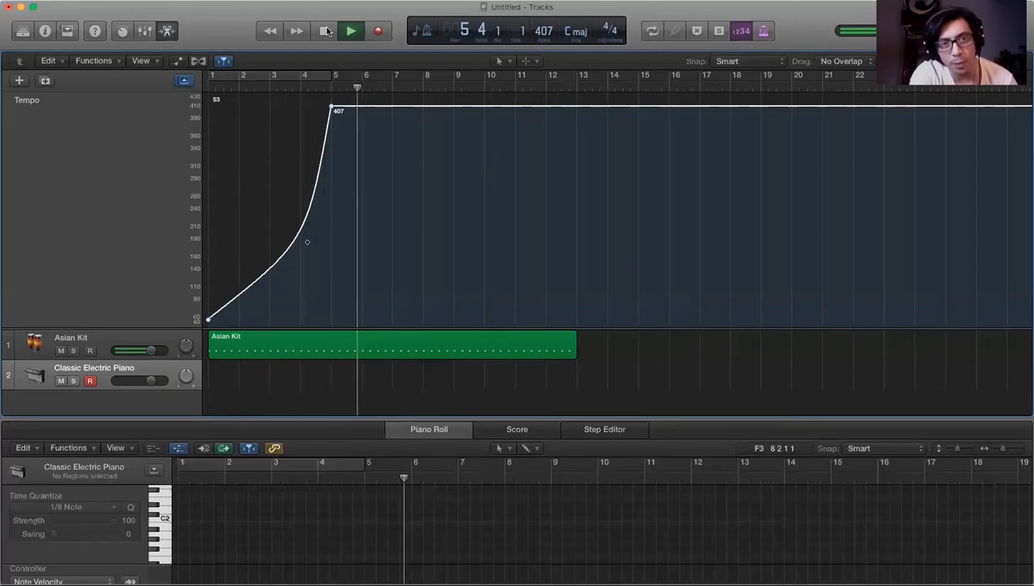
{"action": "left_click", "coordinate": [326, 31]}
Add a tempo point at bar 8 beat 3 at about 538 bpm, and bend the rise from bar 5 into a rounded curve
{"action": "left_click_drag", "start_coordinate": [307, 243], "coordinate": [301, 248]}
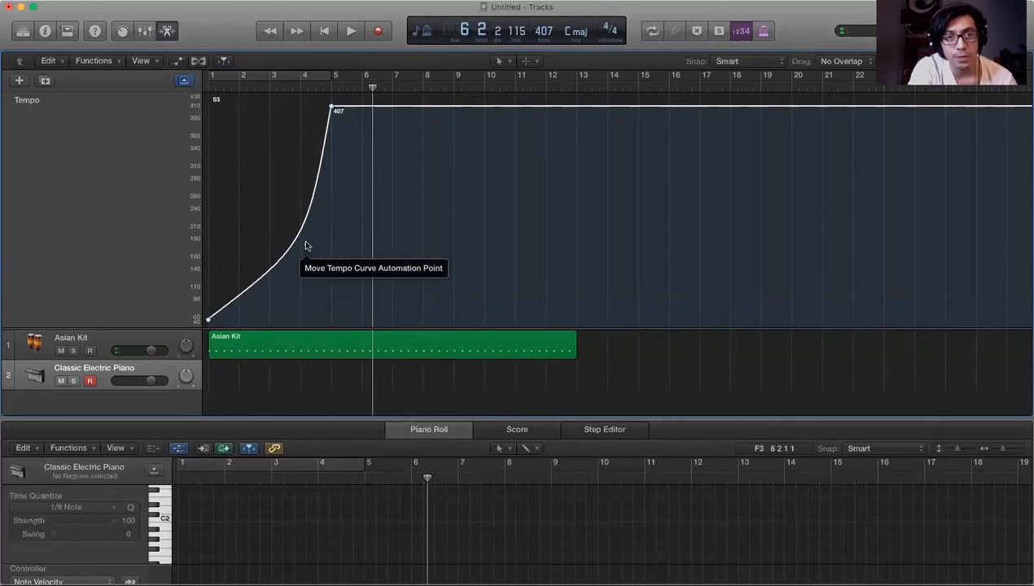
{"action": "scroll", "coordinate": [523, 200], "scroll_direction": "up", "scroll_amount": 5}
{"action": "scroll", "coordinate": [524, 198], "scroll_direction": "down", "scroll_amount": 10}
{"action": "scroll", "coordinate": [524, 203], "scroll_direction": "up", "scroll_amount": 5}
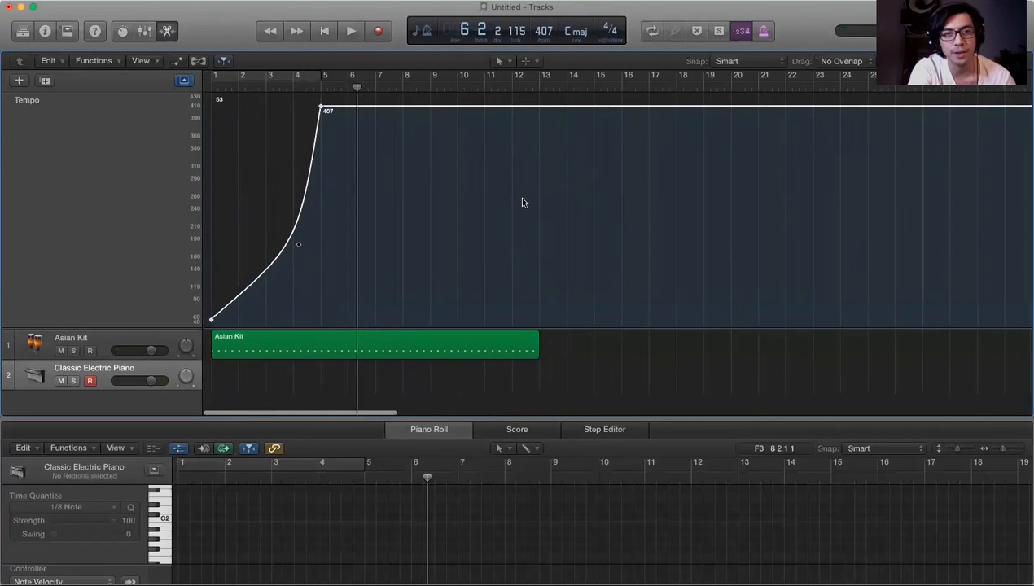
{"action": "left_click", "coordinate": [410, 108]}
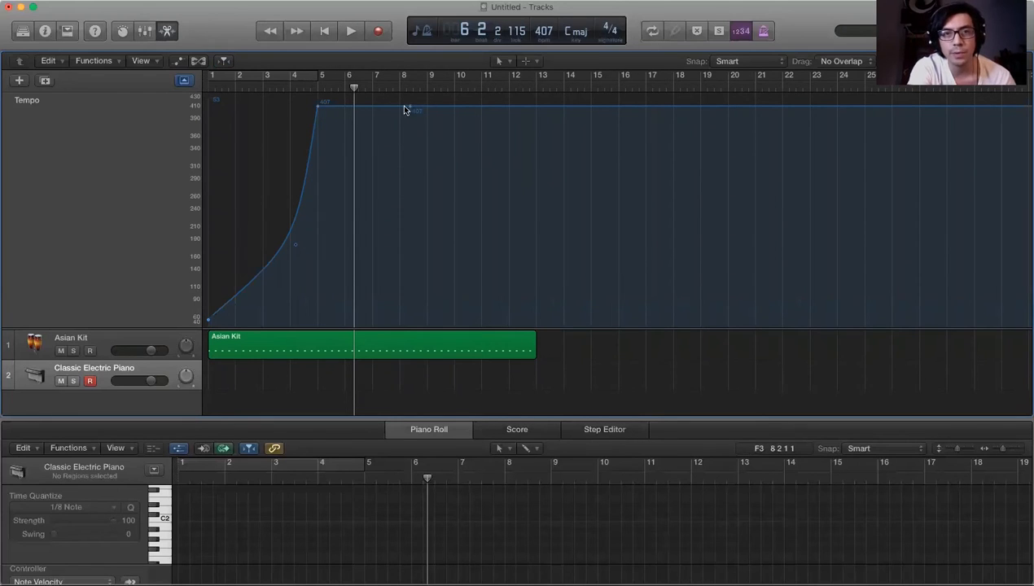
{"action": "mouse_move", "coordinate": [408, 105]}
{"action": "left_mouse_down"}
{"action": "mouse_move", "coordinate": [413, 96]}
{"action": "mouse_move", "coordinate": [415, 123]}
{"action": "mouse_move", "coordinate": [427, 108]}
{"action": "mouse_move", "coordinate": [413, 90]}
{"action": "mouse_move", "coordinate": [414, 104]}
{"action": "left_mouse_up"}
{"action": "left_click_drag", "start_coordinate": [412, 154], "coordinate": [352, 123]}
Play the project from the beginning to hear the two-stage acceleration, and stop playback
{"action": "left_click", "coordinate": [323, 38]}
{"action": "key", "text": "space"}
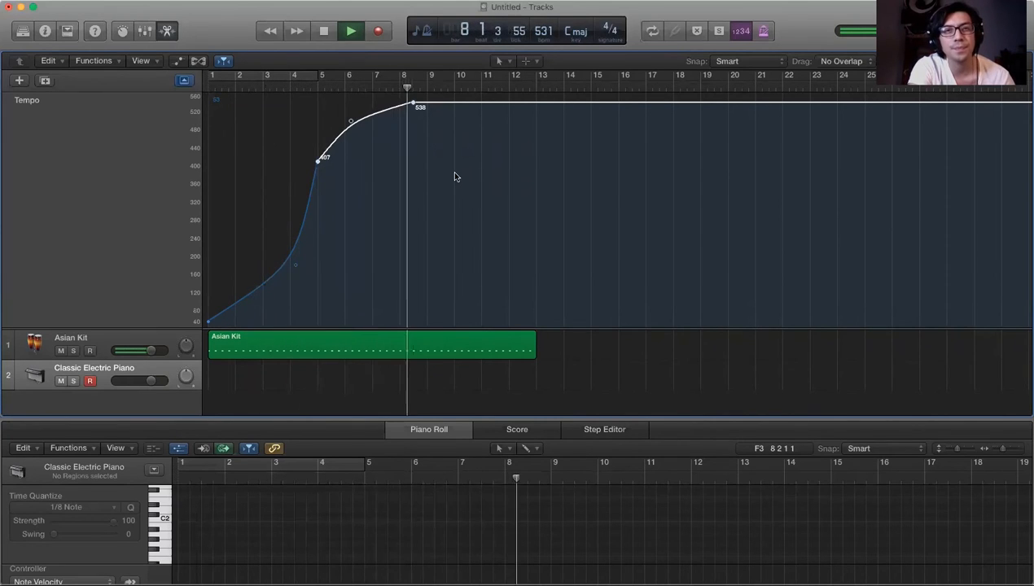
{"action": "key", "text": "space"}
Reshape the opening curve and move the 407 bpm point to bar 4 at about 295 bpm
{"action": "left_click_drag", "start_coordinate": [291, 270], "coordinate": [274, 297]}
{"action": "left_click_drag", "start_coordinate": [318, 165], "coordinate": [293, 215]}
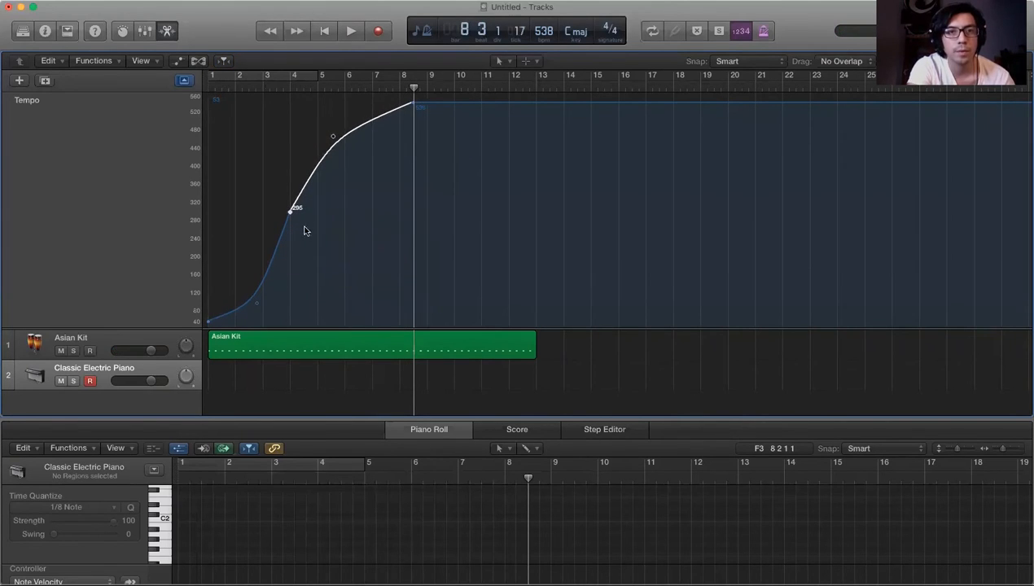
{"action": "left_click", "coordinate": [413, 107]}
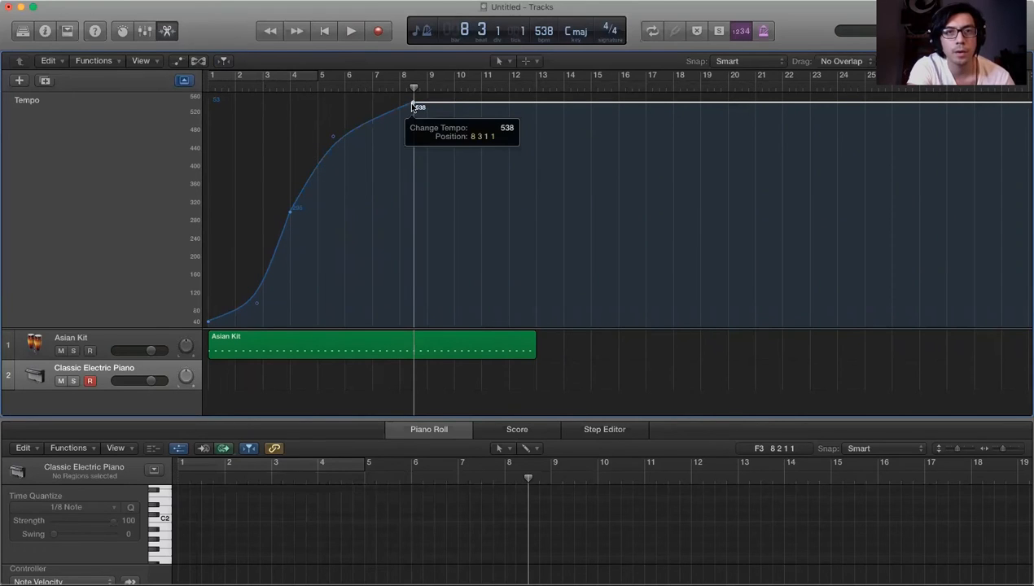
Play the reshaped acceleration from the beginning up to the 538 bpm point, and stop playback
{"action": "left_click", "coordinate": [324, 31]}
{"action": "key", "text": "space"}
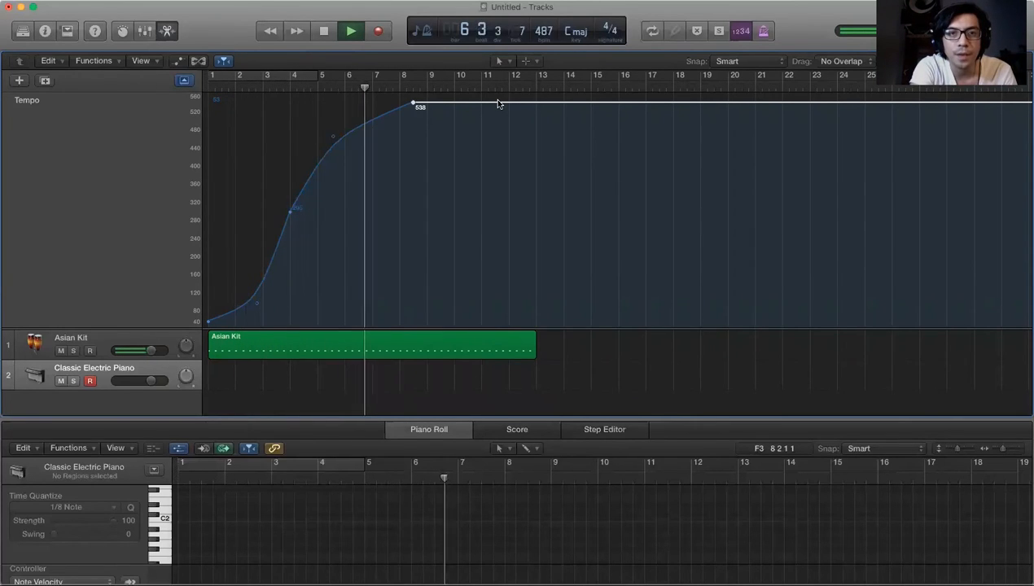
{"action": "key", "text": "space"}
Move the 538 bpm point to just after bar 7, soften the opening curve, and start playback from the beginning
{"action": "left_click_drag", "start_coordinate": [408, 102], "coordinate": [377, 118]}
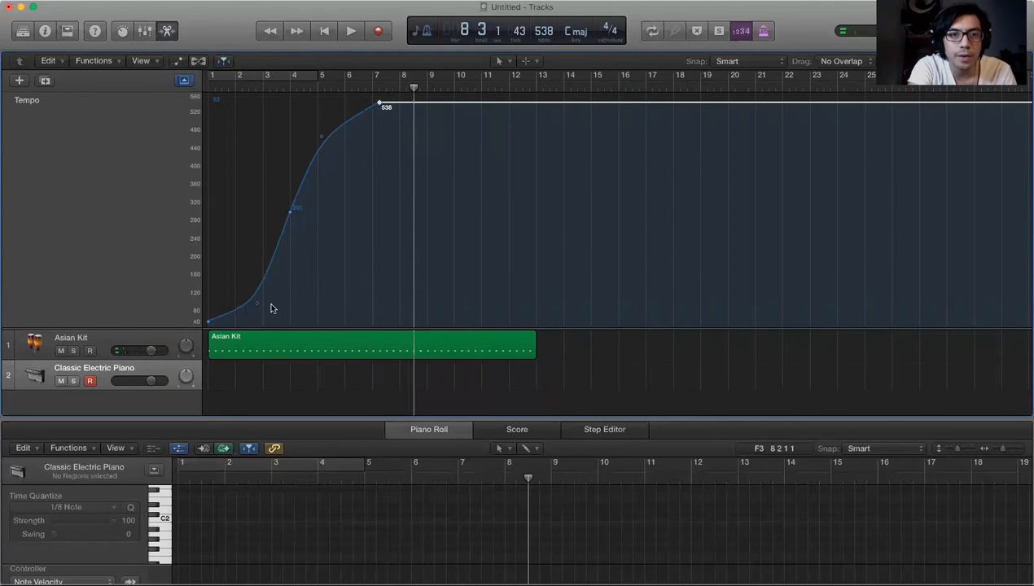
{"action": "left_click", "coordinate": [290, 211]}
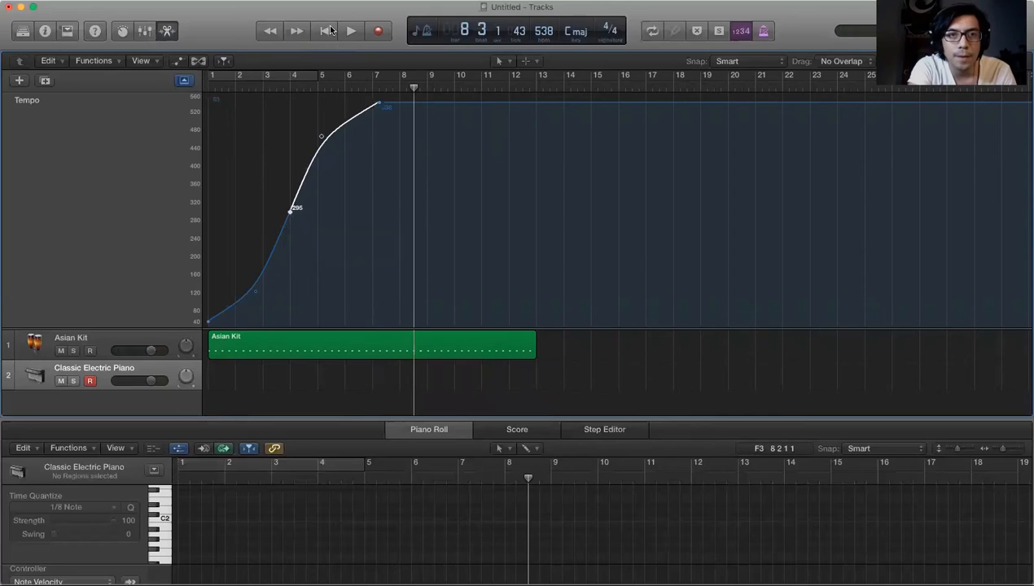
{"action": "left_click", "coordinate": [328, 30]}
{"action": "key", "text": "space"}
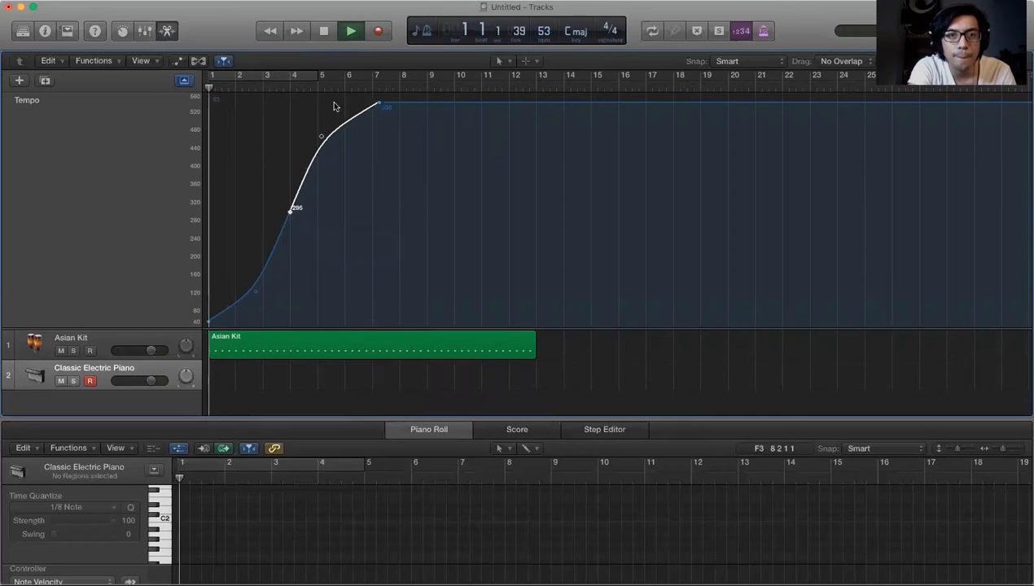
Try adding tempo points just after bars 10 and 13 and lowering the stretch between them to about 469 bpm
{"action": "left_click", "coordinate": [456, 104]}
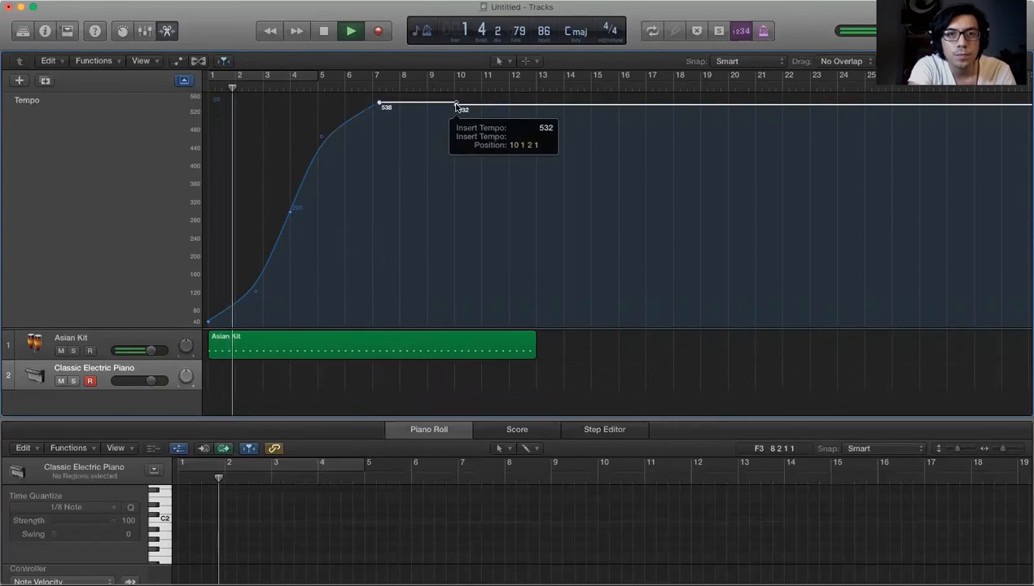
{"action": "left_click", "coordinate": [548, 105]}
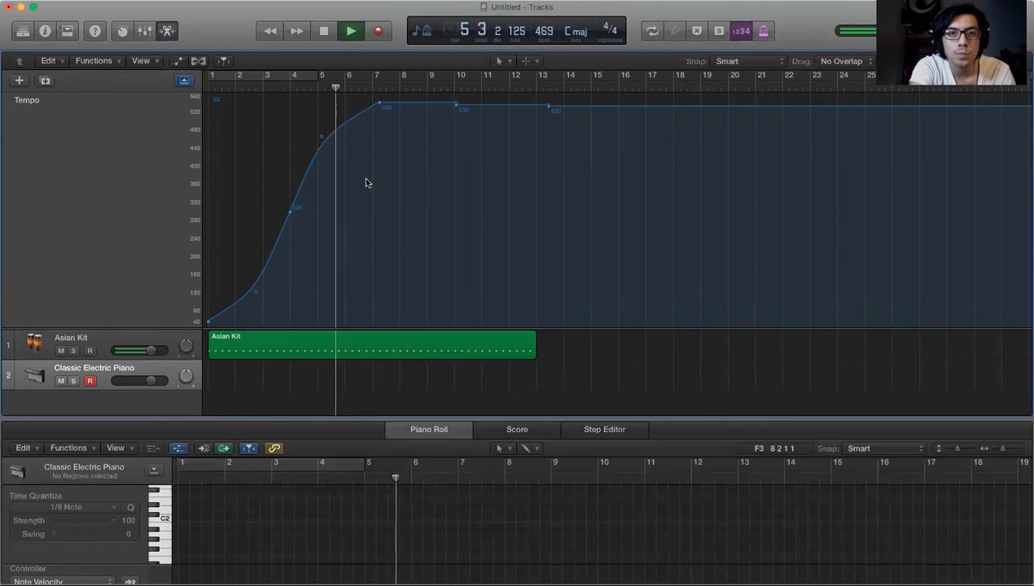
{"action": "key", "text": "space"}
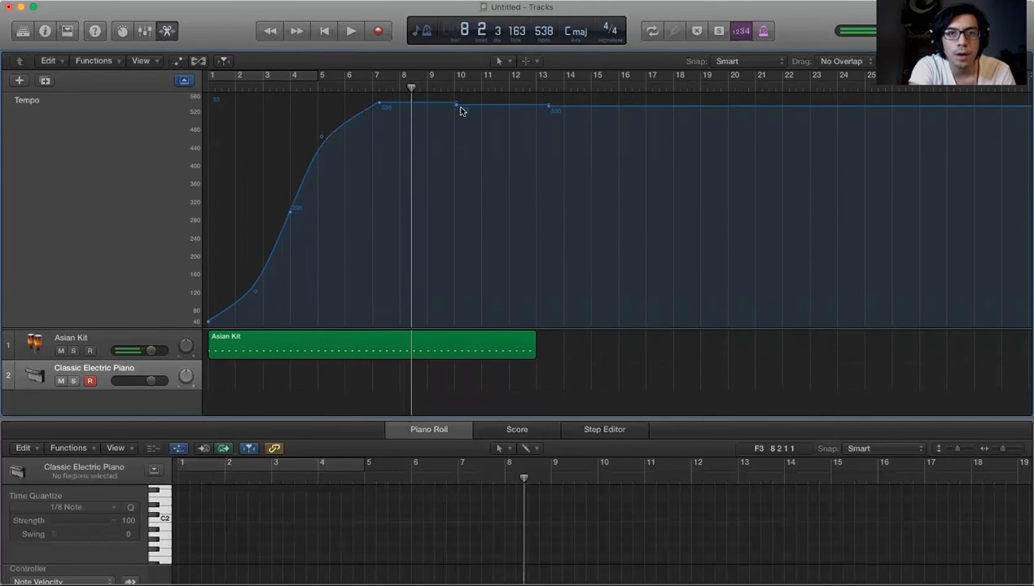
{"action": "left_click_drag", "start_coordinate": [457, 108], "coordinate": [436, 107]}
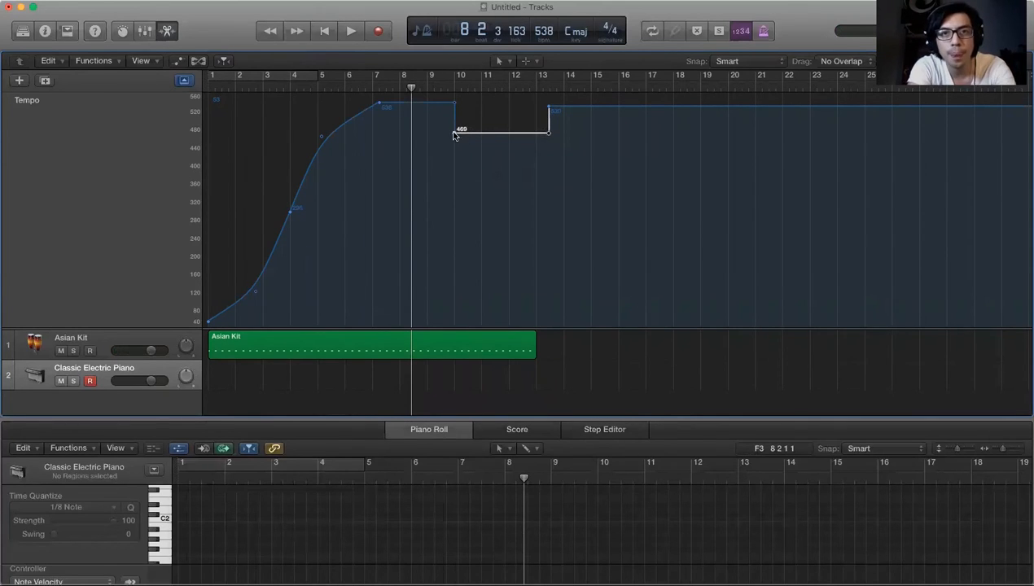
{"action": "left_click_drag", "start_coordinate": [455, 130], "coordinate": [456, 97]}
Undo the tempo points added around bars 10 and 13
{"action": "key", "text": "super+z"}
{"action": "key", "text": "super+z"}
{"action": "key", "text": "super+z"}
{"action": "key", "text": "super+z"}
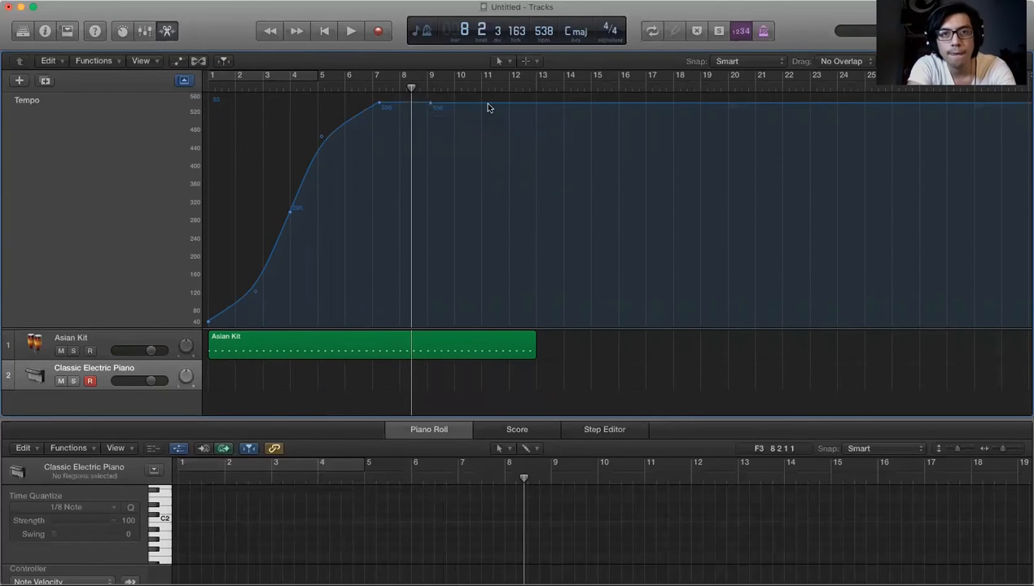
Add a slowdown through about 429 bpm after bar 10 to about 116 bpm at bar 13, and bend both transitions into smooth curves
{"action": "left_click_drag", "start_coordinate": [472, 101], "coordinate": [478, 186]}
{"action": "left_click_drag", "start_coordinate": [537, 156], "coordinate": [536, 295]}
{"action": "left_click_drag", "start_coordinate": [537, 154], "coordinate": [483, 237]}
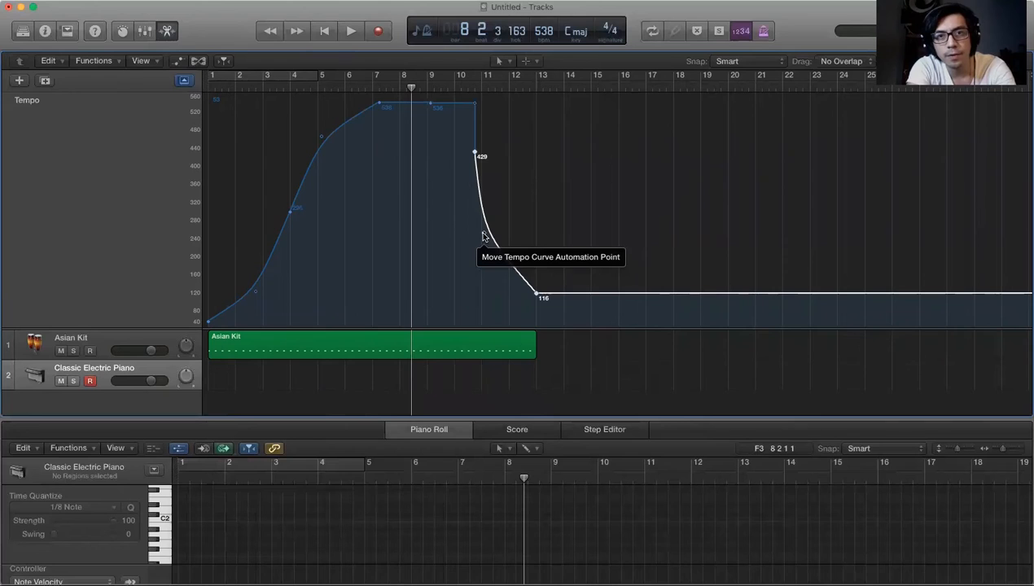
{"action": "mouse_move", "coordinate": [475, 105]}
{"action": "left_mouse_down"}
{"action": "mouse_move", "coordinate": [456, 127]}
{"action": "mouse_move", "coordinate": [461, 116]}
{"action": "left_mouse_up"}
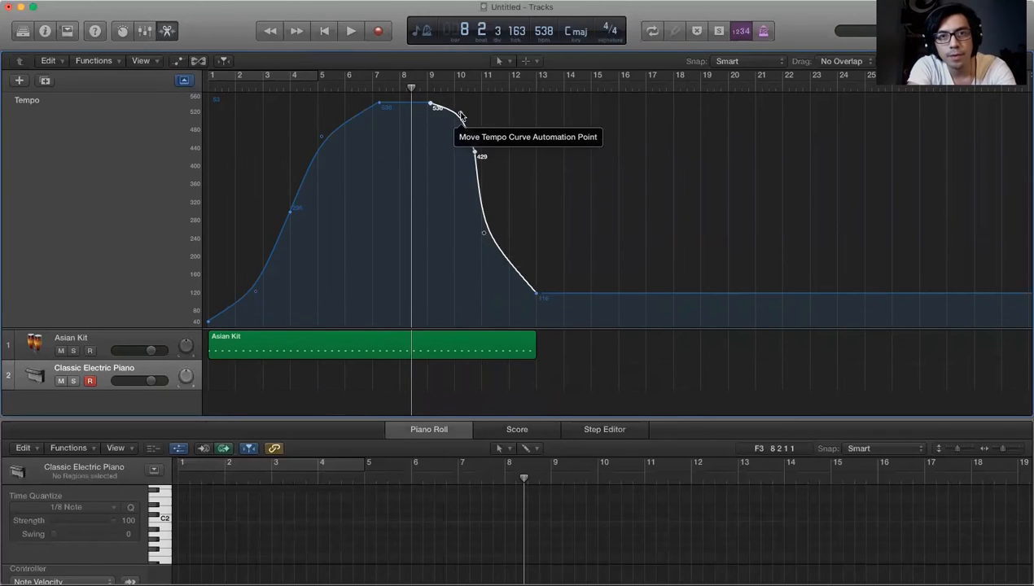
{"action": "left_click", "coordinate": [538, 295]}
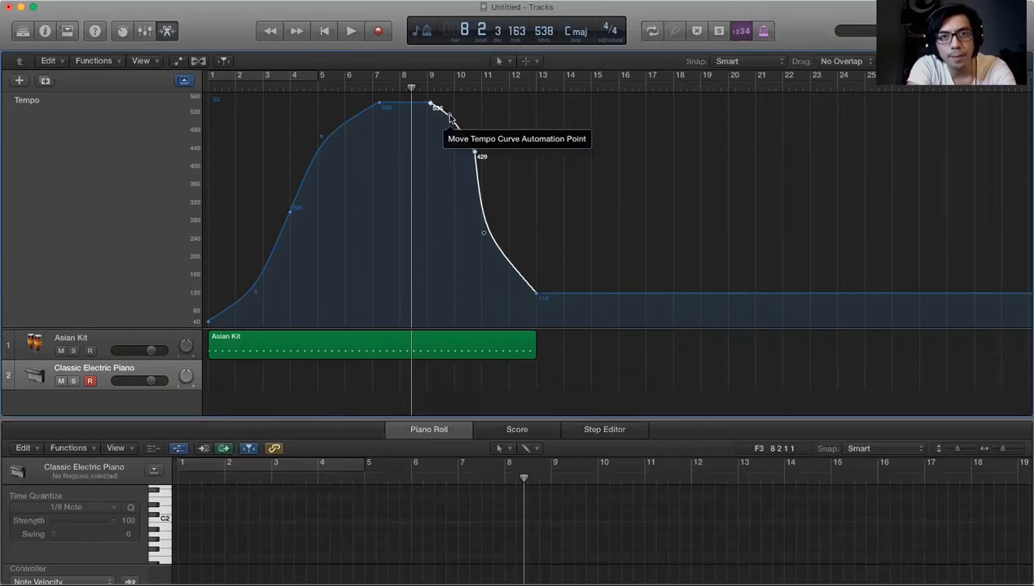
Move the 536 bpm point to bar 8 beat 4 and the 429 bpm point just after bar 10, then audition from the beginning
{"action": "left_click_drag", "start_coordinate": [430, 103], "coordinate": [417, 106]}
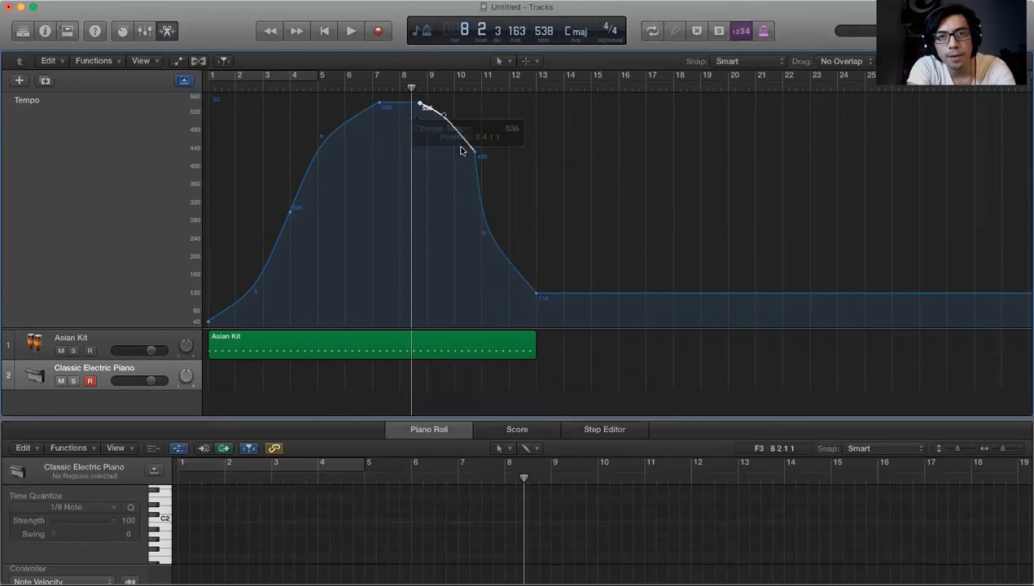
{"action": "left_click_drag", "start_coordinate": [469, 152], "coordinate": [462, 161]}
{"action": "left_click", "coordinate": [324, 32]}
{"action": "key", "text": "space"}
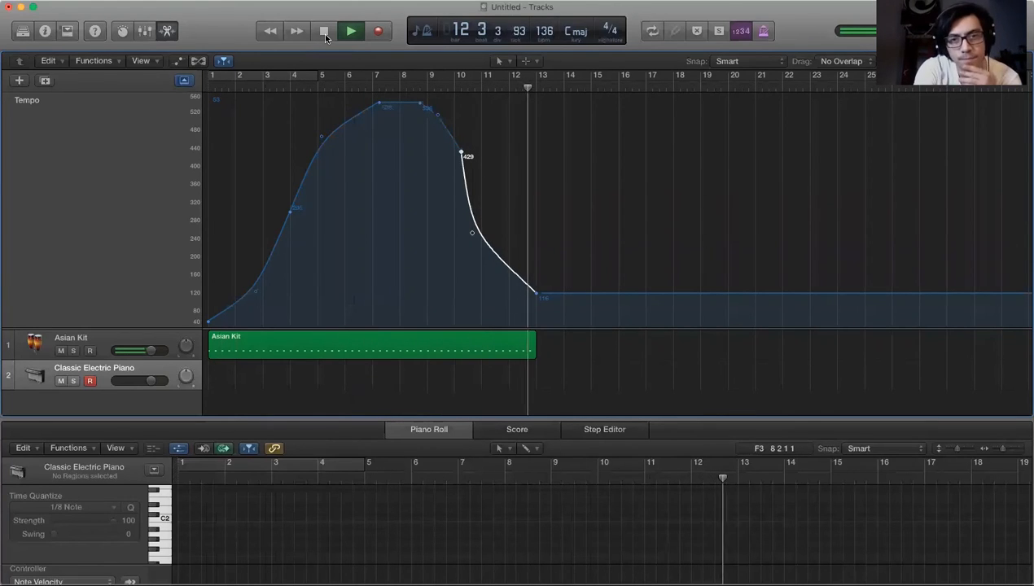
{"action": "left_click", "coordinate": [325, 33]}
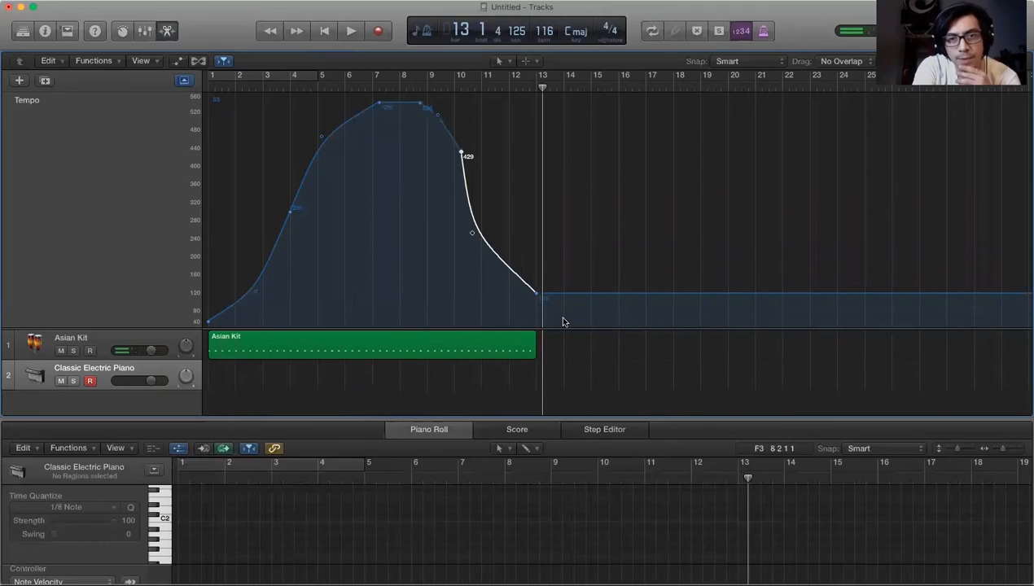
Shift the fast plateau to run from bar 6 beat 3 to just after bar 8, and lower the 429 bpm point to about 343 bpm
{"action": "left_click", "coordinate": [536, 295]}
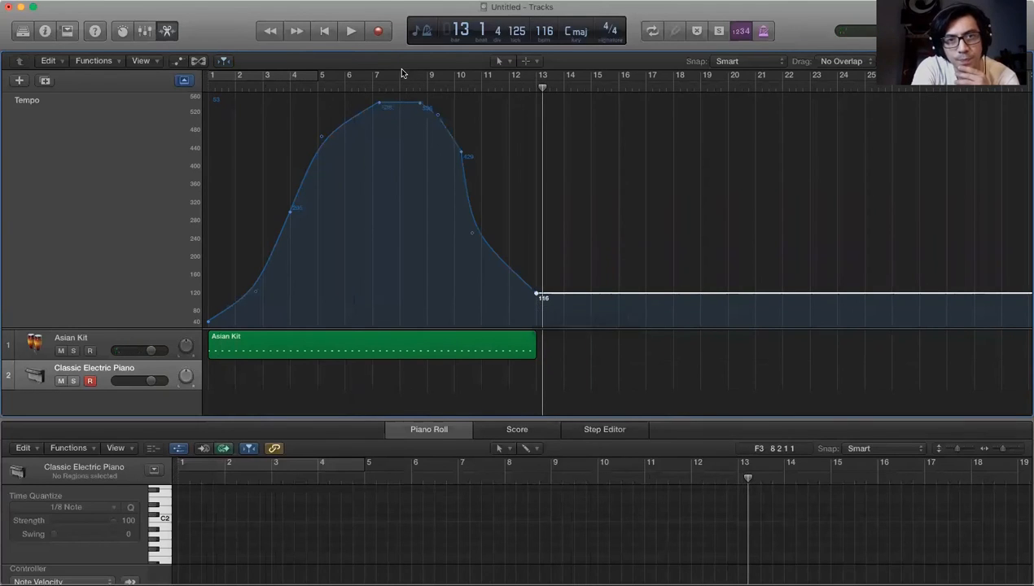
{"action": "left_click_drag", "start_coordinate": [365, 106], "coordinate": [408, 104]}
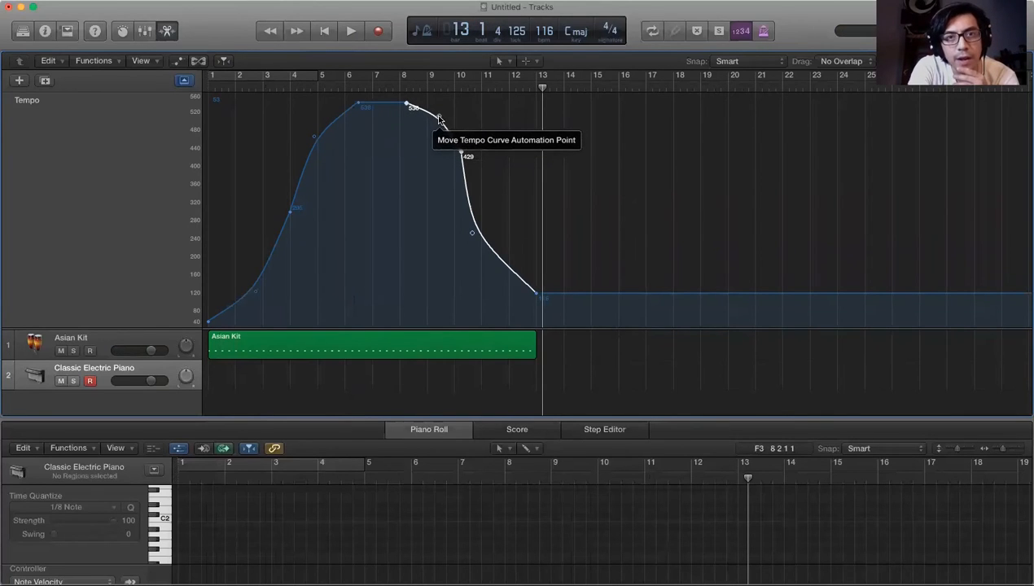
{"action": "left_click_drag", "start_coordinate": [460, 153], "coordinate": [462, 203]}
{"action": "left_click_drag", "start_coordinate": [473, 253], "coordinate": [475, 267]}
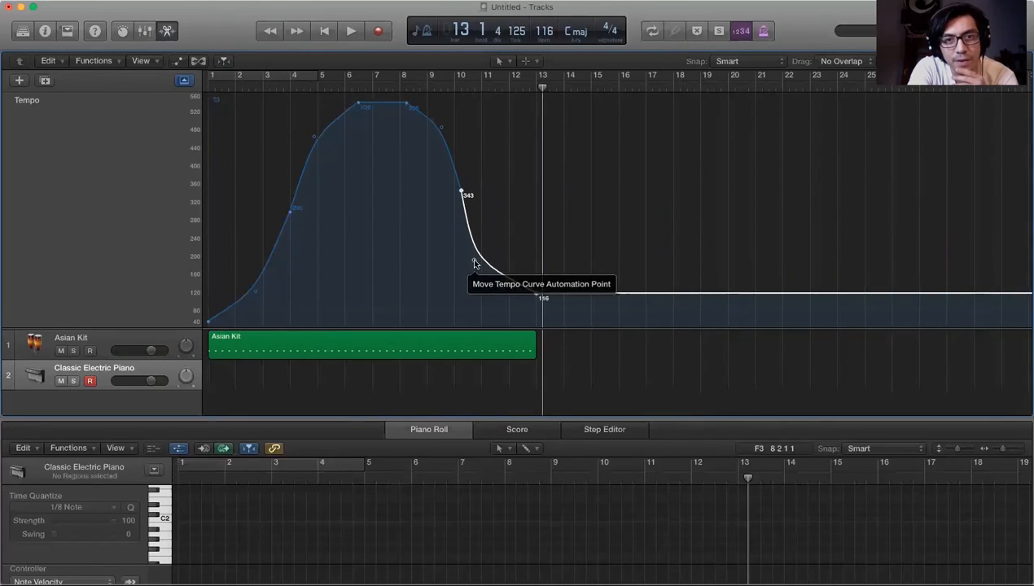
{"action": "left_click", "coordinate": [536, 294]}
{"action": "left_click_drag", "start_coordinate": [533, 298], "coordinate": [535, 299]}
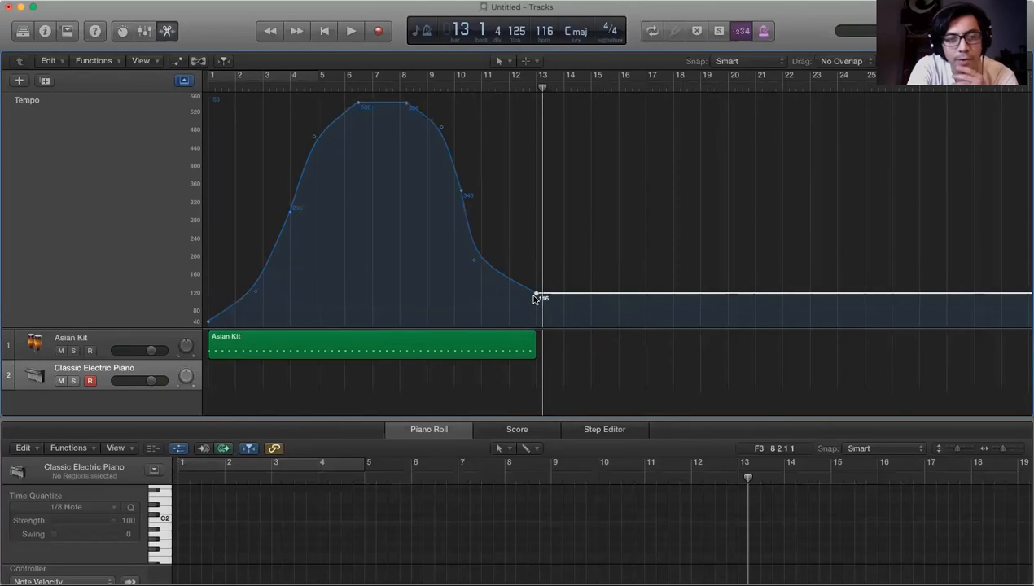
Move the 536 bpm point just before bar 8 and the 343 bpm point to mid-bar 9, and play the curve from the beginning
{"action": "left_click", "coordinate": [358, 104]}
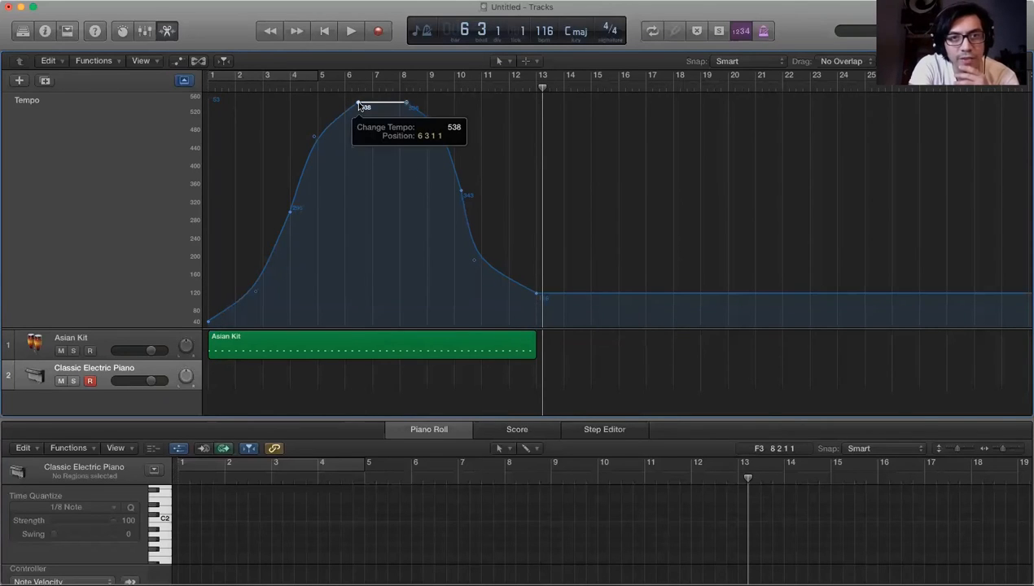
{"action": "mouse_move", "coordinate": [406, 106]}
{"action": "left_mouse_down"}
{"action": "mouse_move", "coordinate": [371, 106]}
{"action": "mouse_move", "coordinate": [395, 106]}
{"action": "left_mouse_up"}
{"action": "mouse_move", "coordinate": [461, 194]}
{"action": "left_mouse_down"}
{"action": "mouse_move", "coordinate": [428, 197]}
{"action": "mouse_move", "coordinate": [454, 197]}
{"action": "mouse_move", "coordinate": [442, 197]}
{"action": "left_mouse_up"}
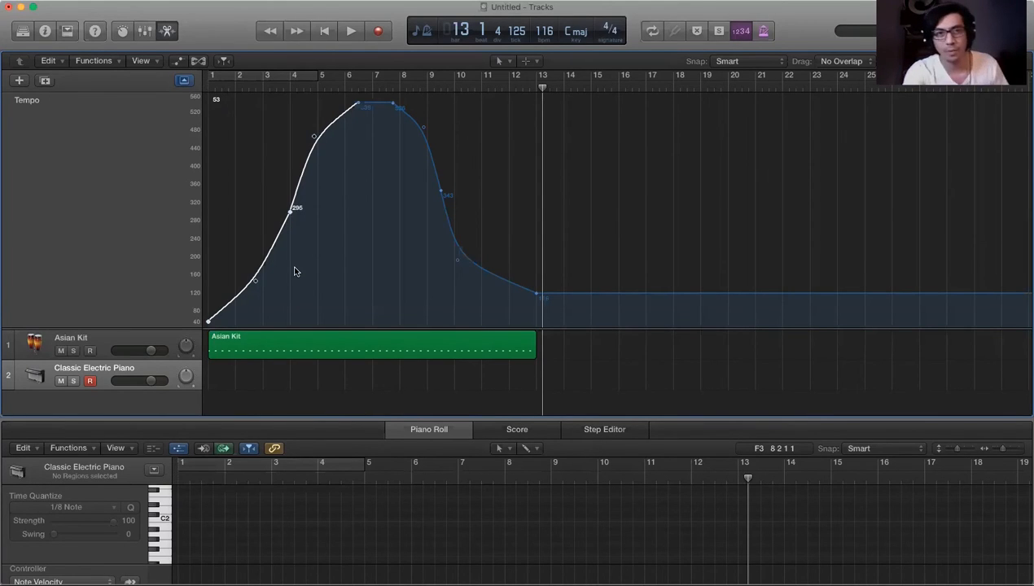
{"action": "left_click", "coordinate": [326, 31]}
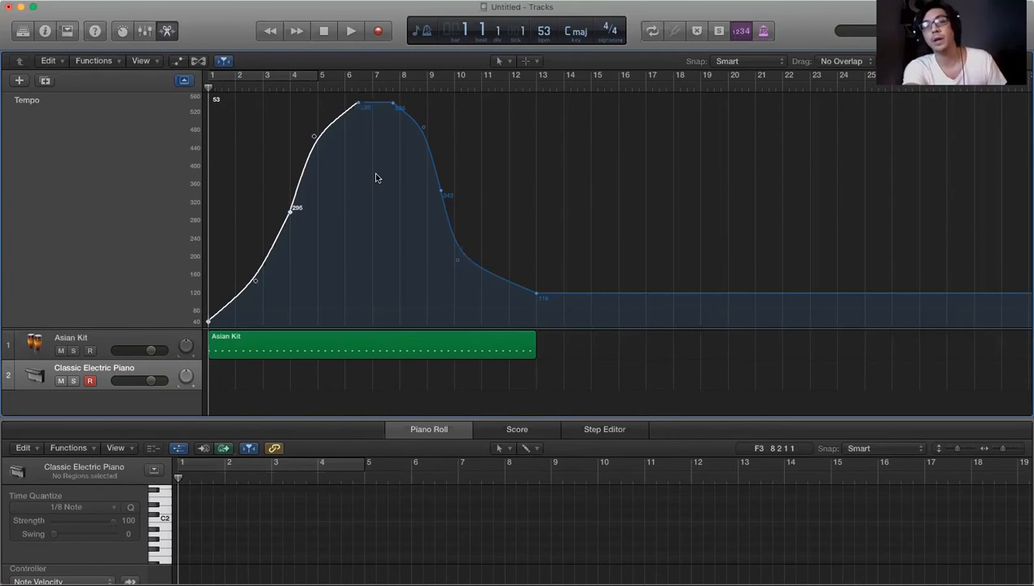
{"action": "key", "text": "space"}
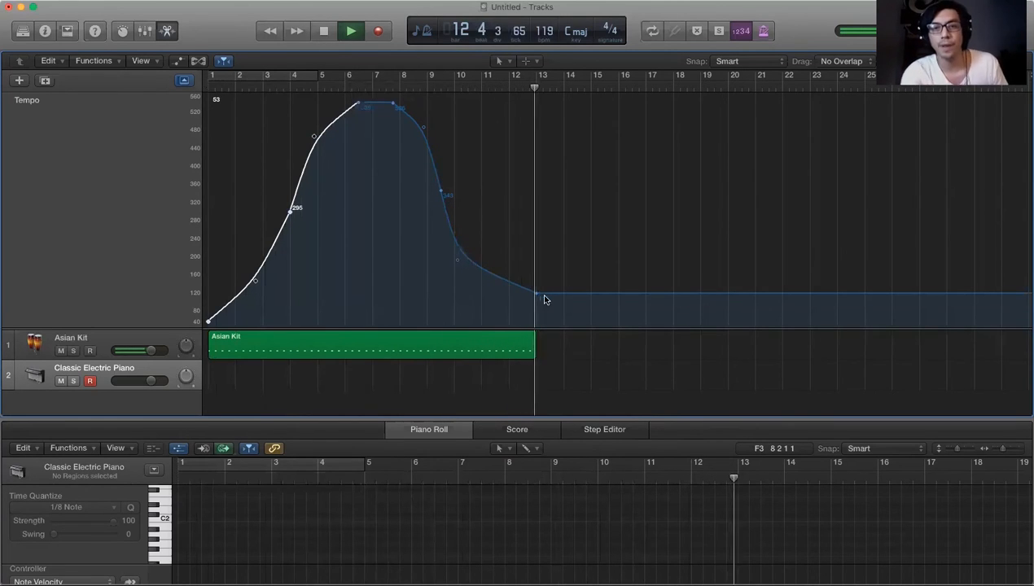
{"action": "key", "text": "space"}
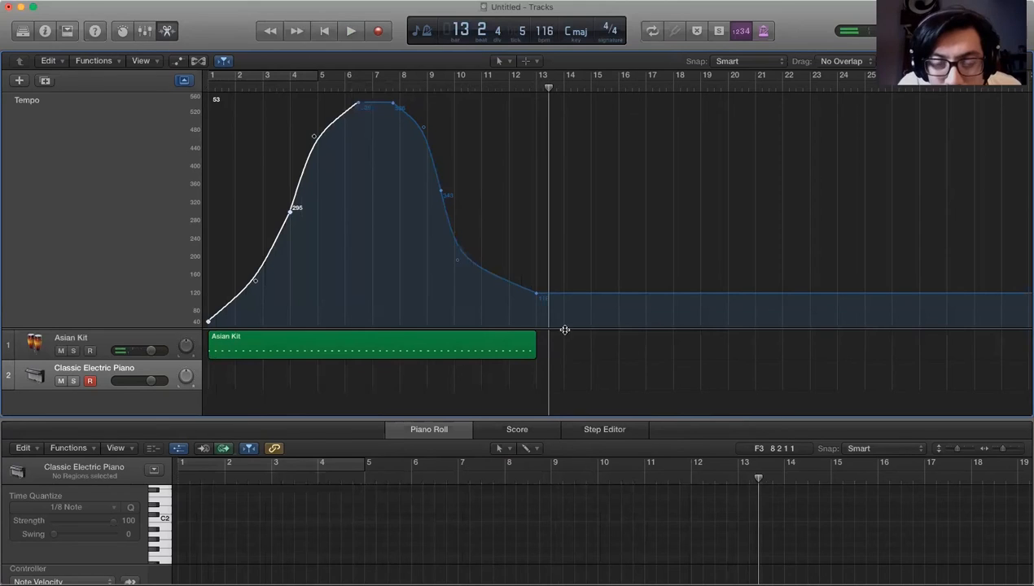
Raise the final tempo point at bar 13 to 123 bpm and play the ending from bar 11 beat 3
{"action": "left_click", "coordinate": [534, 292]}
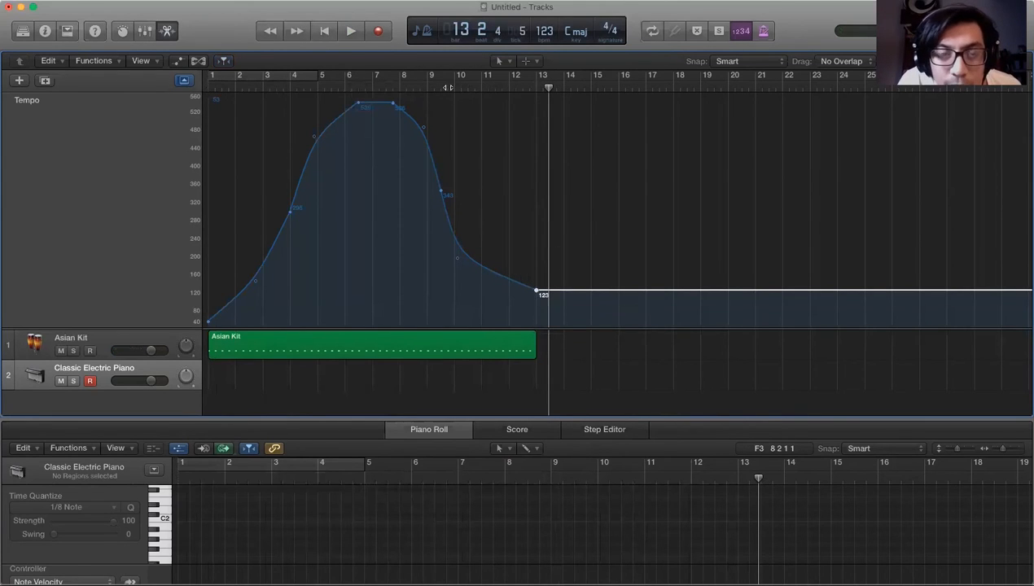
{"action": "left_click", "coordinate": [494, 88]}
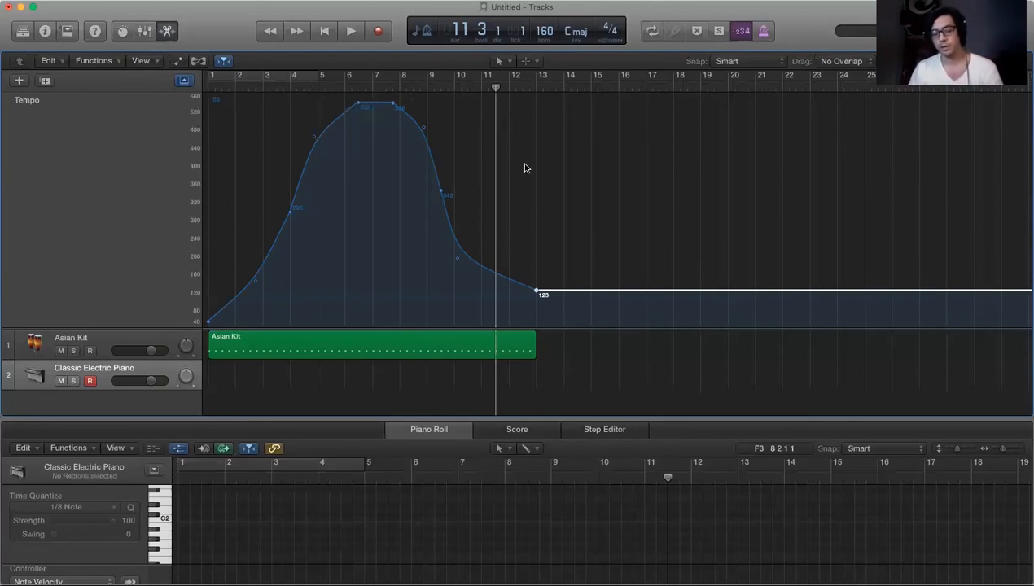
{"action": "key", "text": "space"}
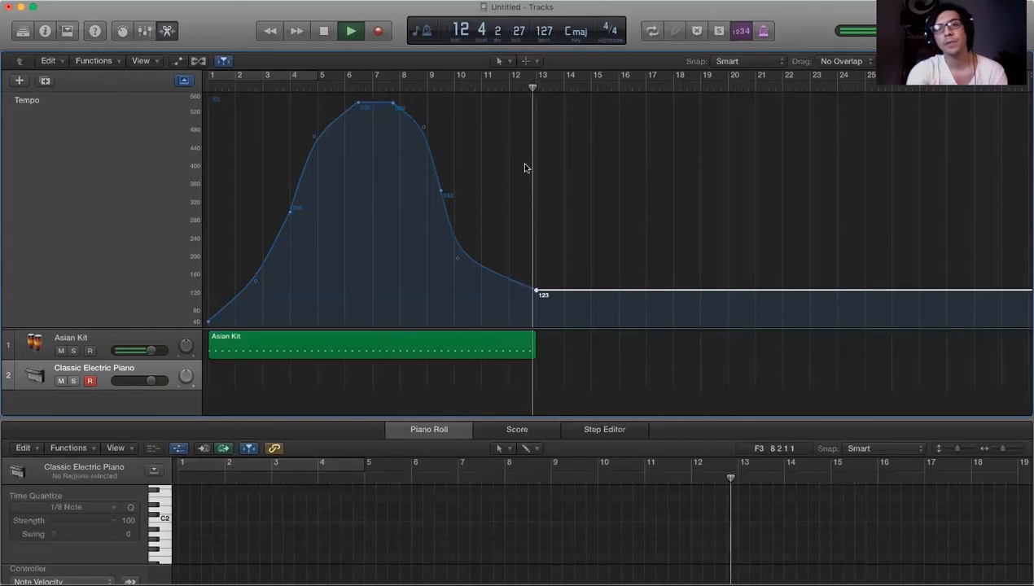
{"action": "left_click_drag", "start_coordinate": [524, 85], "coordinate": [535, 85]}
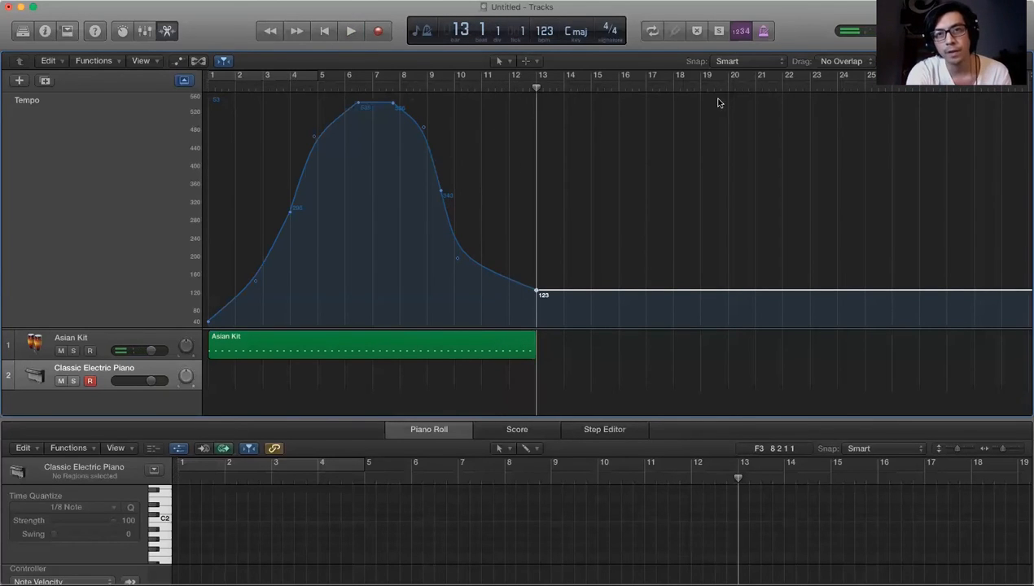
Try recording on the Classic Electric Piano track from bar 13
{"action": "left_click", "coordinate": [763, 32]}
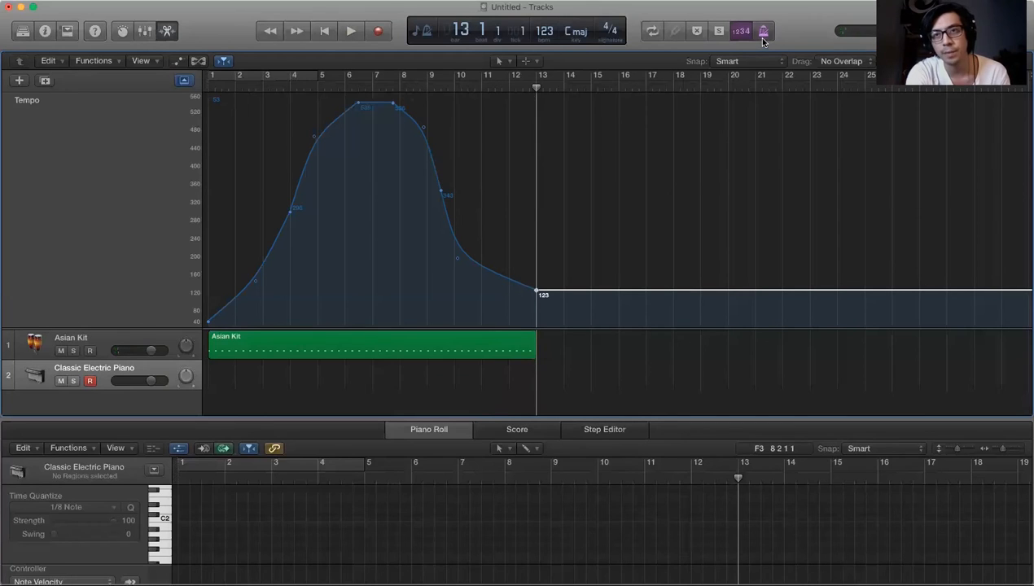
{"action": "left_click", "coordinate": [384, 34]}
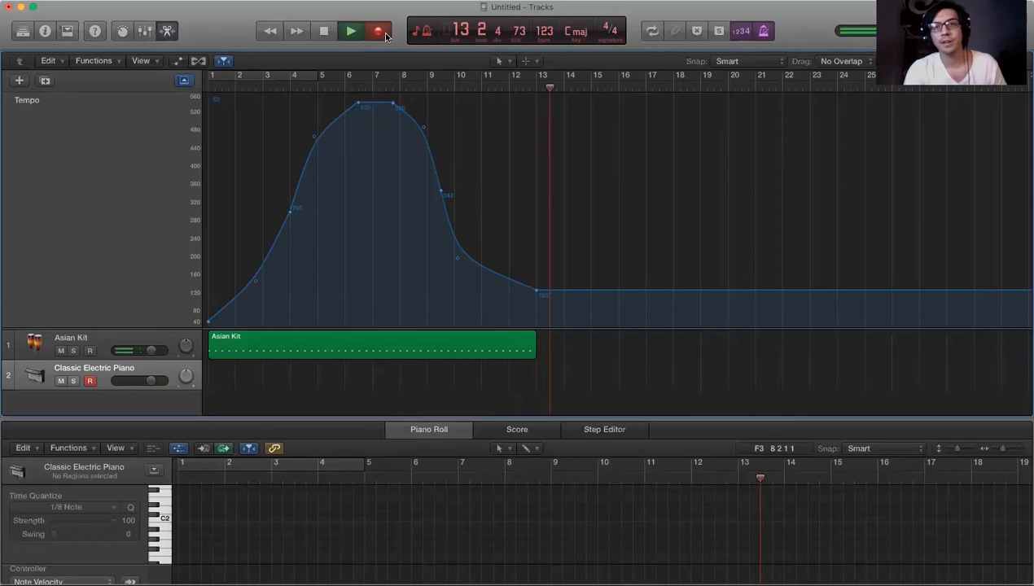
{"action": "key", "text": "space"}
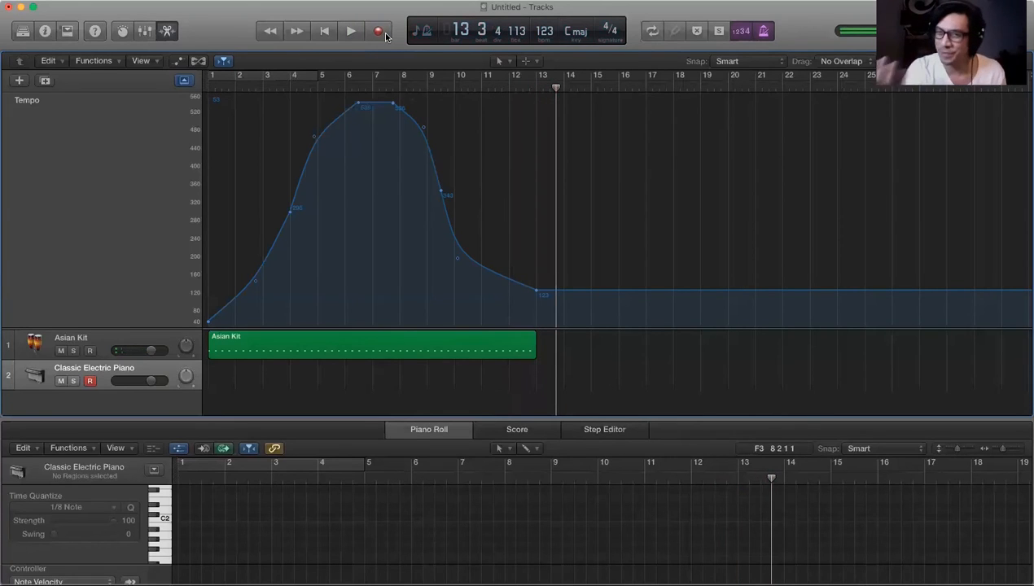
{"action": "left_click", "coordinate": [529, 88]}
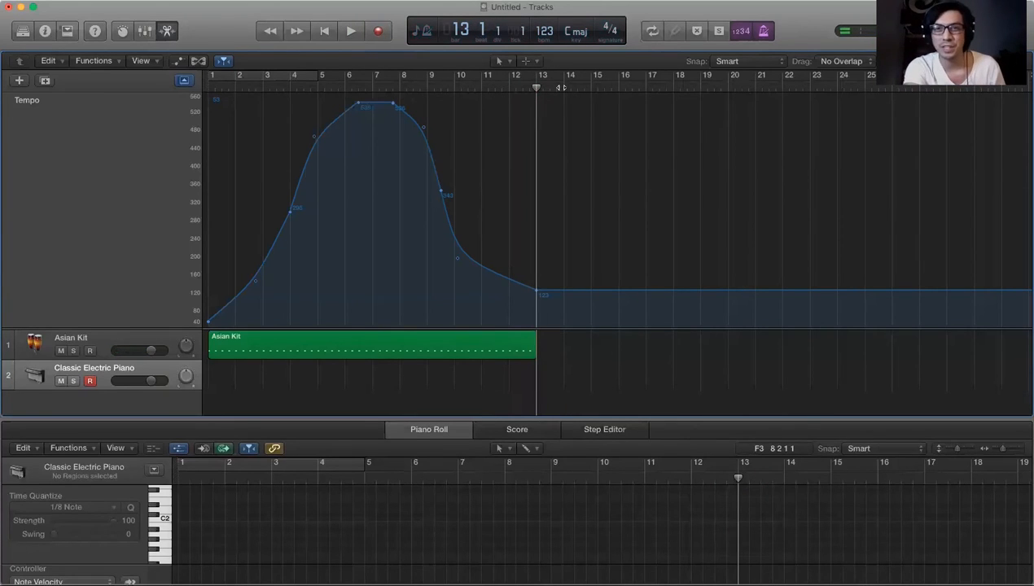
Record a two-bar percussion pattern on the Asian Kit track starting at bar 15
{"action": "left_click", "coordinate": [592, 84]}
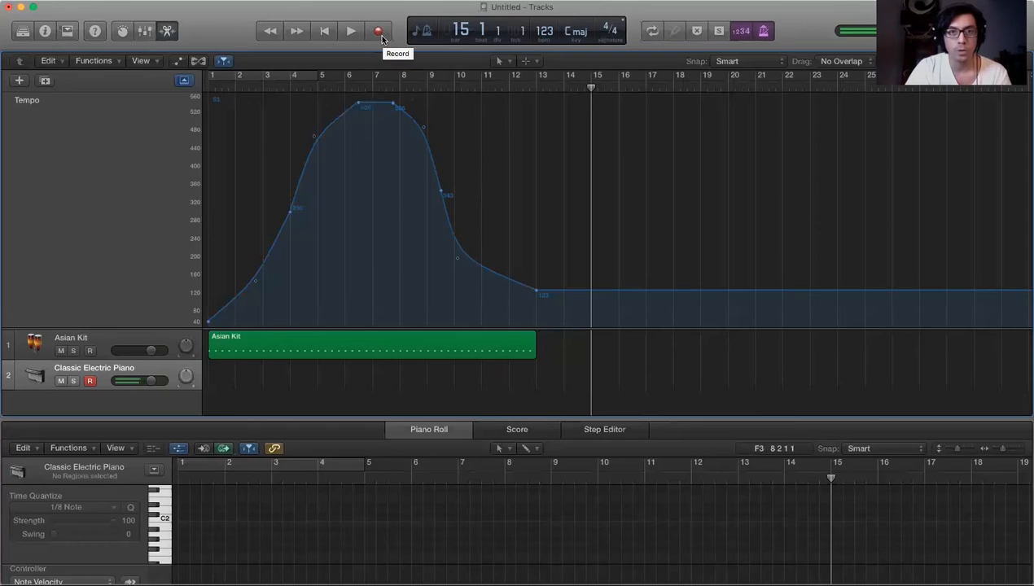
{"action": "left_click", "coordinate": [107, 335]}
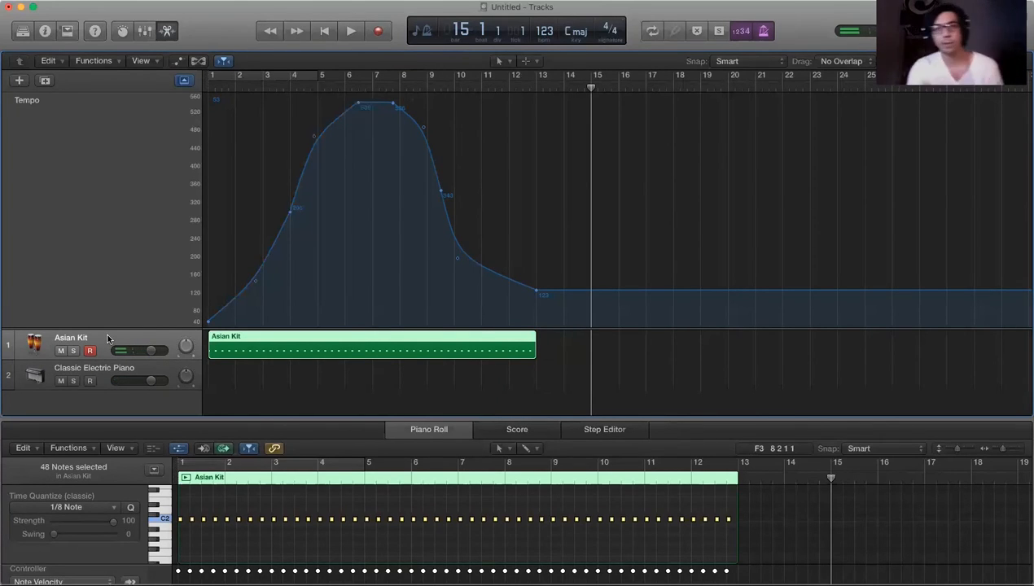
{"action": "left_click", "coordinate": [383, 32]}
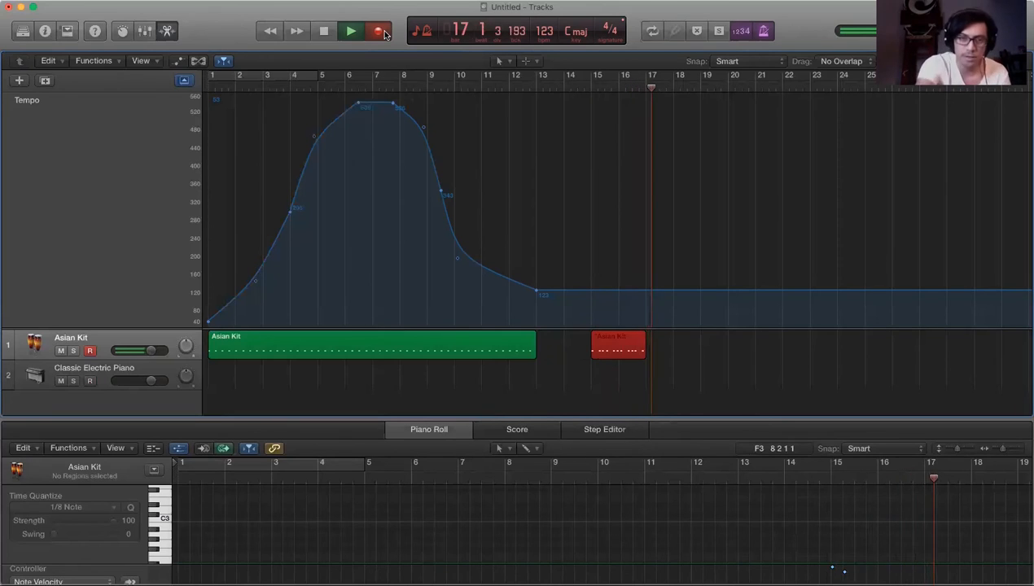
{"action": "key", "text": "space"}
Move the newly recorded Asian Kit region to bar 13 and play the transition from bar 12
{"action": "left_click_drag", "start_coordinate": [609, 339], "coordinate": [553, 339]}
{"action": "left_click", "coordinate": [511, 87]}
{"action": "key", "text": "space"}
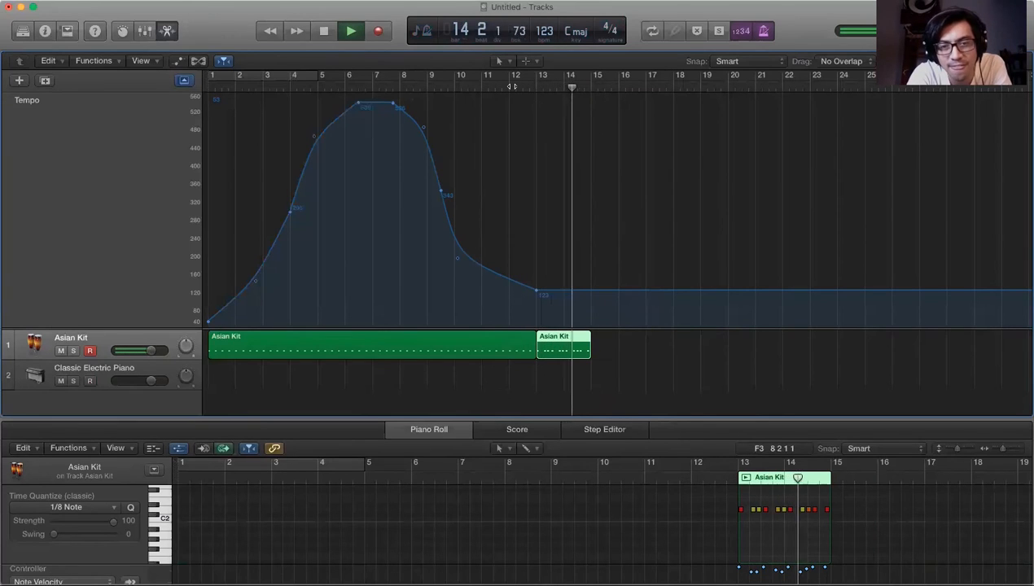
{"action": "key", "text": "space"}
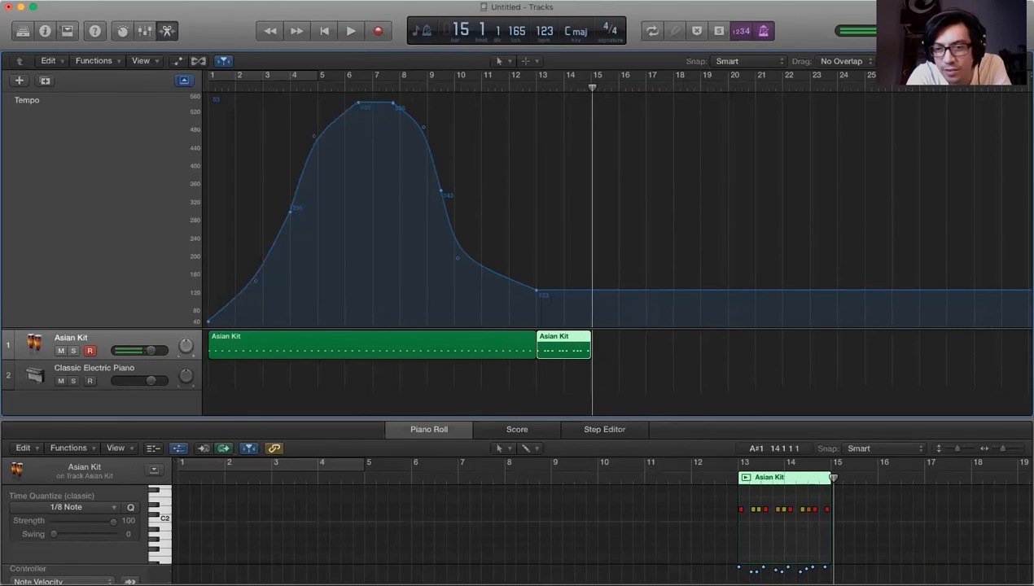
Select all notes of the new Asian Kit region in the Piano Roll and play back from bar 12
{"action": "left_click_drag", "start_coordinate": [843, 523], "coordinate": [763, 509]}
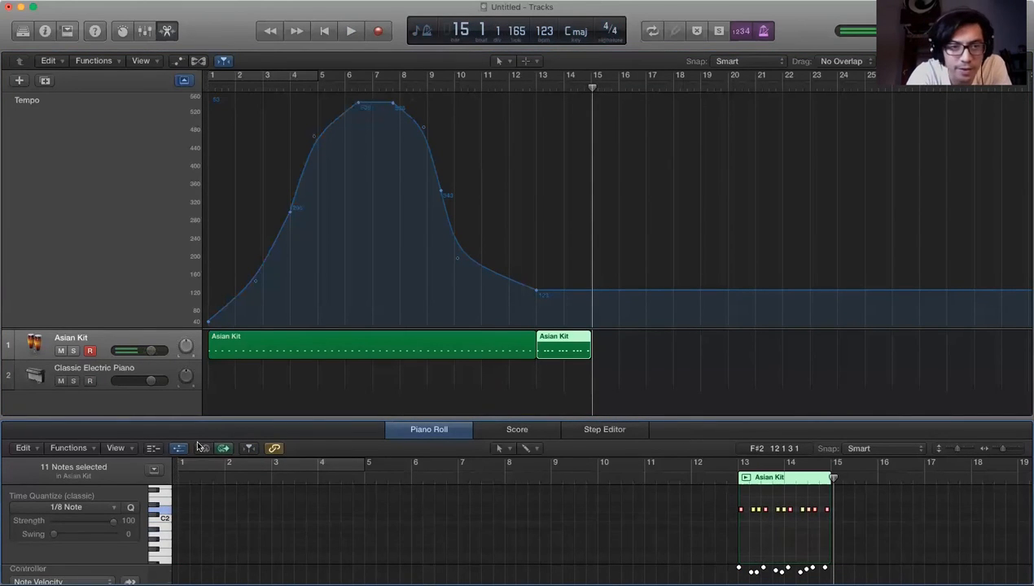
{"action": "left_click_drag", "start_coordinate": [352, 391], "coordinate": [358, 323]}
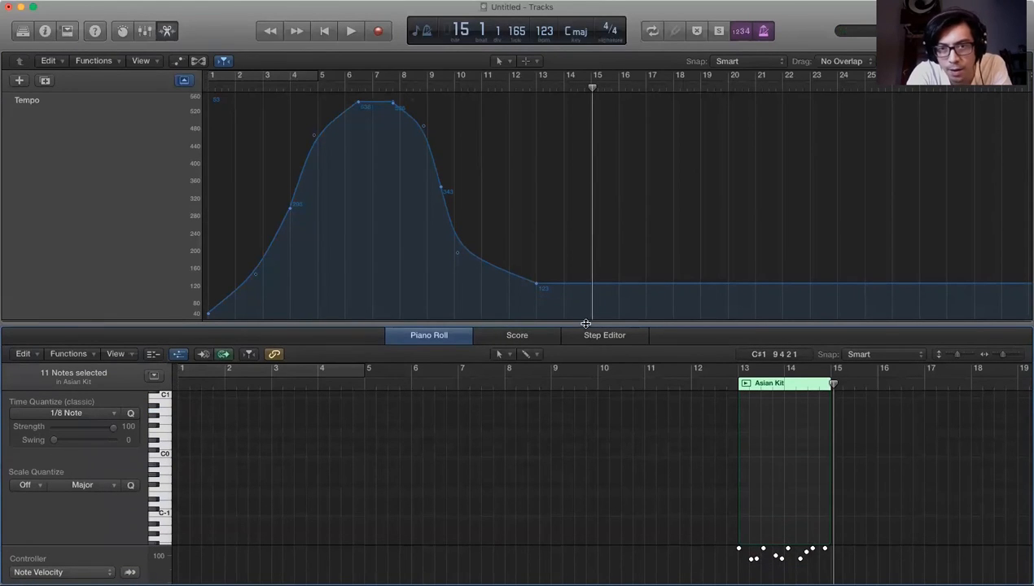
{"action": "left_click_drag", "start_coordinate": [585, 324], "coordinate": [585, 413]}
{"action": "double_click", "coordinate": [511, 86]}
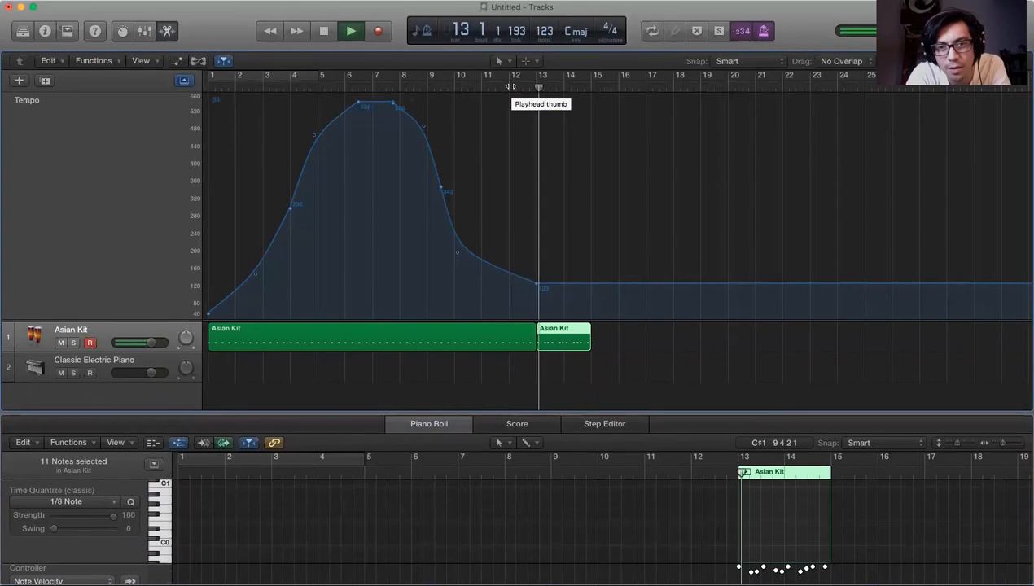
{"action": "key", "text": "space"}
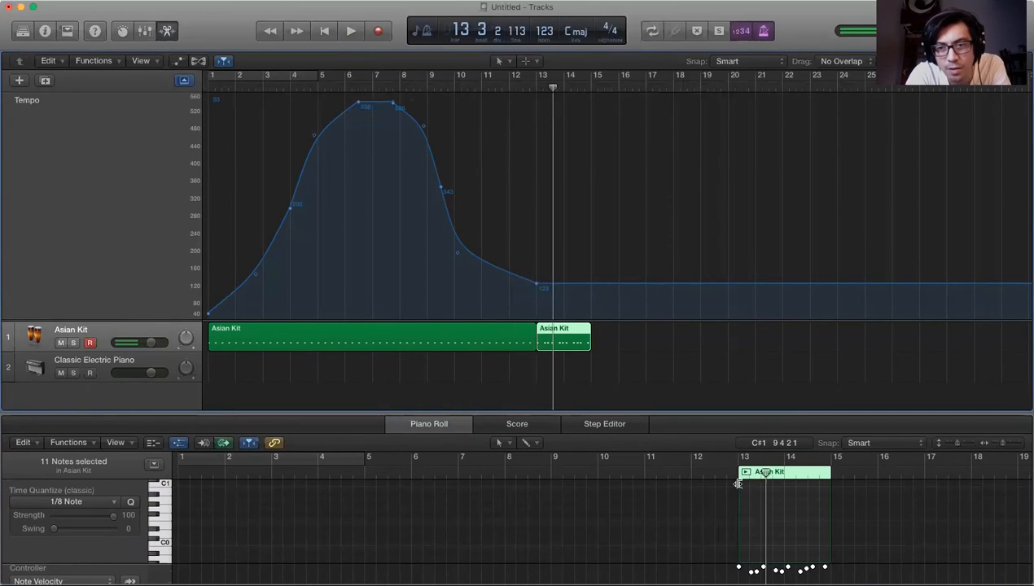
Examine the recorded Asian Kit notes between bars 13 and 15 in the Piano Roll
{"action": "scroll", "coordinate": [738, 484], "scroll_direction": "down", "scroll_amount": 4}
{"action": "key", "text": "super+Right"}
{"action": "key", "text": "super+Right"}
{"action": "key", "text": "super+Right"}
{"action": "key", "text": "super+Right"}
{"action": "key", "text": "super+Right"}
{"action": "scroll", "coordinate": [767, 511], "scroll_direction": "down", "scroll_amount": 3}
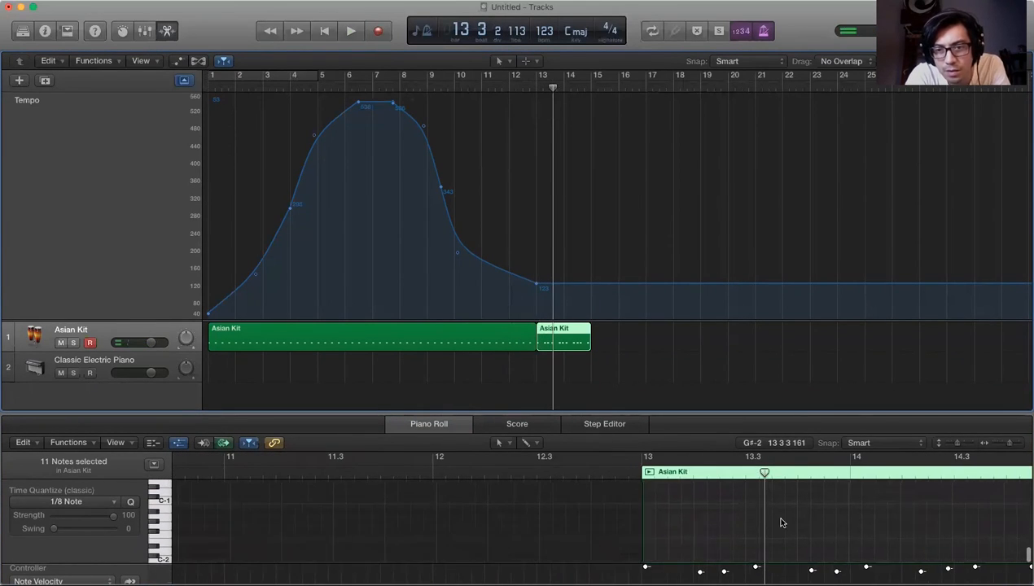
{"action": "key", "text": "super+Left"}
{"action": "key", "text": "super+Left"}
{"action": "left_click_drag", "start_coordinate": [779, 314], "coordinate": [770, 365]}
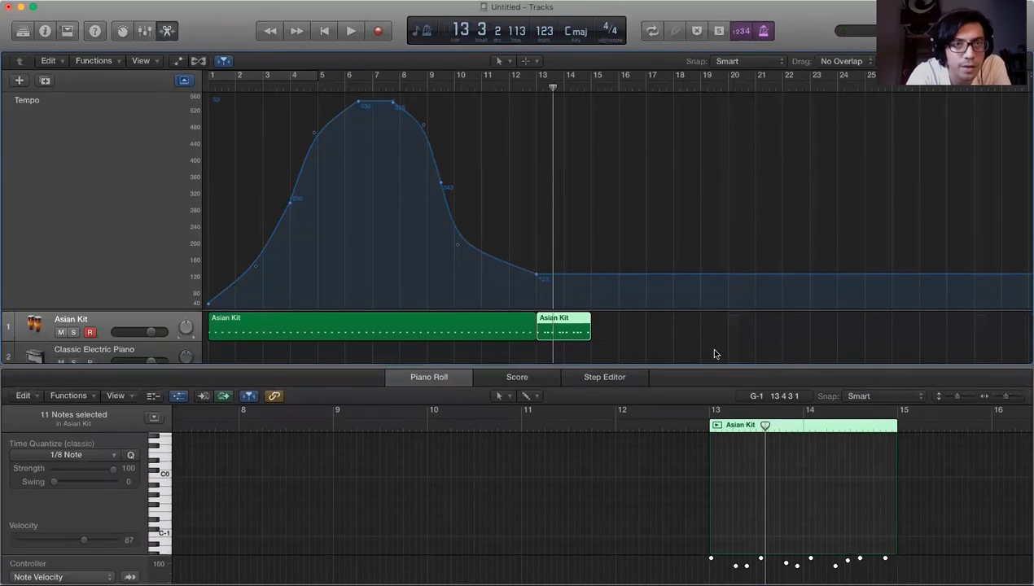
Hide the Tempo track and start playback from bar 12
{"action": "left_click", "coordinate": [137, 122]}
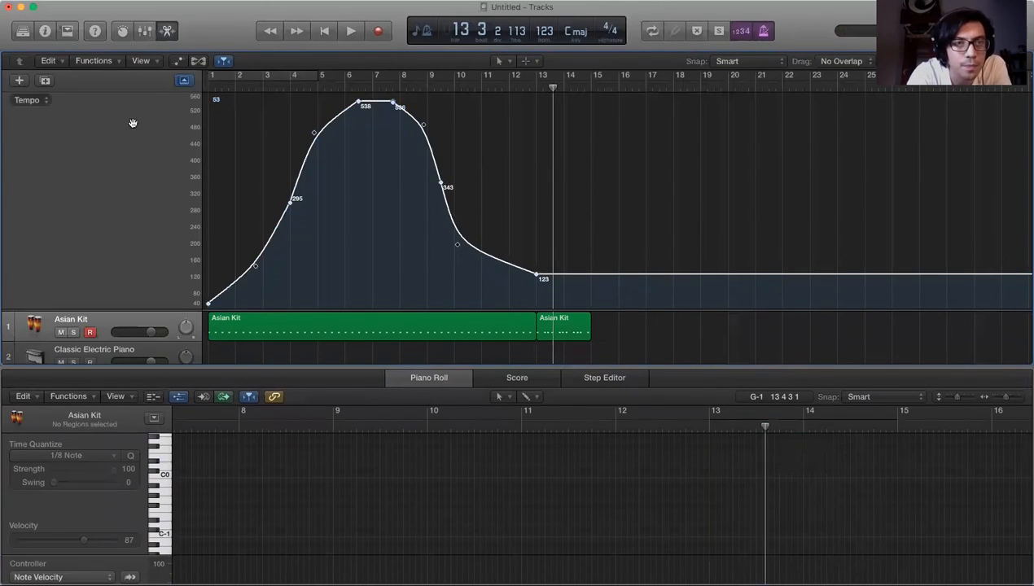
{"action": "left_click", "coordinate": [44, 101]}
{"action": "left_click", "coordinate": [44, 106]}
{"action": "left_click", "coordinate": [153, 0]}
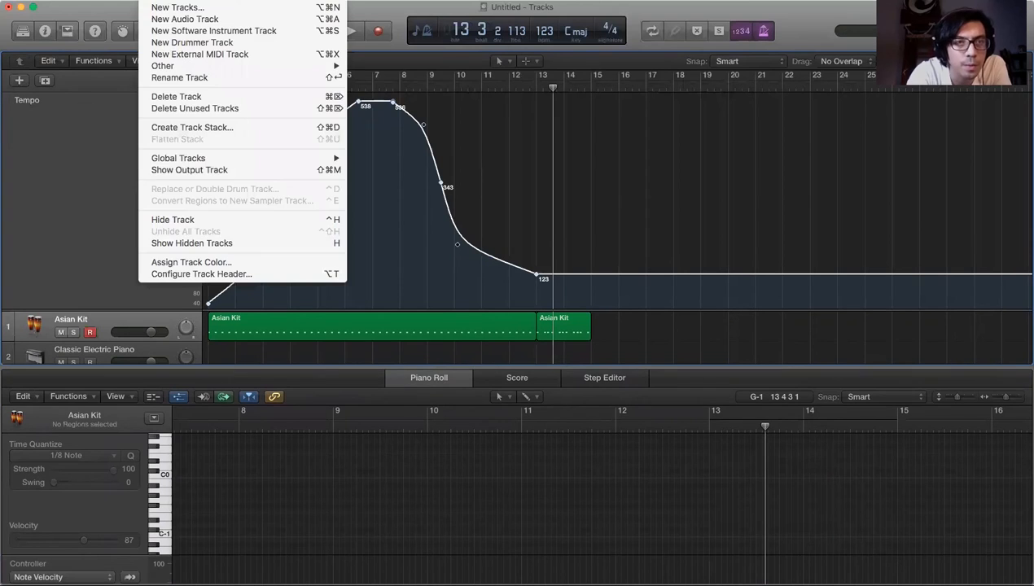
{"action": "mouse_move", "coordinate": [228, 159]}
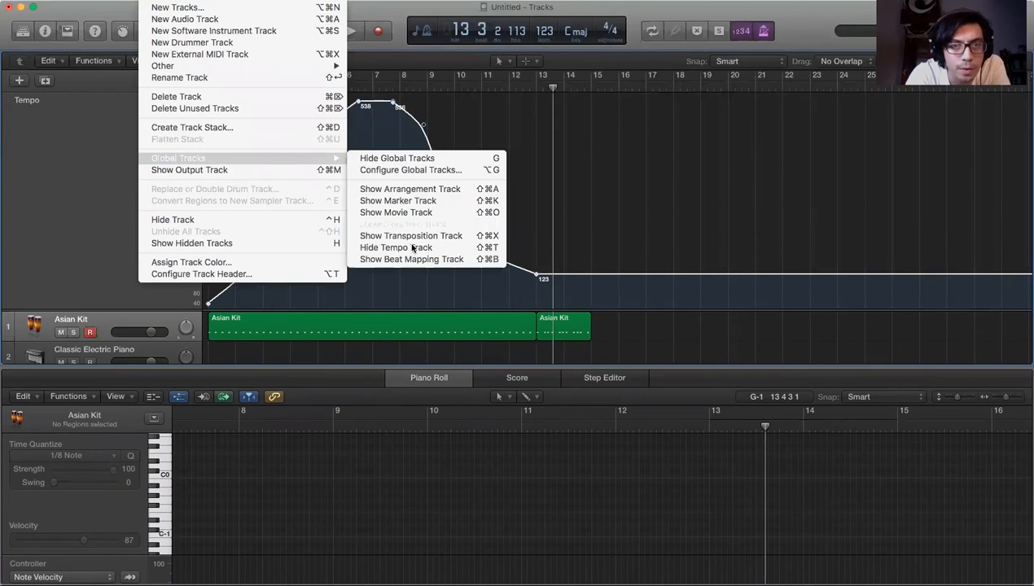
{"action": "left_click", "coordinate": [525, 202]}
{"action": "left_click", "coordinate": [516, 85]}
{"action": "key", "text": "space"}
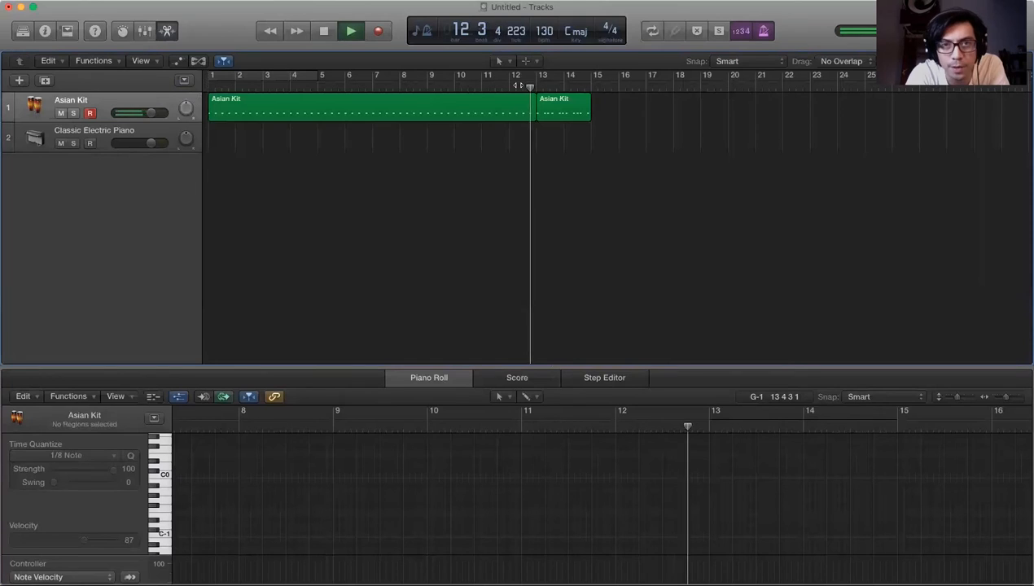
Stop playback, open the Asian Kit region spanning bars 1 to 13 in the Piano Roll, and enlarge the editor and its velocity area
{"action": "key", "text": "space"}
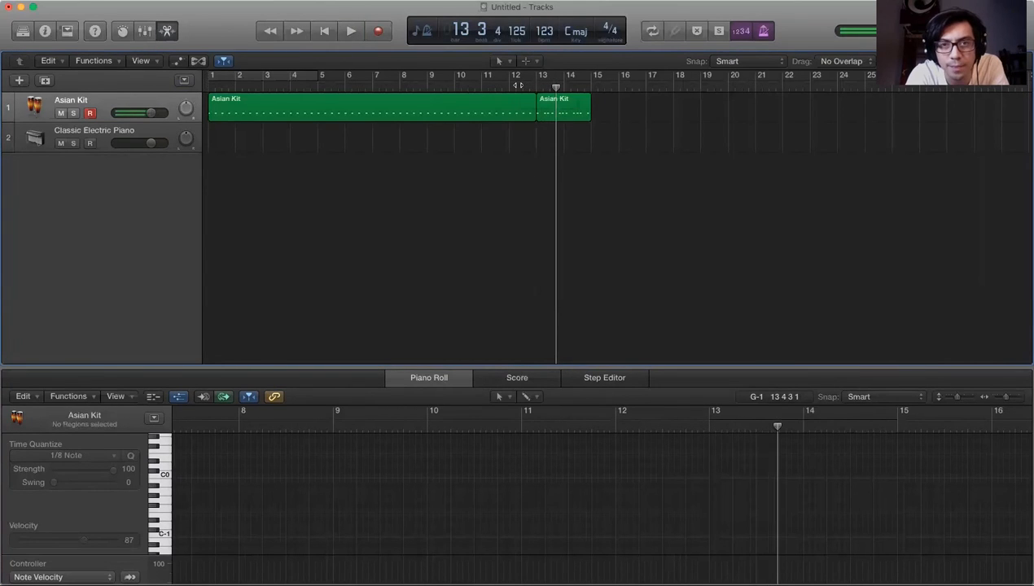
{"action": "left_click", "coordinate": [464, 103]}
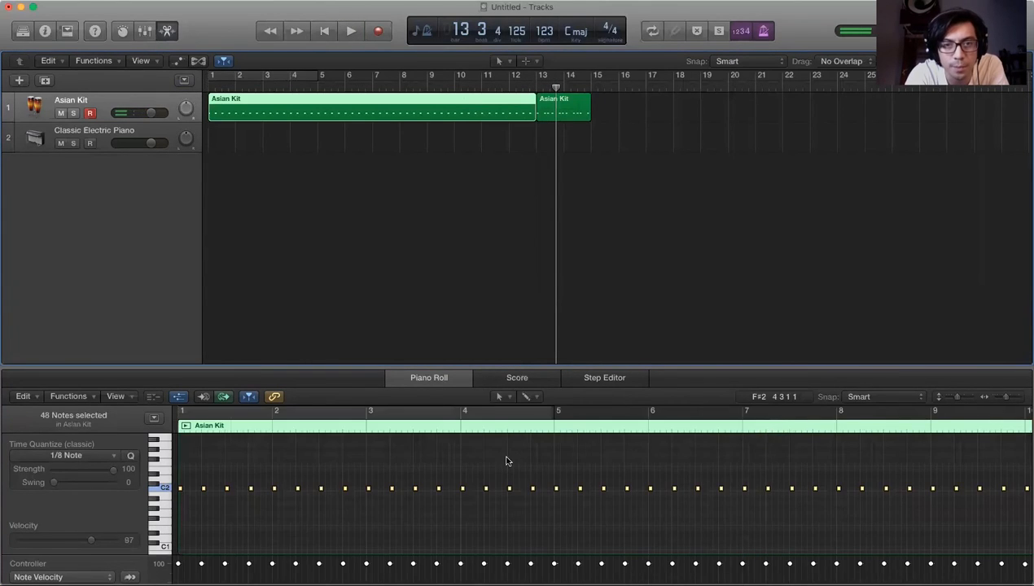
{"action": "scroll", "coordinate": [508, 461], "scroll_direction": "down", "scroll_amount": 5}
{"action": "scroll", "coordinate": [489, 459], "scroll_direction": "down", "scroll_amount": 2}
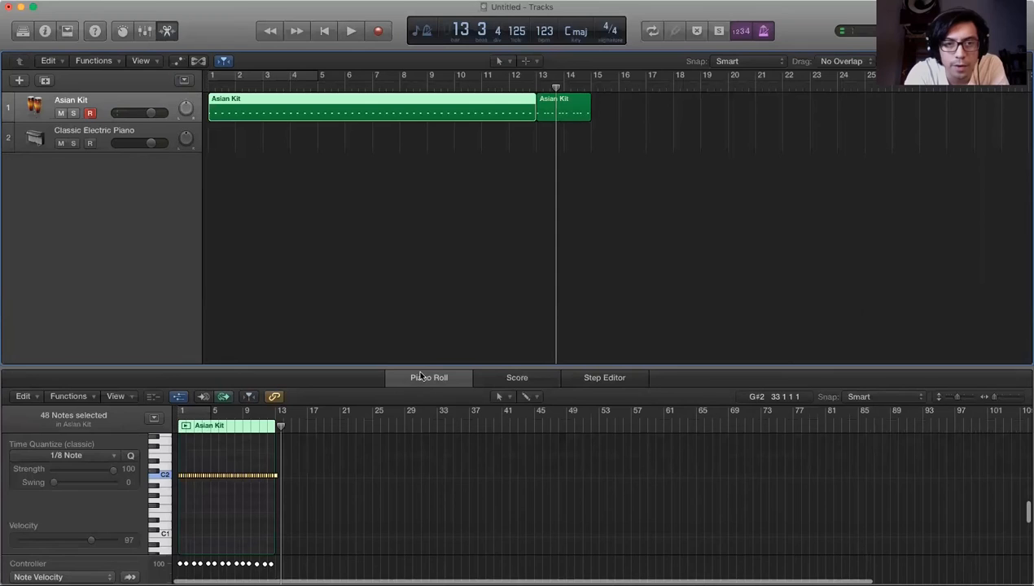
{"action": "left_click_drag", "start_coordinate": [427, 367], "coordinate": [425, 202]}
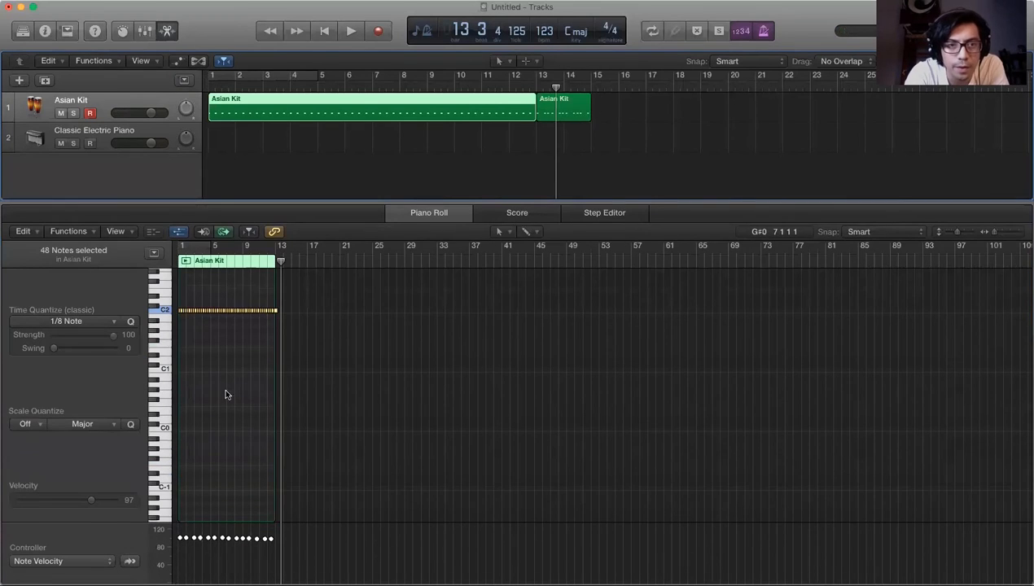
{"action": "left_click_drag", "start_coordinate": [279, 523], "coordinate": [307, 389]}
Fit the selected region's notes in the Piano Roll and play the track from bar 1 until the end of bar 12
{"action": "left_click", "coordinate": [213, 82]}
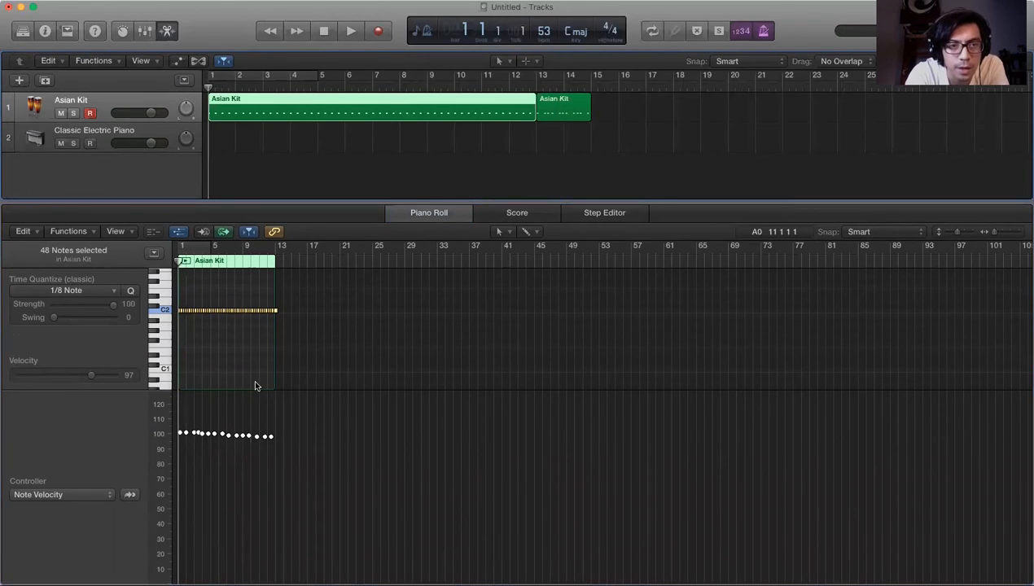
{"action": "key", "text": "z"}
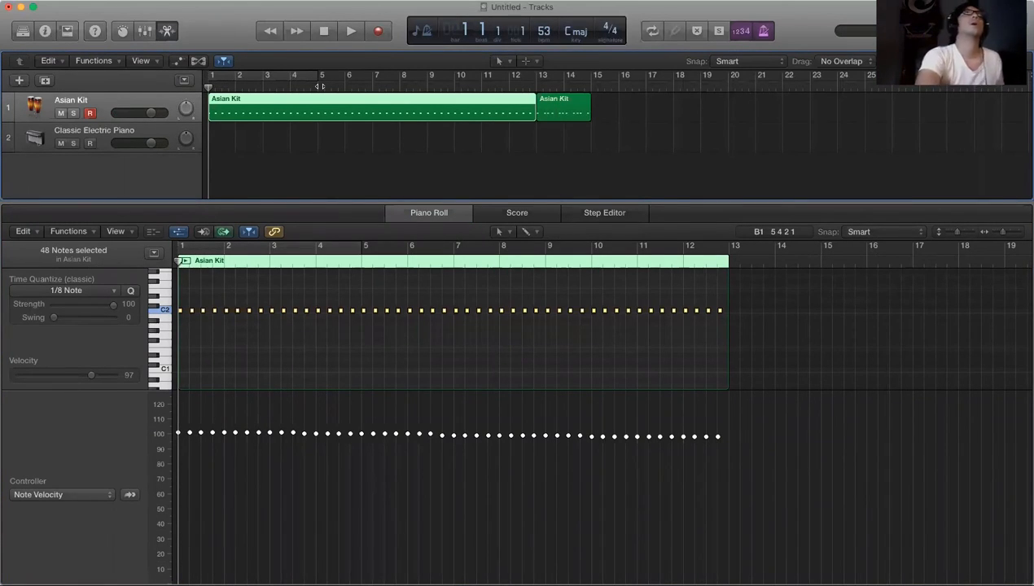
{"action": "key", "text": "space"}
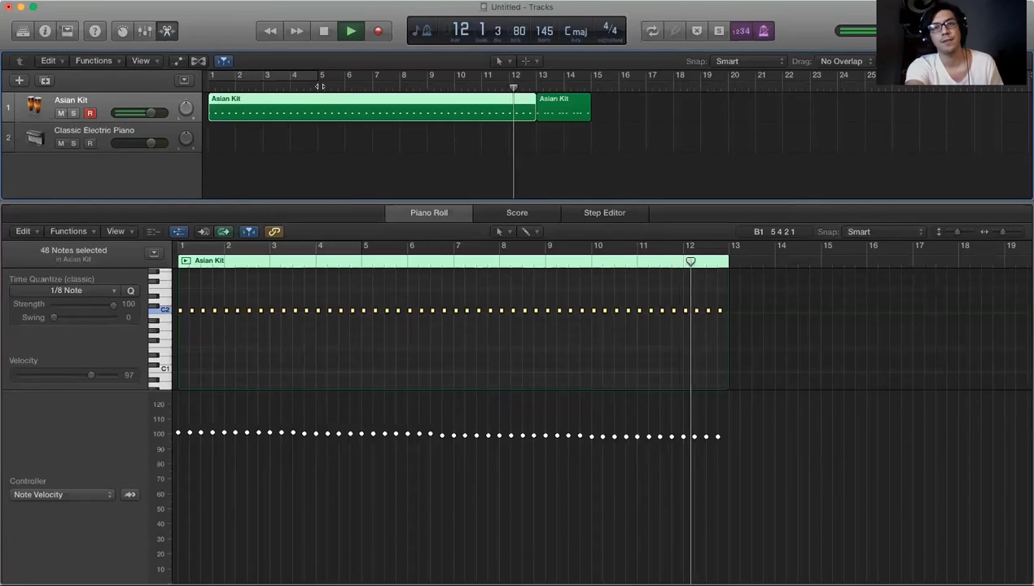
{"action": "key", "text": "space"}
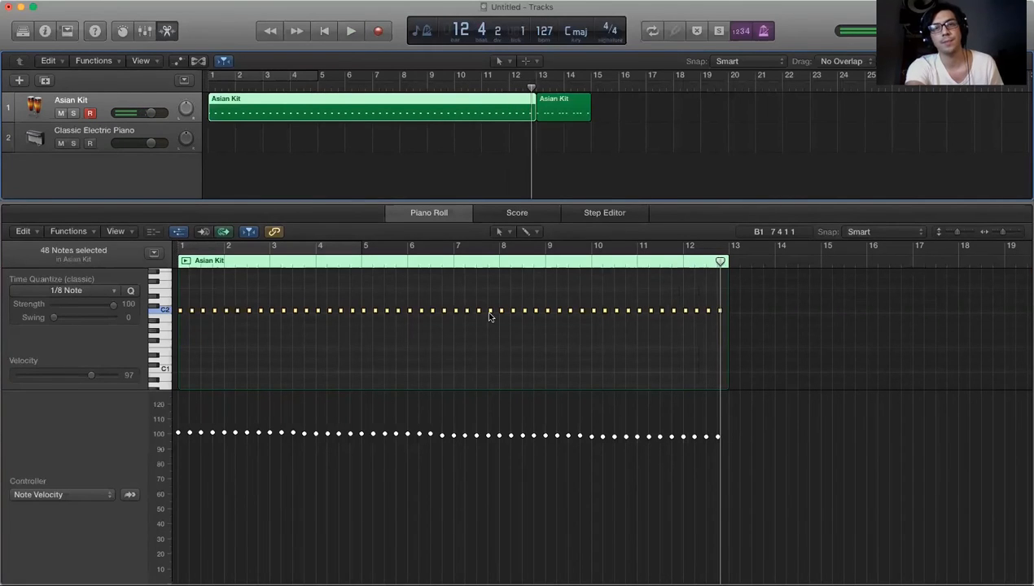
Place the playhead at bar 7 beat 3 and show the Tempo track inside the Piano Roll
{"action": "left_click", "coordinate": [476, 261]}
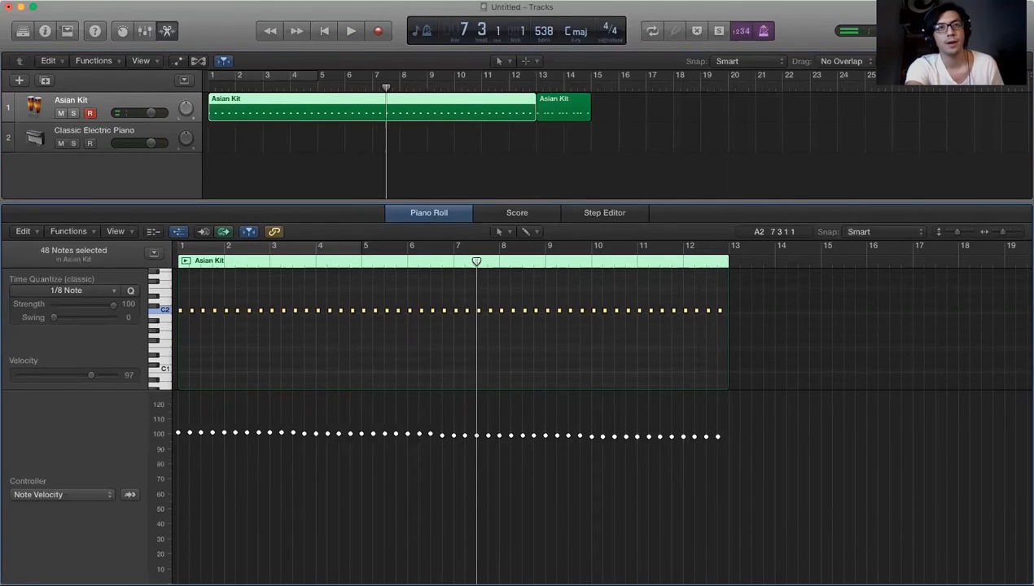
{"action": "left_click", "coordinate": [150, 0]}
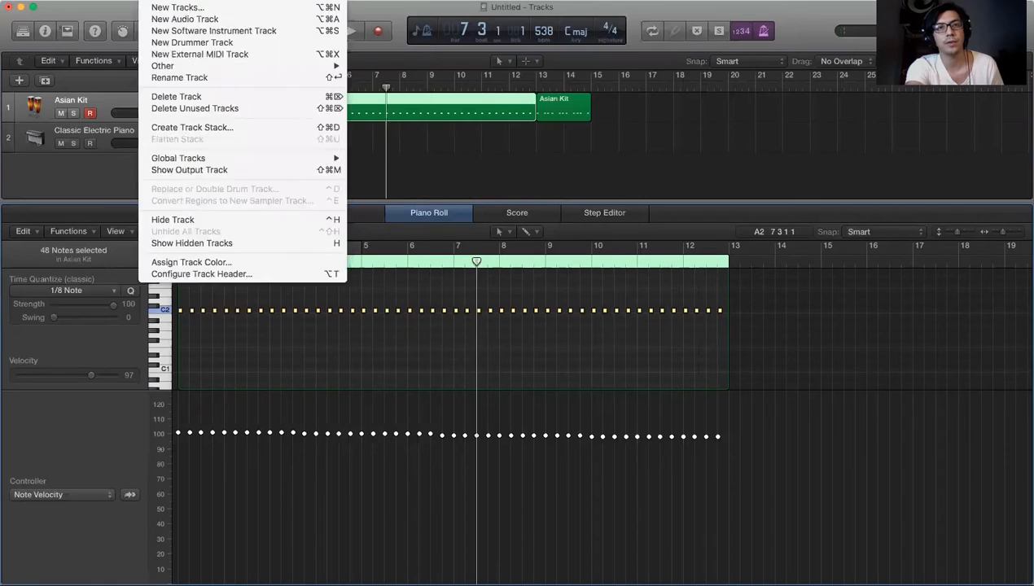
{"action": "mouse_move", "coordinate": [155, 1]}
{"action": "mouse_move", "coordinate": [195, 162]}
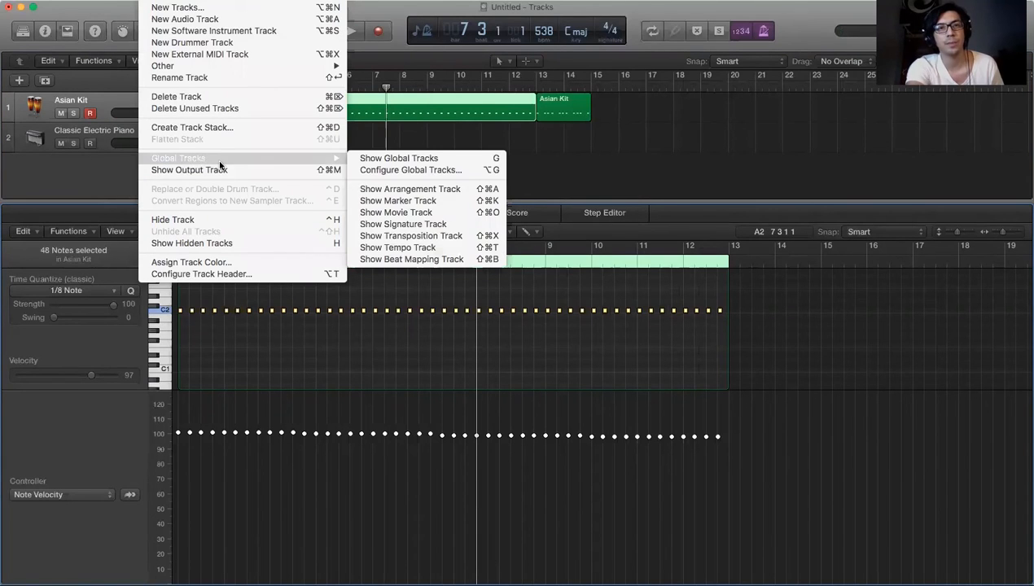
{"action": "left_click", "coordinate": [474, 245]}
{"action": "scroll", "coordinate": [453, 312], "scroll_direction": "down", "scroll_amount": 4}
{"action": "scroll", "coordinate": [454, 312], "scroll_direction": "up", "scroll_amount": 2}
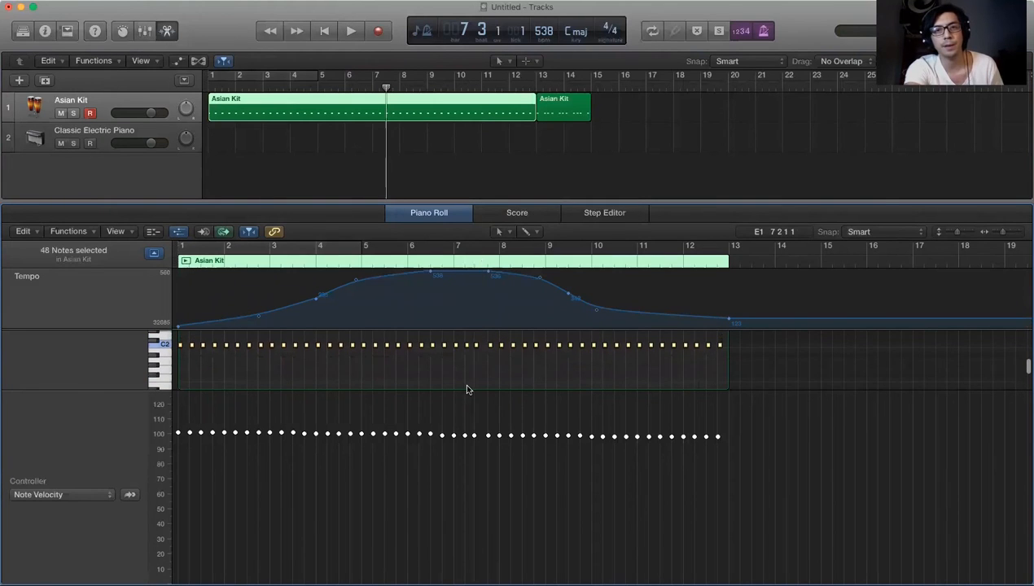
{"action": "scroll", "coordinate": [466, 389], "scroll_direction": "down", "scroll_amount": 5}
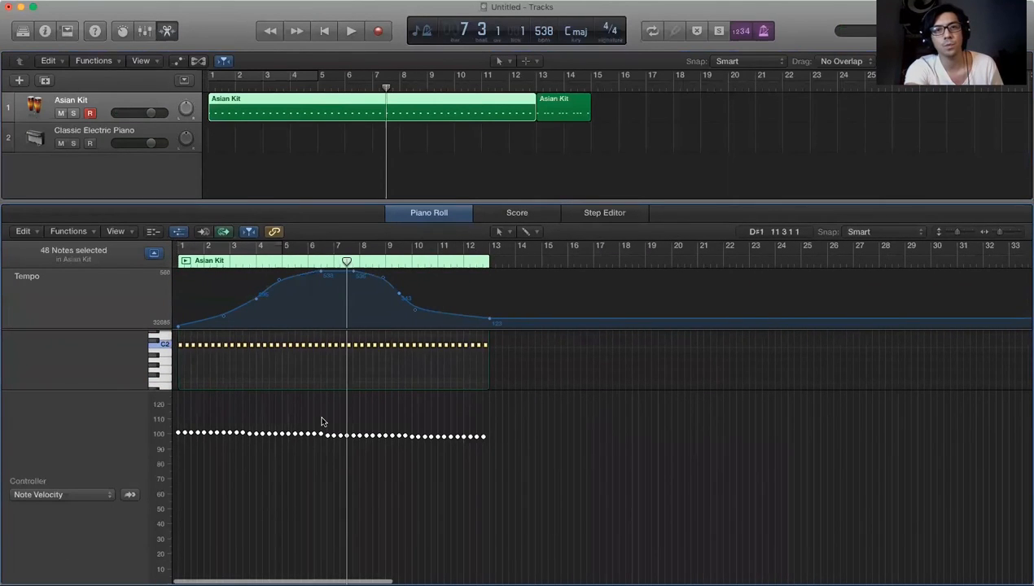
{"action": "scroll", "coordinate": [323, 420], "scroll_direction": "up", "scroll_amount": 3}
{"action": "scroll", "coordinate": [321, 422], "scroll_direction": "down", "scroll_amount": 3}
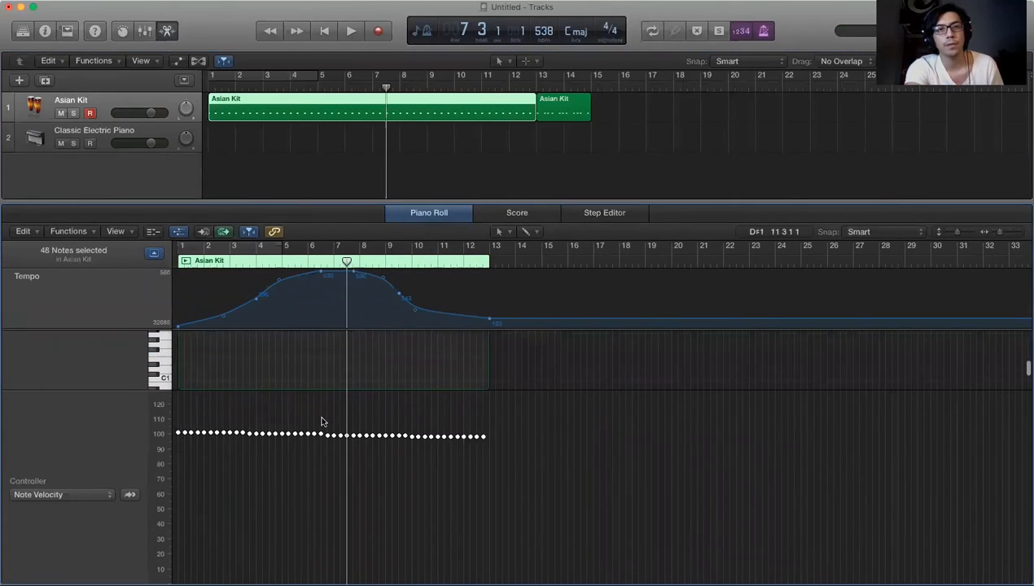
{"action": "scroll", "coordinate": [300, 376], "scroll_direction": "up", "scroll_amount": 1}
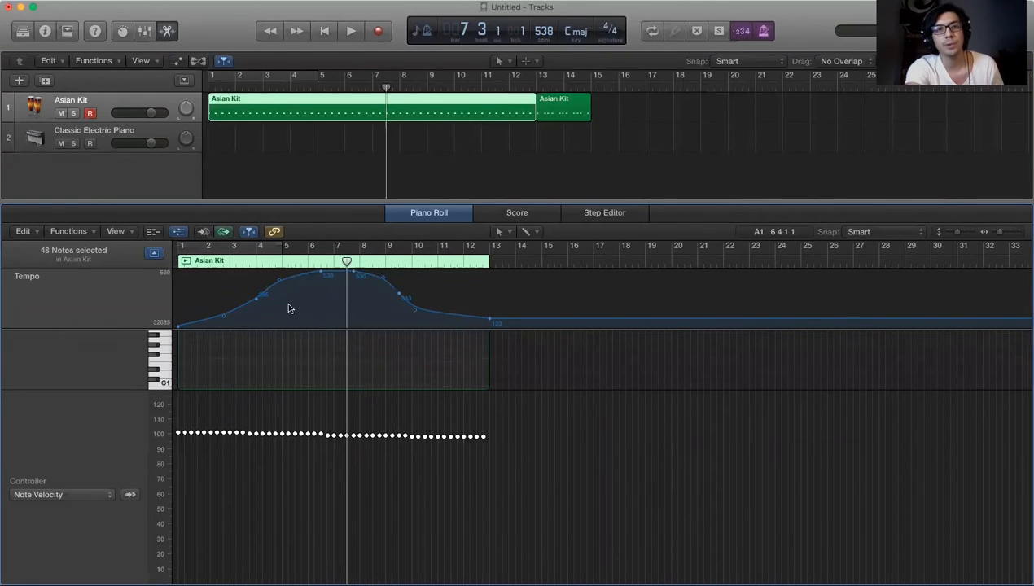
Show the Tempo track in the Tracks area as well
{"action": "left_click", "coordinate": [348, 129]}
{"action": "left_click", "coordinate": [358, 114]}
{"action": "left_click", "coordinate": [156, 0]}
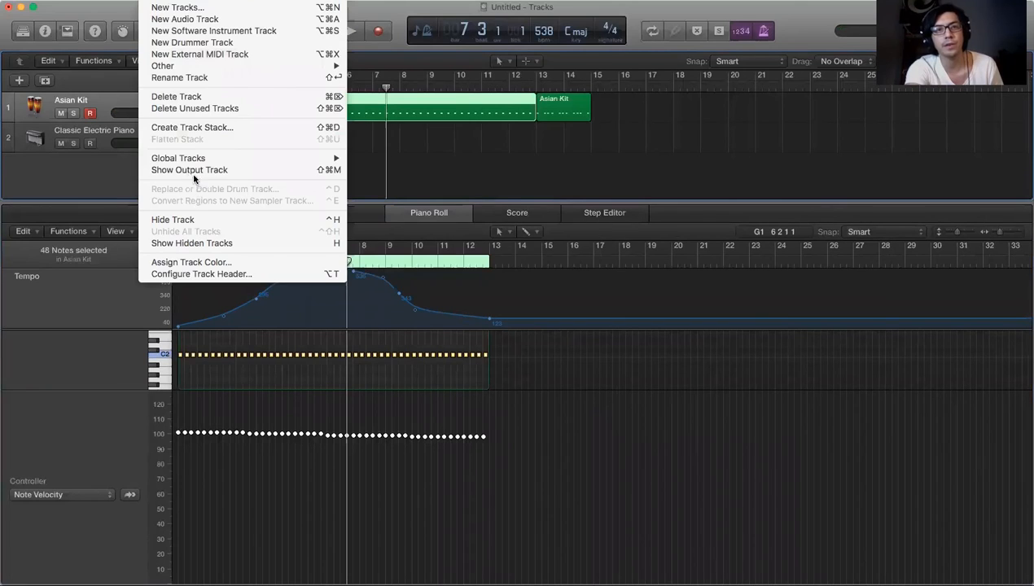
{"action": "mouse_move", "coordinate": [192, 160]}
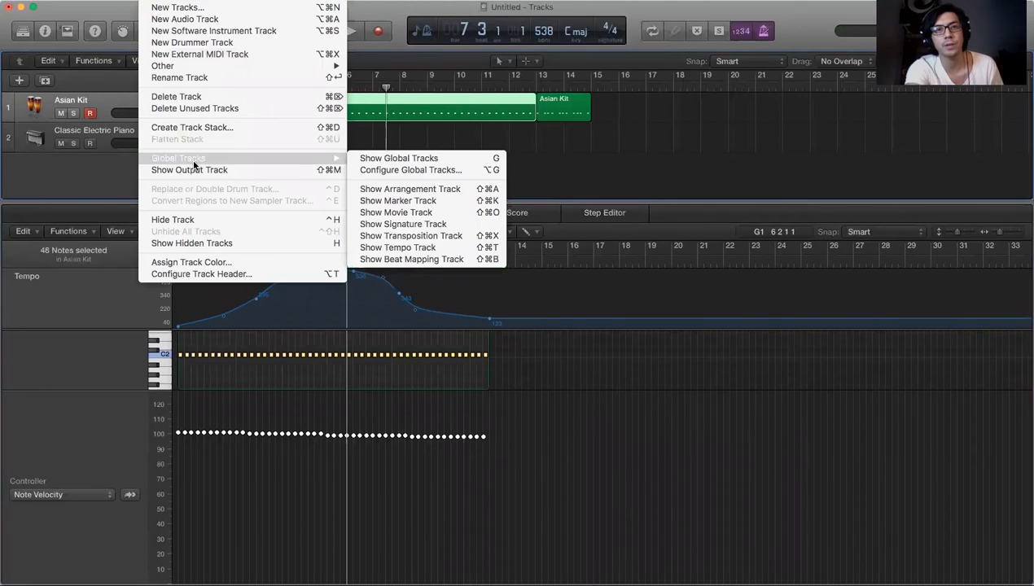
{"action": "left_click", "coordinate": [377, 247]}
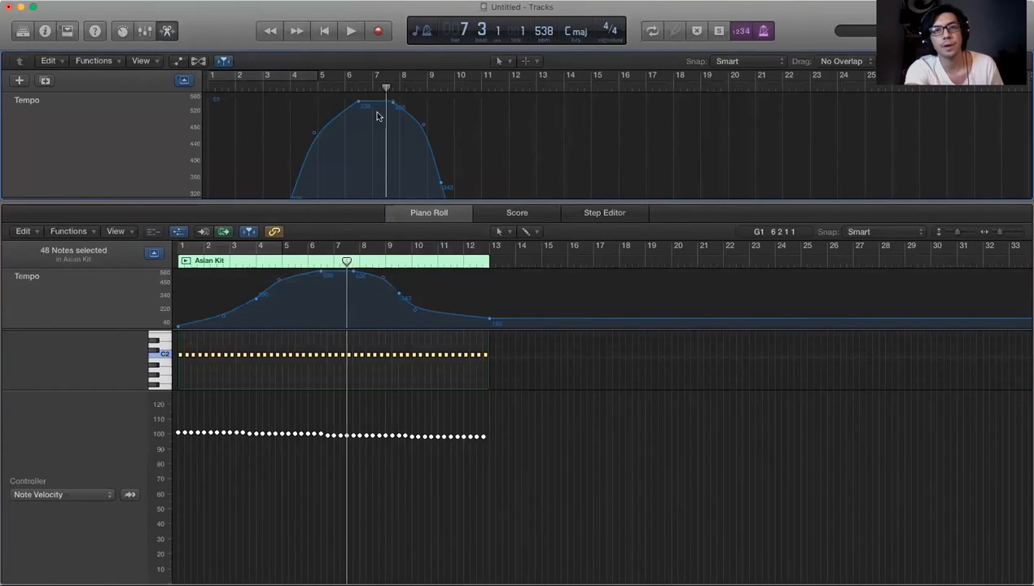
{"action": "scroll", "coordinate": [377, 116], "scroll_direction": "down", "scroll_amount": 5}
{"action": "scroll", "coordinate": [377, 116], "scroll_direction": "up", "scroll_amount": 10}
{"action": "scroll", "coordinate": [377, 116], "scroll_direction": "down", "scroll_amount": 2}
{"action": "scroll", "coordinate": [441, 386], "scroll_direction": "up", "scroll_amount": 4}
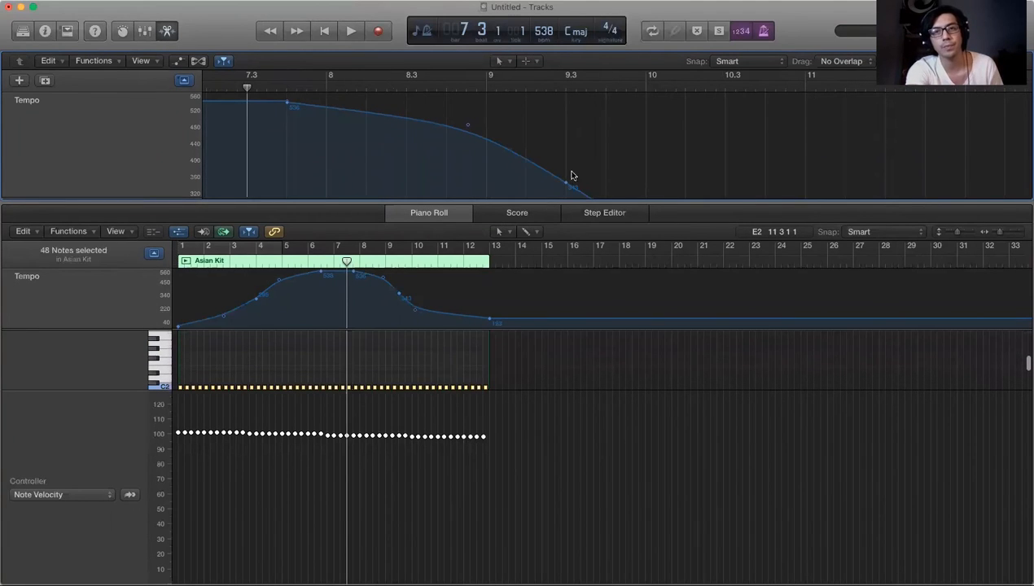
Enlarge the Tracks area and compare the tempo curve with the Asian Kit regions beneath it
{"action": "left_click_drag", "start_coordinate": [566, 202], "coordinate": [568, 303]}
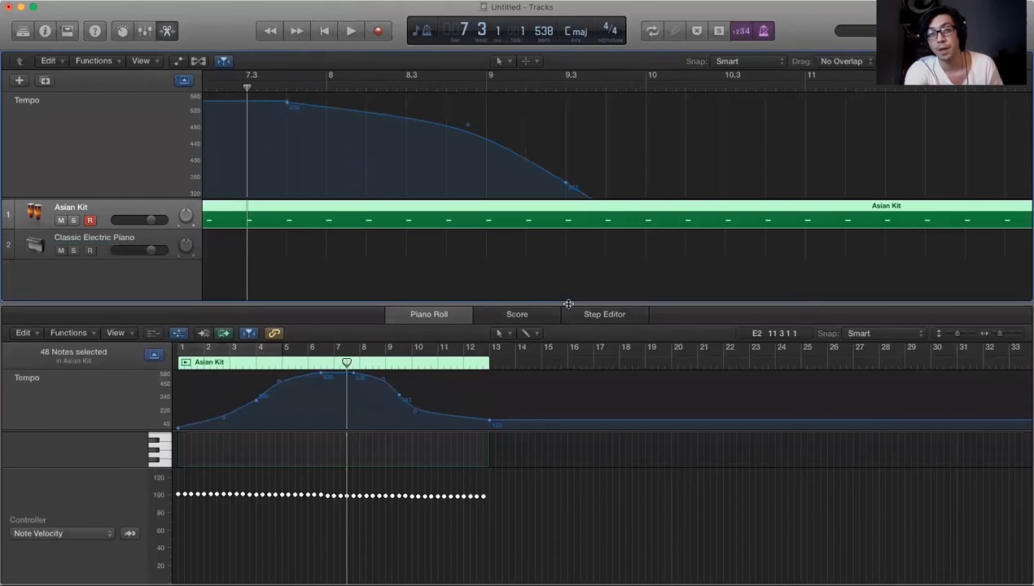
{"action": "scroll", "coordinate": [595, 212], "scroll_direction": "down", "scroll_amount": 10}
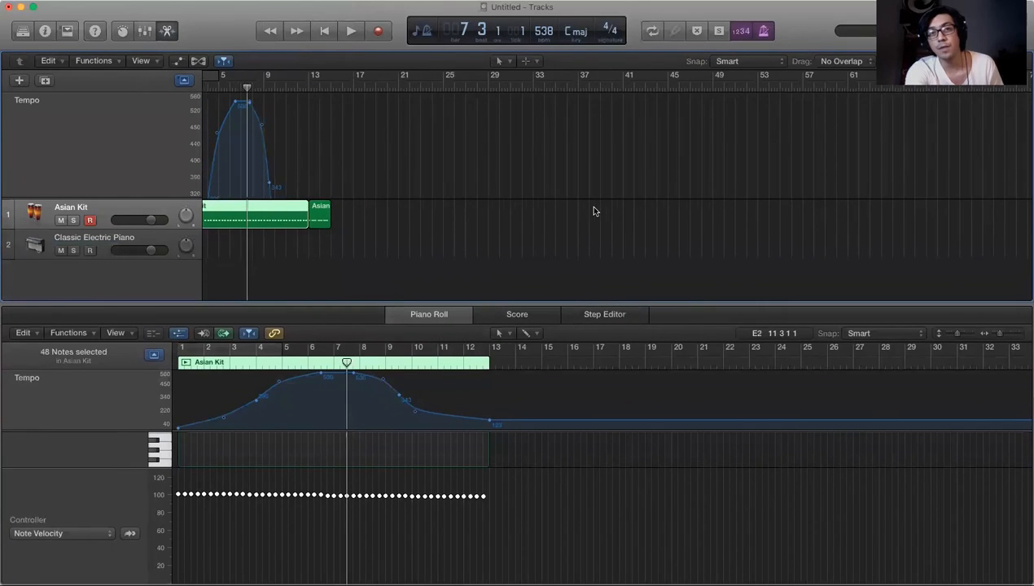
{"action": "scroll", "coordinate": [595, 212], "scroll_direction": "up", "scroll_amount": 10}
{"action": "scroll", "coordinate": [551, 231], "scroll_direction": "up", "scroll_amount": 3}
{"action": "scroll", "coordinate": [550, 230], "scroll_direction": "down", "scroll_amount": 15}
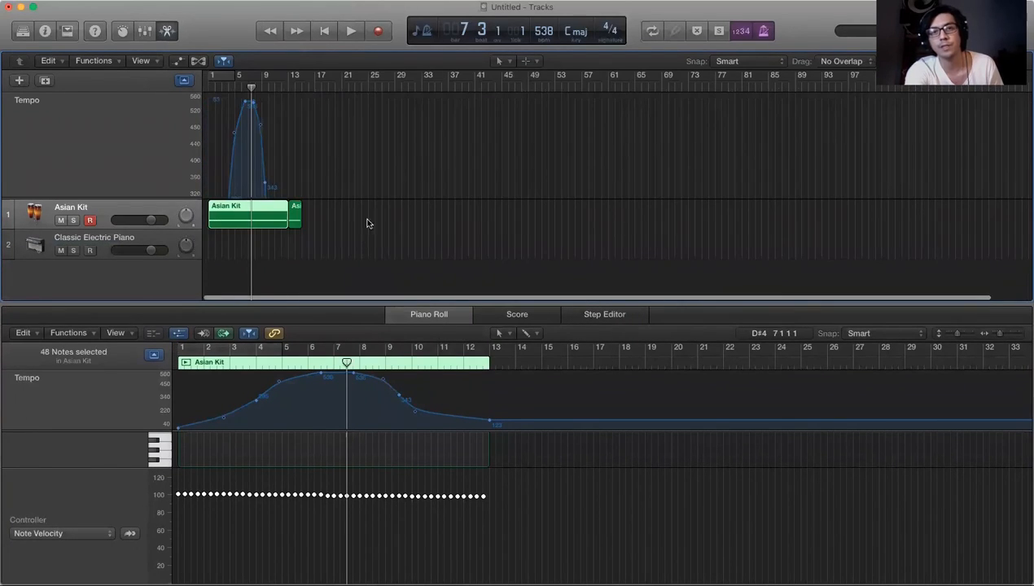
{"action": "scroll", "coordinate": [366, 189], "scroll_direction": "up", "scroll_amount": 8}
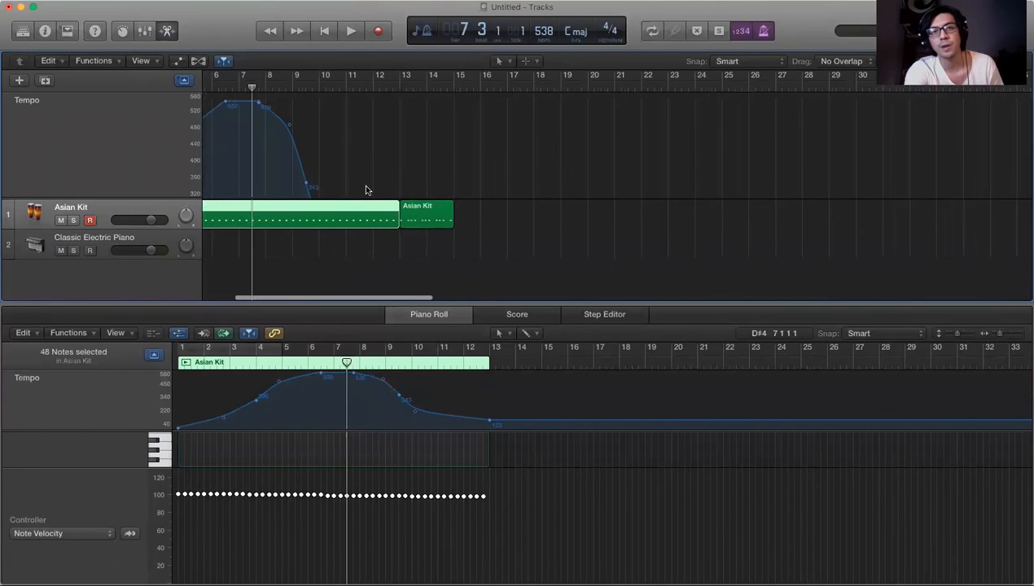
{"action": "scroll", "coordinate": [342, 429], "scroll_direction": "up", "scroll_amount": 4}
{"action": "scroll", "coordinate": [342, 429], "scroll_direction": "down", "scroll_amount": 12}
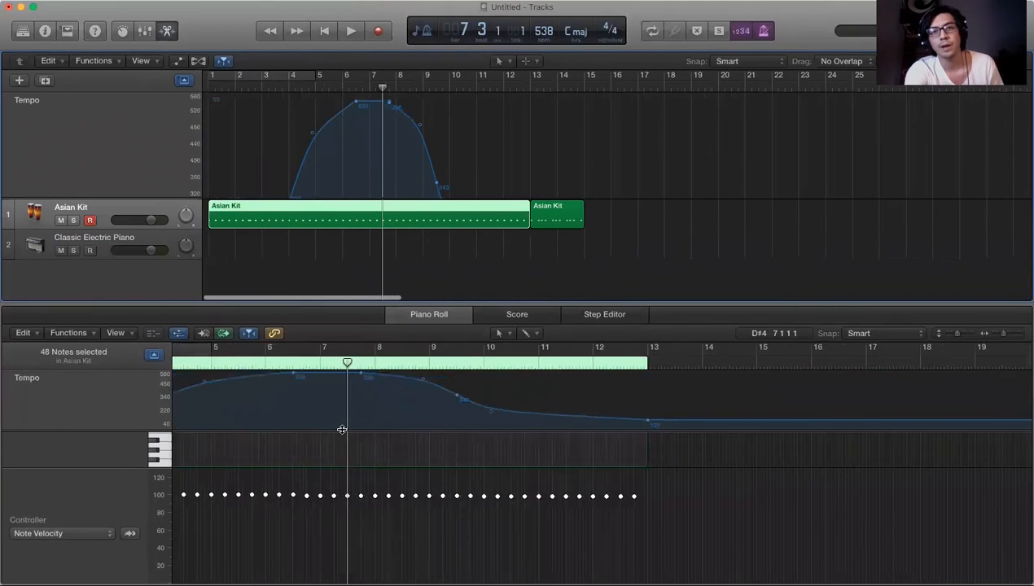
Move the playhead to bar 7 and fit the Asian Kit region from bar 1 to bar 13 in the Piano Roll
{"action": "left_click", "coordinate": [368, 87]}
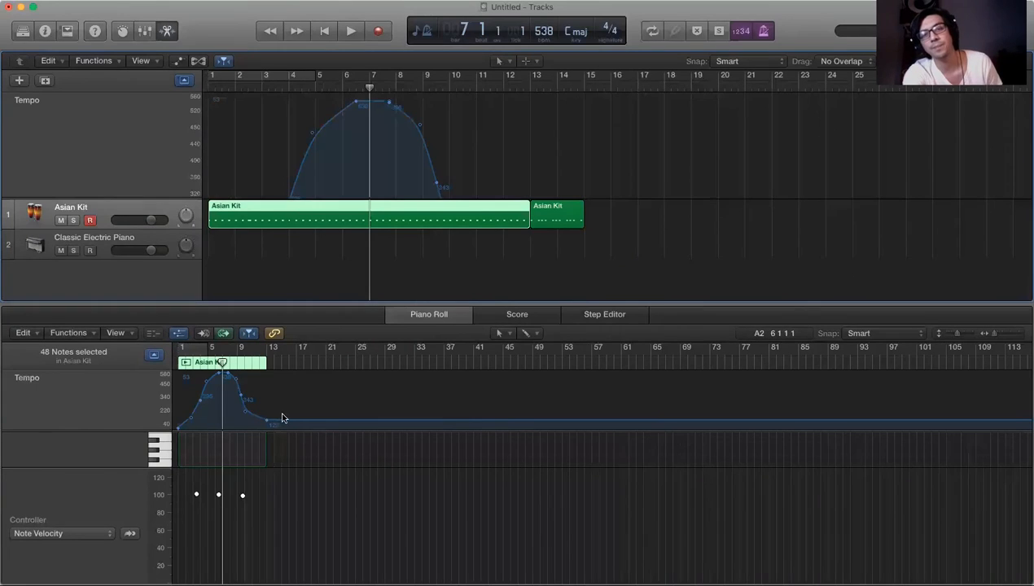
{"action": "scroll", "coordinate": [283, 418], "scroll_direction": "up", "scroll_amount": 10}
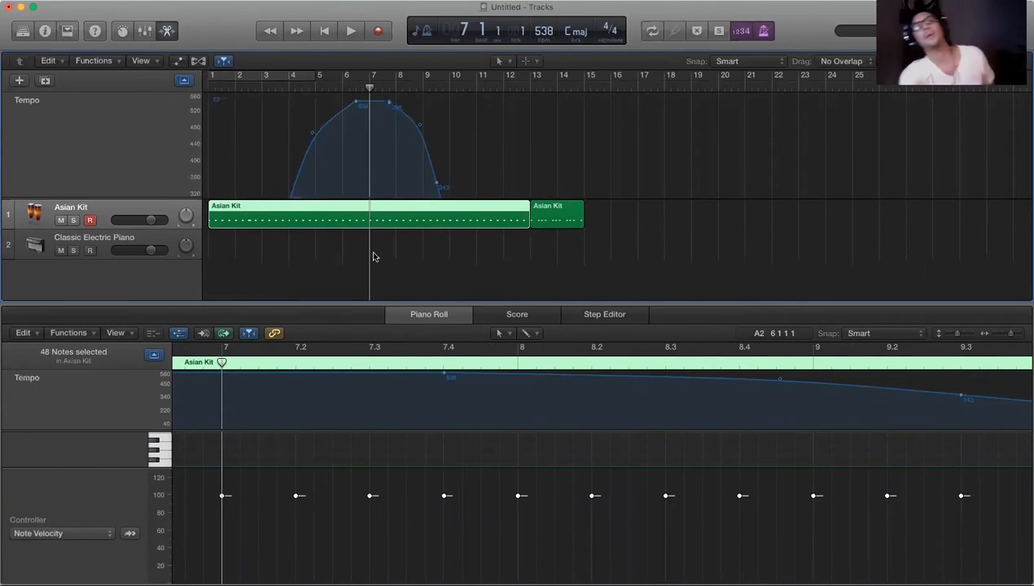
{"action": "scroll", "coordinate": [343, 504], "scroll_direction": "down", "scroll_amount": 10}
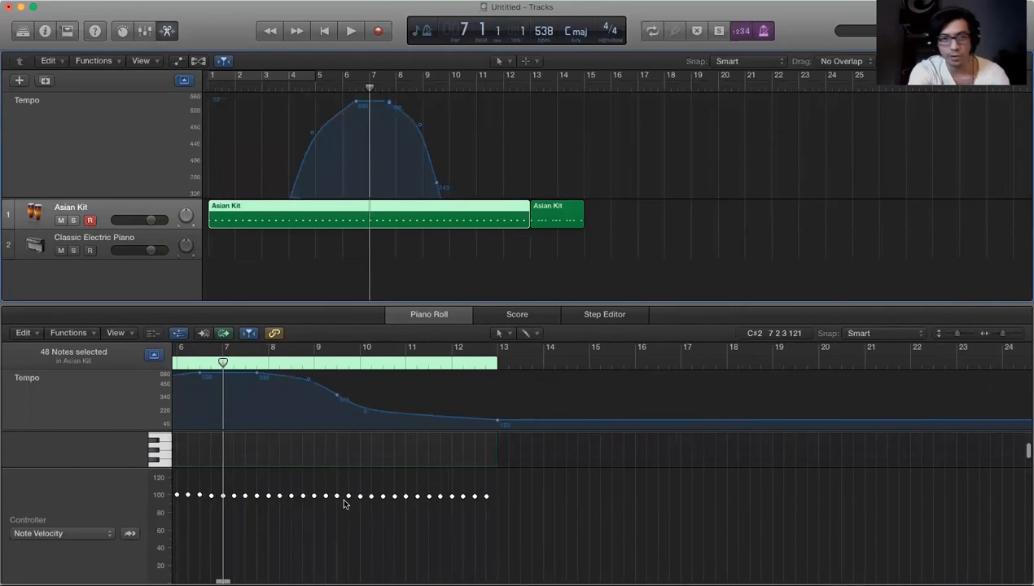
{"action": "scroll", "coordinate": [448, 492], "scroll_direction": "up", "scroll_amount": 2}
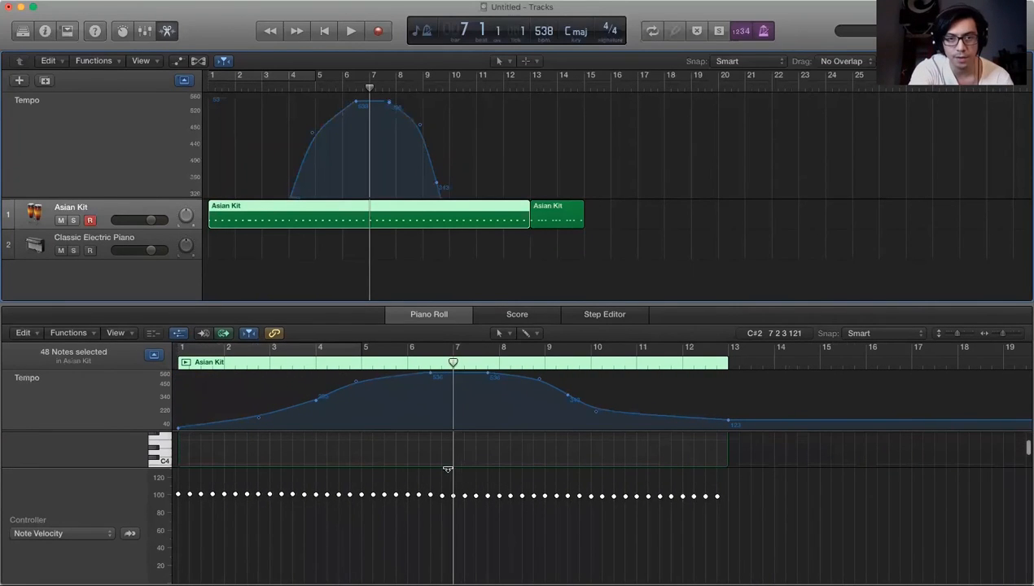
Hide the Tempo track in the Tracks area and enlarge the Piano Roll
{"action": "left_click", "coordinate": [143, 138]}
{"action": "right_click", "coordinate": [143, 138]}
{"action": "mouse_move", "coordinate": [200, 158]}
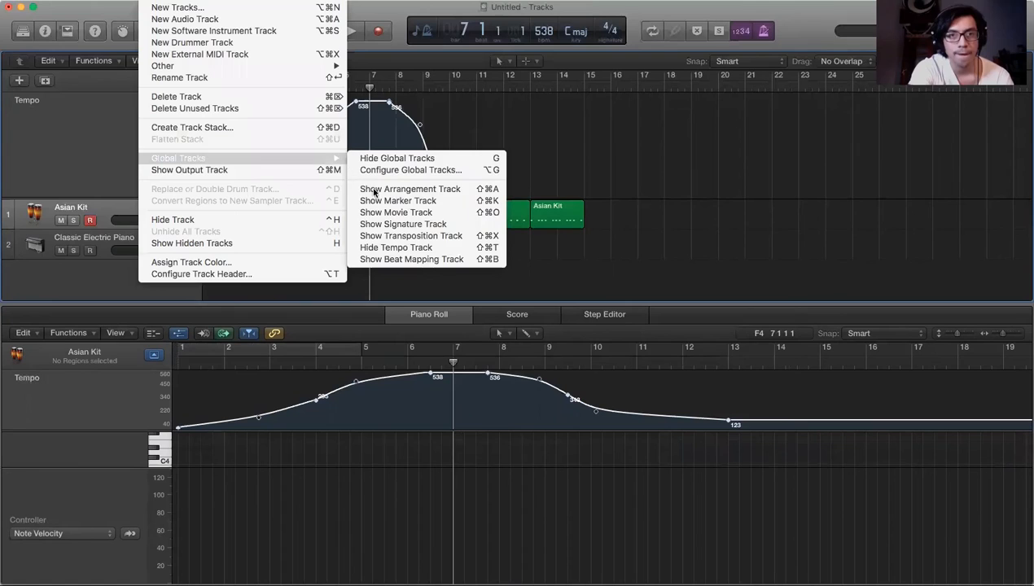
{"action": "left_click", "coordinate": [381, 247]}
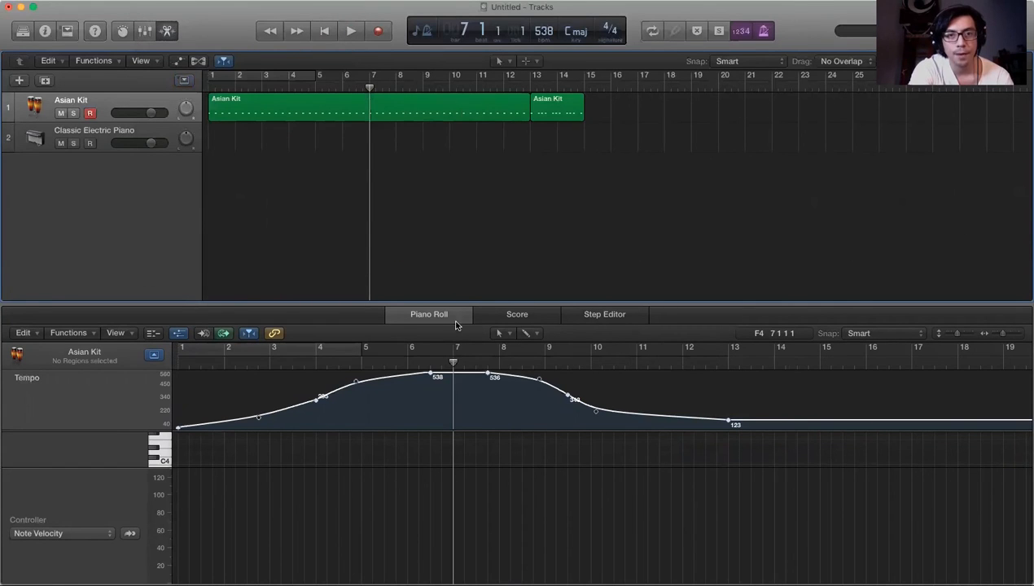
{"action": "left_click_drag", "start_coordinate": [457, 303], "coordinate": [454, 168]}
{"action": "scroll", "coordinate": [271, 427], "scroll_direction": "down", "scroll_amount": 10}
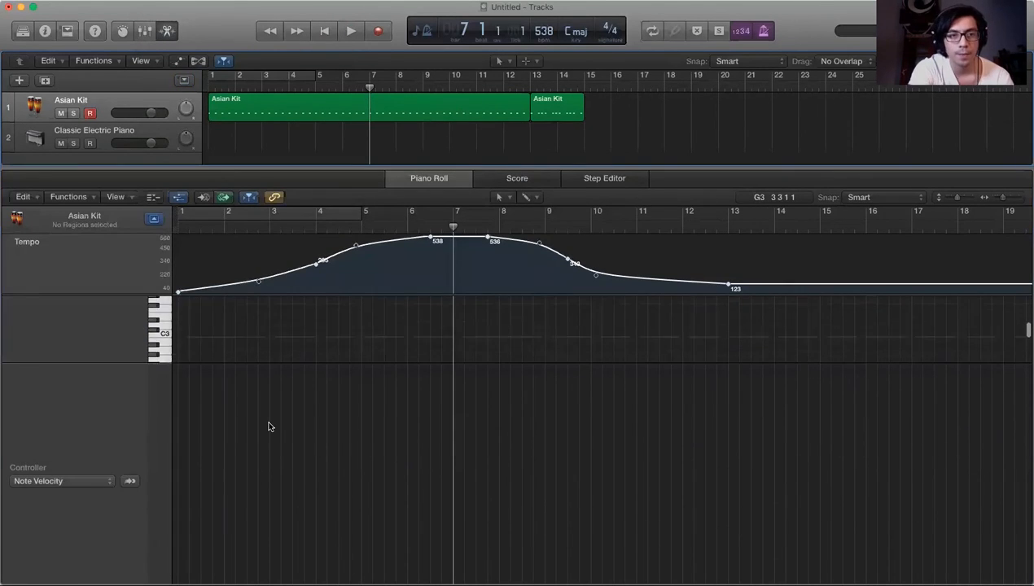
{"action": "scroll", "coordinate": [341, 397], "scroll_direction": "up", "scroll_amount": 20}
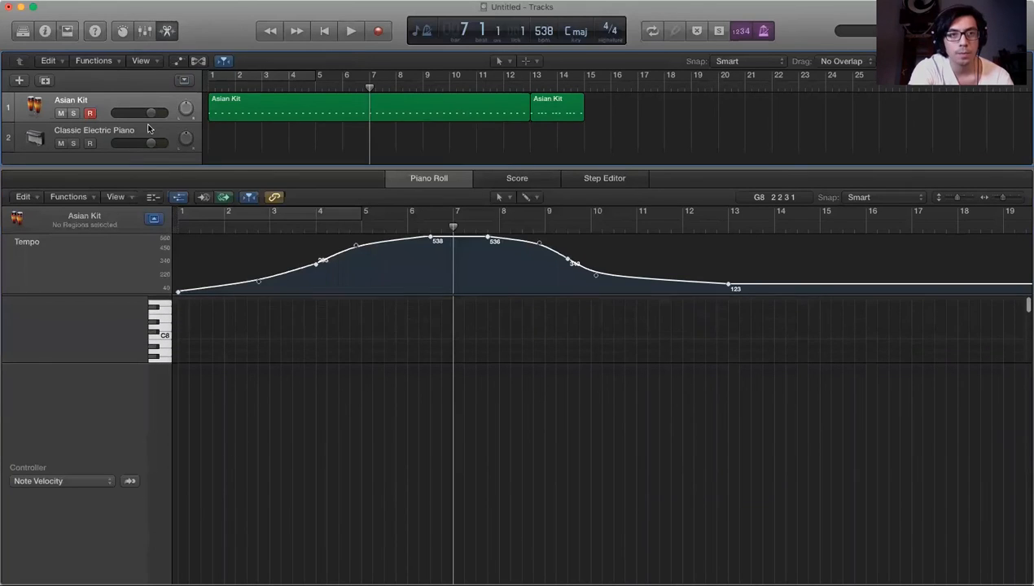
Select both Asian Kit regions and ramp the note velocities steadily down from bar 1 to bar 7, then back up to bar 13
{"action": "left_click", "coordinate": [128, 98]}
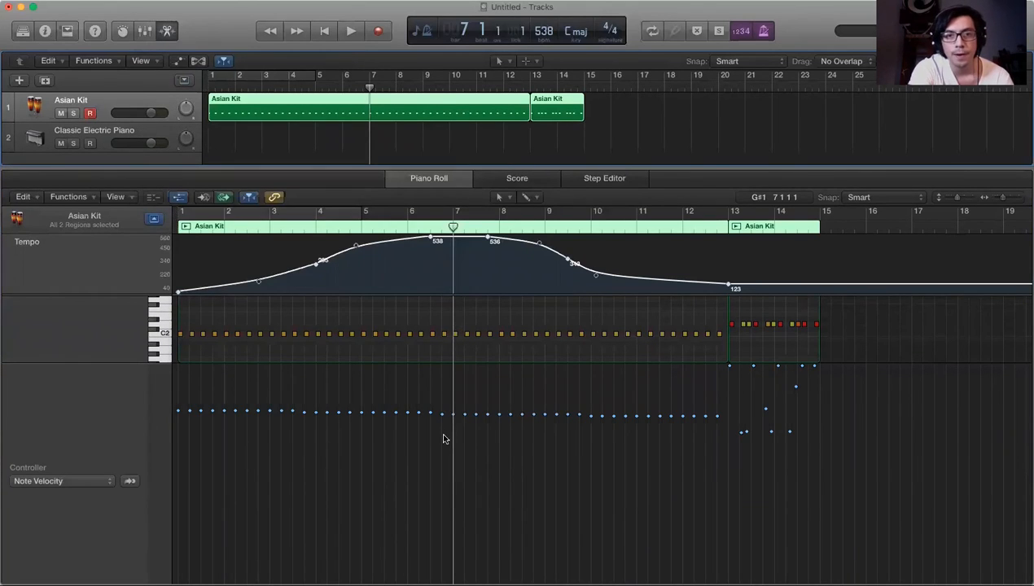
{"action": "left_click_drag", "start_coordinate": [443, 451], "coordinate": [179, 414]}
{"action": "left_click_drag", "start_coordinate": [444, 450], "coordinate": [727, 415]}
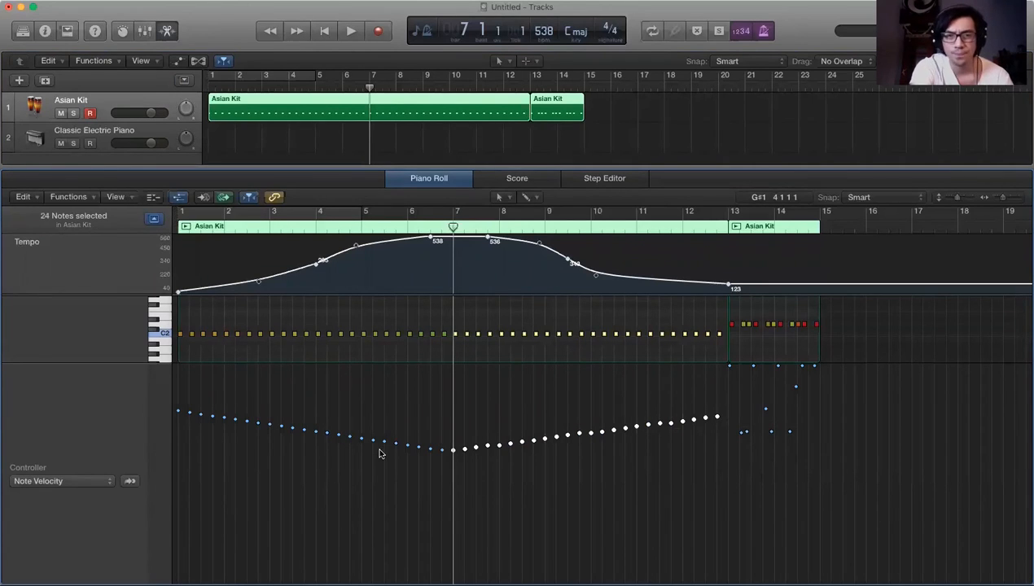
{"action": "left_click_drag", "start_coordinate": [446, 347], "coordinate": [170, 326]}
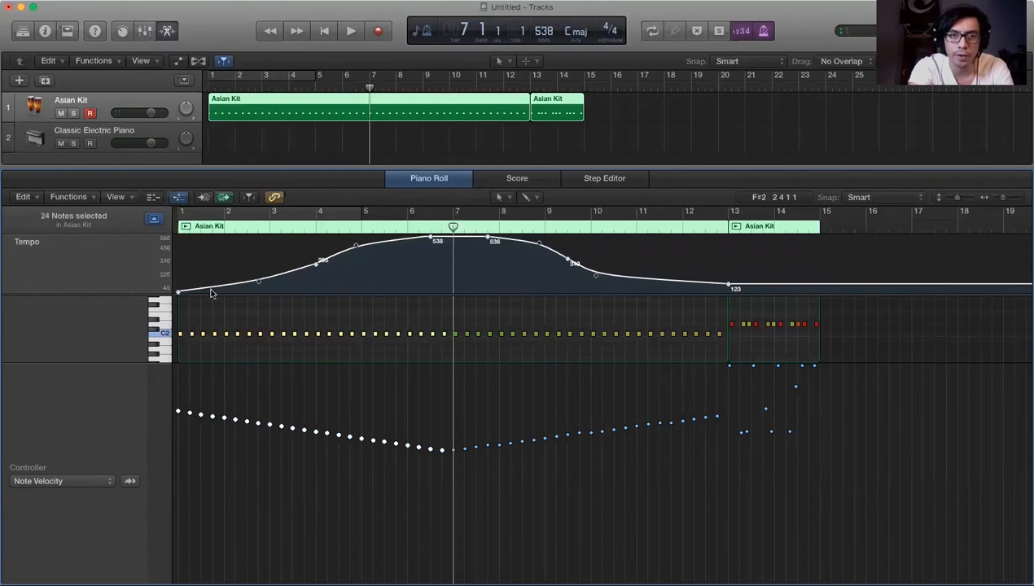
{"action": "mouse_move", "coordinate": [304, 434]}
{"action": "left_mouse_down"}
{"action": "mouse_move", "coordinate": [307, 476]}
{"action": "mouse_move", "coordinate": [316, 394]}
{"action": "mouse_move", "coordinate": [309, 524]}
{"action": "mouse_move", "coordinate": [326, 368]}
{"action": "mouse_move", "coordinate": [325, 436]}
{"action": "left_mouse_up"}
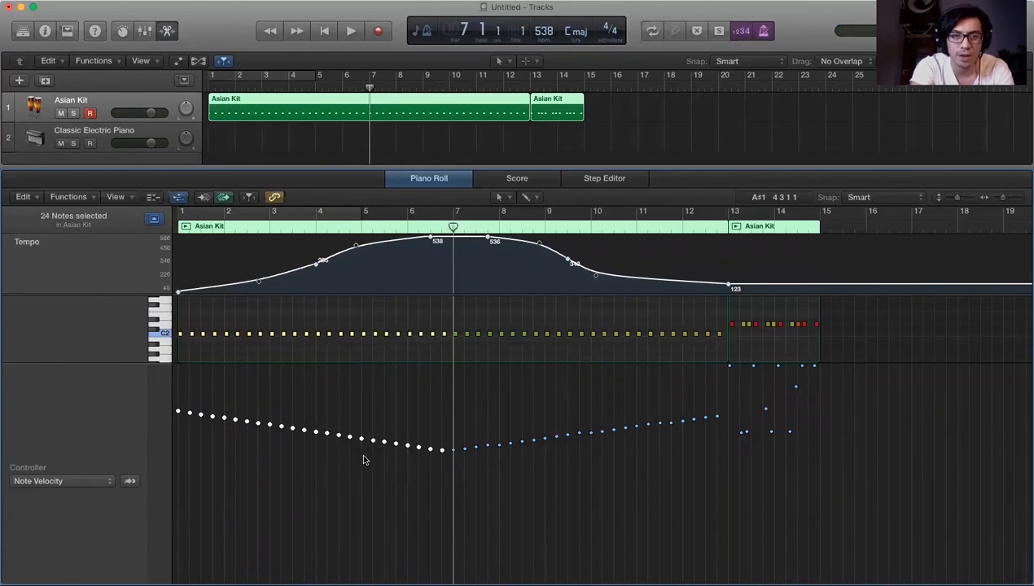
{"action": "left_click", "coordinate": [368, 493]}
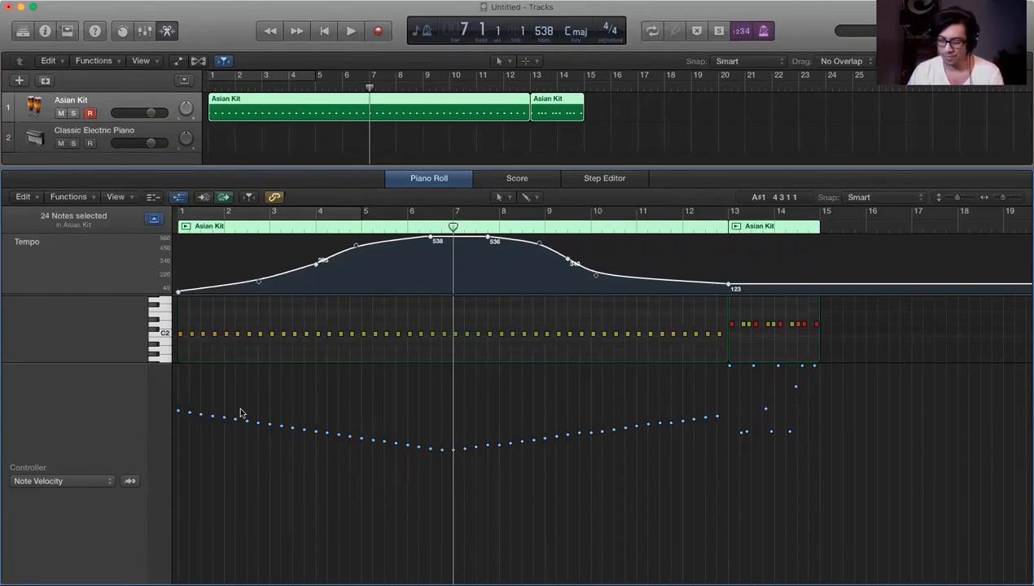
Try to select the velocity points from bar 1 to bar 7 with the Automation Select Tool and raise them
{"action": "left_click", "coordinate": [505, 198]}
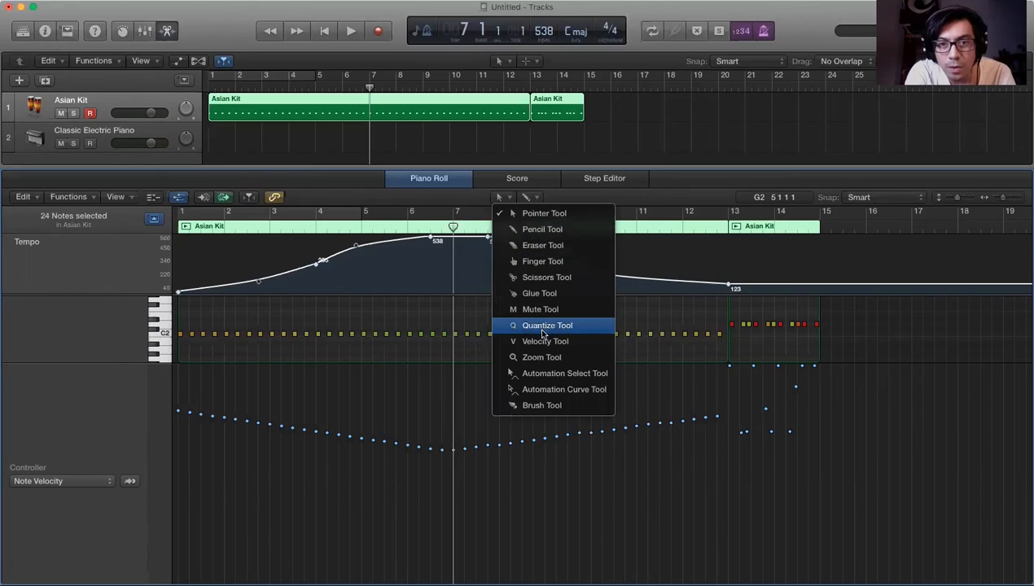
{"action": "left_click", "coordinate": [538, 373]}
{"action": "left_click_drag", "start_coordinate": [180, 407], "coordinate": [480, 455]}
{"action": "left_click_drag", "start_coordinate": [379, 478], "coordinate": [387, 441]}
{"action": "left_click", "coordinate": [410, 481]}
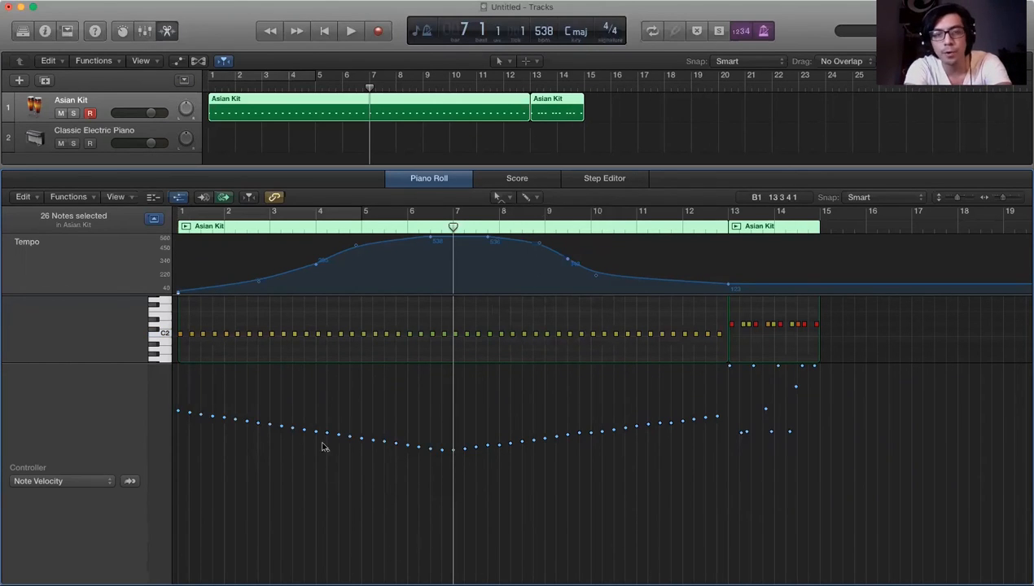
Play the pattern from bar 1 into bar 13 and switch back to the Pointer Tool
{"action": "left_click", "coordinate": [325, 31]}
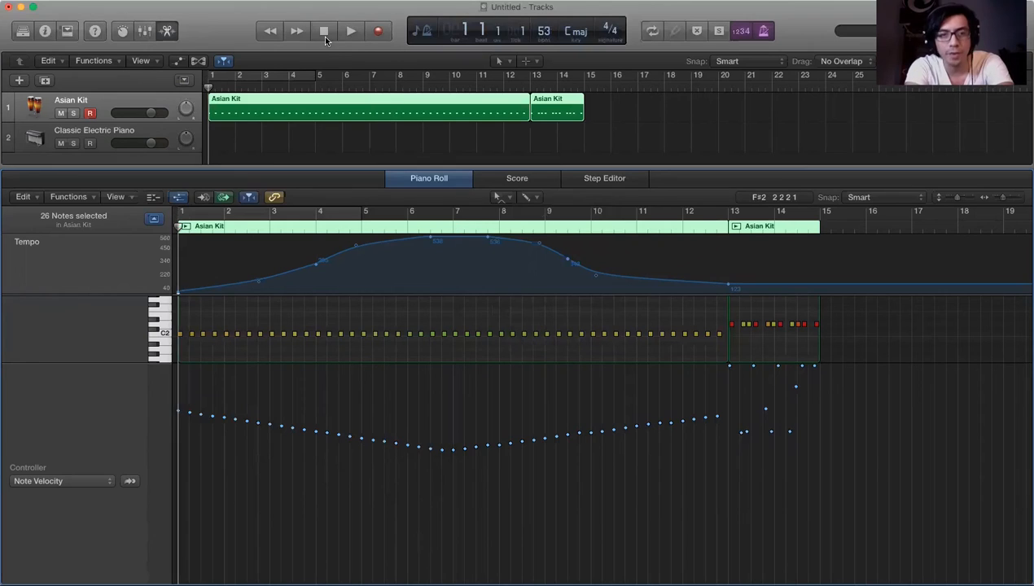
{"action": "key", "text": "space"}
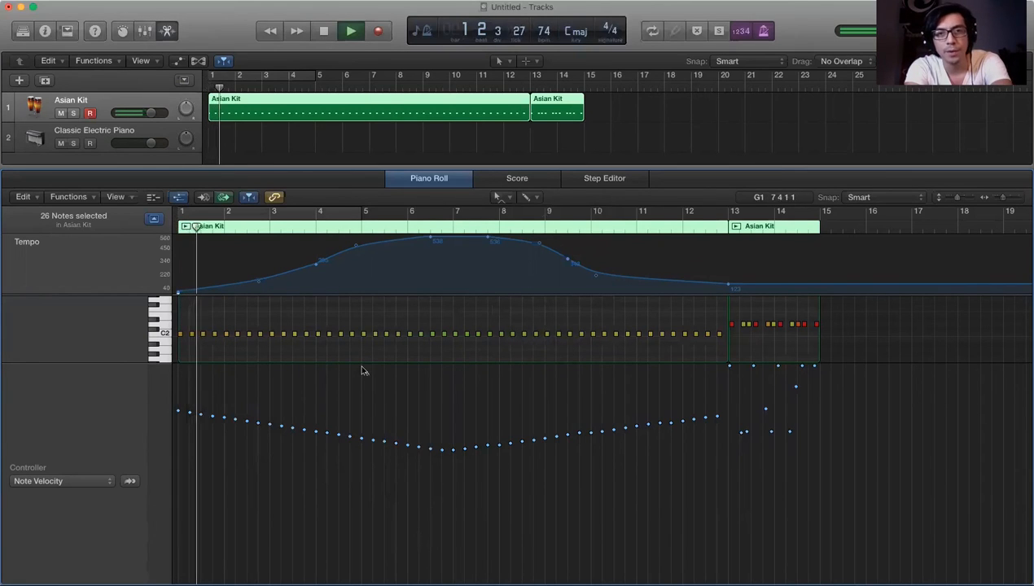
{"action": "left_click", "coordinate": [498, 197]}
{"action": "left_click", "coordinate": [509, 213]}
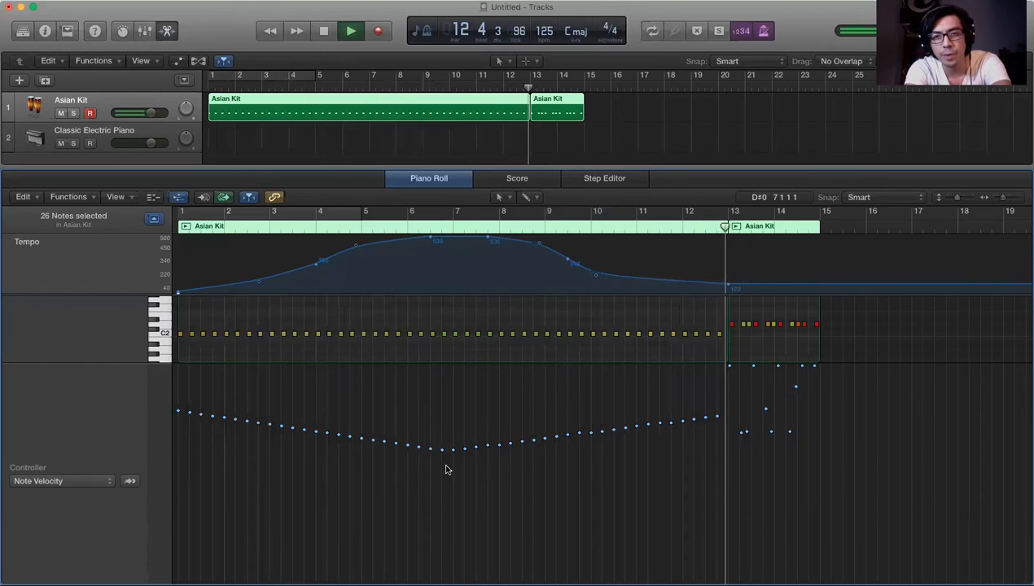
{"action": "key", "text": "space"}
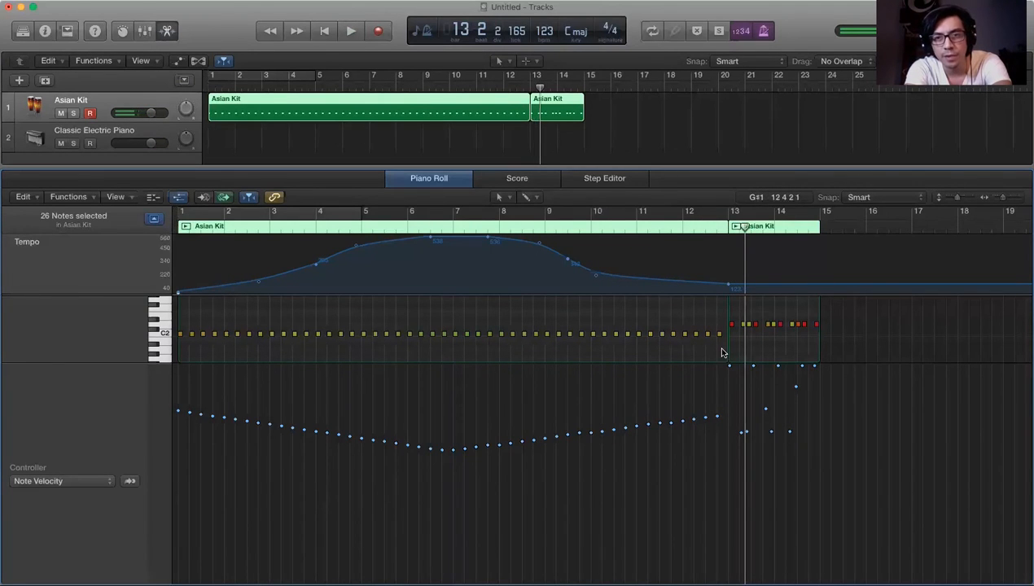
Select all the C2 notes in the first Asian Kit region and raise their velocities together, keeping the dip at bar 7
{"action": "left_click_drag", "start_coordinate": [412, 347], "coordinate": [255, 325]}
{"action": "left_click", "coordinate": [257, 326]}
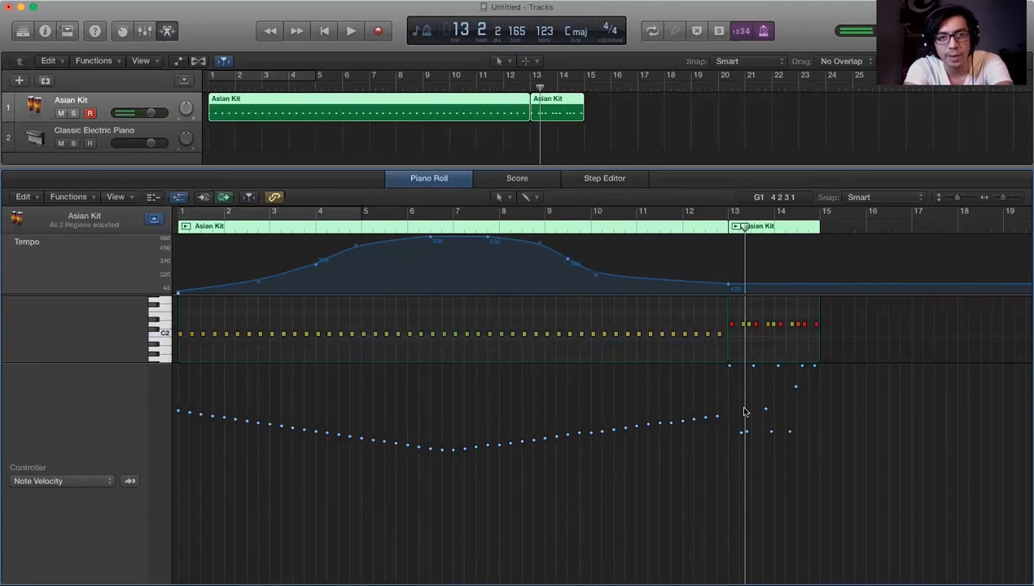
{"action": "left_click_drag", "start_coordinate": [722, 347], "coordinate": [167, 344]}
{"action": "scroll", "coordinate": [303, 334], "scroll_direction": "down", "scroll_amount": 4}
{"action": "scroll", "coordinate": [302, 333], "scroll_direction": "up", "scroll_amount": 4}
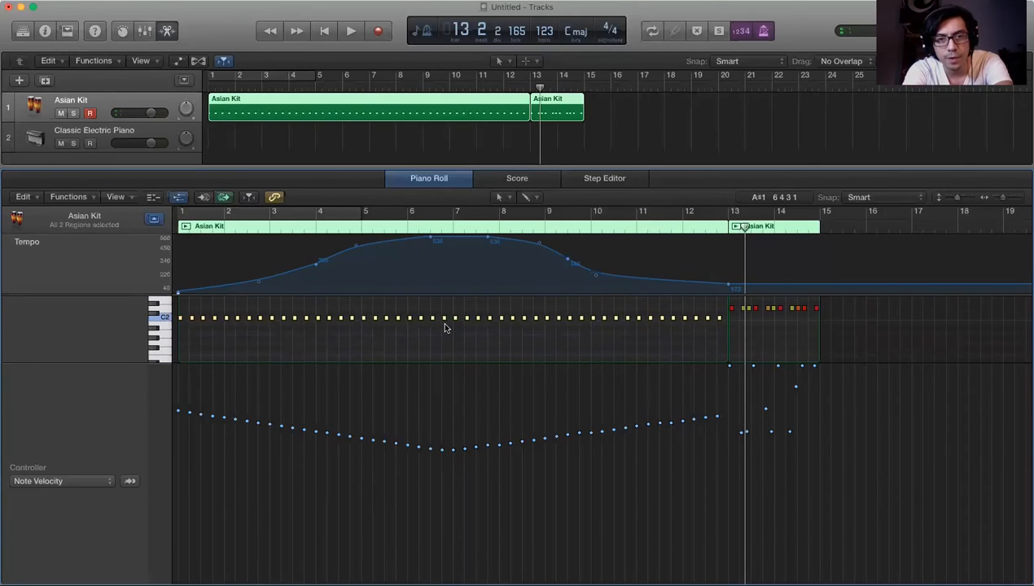
{"action": "scroll", "coordinate": [445, 328], "scroll_direction": "up", "scroll_amount": 1}
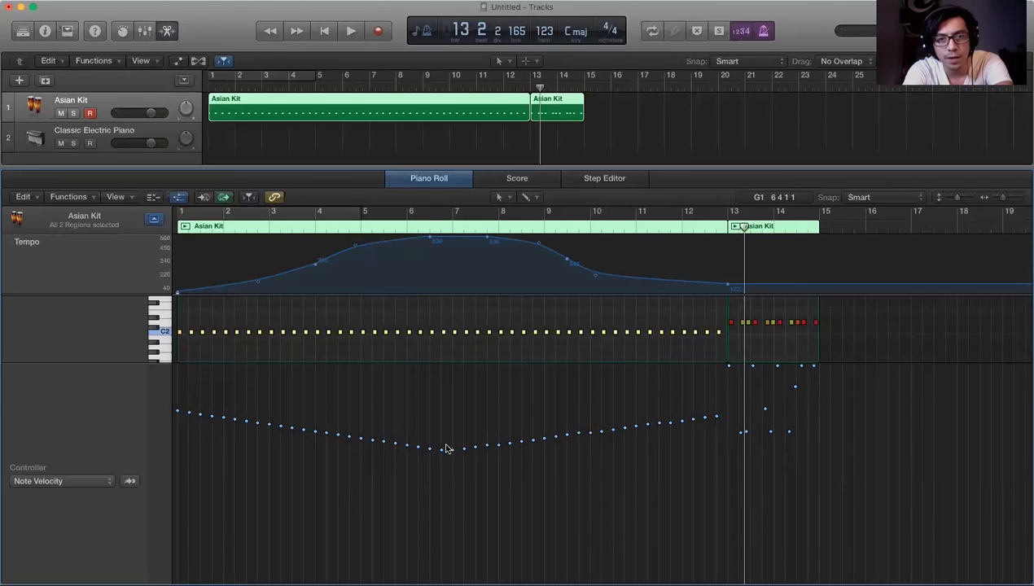
{"action": "mouse_move", "coordinate": [442, 454]}
{"action": "left_mouse_down"}
{"action": "mouse_move", "coordinate": [445, 425]}
{"action": "mouse_move", "coordinate": [446, 437]}
{"action": "left_mouse_up"}
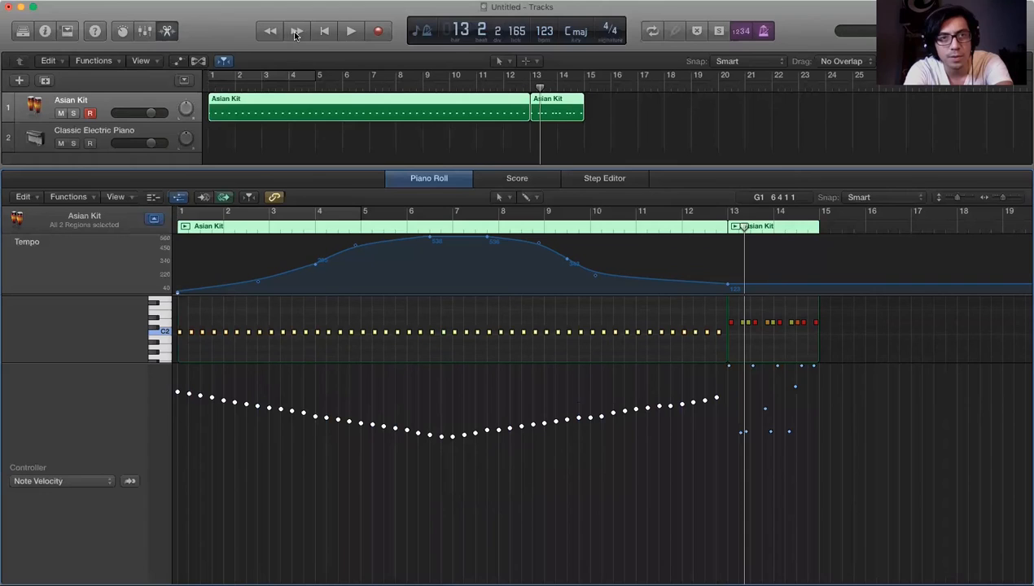
Play the pattern from bar 1 to bar 10 to check the raised velocities
{"action": "left_click", "coordinate": [321, 34]}
{"action": "key", "text": "space"}
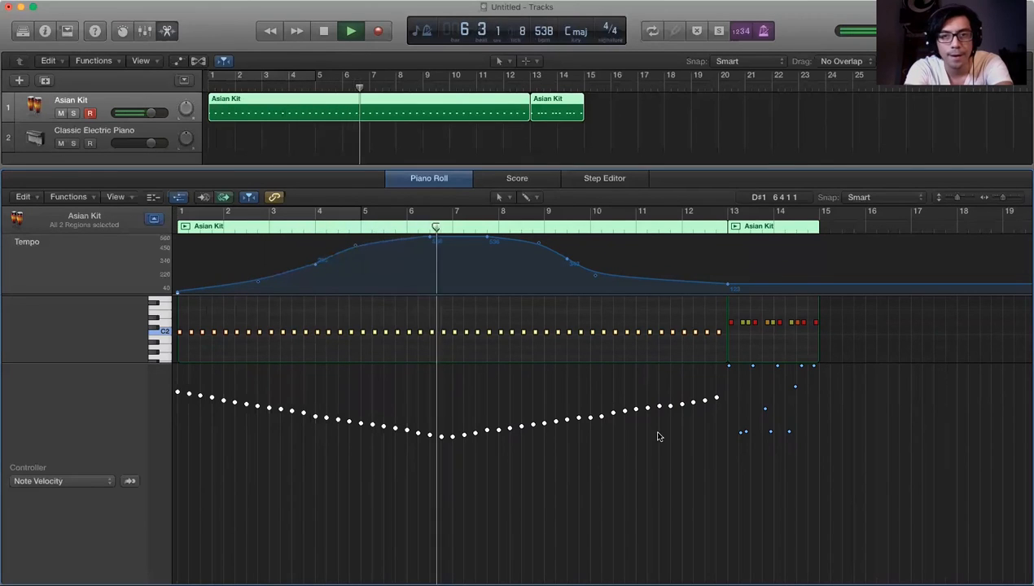
{"action": "key", "text": "space"}
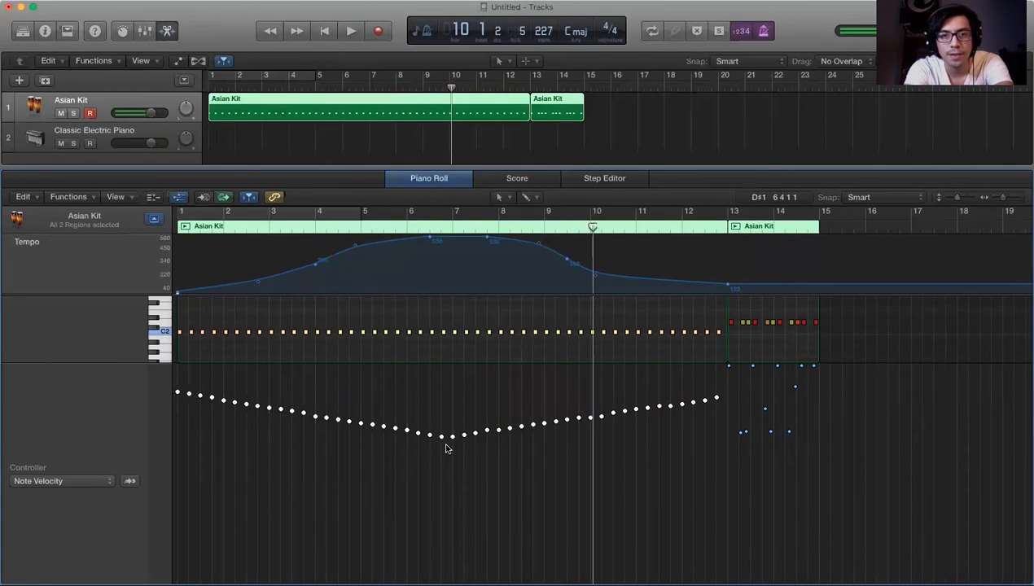
Slightly raise the velocities of the five notes around bar 7, plus the note just before them, to soften the dip
{"action": "left_click", "coordinate": [441, 448]}
{"action": "left_click_drag", "start_coordinate": [425, 323], "coordinate": [474, 341]}
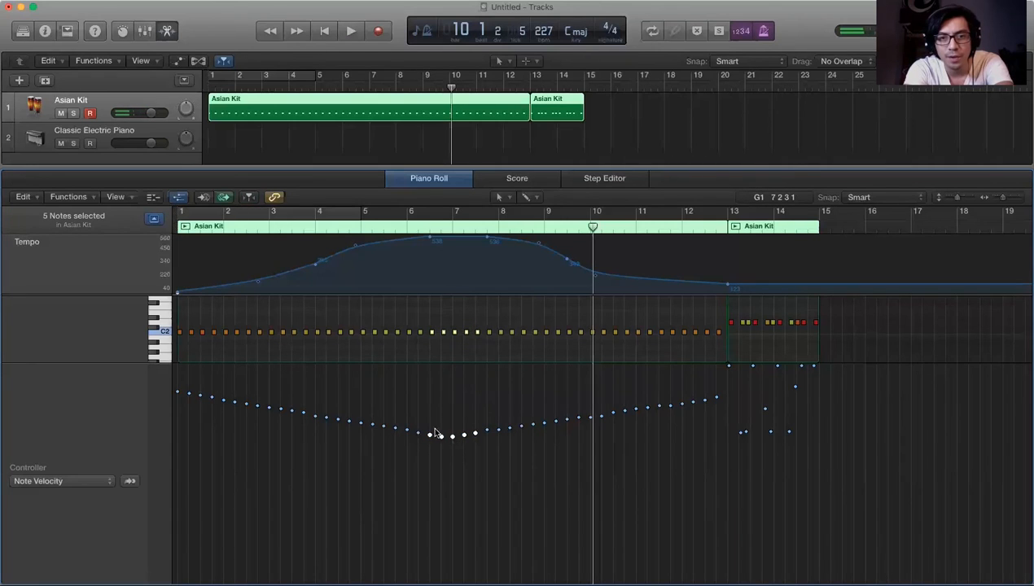
{"action": "left_click", "coordinate": [441, 438]}
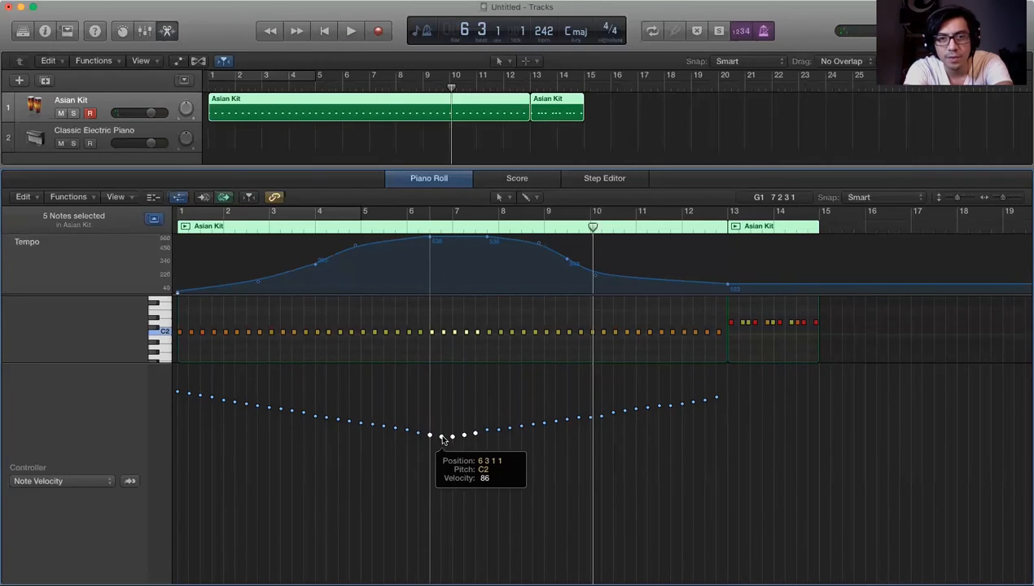
{"action": "left_click_drag", "start_coordinate": [418, 433], "coordinate": [418, 430]}
Play the pattern from bar 6 into the second Asian Kit region in bar 13
{"action": "left_click", "coordinate": [409, 226]}
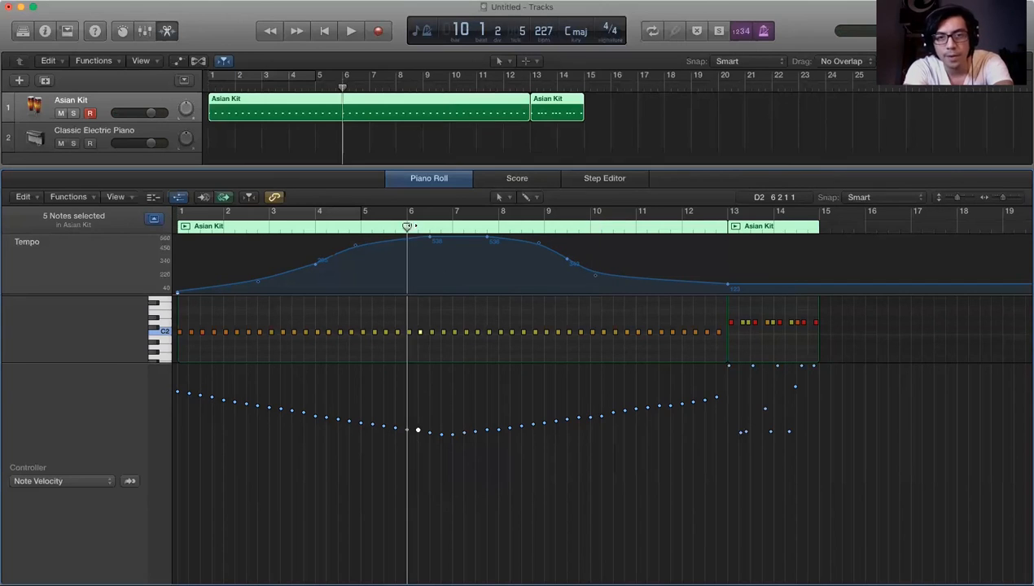
{"action": "key", "text": "space"}
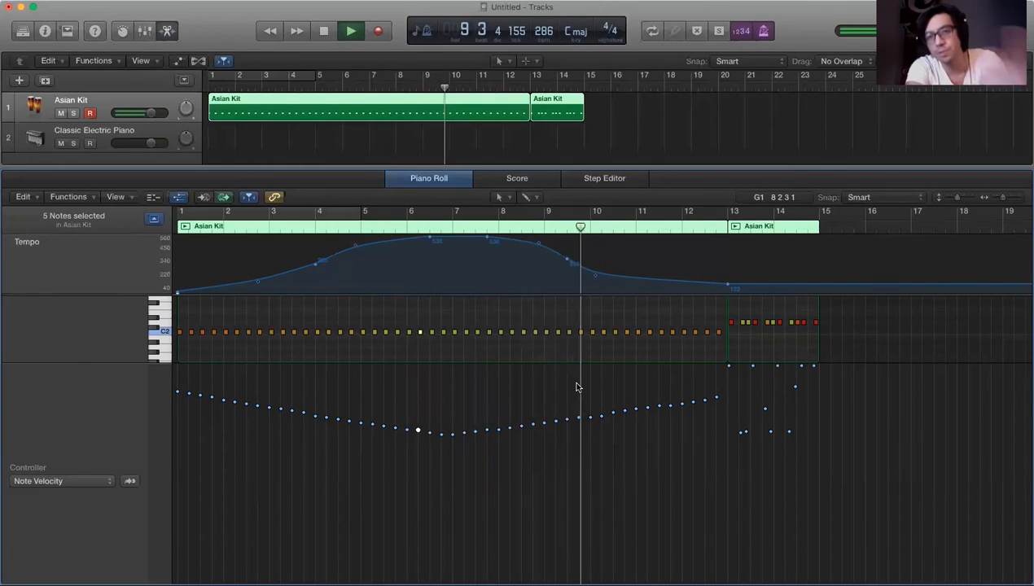
{"action": "scroll", "coordinate": [629, 449], "scroll_direction": "right", "scroll_amount": 3}
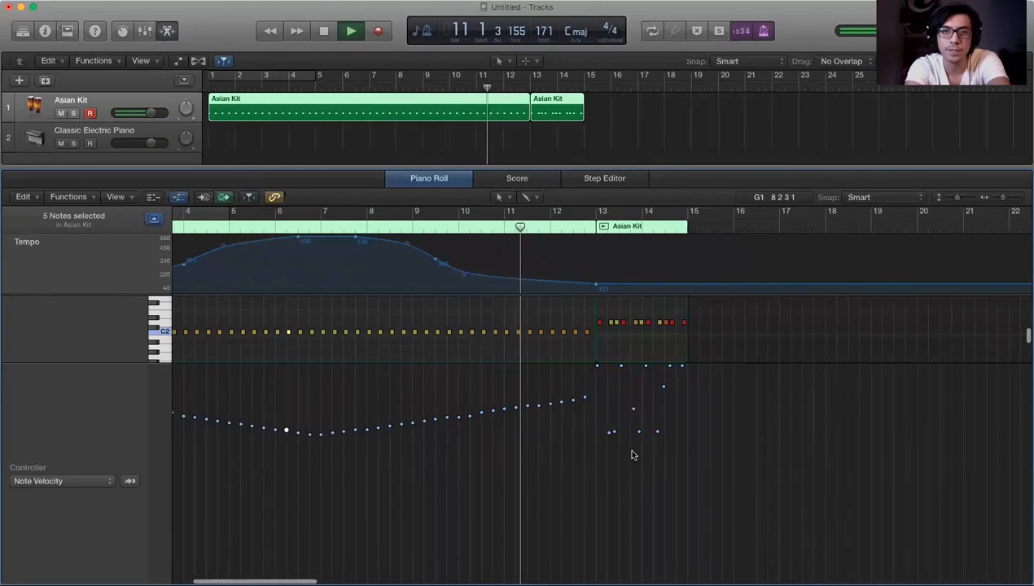
{"action": "scroll", "coordinate": [632, 451], "scroll_direction": "down", "scroll_amount": 1}
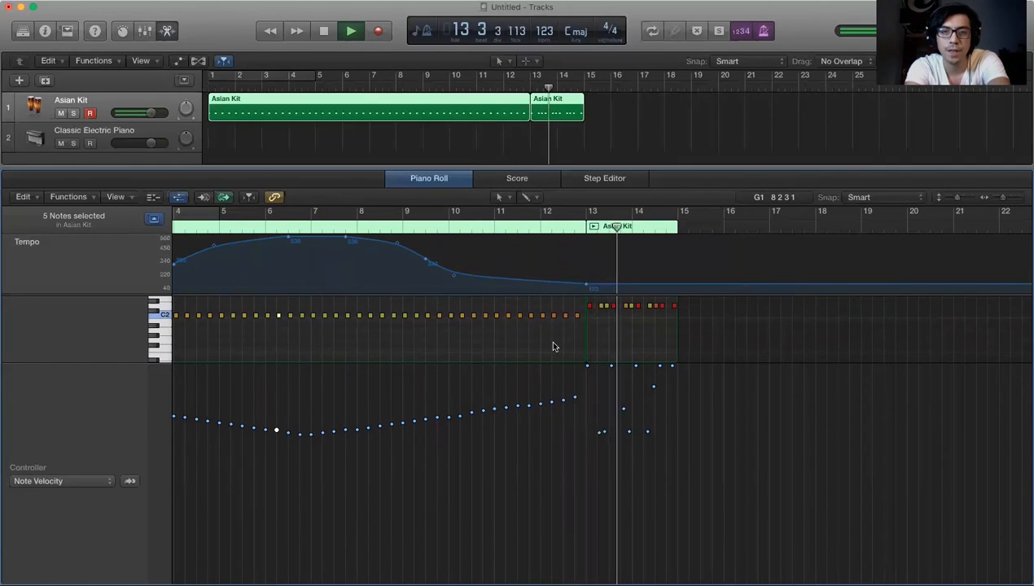
{"action": "key", "text": "space"}
Move the playhead to beat 4 of bar 12, just before the second Asian Kit region
{"action": "scroll", "coordinate": [480, 341], "scroll_direction": "left", "scroll_amount": 5}
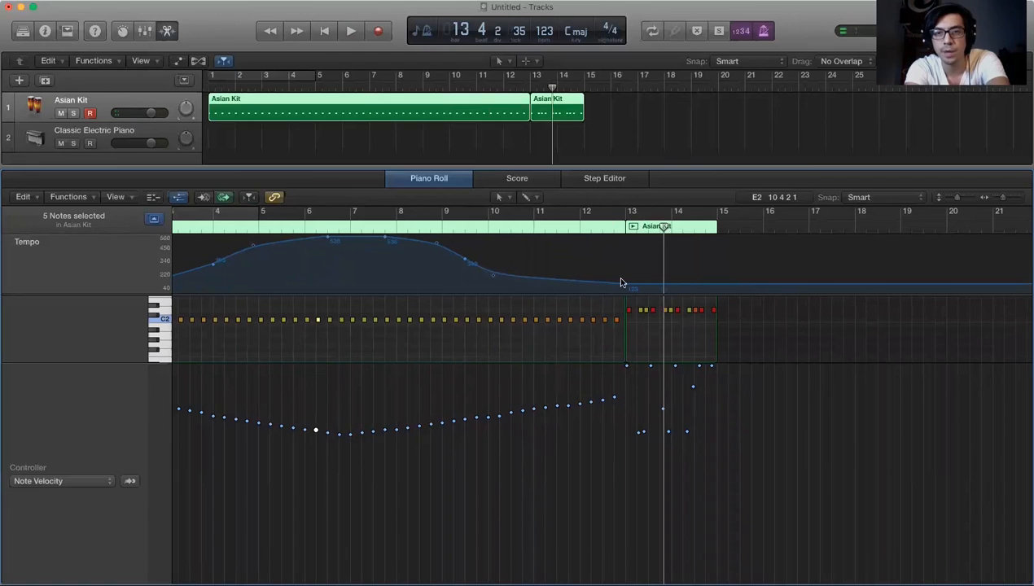
{"action": "left_click", "coordinate": [610, 233]}
{"action": "left_click", "coordinate": [609, 229]}
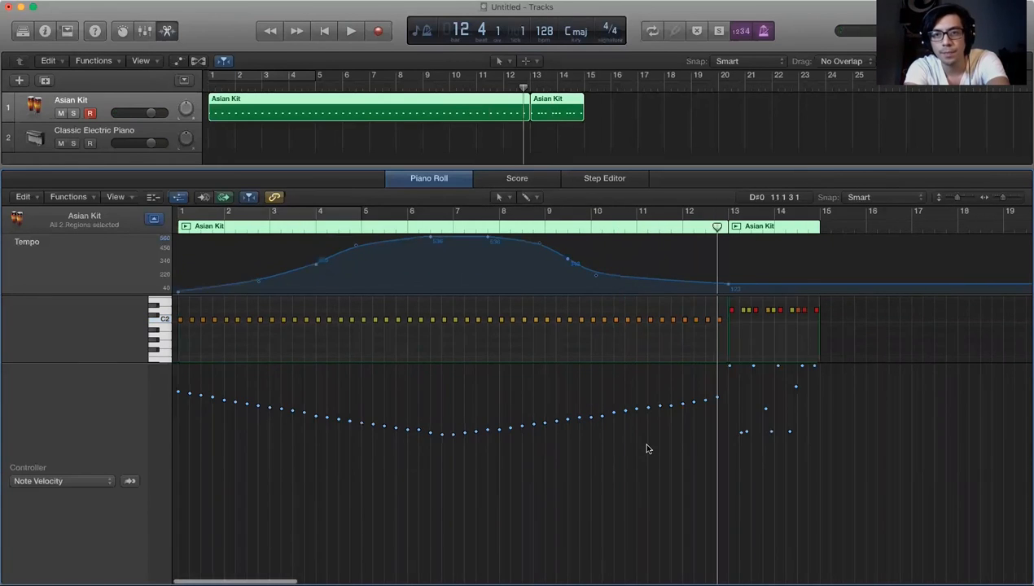
Quantize all the notes in the second Asian Kit region to 1/8 Note, with the velocity lane hidden
{"action": "scroll", "coordinate": [647, 448], "scroll_direction": "up", "scroll_amount": 5}
{"action": "scroll", "coordinate": [647, 448], "scroll_direction": "right", "scroll_amount": 5}
{"action": "scroll", "coordinate": [647, 448], "scroll_direction": "right", "scroll_amount": 3}
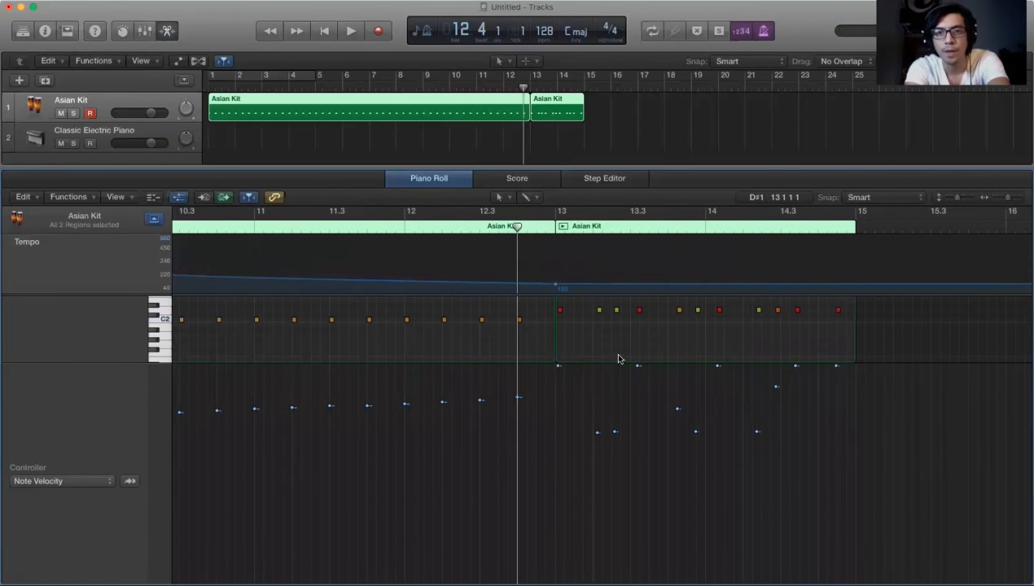
{"action": "left_click_drag", "start_coordinate": [843, 326], "coordinate": [557, 306]}
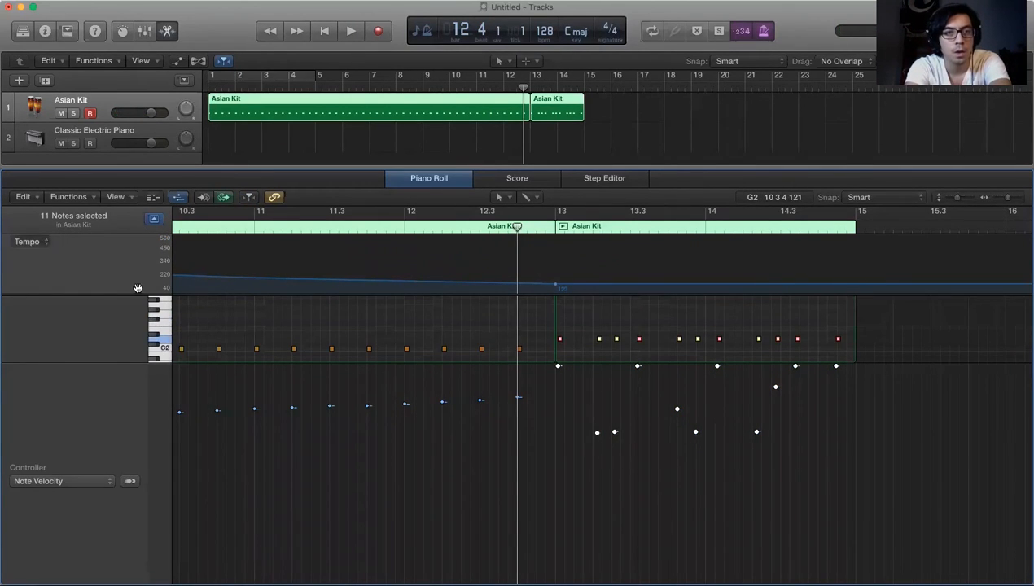
{"action": "scroll", "coordinate": [124, 464], "scroll_direction": "down", "scroll_amount": 5}
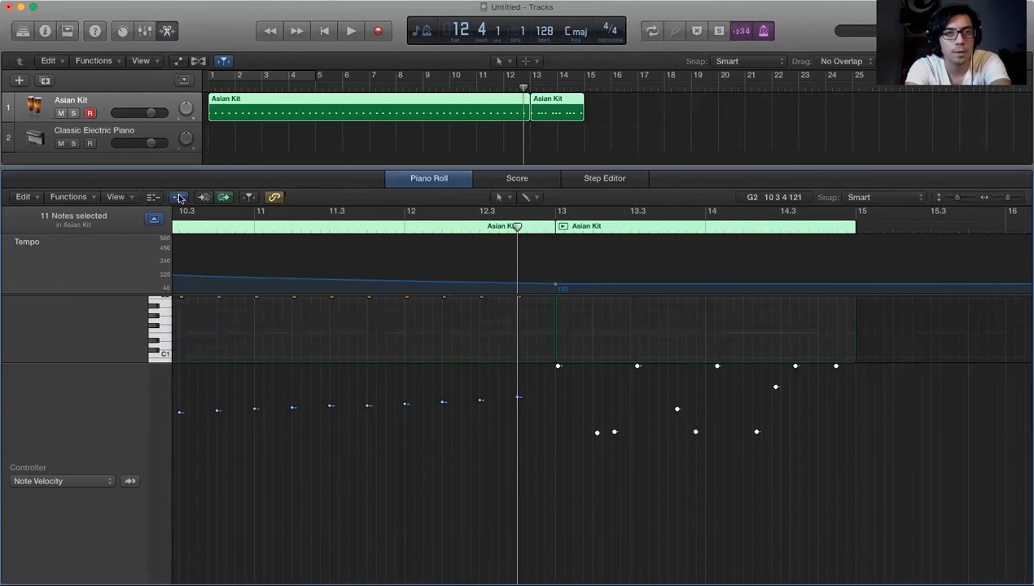
{"action": "left_click", "coordinate": [179, 198]}
{"action": "left_click", "coordinate": [130, 357]}
Play the quantized notes through bar 14 and move the last note earlier to beat 4 of bar 14
{"action": "key", "text": "space"}
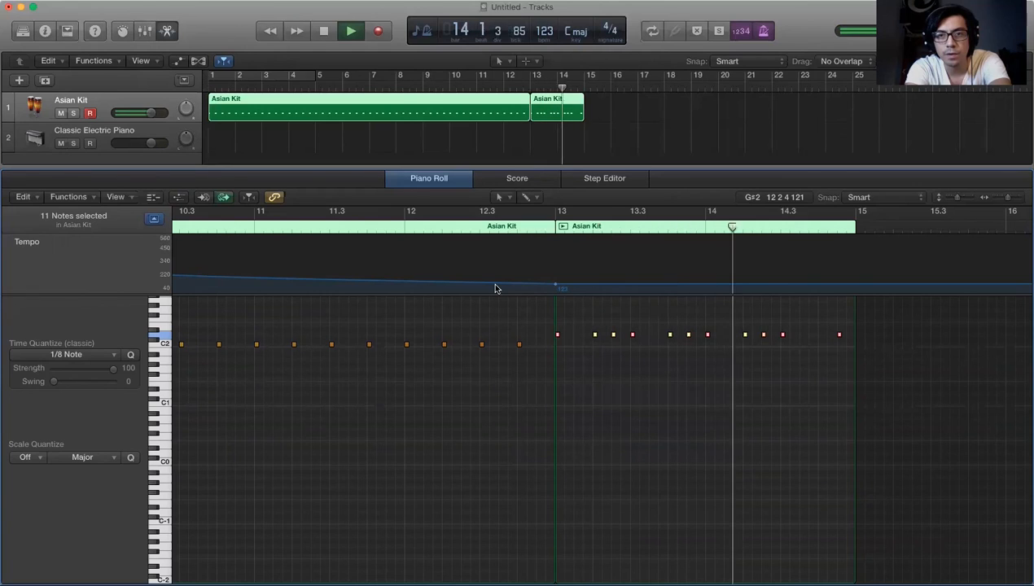
{"action": "key", "text": "space"}
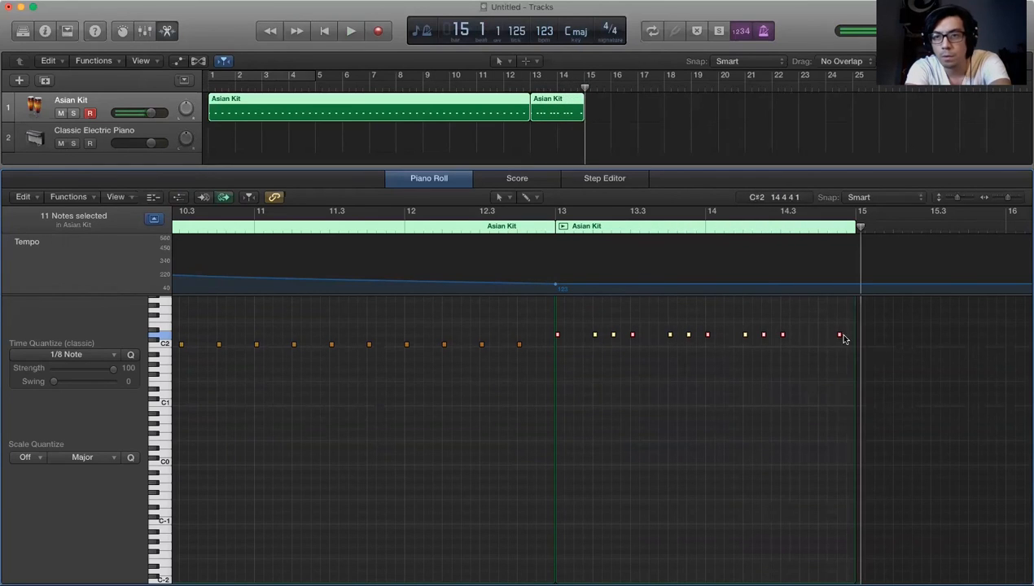
{"action": "left_click", "coordinate": [840, 336], "text": "super"}
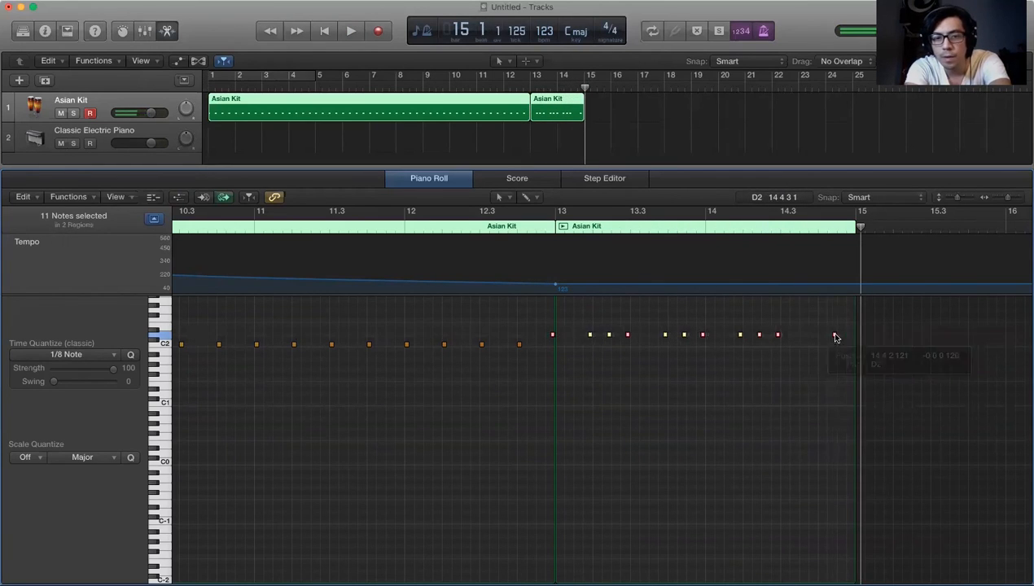
{"action": "left_click_drag", "start_coordinate": [841, 336], "coordinate": [820, 336]}
Show the velocity lane and lower the two stray soft notes in bars 13 and 14 to about 88
{"action": "left_click", "coordinate": [179, 197]}
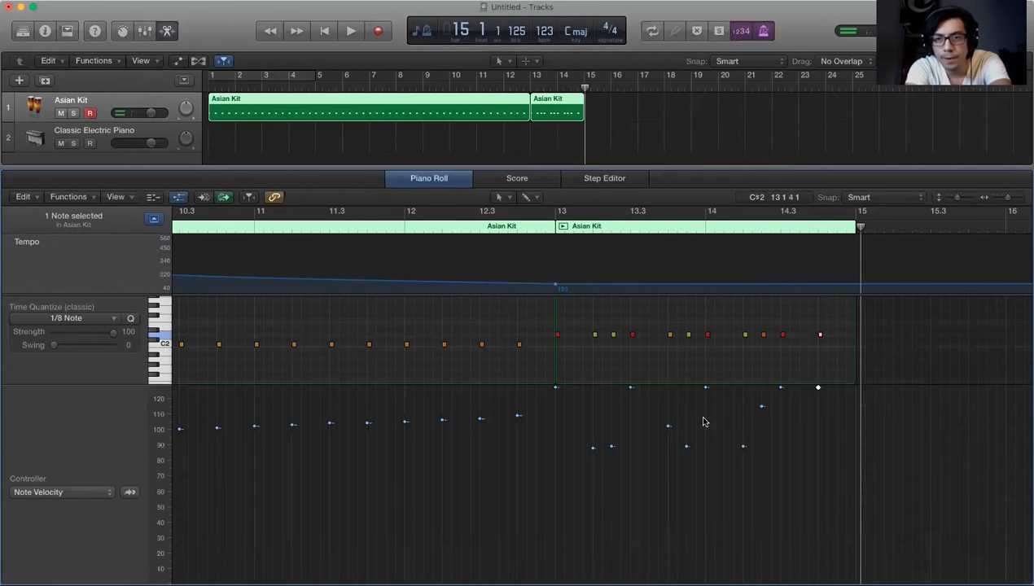
{"action": "left_click_drag", "start_coordinate": [666, 412], "coordinate": [668, 433]}
{"action": "left_click_drag", "start_coordinate": [762, 391], "coordinate": [762, 434]}
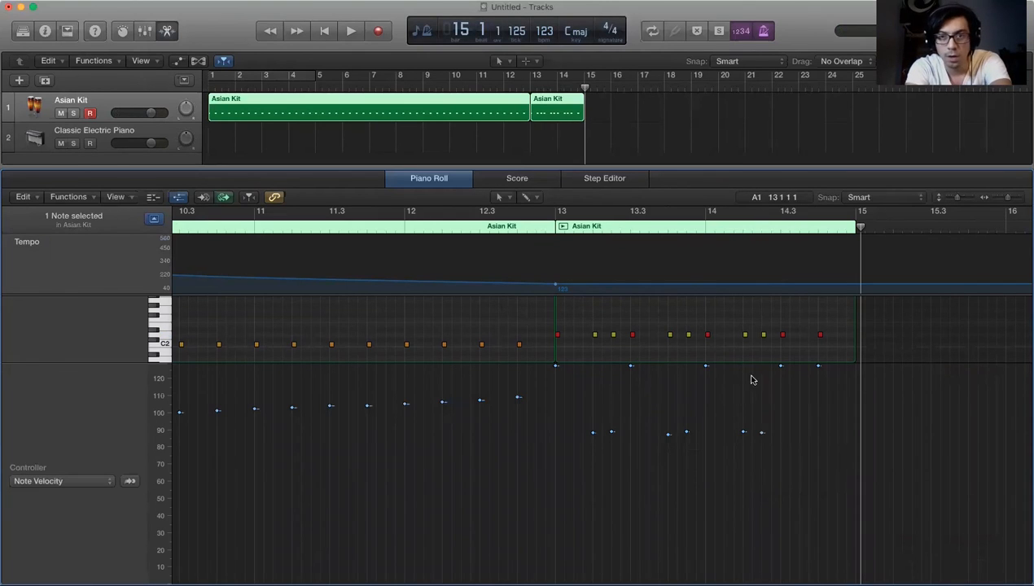
Select all the notes in the second Asian Kit region and lower their velocities together, accents to about 115 and soft notes about 80
{"action": "left_click_drag", "start_coordinate": [826, 352], "coordinate": [550, 326]}
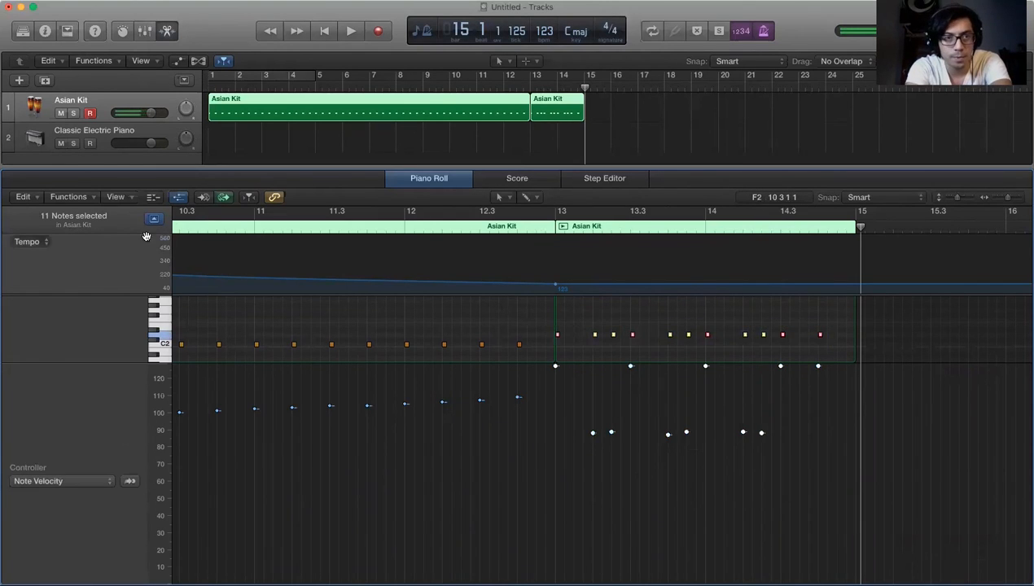
{"action": "left_click_drag", "start_coordinate": [612, 432], "coordinate": [612, 456]}
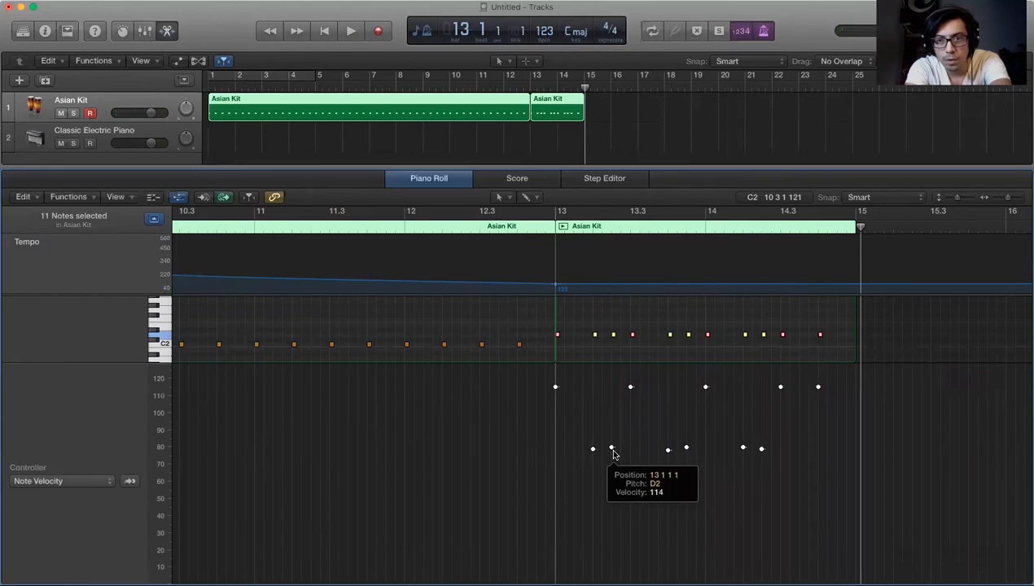
{"action": "left_click", "coordinate": [788, 463]}
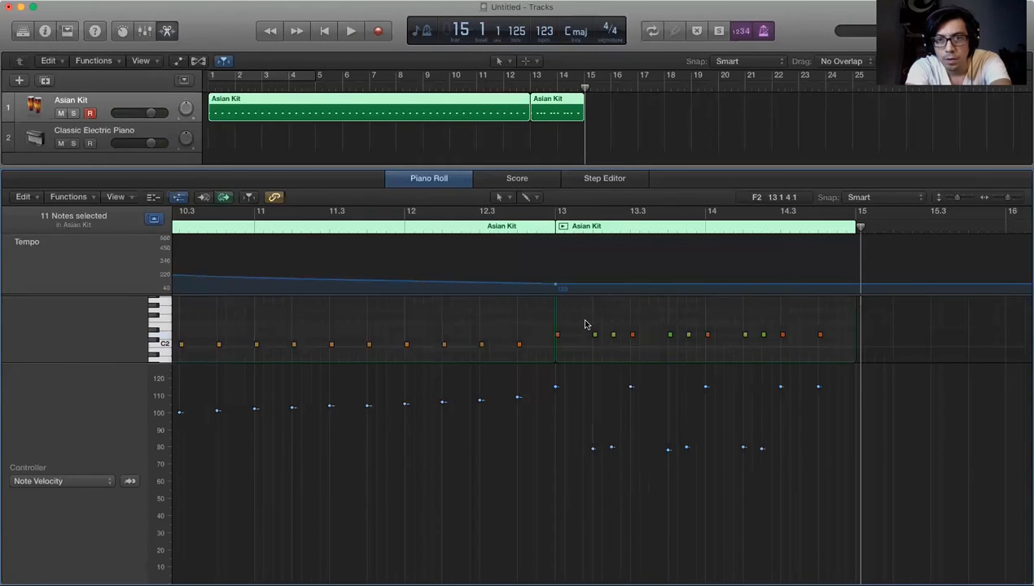
Play the transition from bar 12 through bar 14 to check the accent and soft-note balance
{"action": "double_click", "coordinate": [478, 224]}
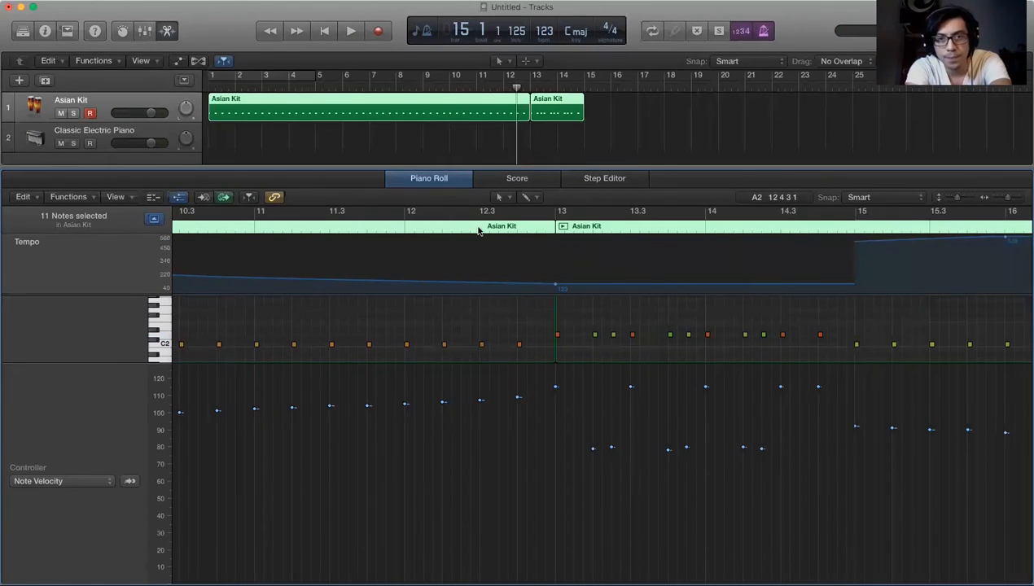
{"action": "scroll", "coordinate": [706, 396], "scroll_direction": "down", "scroll_amount": 6}
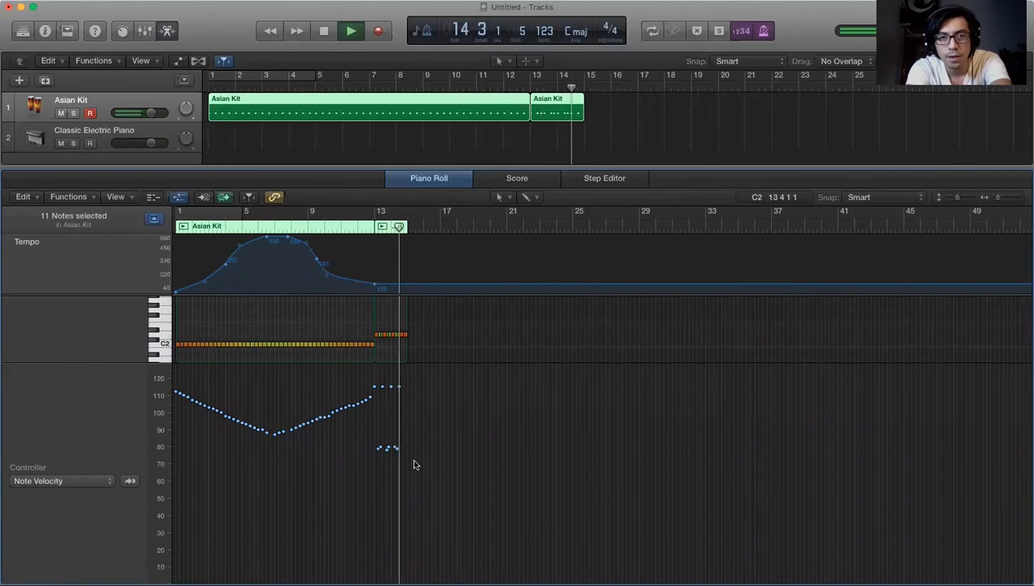
{"action": "key", "text": "space"}
Raise the soft-note velocities in pairs: bar 14 to about 98, the later bar 13 pair to about 96, the earlier pair to about 93
{"action": "scroll", "coordinate": [413, 465], "scroll_direction": "up", "scroll_amount": 6}
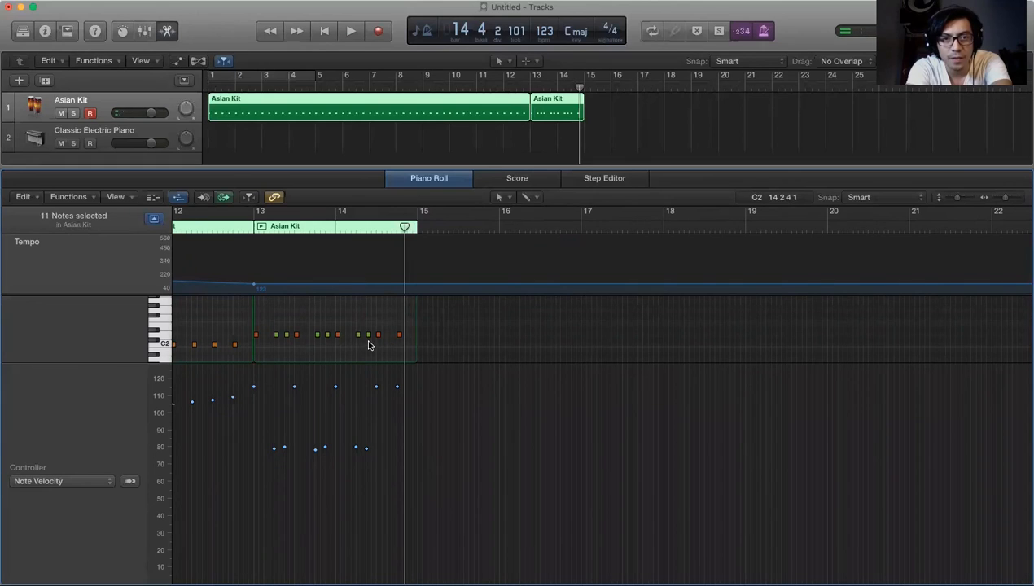
{"action": "left_click_drag", "start_coordinate": [366, 449], "coordinate": [366, 417]}
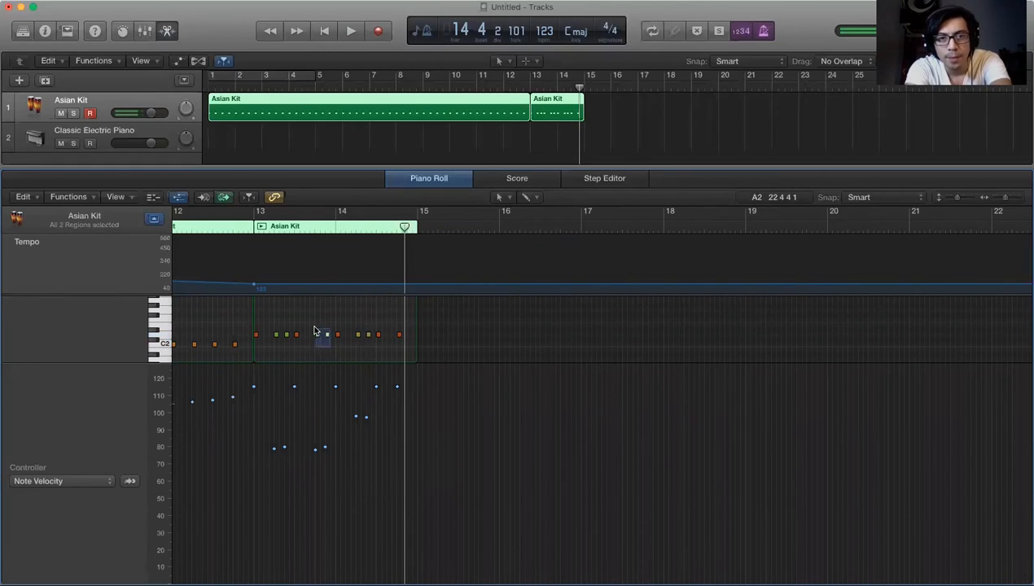
{"action": "left_click_drag", "start_coordinate": [325, 449], "coordinate": [325, 418]}
{"action": "left_click_drag", "start_coordinate": [275, 336], "coordinate": [275, 335]}
{"action": "left_click_drag", "start_coordinate": [284, 447], "coordinate": [285, 426]}
Play from bar 5 into bar 13, and replay from bar 11 to judge the join between the two regions
{"action": "key", "text": "super+Left"}
{"action": "key", "text": "super+Left"}
{"action": "key", "text": "super+Left"}
{"action": "key", "text": "super+Left"}
{"action": "key", "text": "super+Left"}
{"action": "key", "text": "super+Left"}
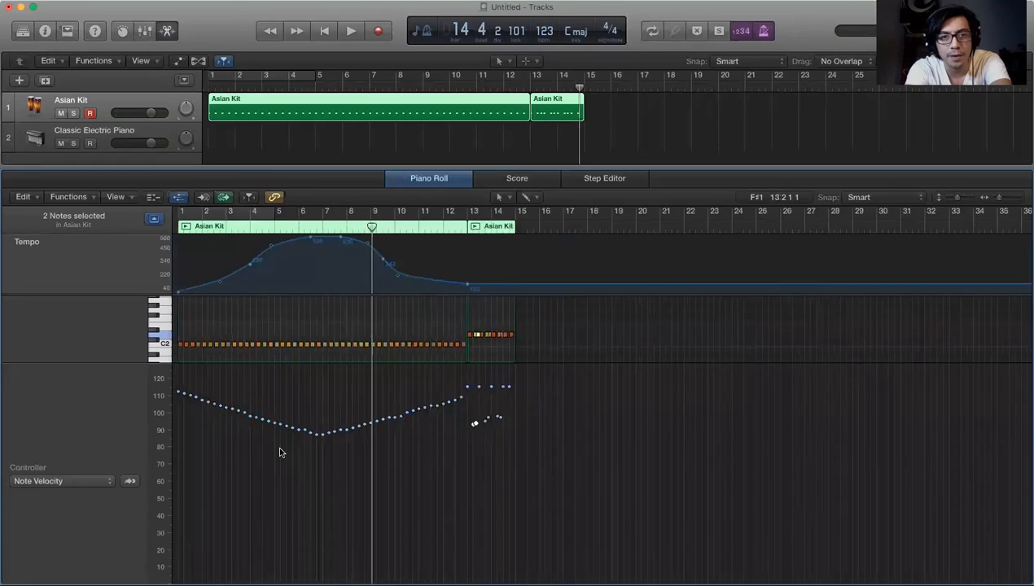
{"action": "double_click", "coordinate": [292, 228]}
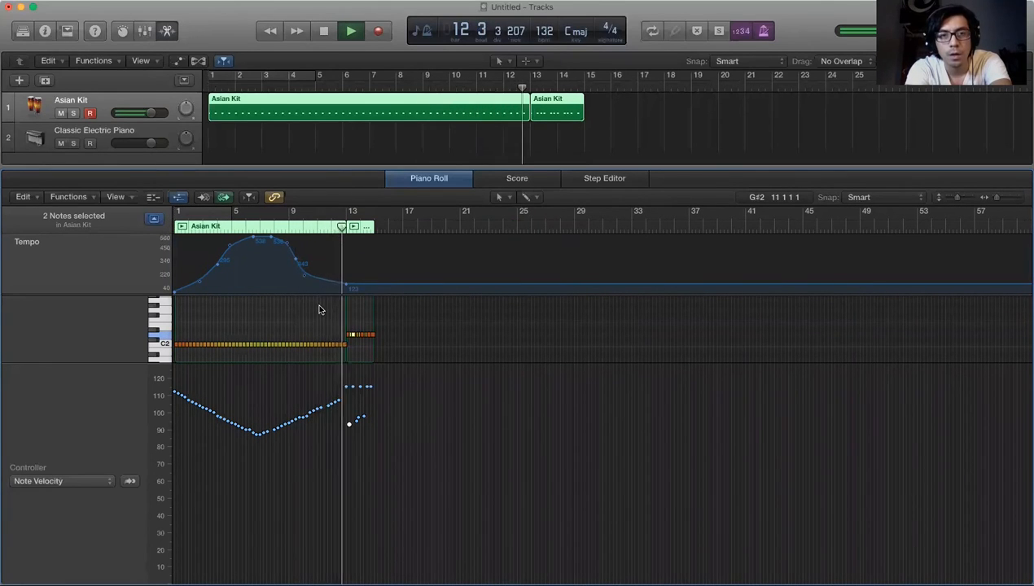
{"action": "key", "text": "space"}
{"action": "key", "text": "super+Right"}
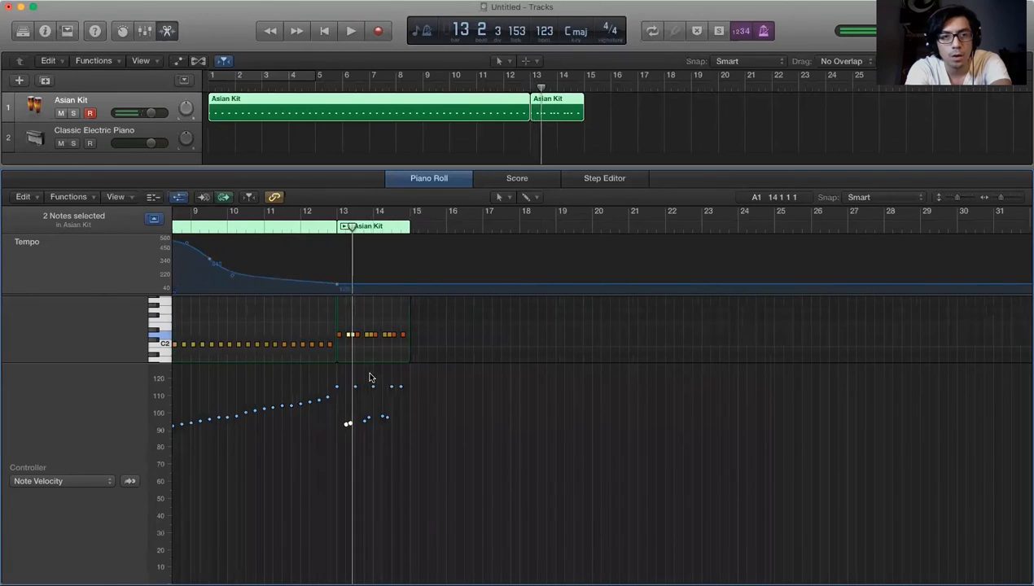
{"action": "left_click", "coordinate": [291, 225]}
{"action": "key", "text": "space"}
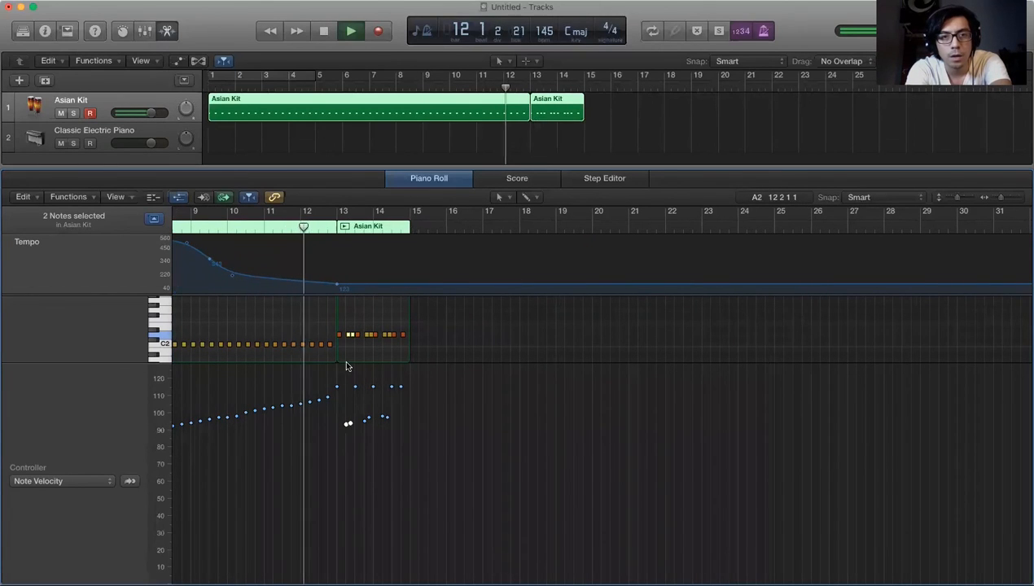
{"action": "key", "text": "space"}
Lower the velocity of the first note in bar 13 to about 108
{"action": "scroll", "coordinate": [320, 427], "scroll_direction": "up", "scroll_amount": 4}
{"action": "scroll", "coordinate": [320, 426], "scroll_direction": "left", "scroll_amount": 3}
{"action": "scroll", "coordinate": [319, 427], "scroll_direction": "down", "scroll_amount": 6}
{"action": "scroll", "coordinate": [320, 427], "scroll_direction": "up", "scroll_amount": 1}
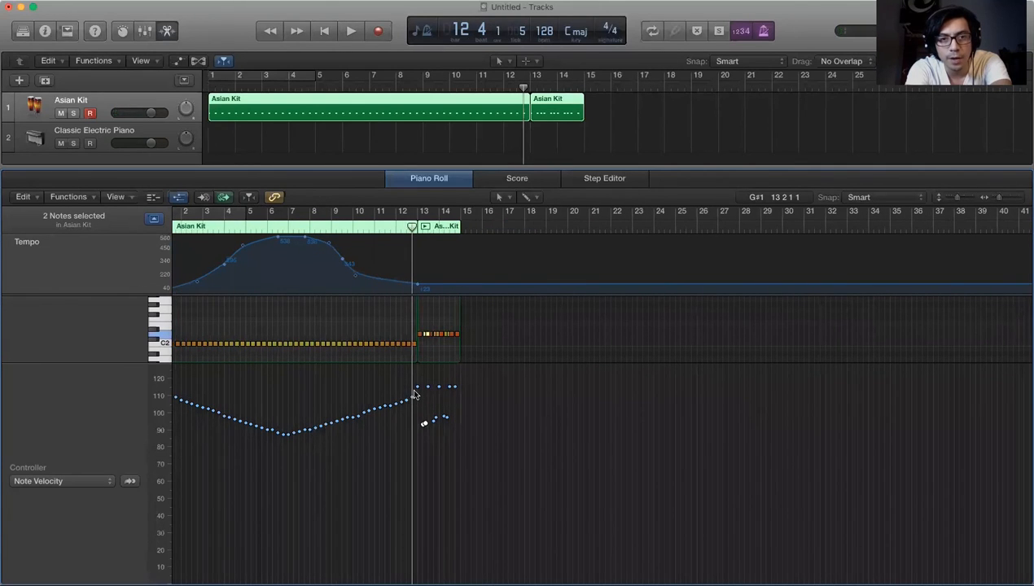
{"action": "scroll", "coordinate": [414, 395], "scroll_direction": "up", "scroll_amount": 3}
{"action": "left_click_drag", "start_coordinate": [414, 387], "coordinate": [395, 401]}
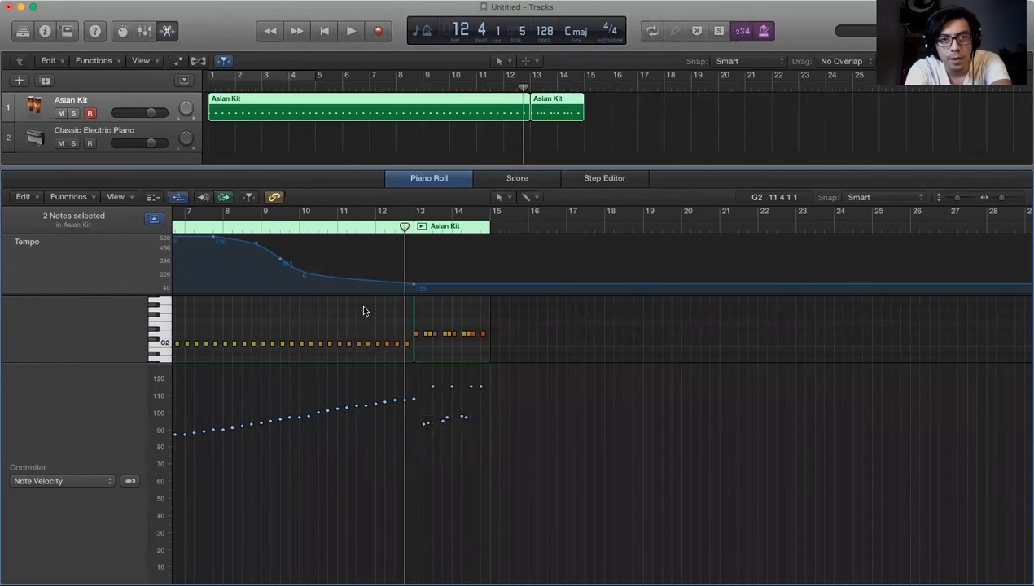
Add a tempo point of about 153 bpm near beat 3 of bar 11
{"action": "scroll", "coordinate": [366, 311], "scroll_direction": "left", "scroll_amount": 3}
{"action": "scroll", "coordinate": [366, 311], "scroll_direction": "up", "scroll_amount": 3}
{"action": "double_click", "coordinate": [403, 282]}
{"action": "mouse_move", "coordinate": [403, 282]}
{"action": "left_mouse_down"}
{"action": "mouse_move", "coordinate": [413, 293]}
{"action": "mouse_move", "coordinate": [403, 283]}
{"action": "left_mouse_up"}
{"action": "scroll", "coordinate": [403, 283], "scroll_direction": "up", "scroll_amount": 3}
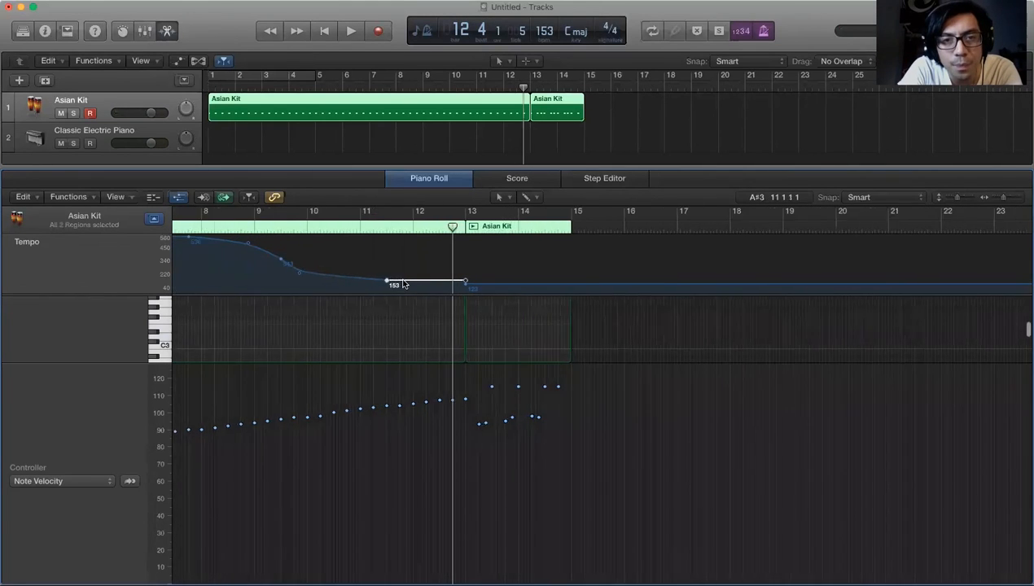
Try to move the 123 bpm tempo point slightly ahead of bar 13, and undo the moves
{"action": "key", "text": "super+Right"}
{"action": "key", "text": "super+Right"}
{"action": "left_click", "coordinate": [506, 289]}
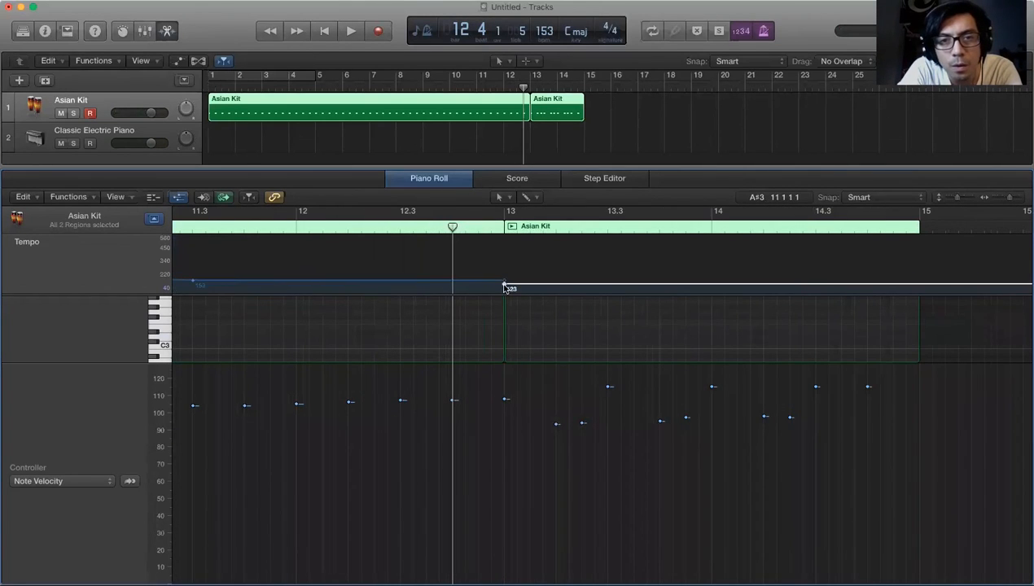
{"action": "mouse_move", "coordinate": [504, 283]}
{"action": "left_mouse_down"}
{"action": "mouse_move", "coordinate": [481, 286]}
{"action": "mouse_move", "coordinate": [491, 288]}
{"action": "left_mouse_up"}
{"action": "key", "text": "super+Right"}
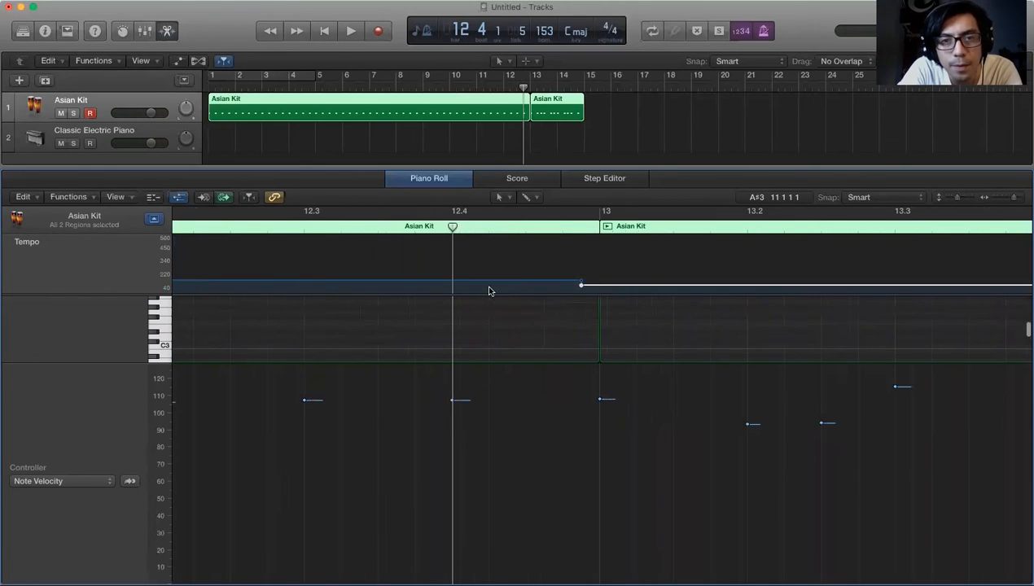
{"action": "left_click", "coordinate": [580, 286]}
{"action": "left_click_drag", "start_coordinate": [580, 286], "coordinate": [589, 286]}
{"action": "key", "text": "super+Right"}
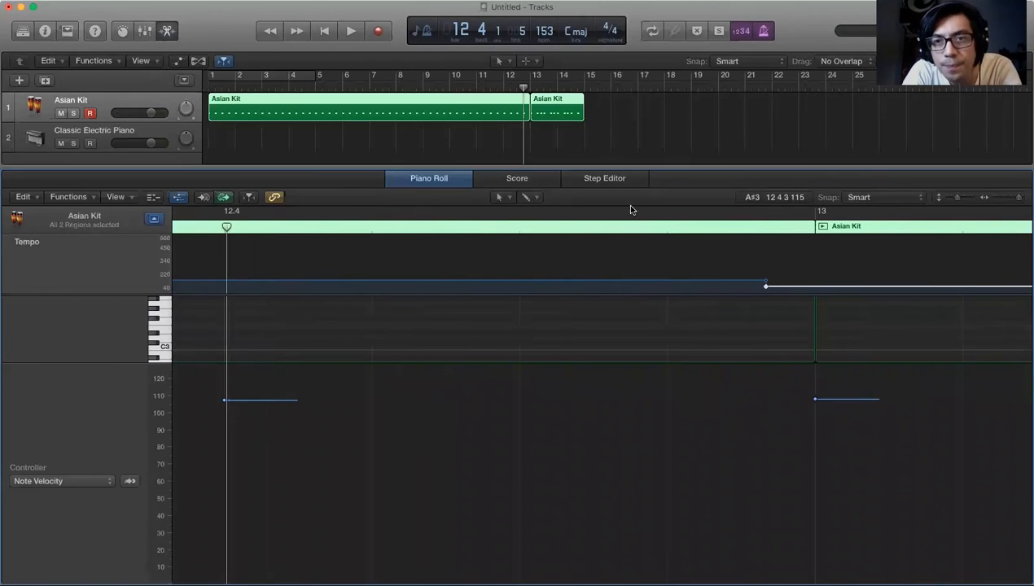
{"action": "left_click_drag", "start_coordinate": [745, 281], "coordinate": [759, 284]}
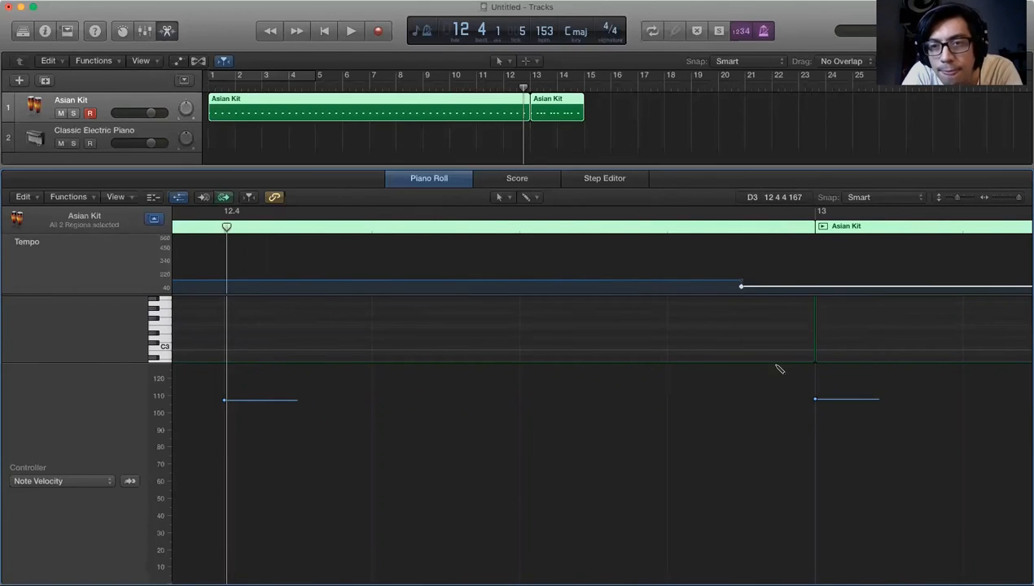
{"action": "key", "text": "super+z"}
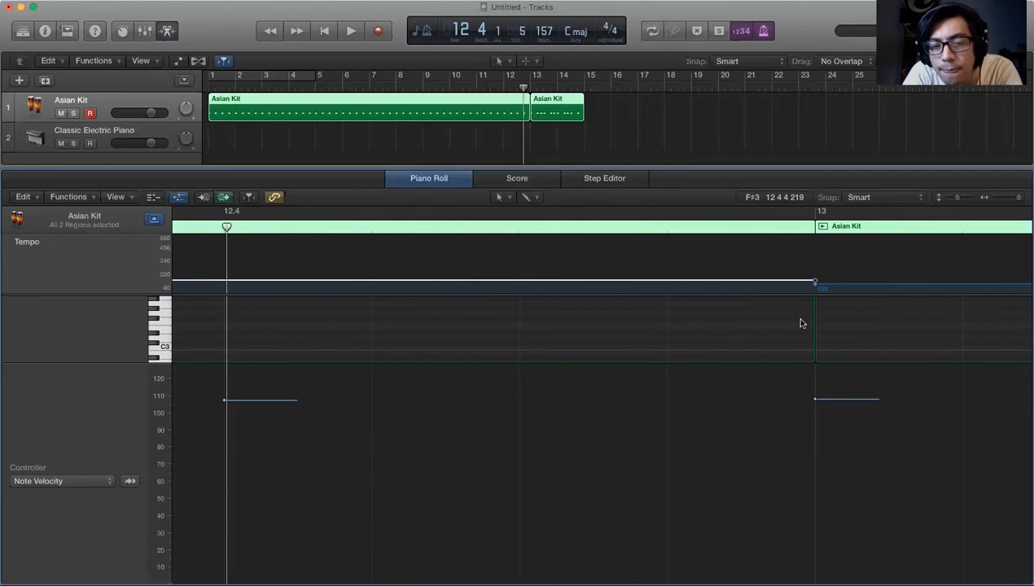
Add a 133 bpm tempo point just before beat 2 of bar 12
{"action": "mouse_move", "coordinate": [816, 284]}
{"action": "left_mouse_down"}
{"action": "mouse_move", "coordinate": [803, 284]}
{"action": "mouse_move", "coordinate": [815, 284]}
{"action": "left_mouse_up"}
{"action": "key", "text": "super+Left"}
{"action": "key", "text": "super+Left"}
{"action": "scroll", "coordinate": [559, 343], "scroll_direction": "up", "scroll_amount": 1}
{"action": "scroll", "coordinate": [558, 343], "scroll_direction": "left", "scroll_amount": 5}
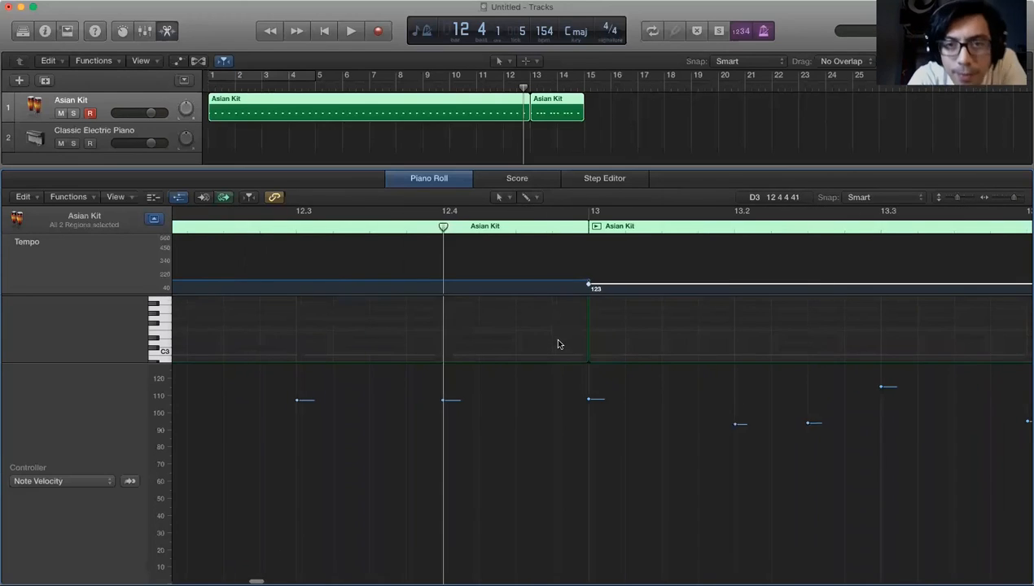
{"action": "scroll", "coordinate": [559, 344], "scroll_direction": "down", "scroll_amount": 5}
{"action": "scroll", "coordinate": [557, 342], "scroll_direction": "left", "scroll_amount": 3}
{"action": "scroll", "coordinate": [555, 341], "scroll_direction": "left", "scroll_amount": 2}
{"action": "left_click_drag", "start_coordinate": [540, 282], "coordinate": [544, 304]}
{"action": "scroll", "coordinate": [539, 298], "scroll_direction": "up", "scroll_amount": 8}
{"action": "scroll", "coordinate": [534, 295], "scroll_direction": "up", "scroll_amount": 3}
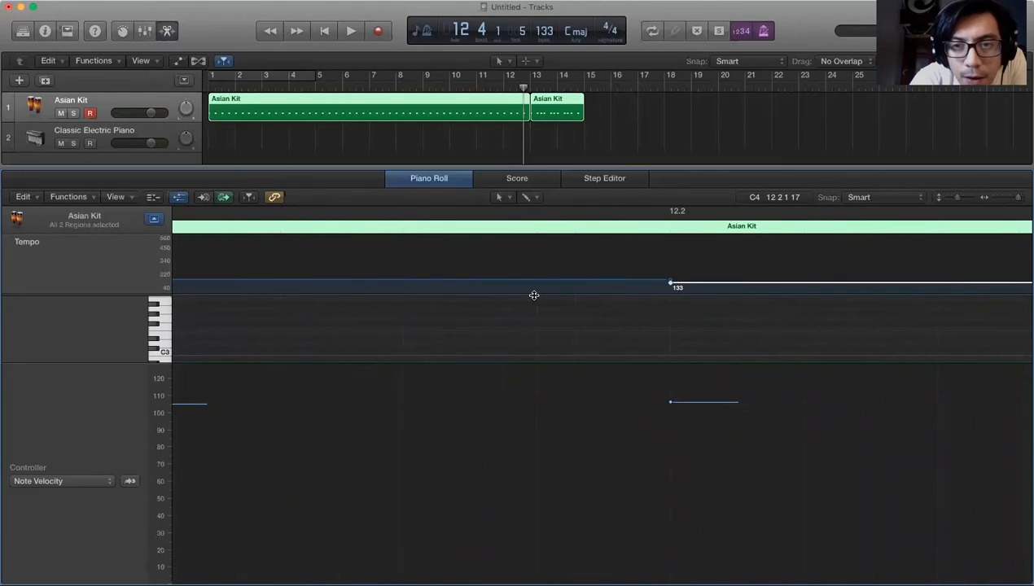
{"action": "left_click_drag", "start_coordinate": [670, 283], "coordinate": [646, 285]}
{"action": "scroll", "coordinate": [643, 290], "scroll_direction": "right", "scroll_amount": 1}
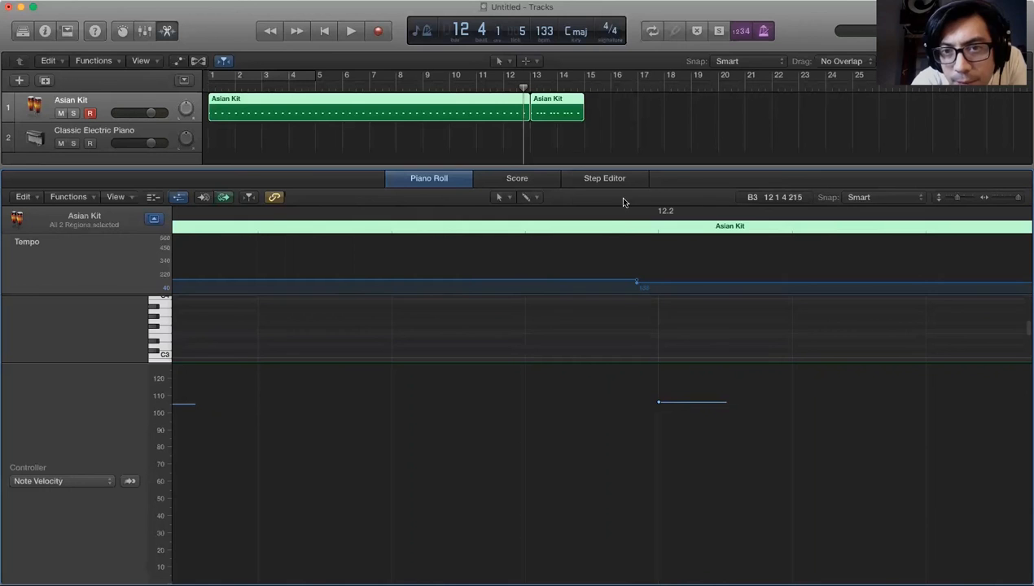
Enlarge the tempo lane and smooth the curve from about 163 bpm near beat 2 of bar 11 down to the 133 bpm point
{"action": "left_click_drag", "start_coordinate": [618, 293], "coordinate": [620, 421]}
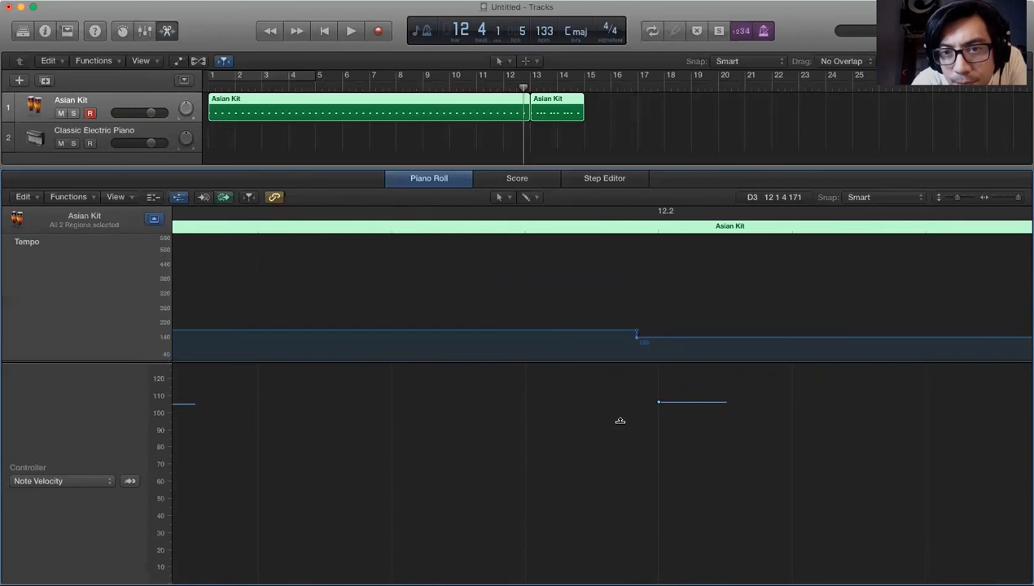
{"action": "left_click_drag", "start_coordinate": [639, 334], "coordinate": [425, 323]}
{"action": "scroll", "coordinate": [425, 323], "scroll_direction": "down", "scroll_amount": 5}
{"action": "scroll", "coordinate": [430, 325], "scroll_direction": "down", "scroll_amount": 5}
{"action": "scroll", "coordinate": [430, 325], "scroll_direction": "up", "scroll_amount": 2}
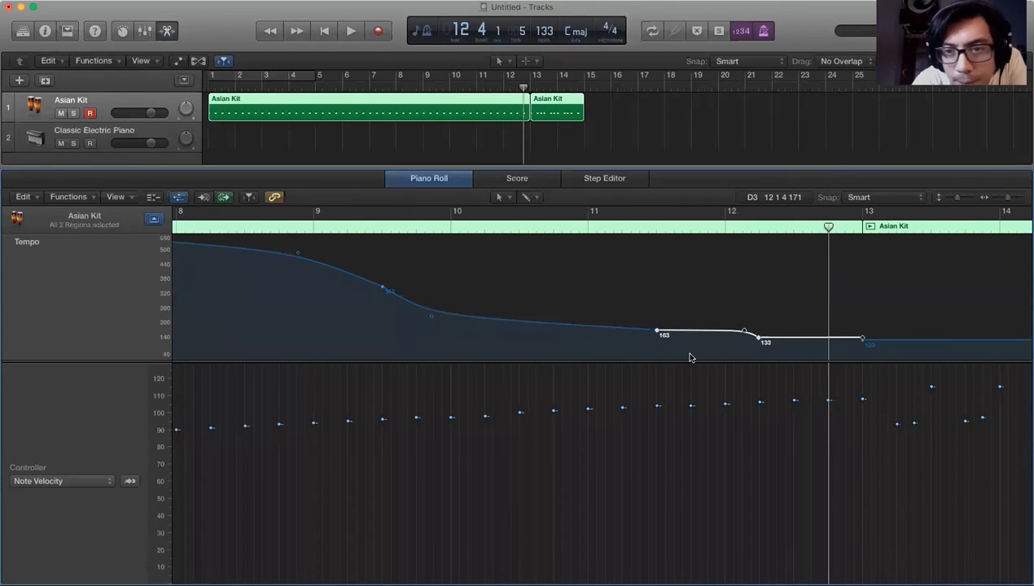
{"action": "left_click_drag", "start_coordinate": [743, 332], "coordinate": [621, 333]}
{"action": "scroll", "coordinate": [622, 332], "scroll_direction": "down", "scroll_amount": 5}
{"action": "scroll", "coordinate": [622, 332], "scroll_direction": "up", "scroll_amount": 1}
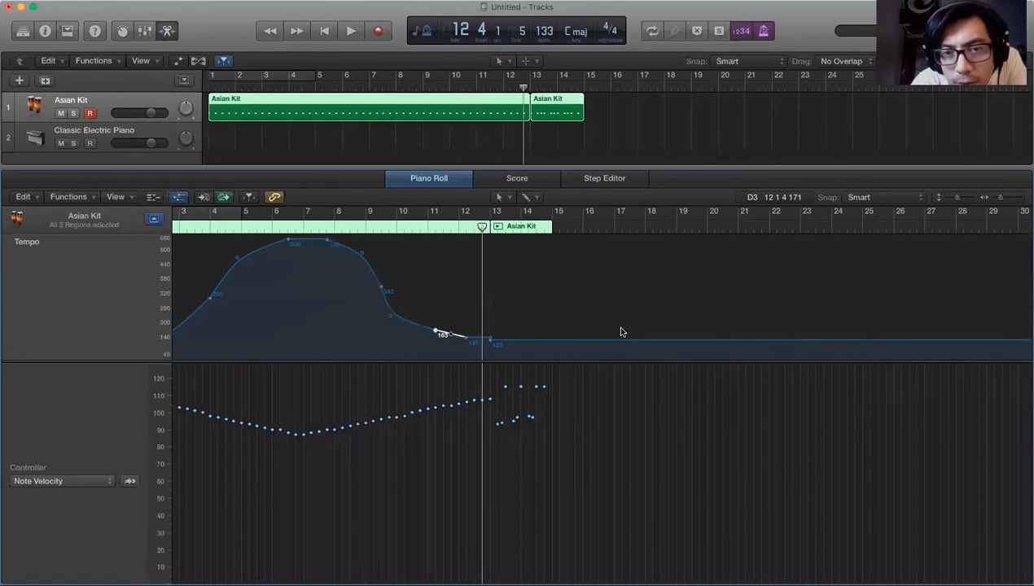
Play the slowdown from bar 10 into bar 13 and delete the 123 bpm tempo point at bar 13
{"action": "double_click", "coordinate": [413, 231]}
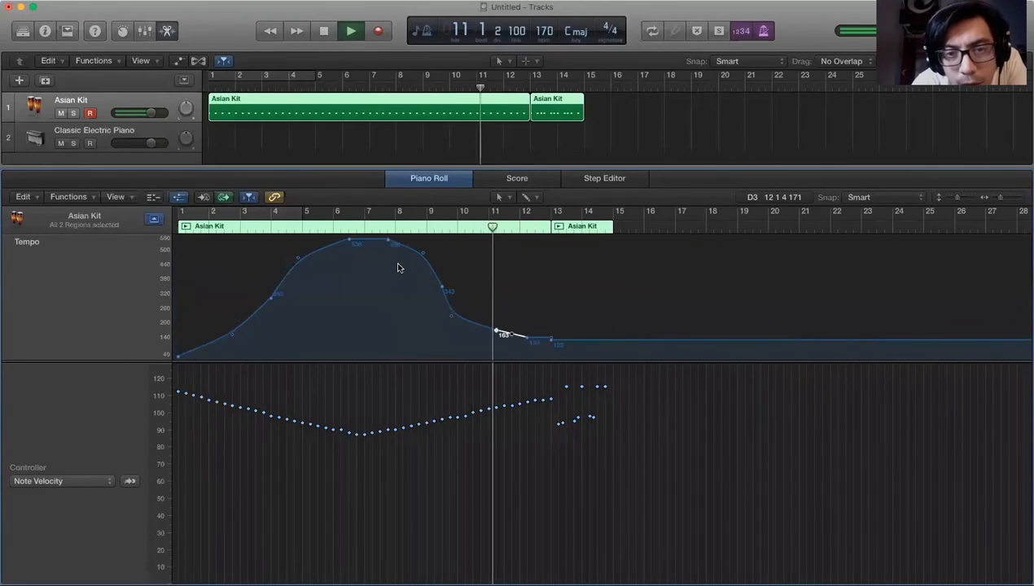
{"action": "key", "text": "super+Right"}
{"action": "key", "text": "super+Right"}
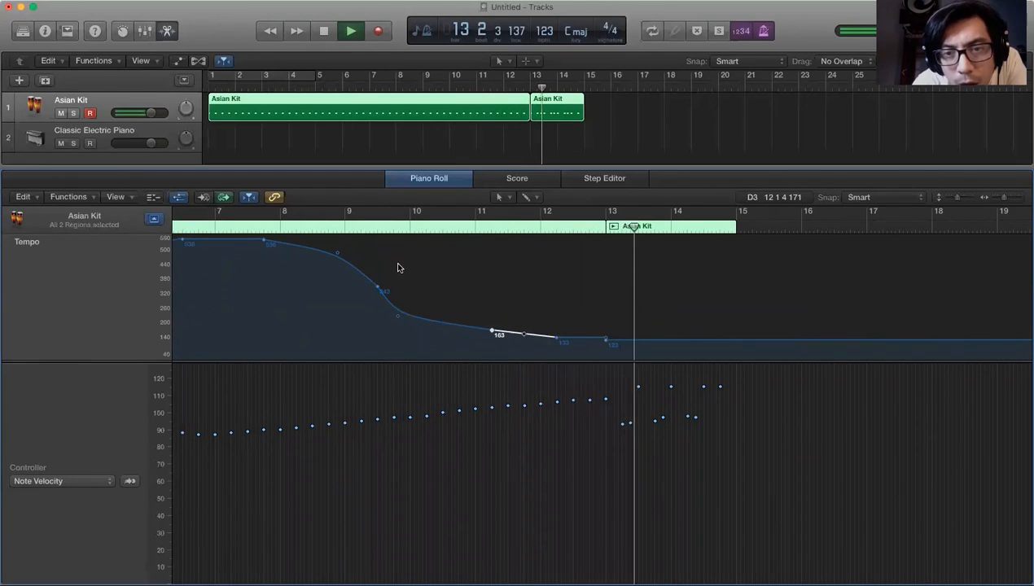
{"action": "key", "text": "space"}
{"action": "key", "text": "super+Right"}
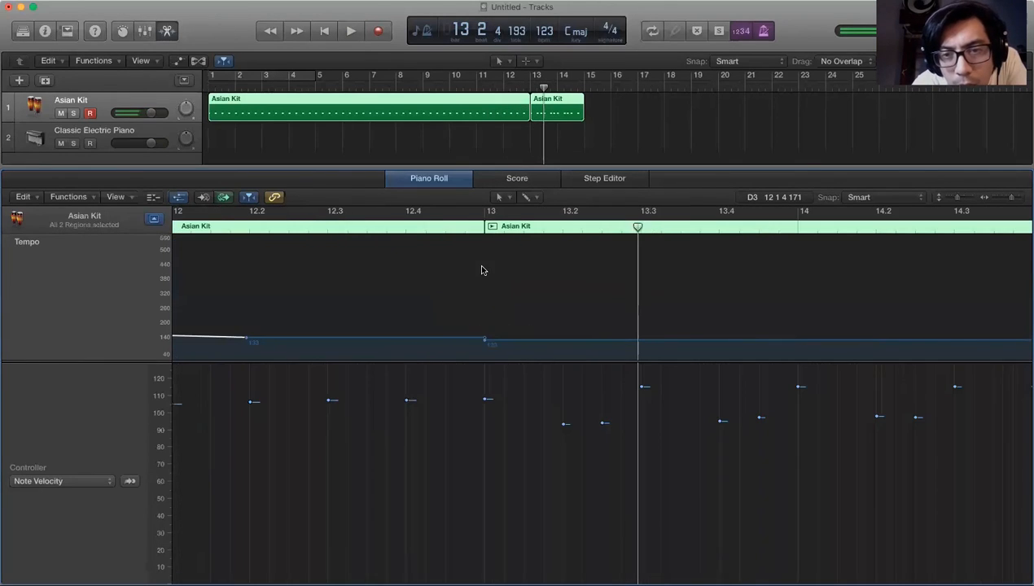
{"action": "left_click", "coordinate": [485, 342]}
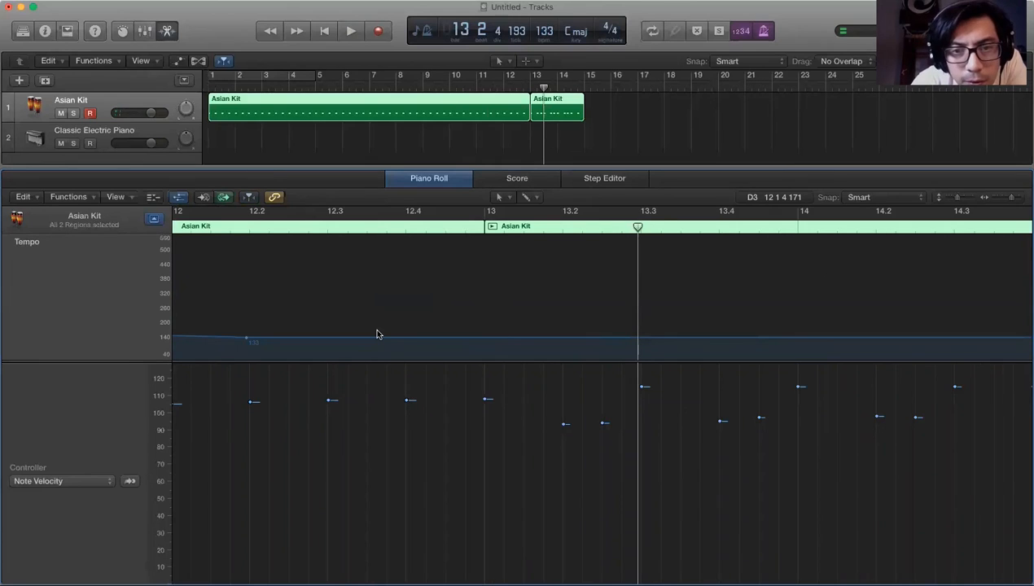
Play from the middle of bar 10 into bar 13 to hear the revised tempo curve
{"action": "key", "text": "super+Left"}
{"action": "key", "text": "super+Left"}
{"action": "key", "text": "super+Left"}
{"action": "key", "text": "super+Left"}
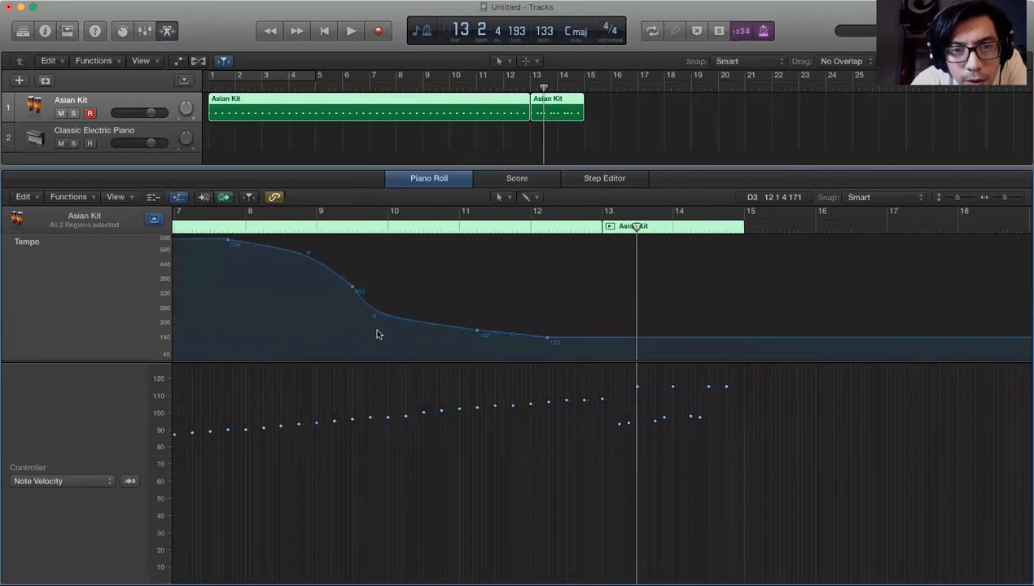
{"action": "double_click", "coordinate": [429, 229]}
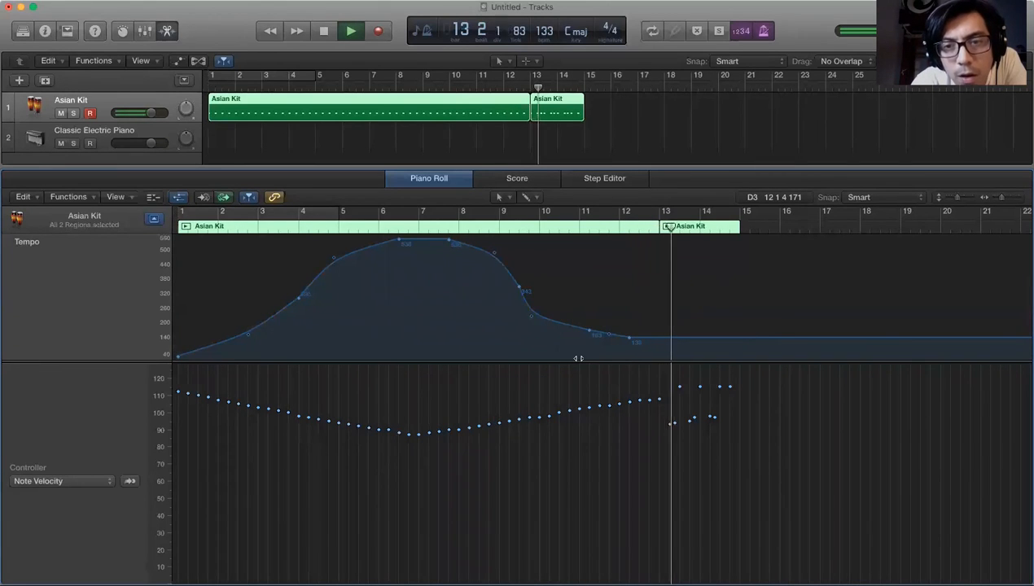
{"action": "key", "text": "space"}
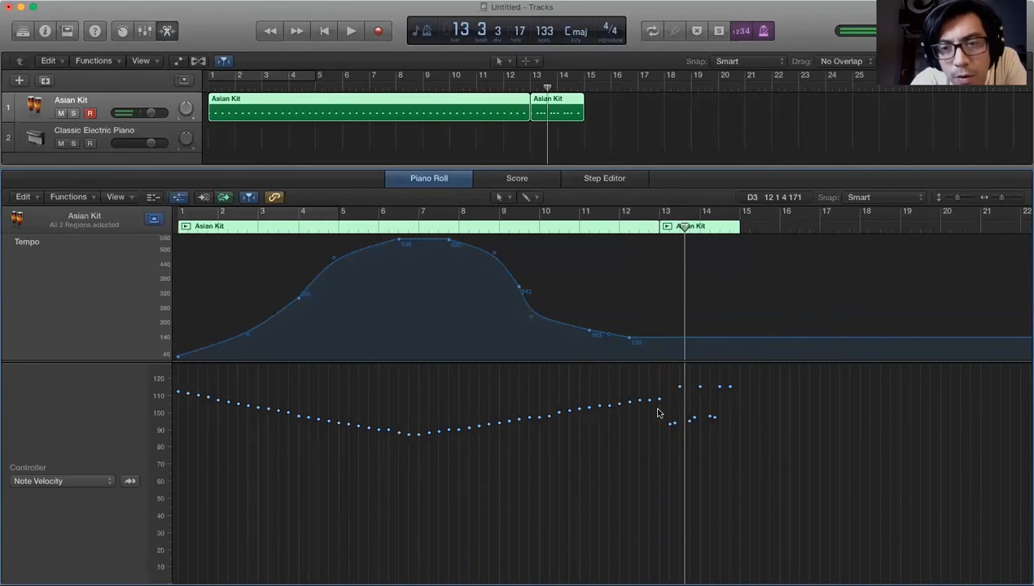
Raise the velocity of the first note in bar 13 to about 118
{"action": "key", "text": "super+Right"}
{"action": "key", "text": "super+Right"}
{"action": "key", "text": "super+Right"}
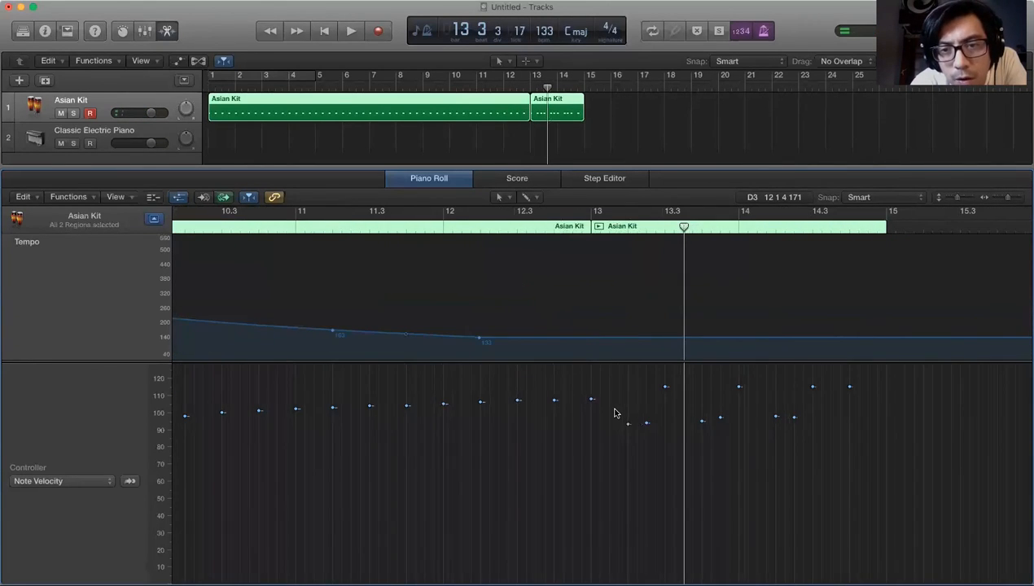
{"action": "left_click_drag", "start_coordinate": [592, 402], "coordinate": [592, 381]}
{"action": "key", "text": "super+Left"}
{"action": "key", "text": "super+Left"}
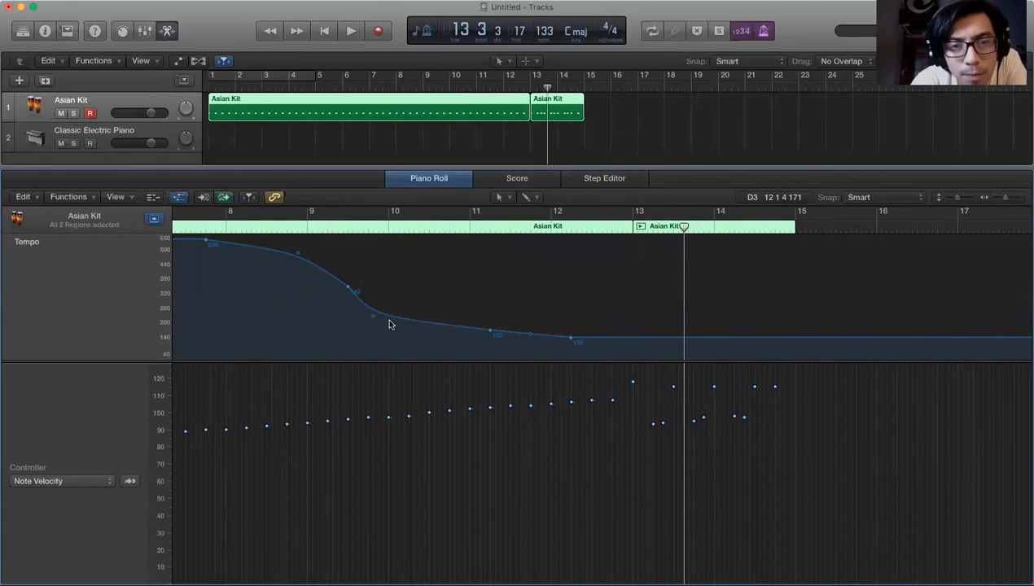
{"action": "left_click", "coordinate": [489, 104]}
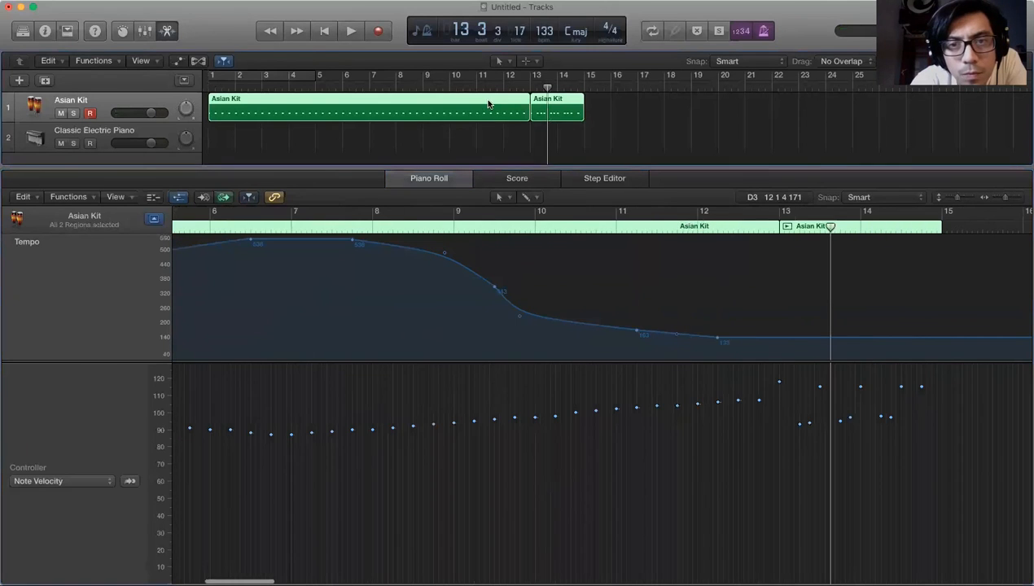
{"action": "key", "text": "e"}
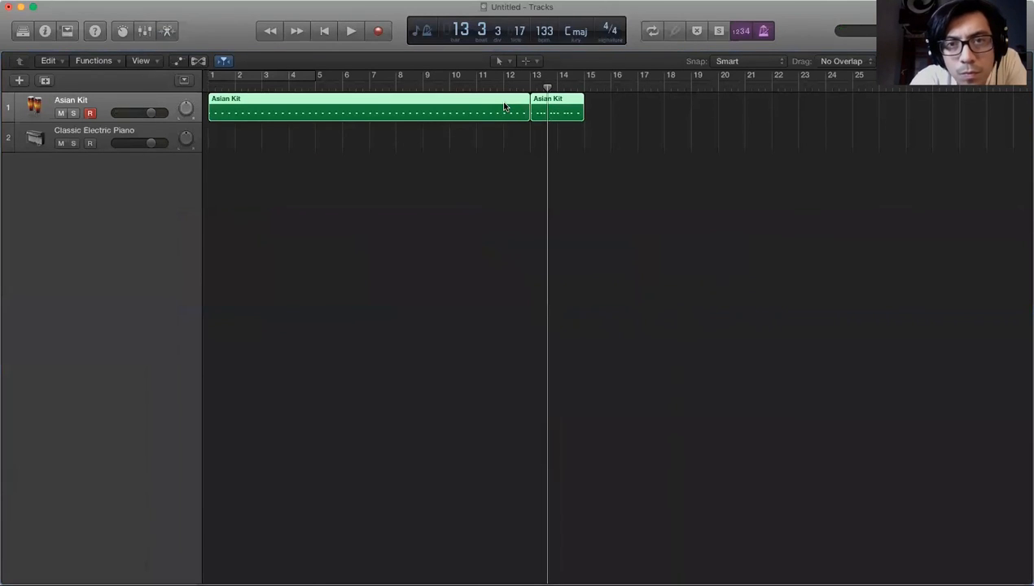
{"action": "key", "text": "e"}
{"action": "scroll", "coordinate": [668, 428], "scroll_direction": "left", "scroll_amount": 1}
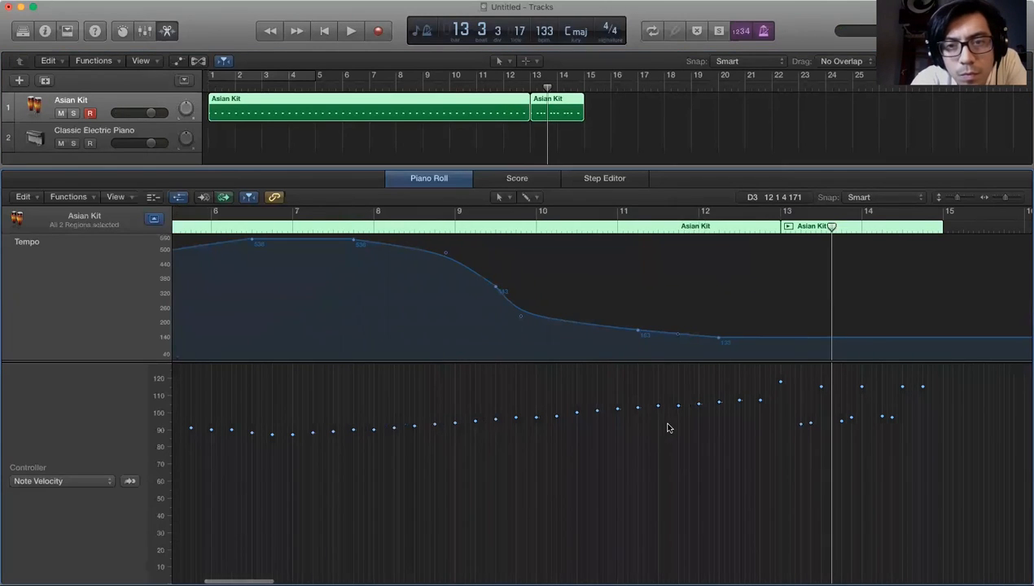
{"action": "scroll", "coordinate": [125, 404], "scroll_direction": "left", "scroll_amount": 1}
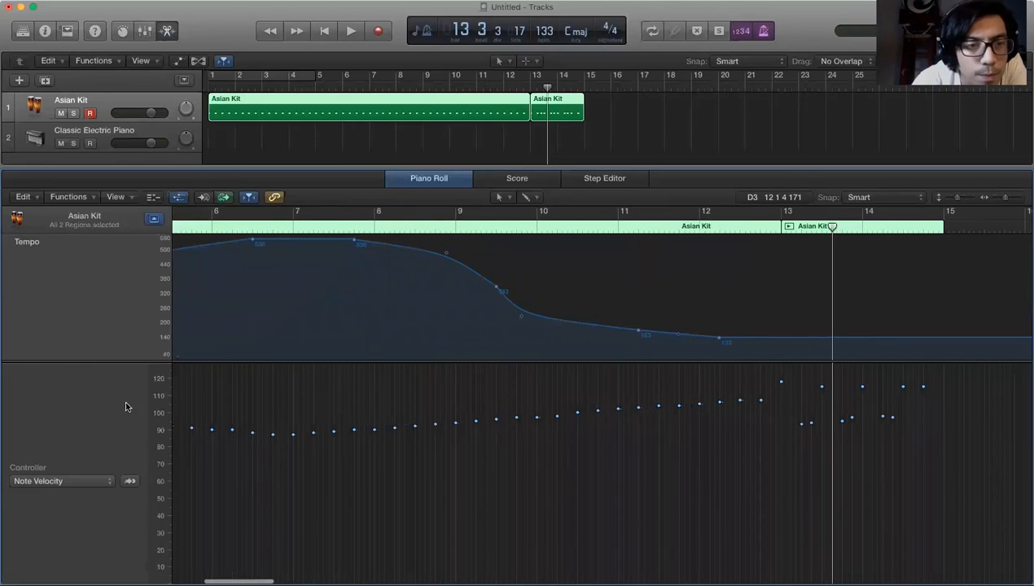
Shrink the tempo lane, give the note area more room and collapse it to the used drum sounds
{"action": "left_click_drag", "start_coordinate": [137, 406], "coordinate": [148, 264]}
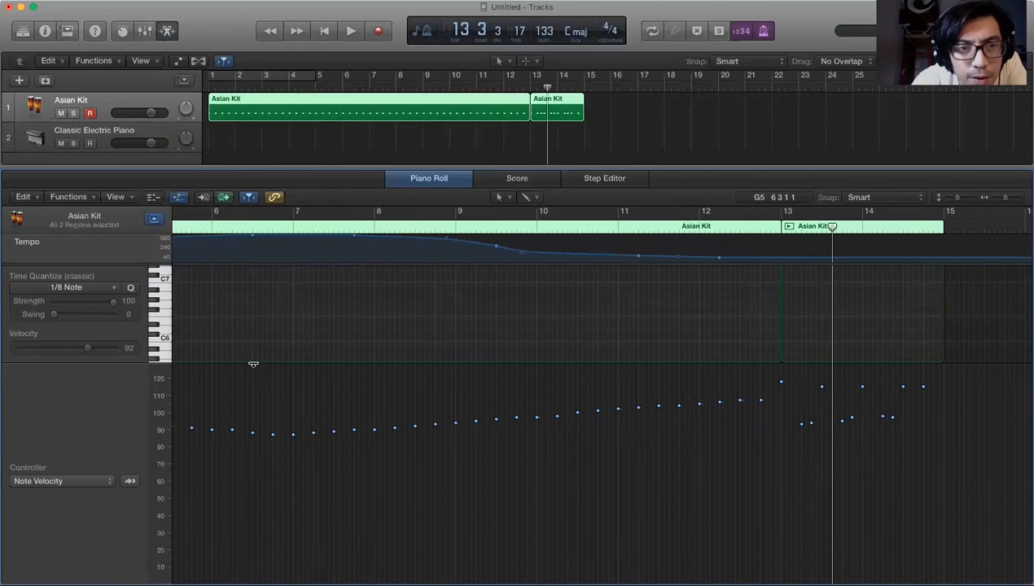
{"action": "left_click_drag", "start_coordinate": [254, 364], "coordinate": [254, 397]}
{"action": "left_click", "coordinate": [153, 198]}
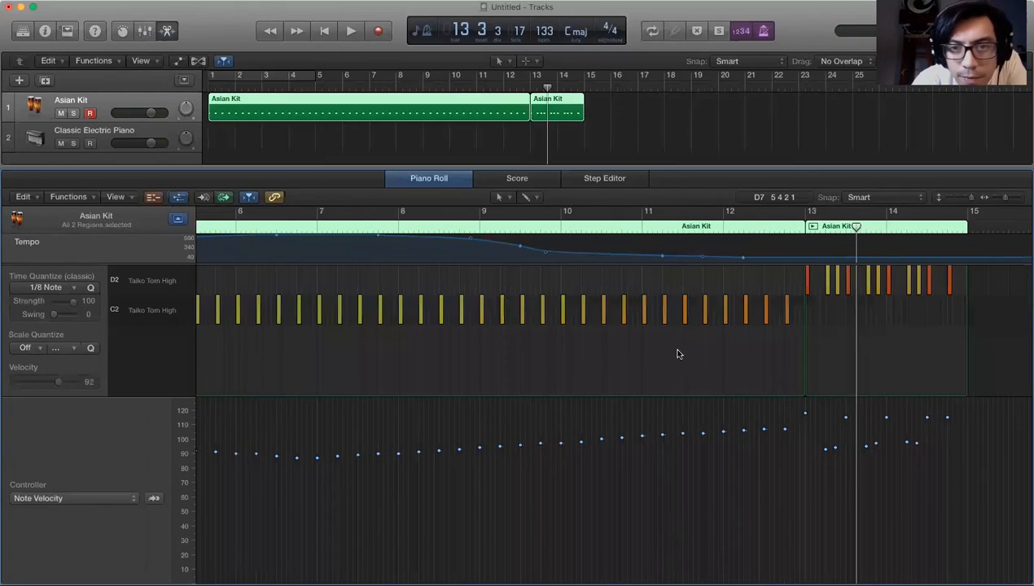
Lower the first region's last ten note velocities to about 96–103 and level the six notes before them at about 95
{"action": "scroll", "coordinate": [673, 360], "scroll_direction": "down", "scroll_amount": 5}
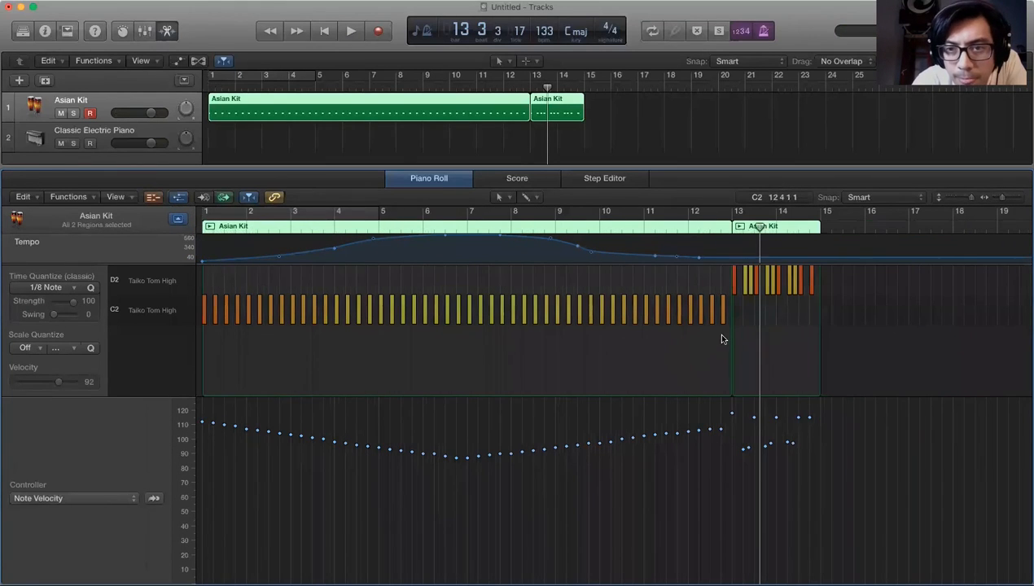
{"action": "left_click_drag", "start_coordinate": [718, 309], "coordinate": [499, 293]}
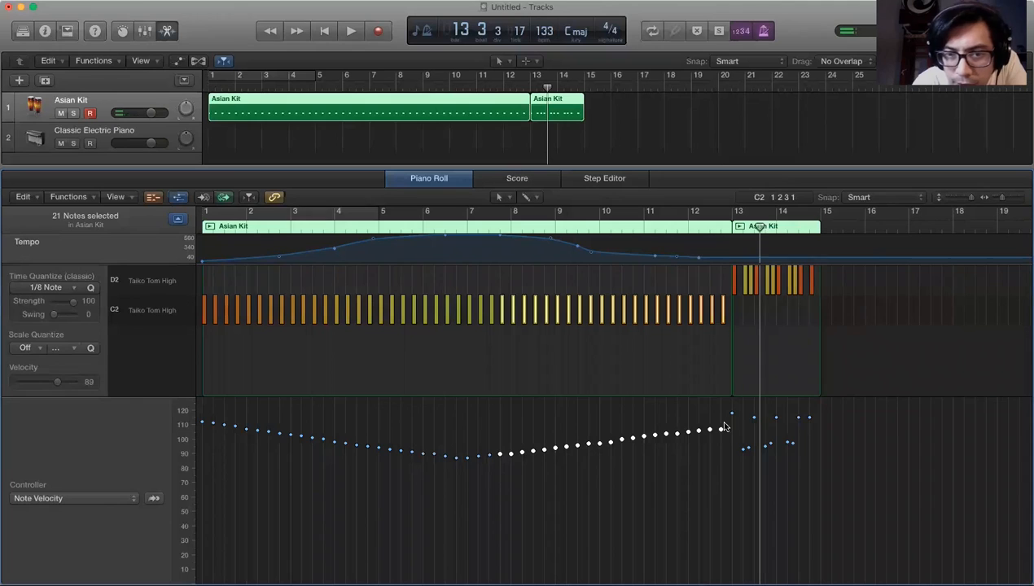
{"action": "left_click_drag", "start_coordinate": [724, 342], "coordinate": [617, 284]}
{"action": "left_click_drag", "start_coordinate": [698, 435], "coordinate": [698, 442]}
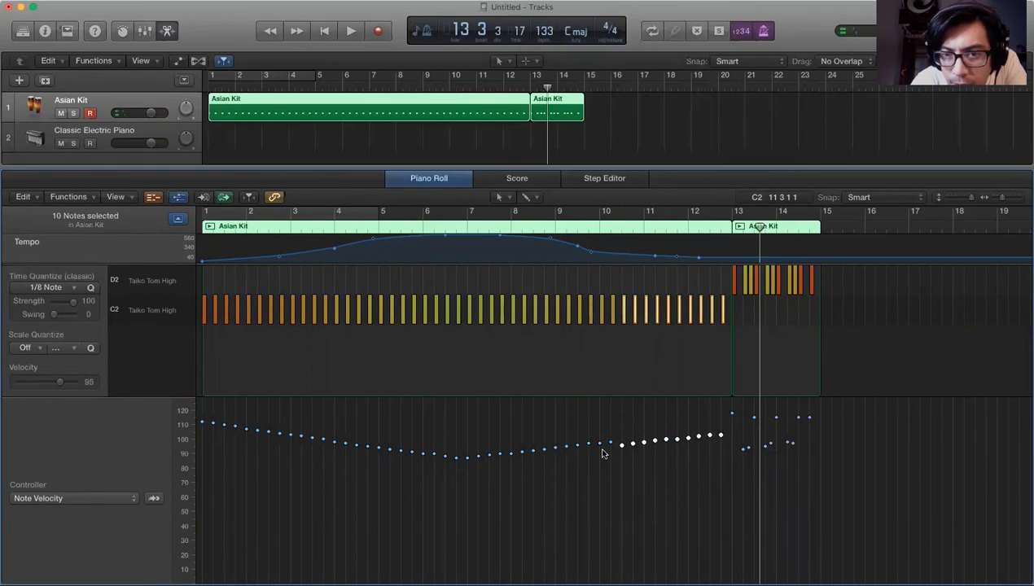
{"action": "mouse_move", "coordinate": [614, 452]}
{"action": "left_mouse_down"}
{"action": "mouse_move", "coordinate": [533, 440]}
{"action": "mouse_move", "coordinate": [584, 448]}
{"action": "mouse_move", "coordinate": [556, 452]}
{"action": "mouse_move", "coordinate": [609, 447]}
{"action": "left_mouse_up"}
Play the slowdown from bar 8 into bar 14, and again from late in bar 10, to hear the lowered velocities
{"action": "left_click", "coordinate": [518, 228]}
{"action": "key", "text": "space"}
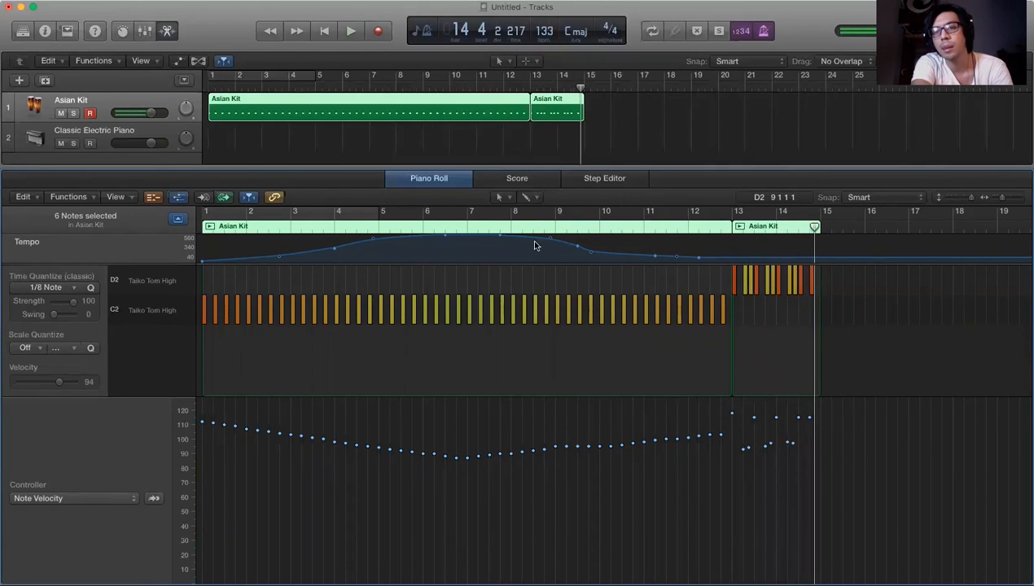
{"action": "key", "text": "super+Right"}
{"action": "key", "text": "super+Right"}
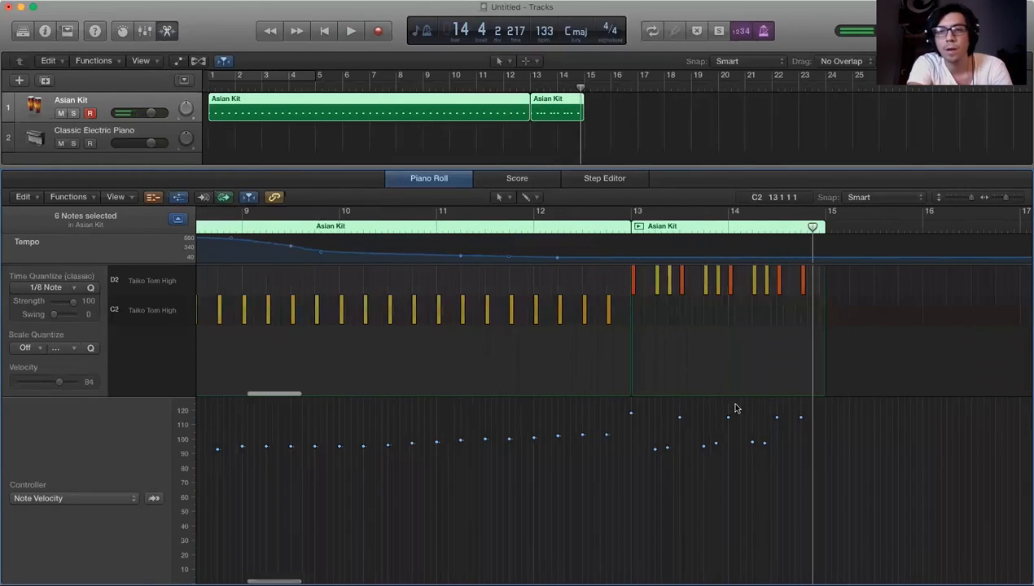
{"action": "left_click", "coordinate": [426, 228]}
{"action": "key", "text": "space"}
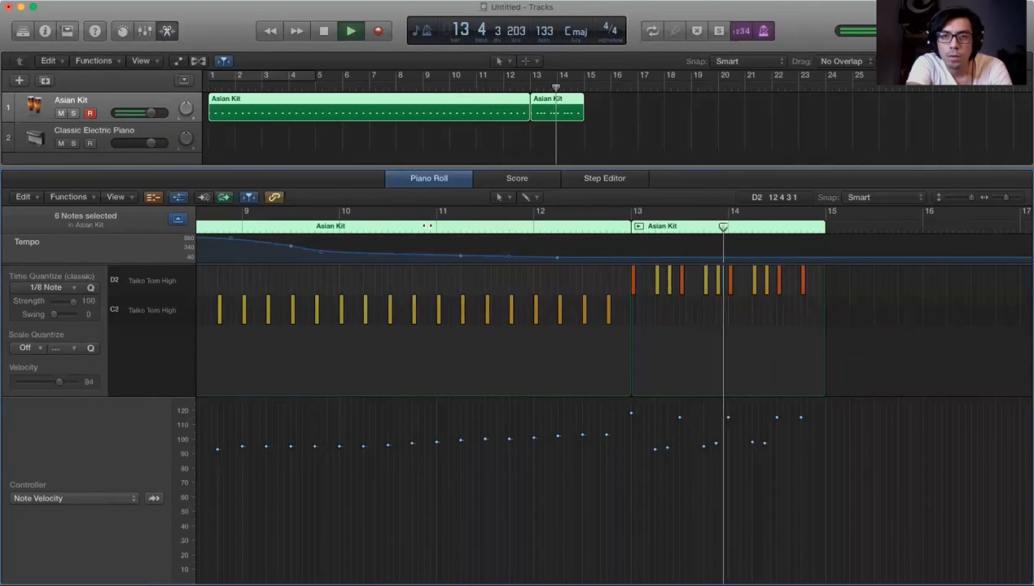
{"action": "key", "text": "space"}
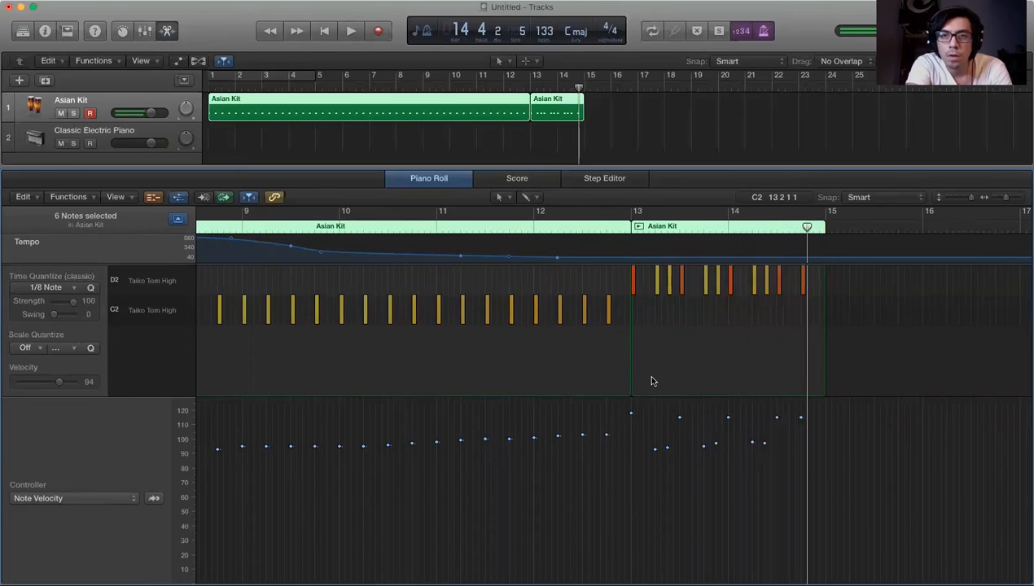
Enlarge the tempo lane, insert a tempo point at the start of bar 13 and lower it to 80 bpm
{"action": "scroll", "coordinate": [651, 381], "scroll_direction": "right", "scroll_amount": 1}
{"action": "scroll", "coordinate": [651, 381], "scroll_direction": "up", "scroll_amount": 1}
{"action": "key", "text": "super+Left"}
{"action": "key", "text": "super+Left"}
{"action": "key", "text": "super+Left"}
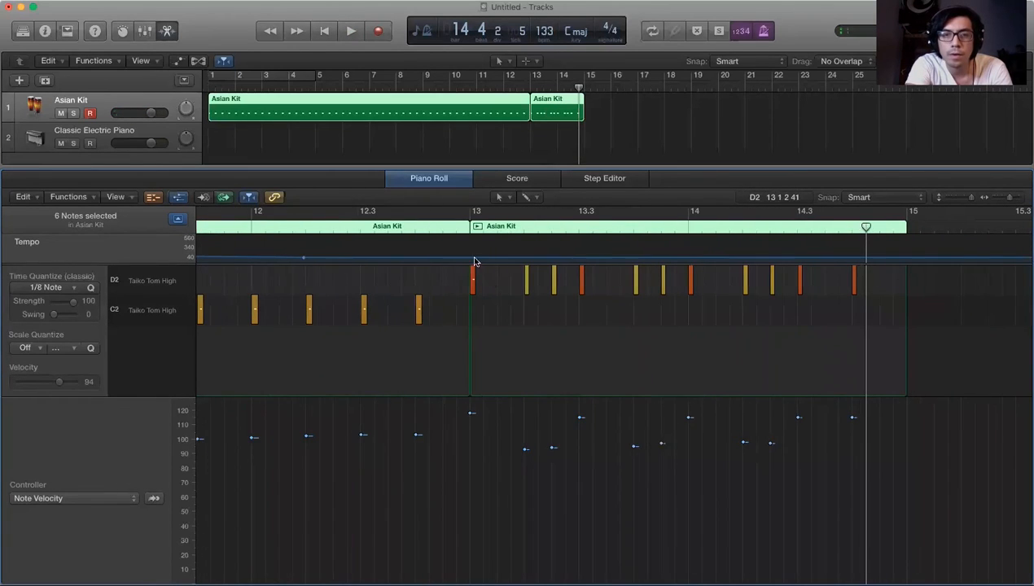
{"action": "left_click_drag", "start_coordinate": [466, 260], "coordinate": [467, 347]}
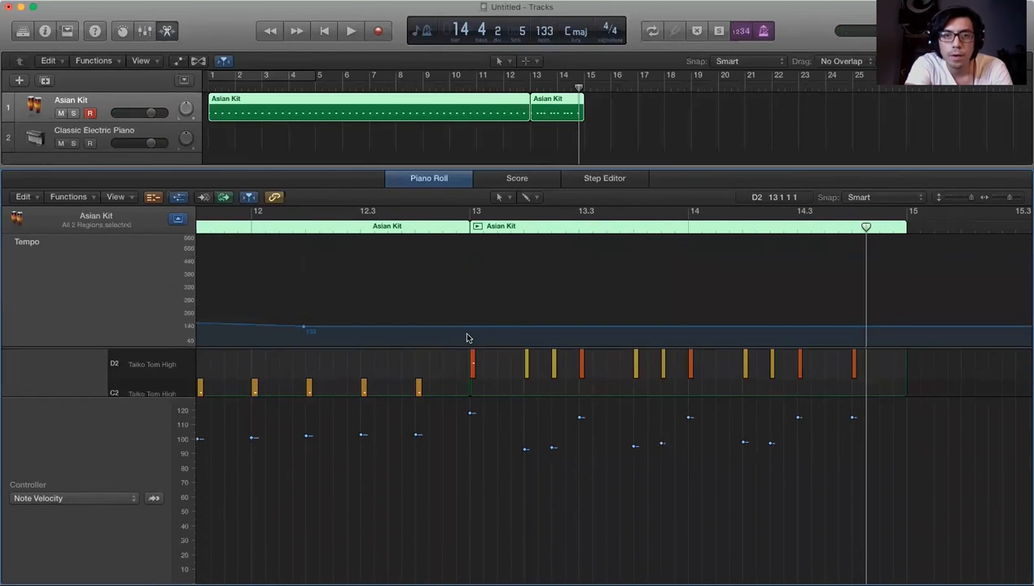
{"action": "left_click", "coordinate": [470, 328]}
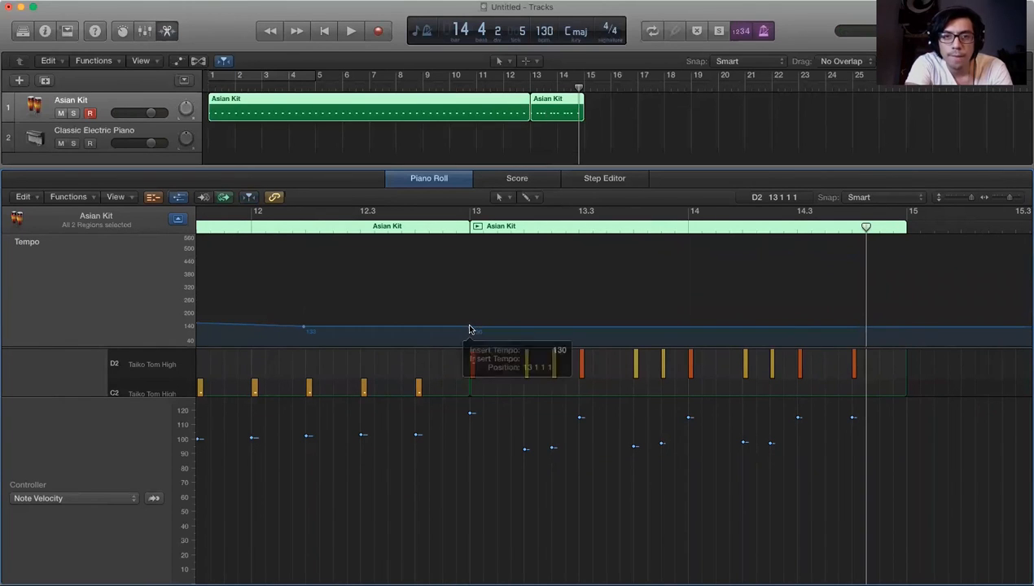
{"action": "left_click_drag", "start_coordinate": [470, 328], "coordinate": [470, 338]}
Play from beat 2 of bar 12 through bar 13 to hear the sudden tempo drop
{"action": "left_click", "coordinate": [316, 229]}
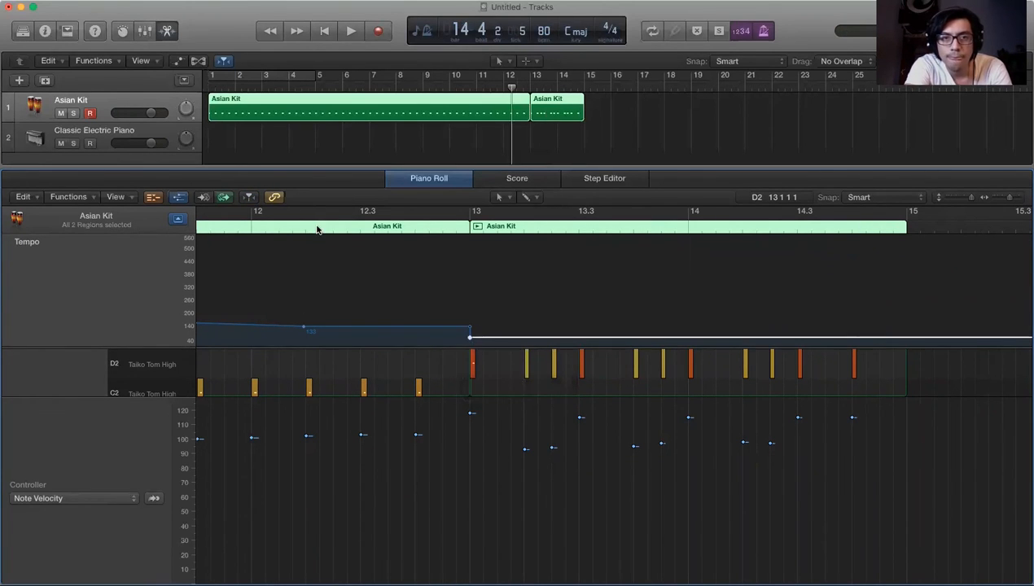
{"action": "key", "text": "space"}
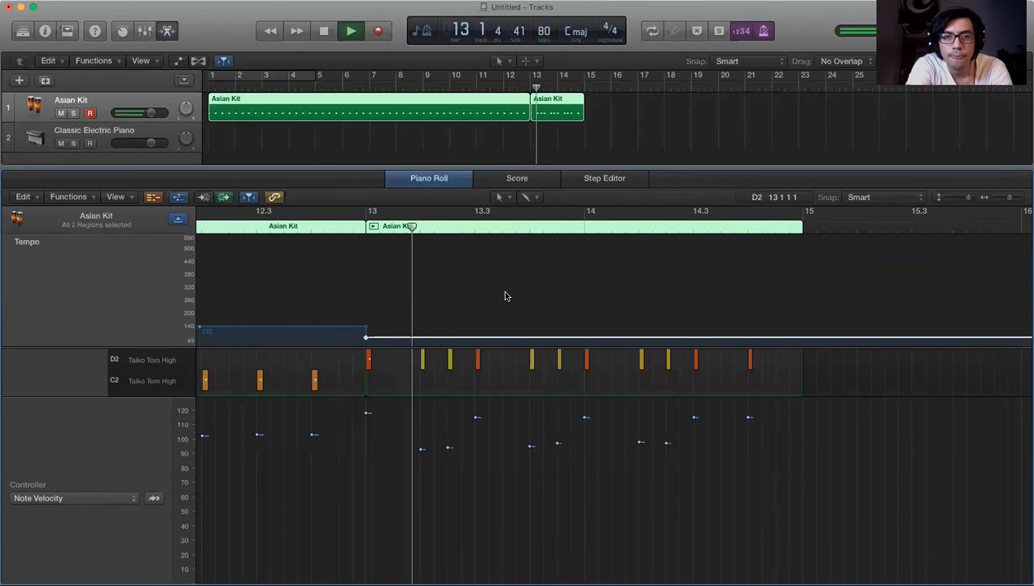
{"action": "scroll", "coordinate": [491, 316], "scroll_direction": "down", "scroll_amount": 5}
{"action": "scroll", "coordinate": [489, 316], "scroll_direction": "up", "scroll_amount": 5}
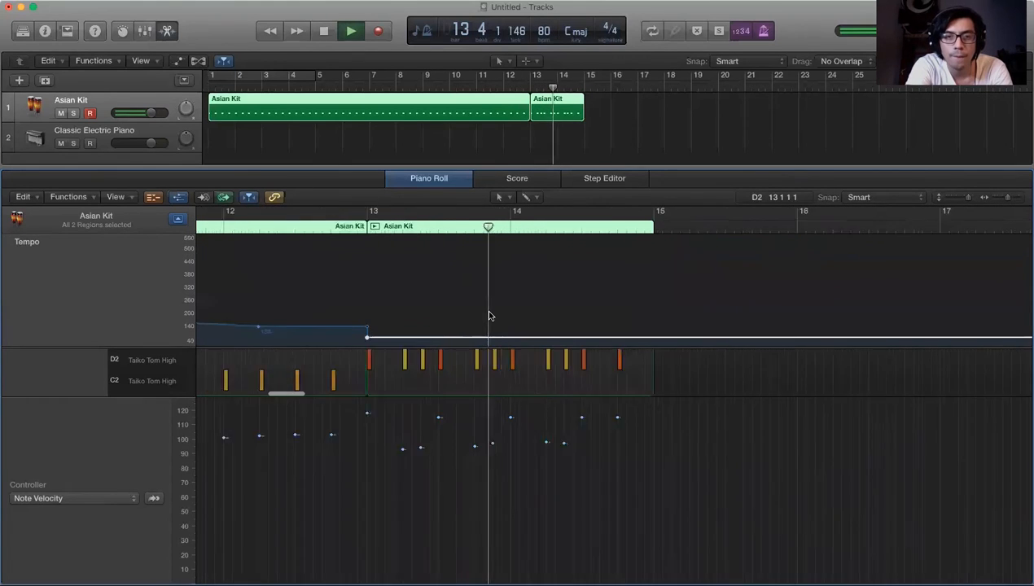
Raise the bar 13 tempo point to 109 bpm and play the transition from bars 11 and 12
{"action": "left_click_drag", "start_coordinate": [342, 339], "coordinate": [344, 322]}
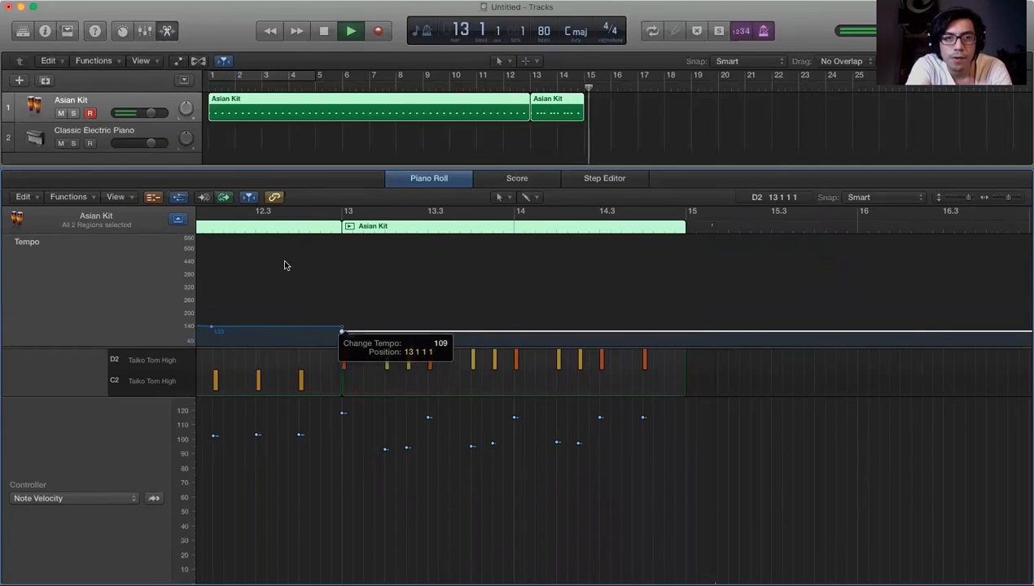
{"action": "left_click", "coordinate": [230, 217]}
{"action": "scroll", "coordinate": [409, 299], "scroll_direction": "down", "scroll_amount": 5}
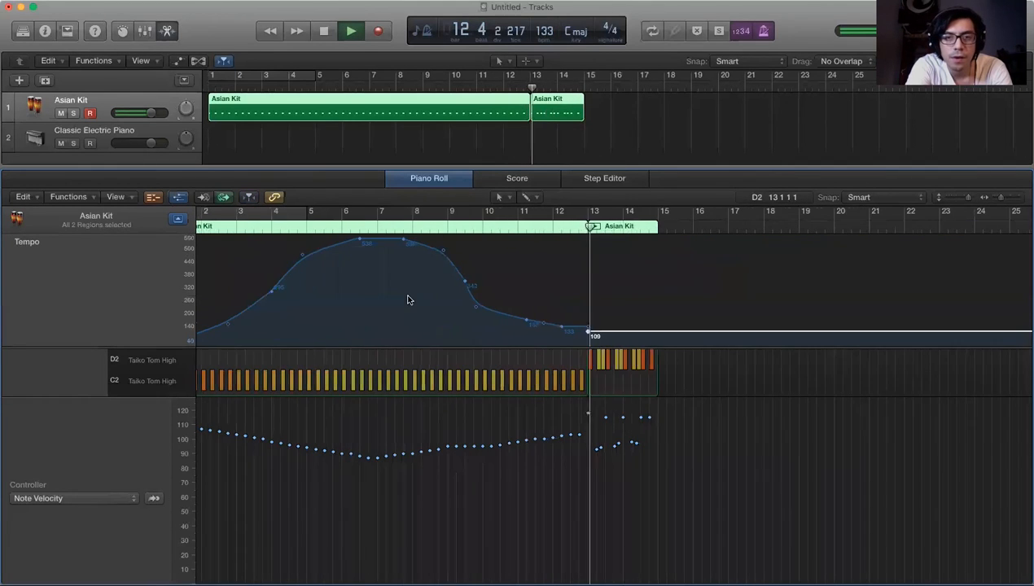
{"action": "left_click", "coordinate": [528, 218]}
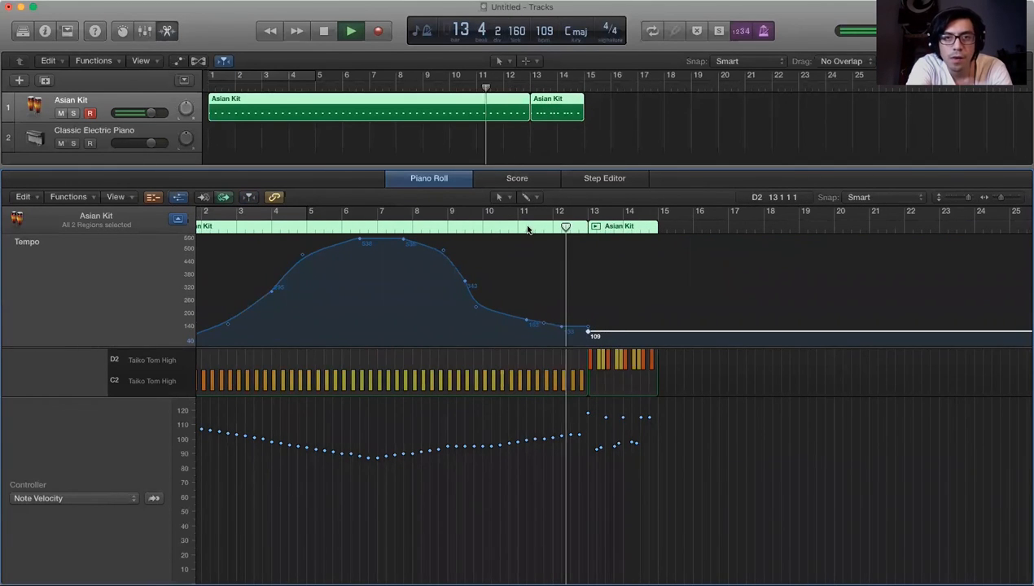
{"action": "scroll", "coordinate": [554, 300], "scroll_direction": "up", "scroll_amount": 5}
{"action": "scroll", "coordinate": [554, 299], "scroll_direction": "right", "scroll_amount": 2}
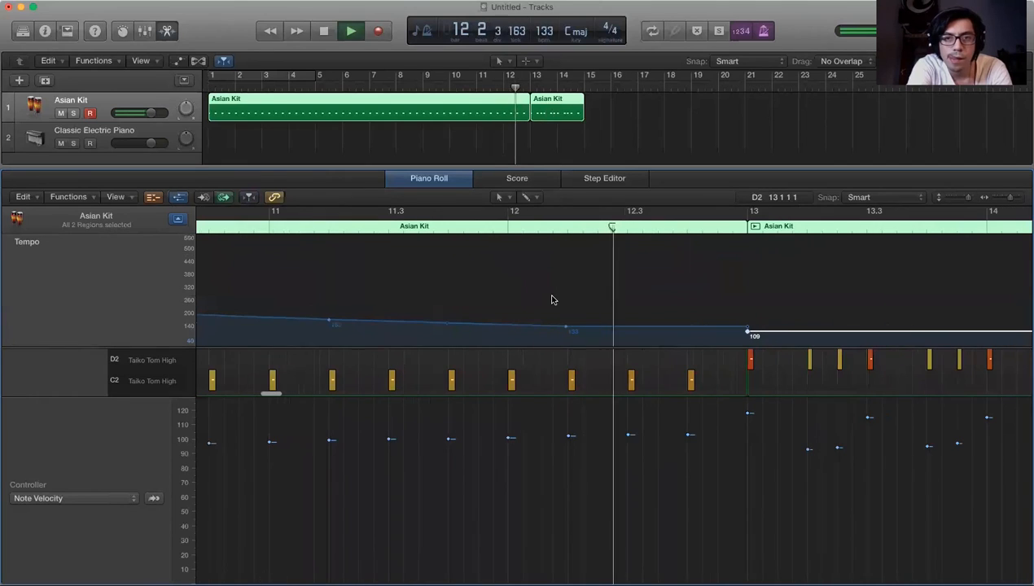
{"action": "key", "text": "space"}
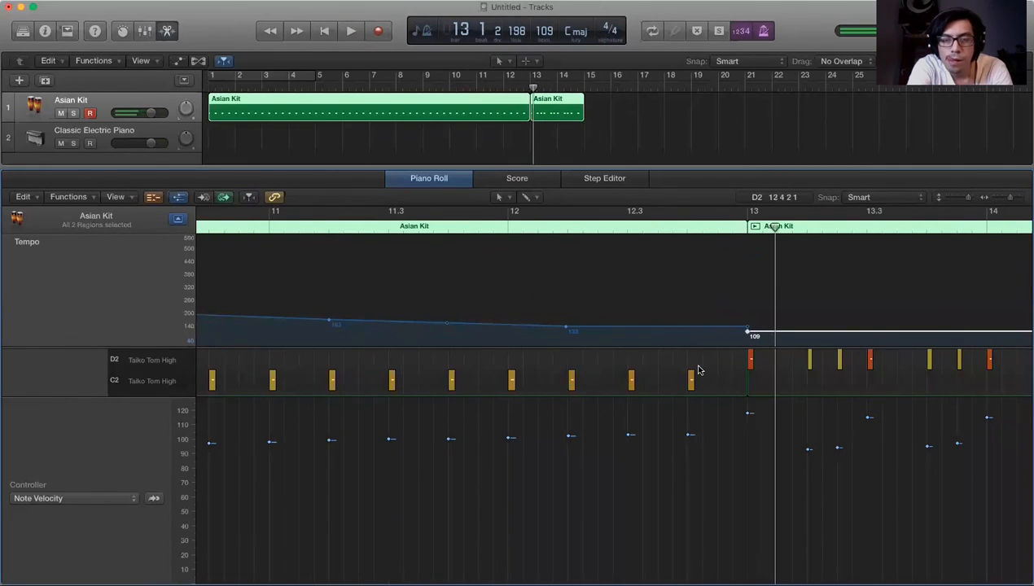
Move the bar 13 tempo point slightly before the downbeat, curve the drop into it and set it to 106 bpm
{"action": "scroll", "coordinate": [699, 368], "scroll_direction": "right", "scroll_amount": 1}
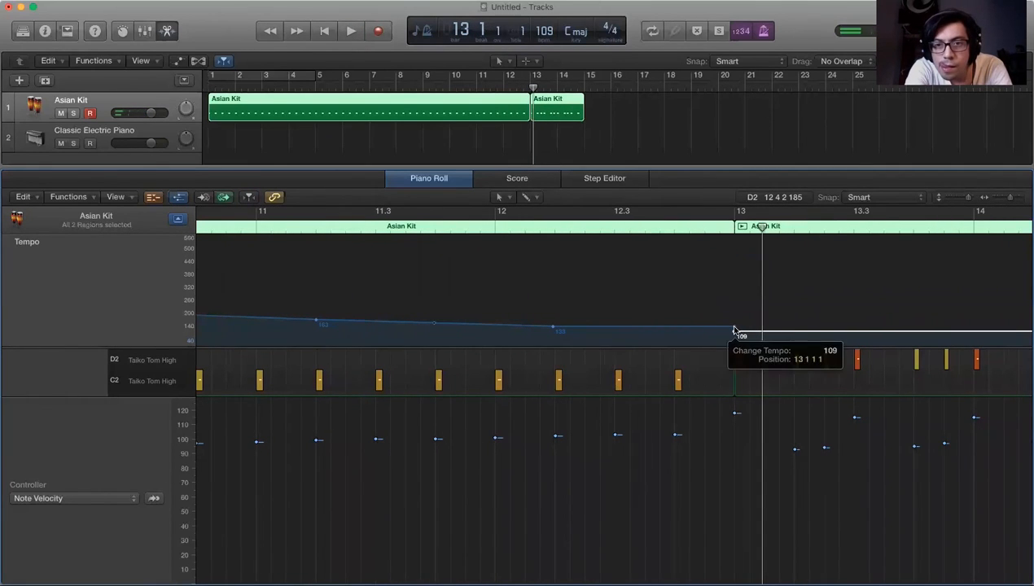
{"action": "scroll", "coordinate": [692, 329], "scroll_direction": "up", "scroll_amount": 3}
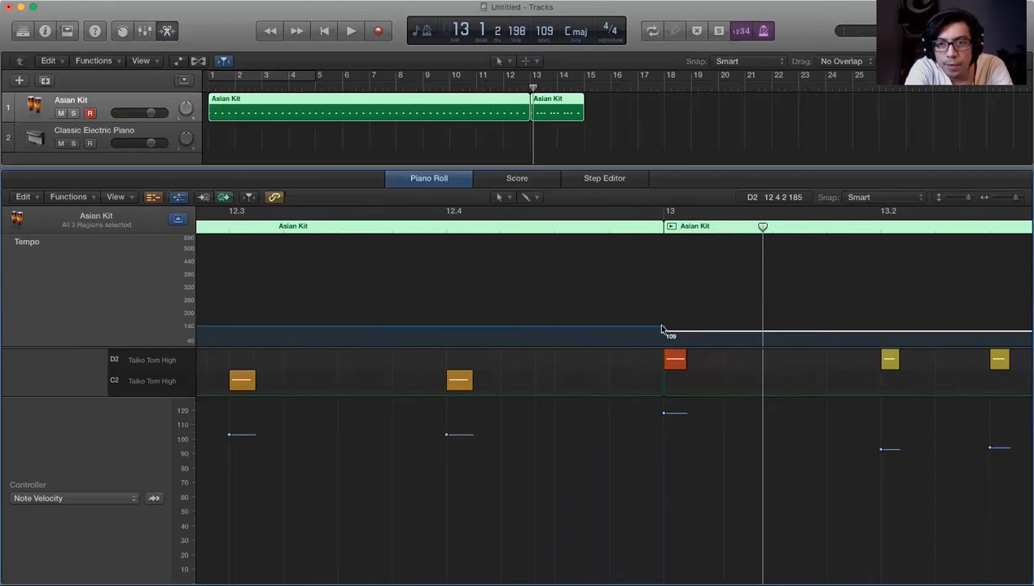
{"action": "mouse_move", "coordinate": [664, 328]}
{"action": "left_mouse_down"}
{"action": "mouse_move", "coordinate": [641, 329]}
{"action": "mouse_move", "coordinate": [657, 329]}
{"action": "left_mouse_up"}
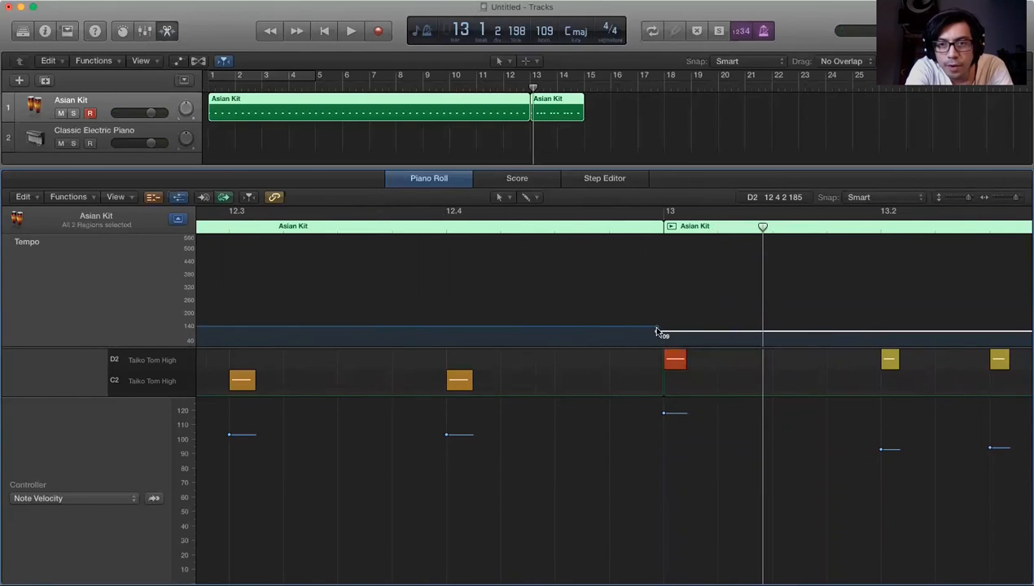
{"action": "scroll", "coordinate": [658, 330], "scroll_direction": "up", "scroll_amount": 3}
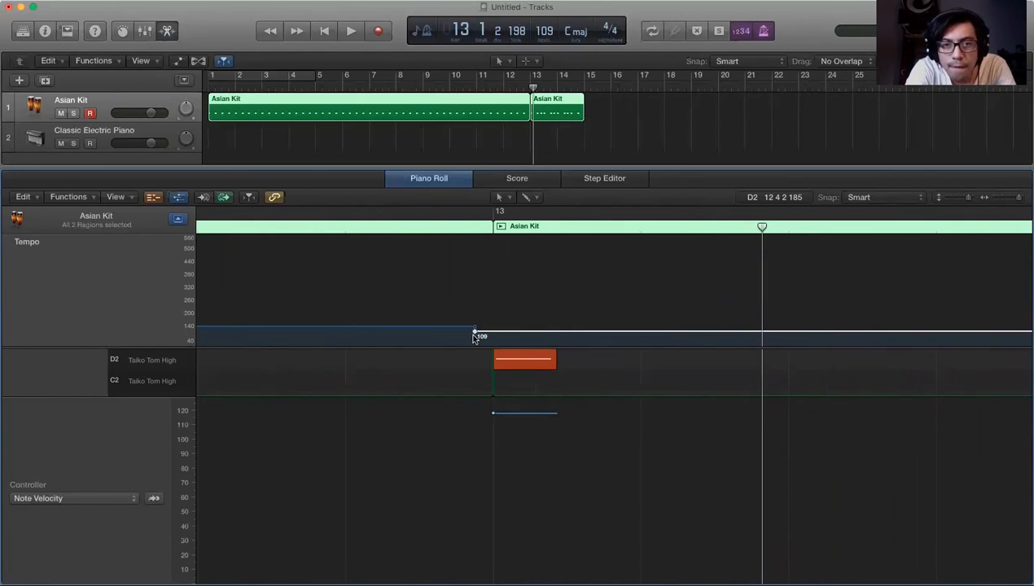
{"action": "left_click_drag", "start_coordinate": [473, 333], "coordinate": [318, 319]}
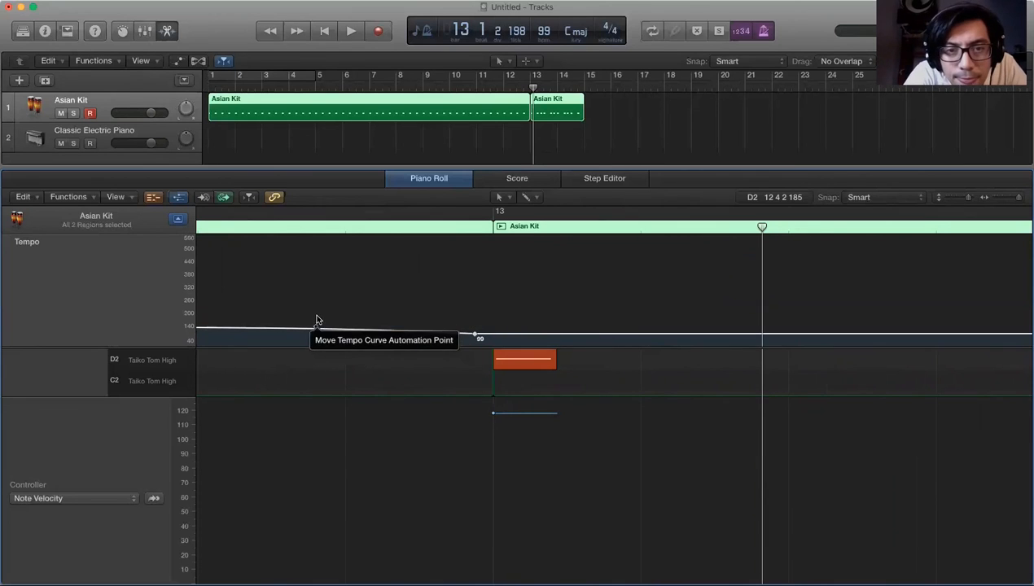
{"action": "left_click_drag", "start_coordinate": [476, 335], "coordinate": [478, 334]}
Play from about beat 2 of bar 12 into bar 13 to hear the curved tempo drop
{"action": "scroll", "coordinate": [478, 333], "scroll_direction": "down", "scroll_amount": 5}
{"action": "double_click", "coordinate": [551, 231]}
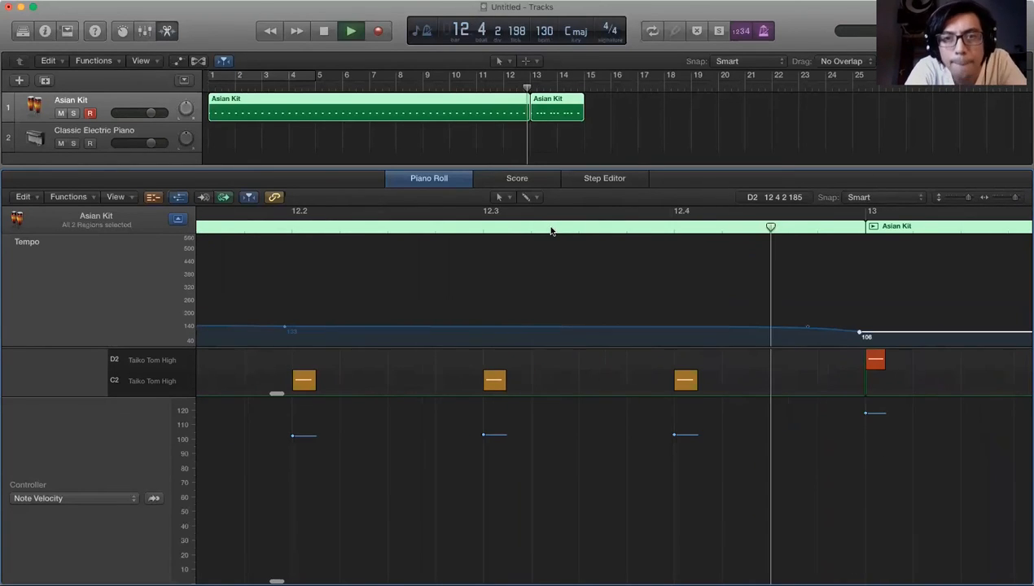
{"action": "scroll", "coordinate": [516, 344], "scroll_direction": "down", "scroll_amount": 5}
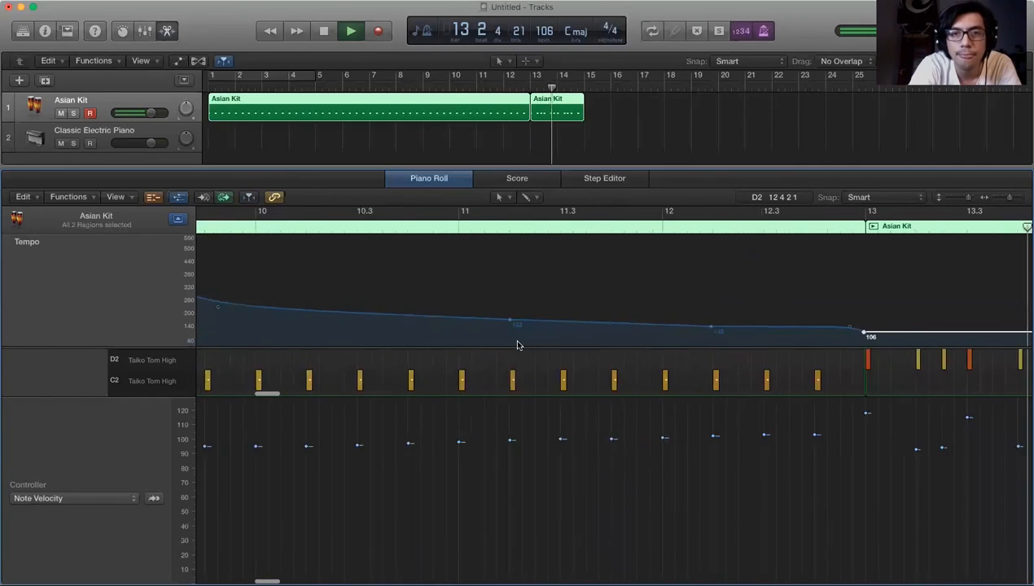
Start the curve between the 133 and 106 bpm points earlier for a gentler drop, and play from bar 11 to bar 15
{"action": "scroll", "coordinate": [516, 345], "scroll_direction": "up", "scroll_amount": 1}
{"action": "left_click_drag", "start_coordinate": [769, 333], "coordinate": [749, 329]}
{"action": "double_click", "coordinate": [414, 232]}
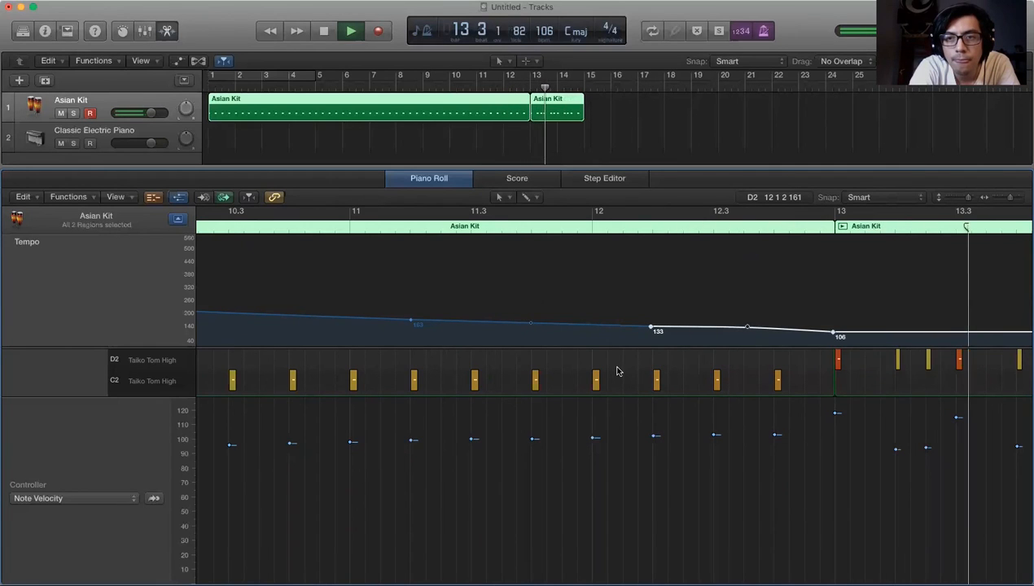
{"action": "key", "text": "super+Left"}
{"action": "key", "text": "super+Left"}
{"action": "key", "text": "super+Left"}
{"action": "key", "text": "super+Left"}
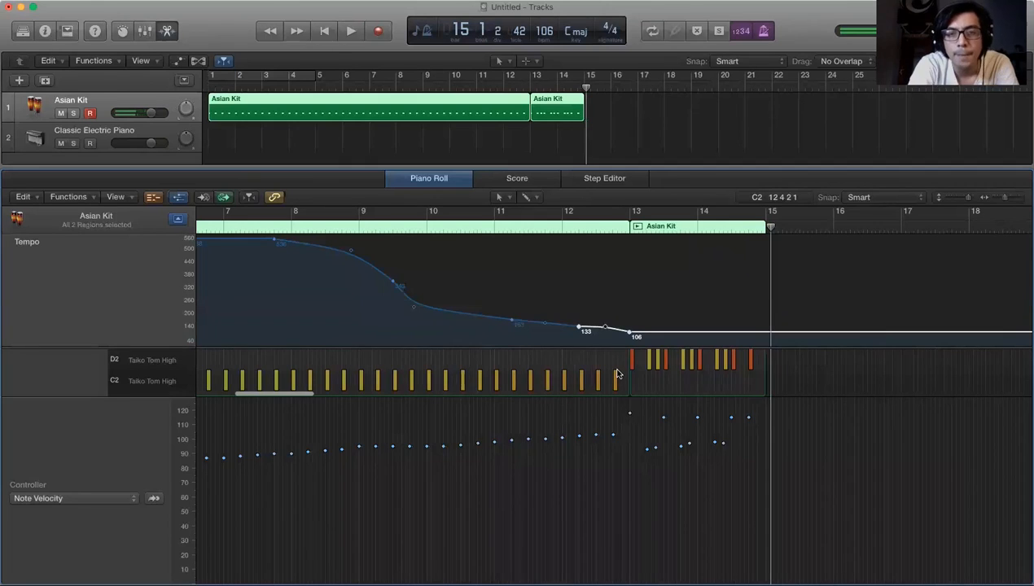
Play the slowdown from bar 10 into bar 14, and again from bar 11, with the whole tempo curve in view
{"action": "scroll", "coordinate": [618, 374], "scroll_direction": "down", "scroll_amount": 5}
{"action": "scroll", "coordinate": [617, 374], "scroll_direction": "up", "scroll_amount": 1}
{"action": "scroll", "coordinate": [617, 375], "scroll_direction": "left", "scroll_amount": 3}
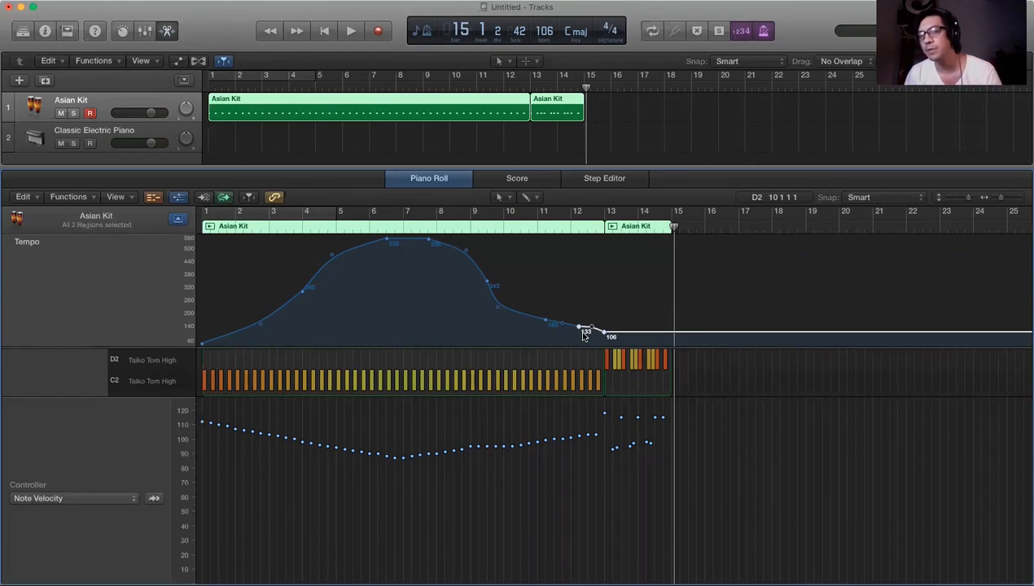
{"action": "left_click", "coordinate": [518, 225]}
{"action": "key", "text": "space"}
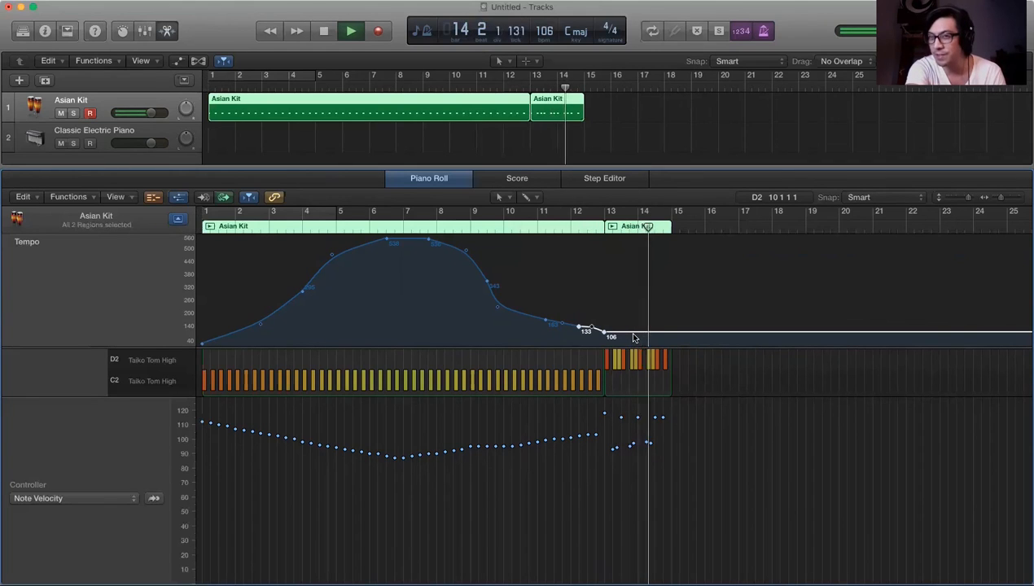
{"action": "left_click", "coordinate": [554, 216]}
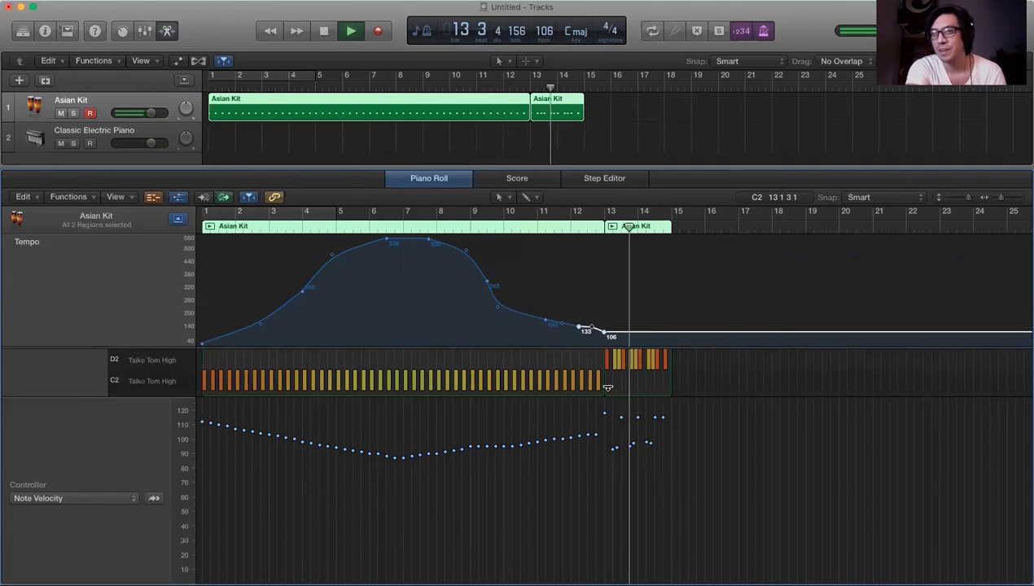
{"action": "key", "text": "space"}
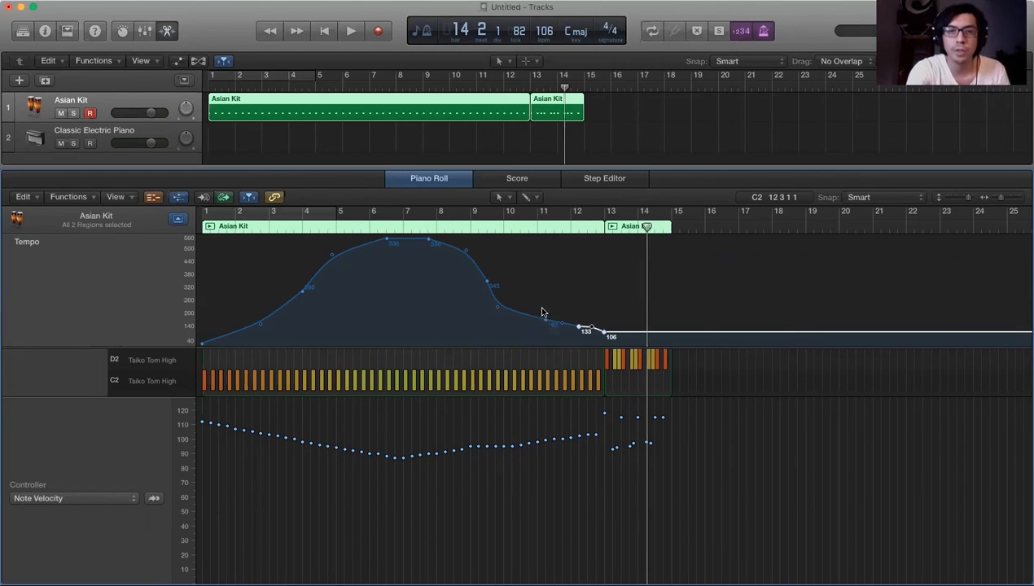
Deselect both percussion regions and move the playhead to the start of bar 14
{"action": "left_click", "coordinate": [554, 140]}
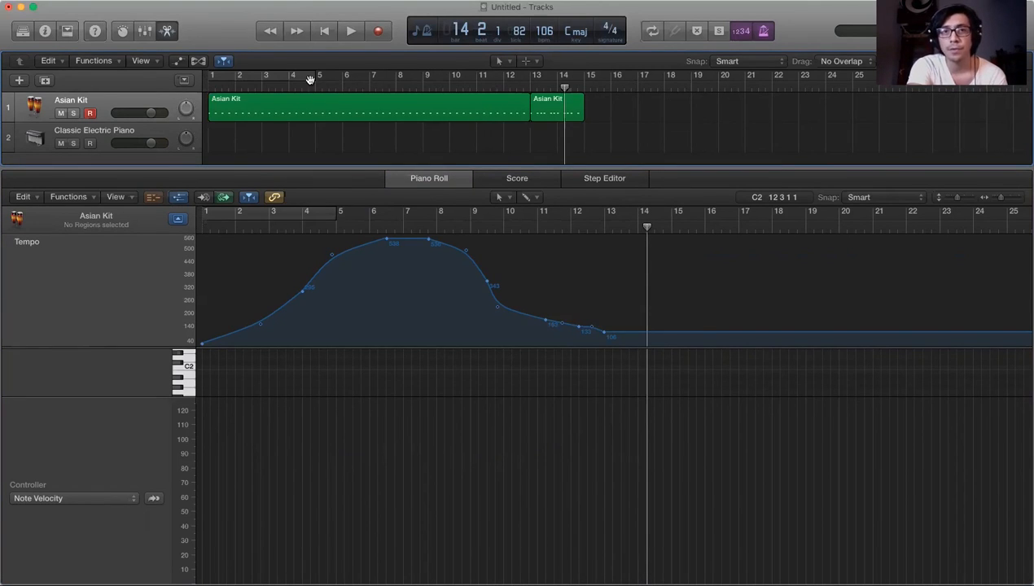
{"action": "left_click", "coordinate": [259, 85]}
{"action": "left_click_drag", "start_coordinate": [410, 82], "coordinate": [554, 85]}
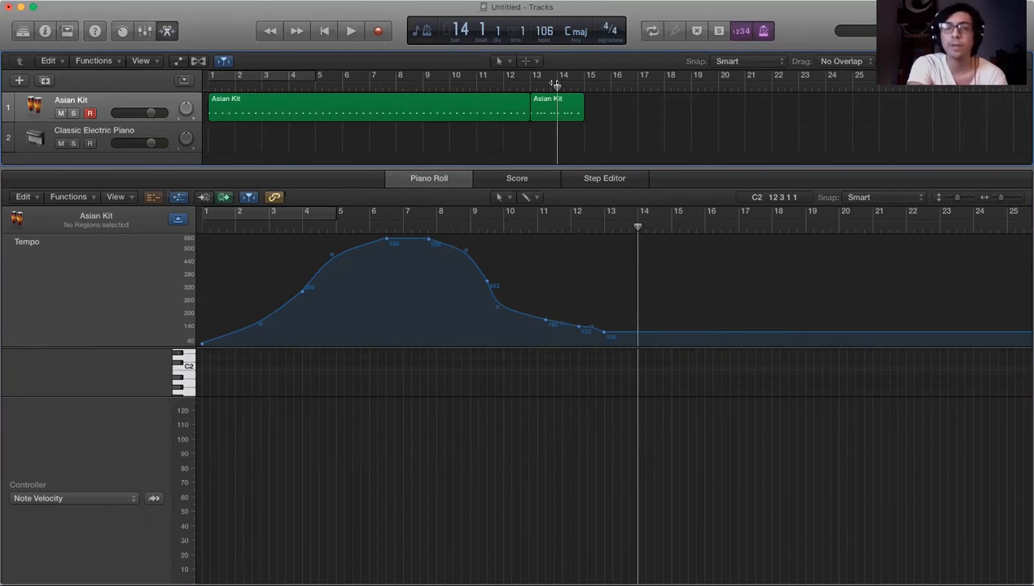